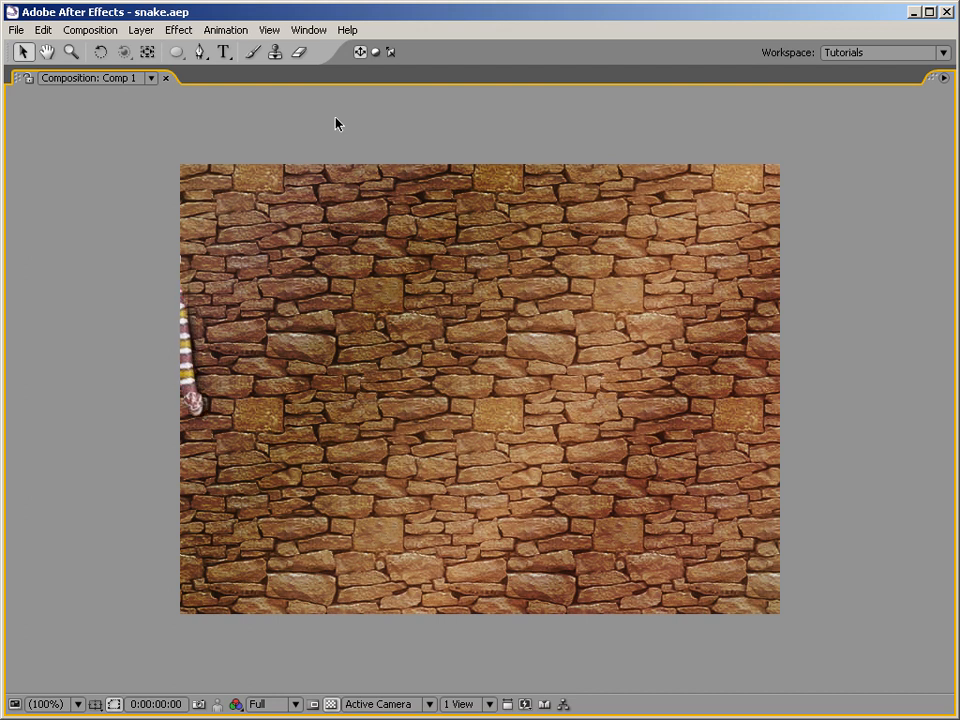
Step: Restore the full panel layout and delete all existing items from the project, including folders and their contents
{"action": "key", "text": "grave"}
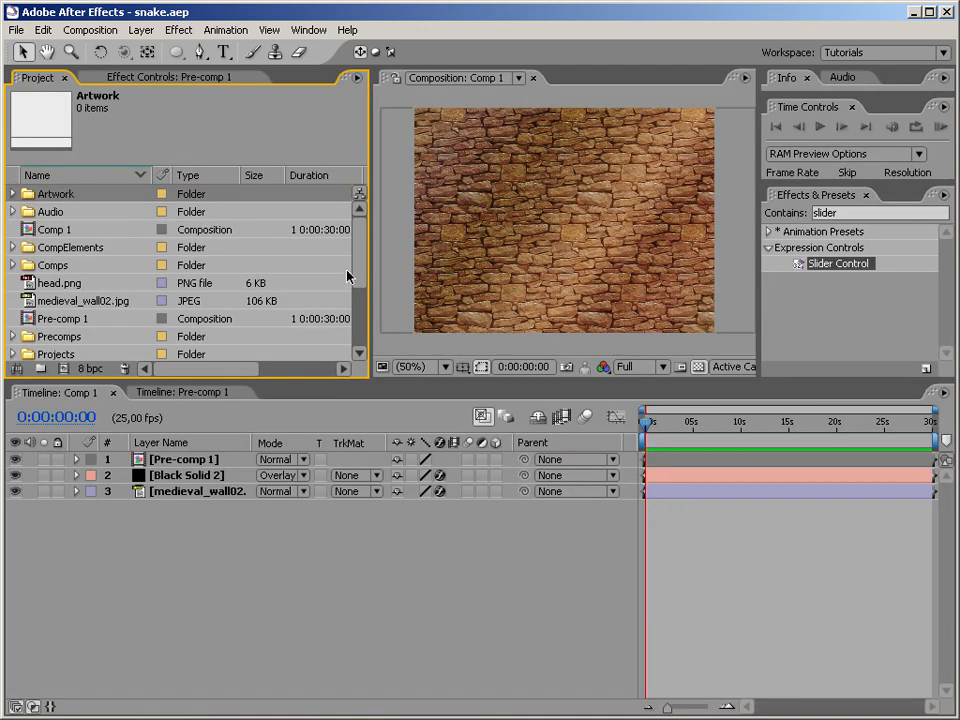
{"action": "scroll", "coordinate": [355, 290], "scroll_direction": "down", "scroll_amount": 3}
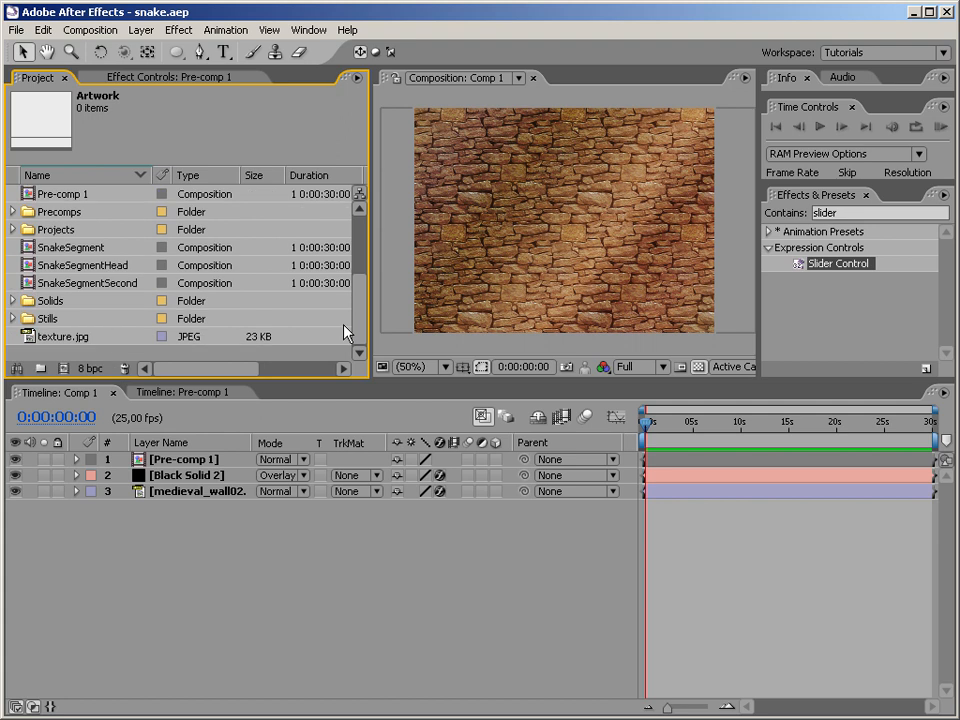
{"action": "left_click", "coordinate": [69, 340], "text": "shift"}
{"action": "key", "text": "Delete"}
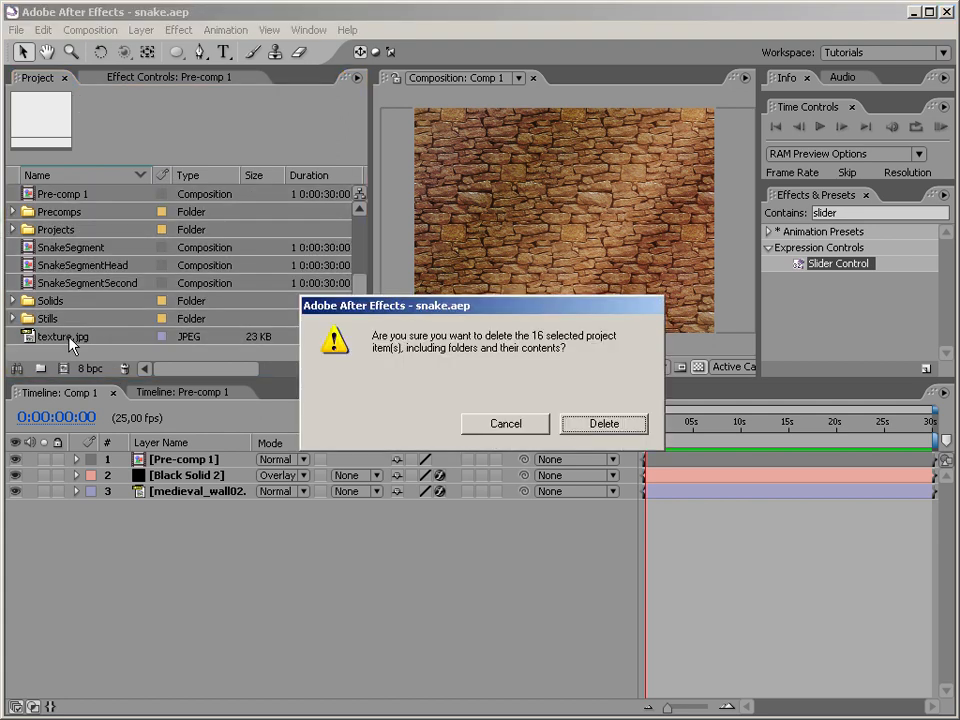
{"action": "key", "text": "Return"}
{"action": "left_click", "coordinate": [115, 277]}
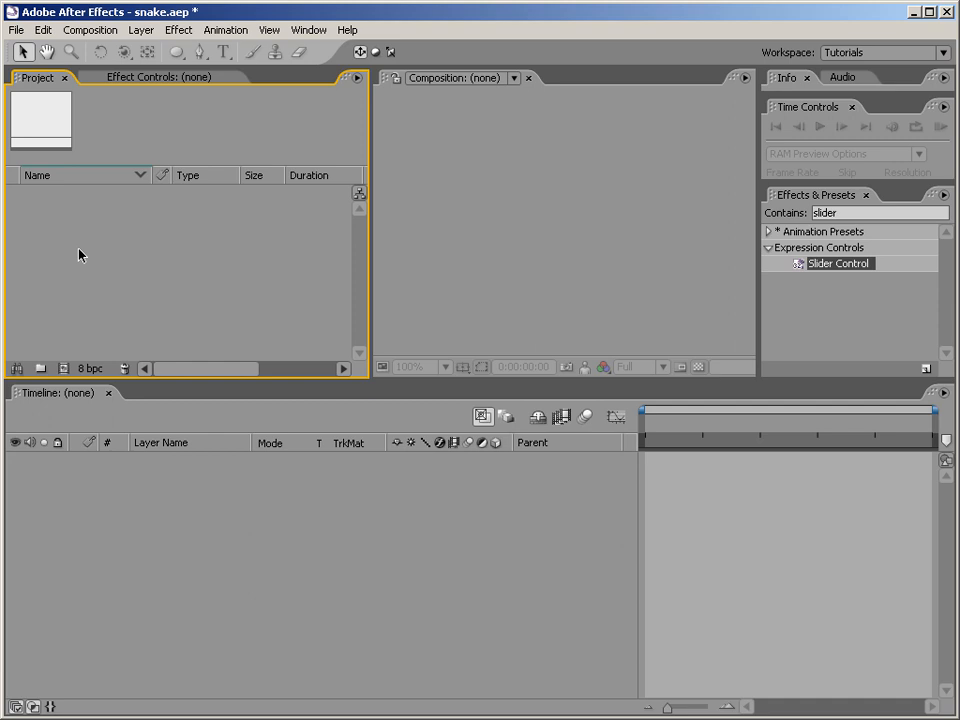
Step: Create a new 640 x 480 composition with square pixels at 25 fps, 30 seconds long
{"action": "right_click", "coordinate": [79, 255]}
{"action": "left_click", "coordinate": [94, 259]}
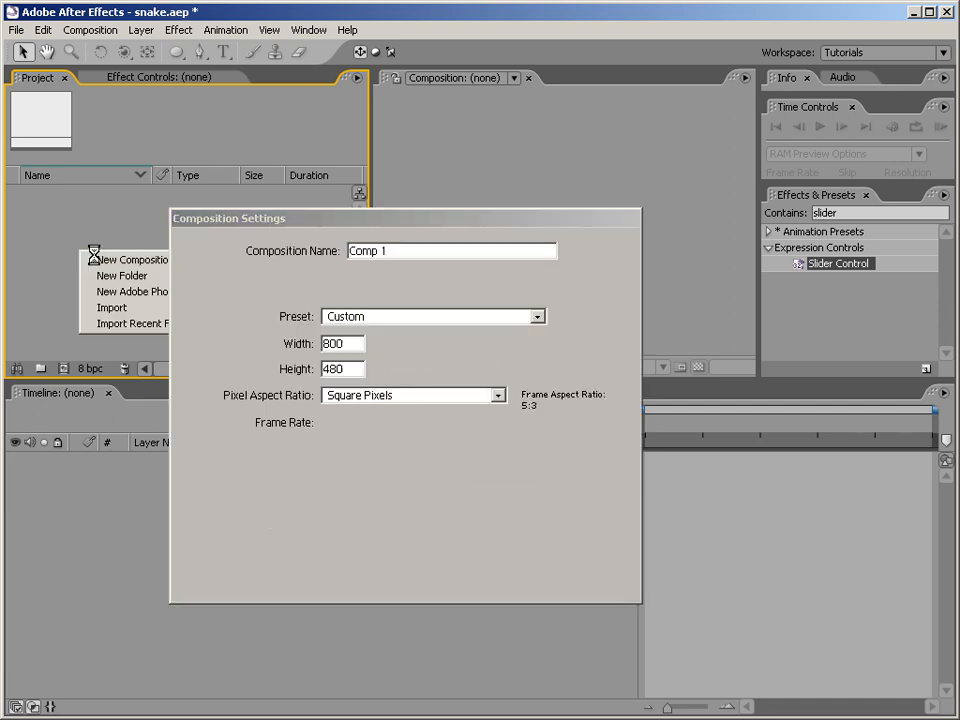
{"action": "left_click", "coordinate": [361, 343]}
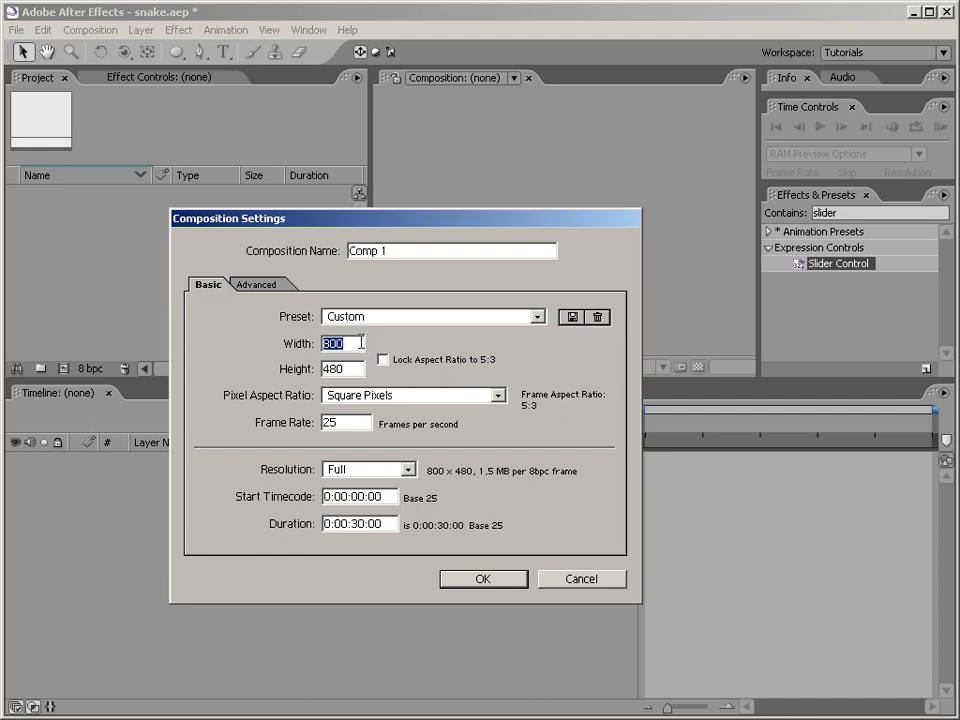
{"action": "type", "text": "640"}
{"action": "left_click", "coordinate": [485, 579]}
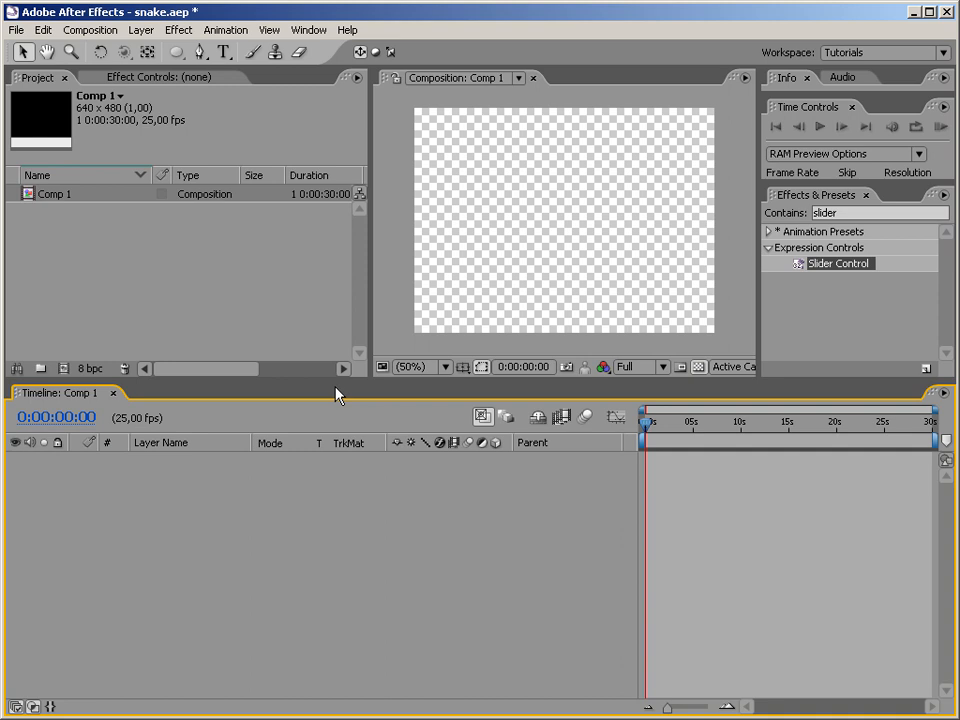
{"action": "right_click", "coordinate": [380, 240]}
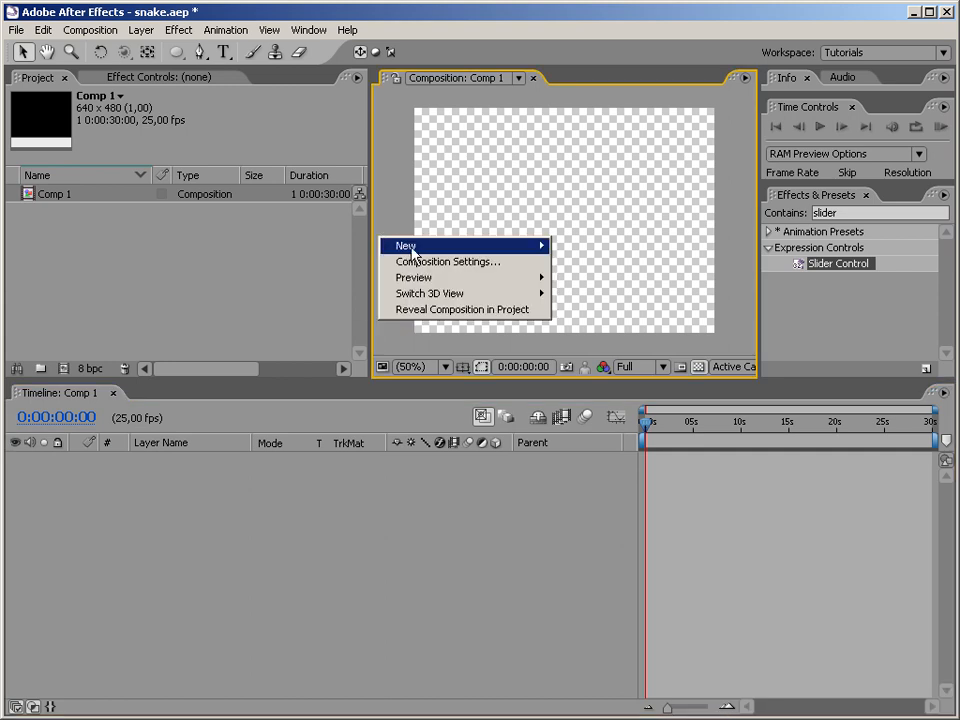
{"action": "mouse_move", "coordinate": [530, 246]}
{"action": "left_click", "coordinate": [622, 287]}
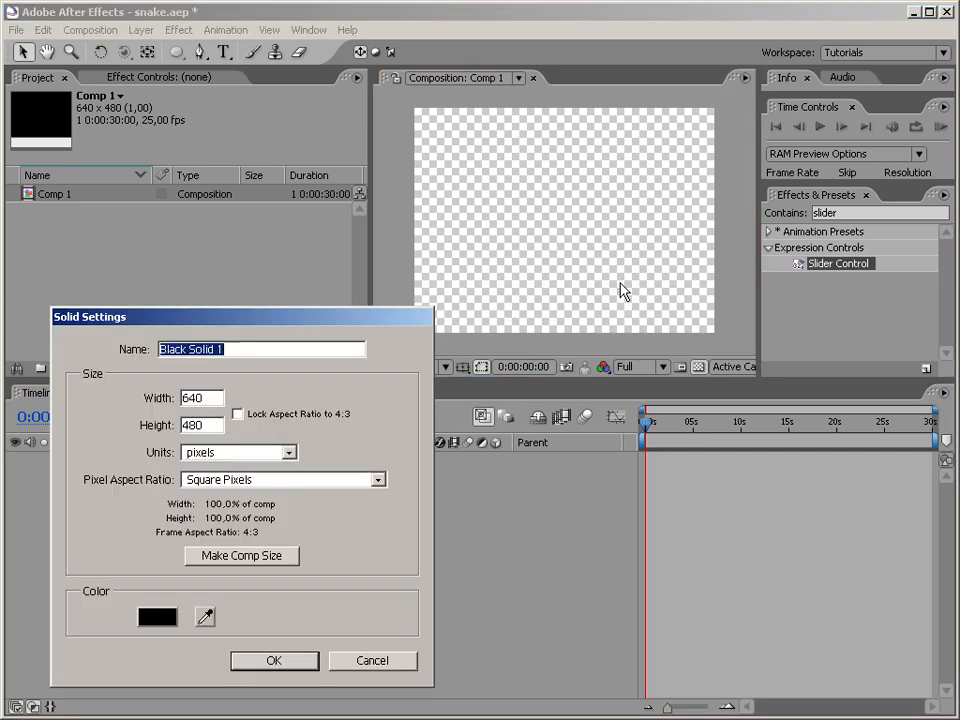
{"action": "left_click", "coordinate": [207, 398]}
{"action": "double_click", "coordinate": [207, 398]}
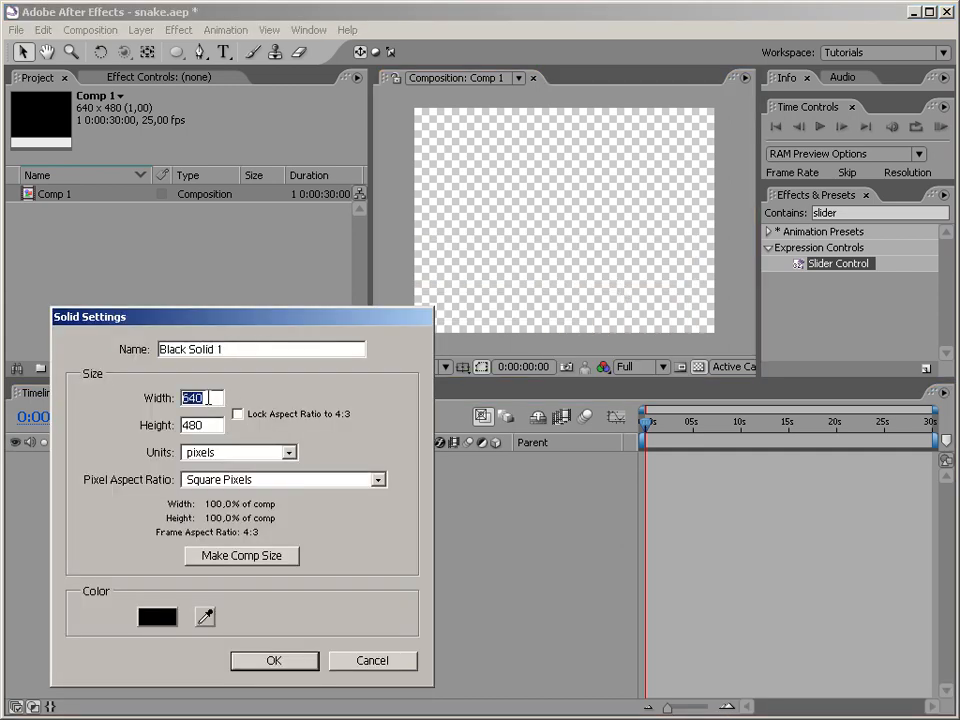
{"action": "type", "text": "30"}
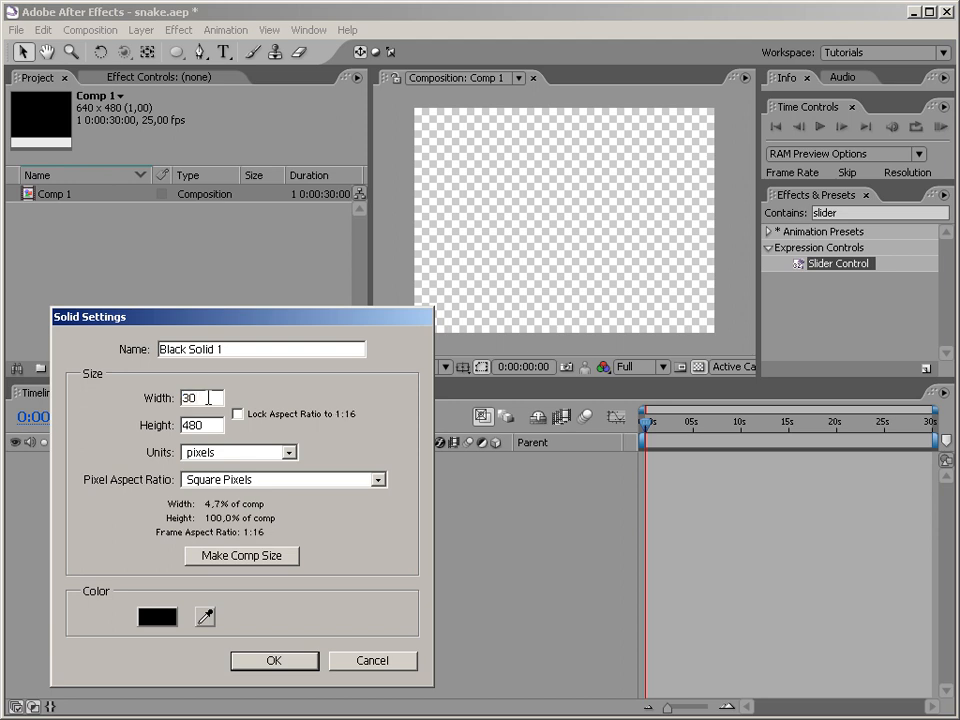
{"action": "key", "text": "Tab"}
{"action": "type", "text": "30"}
{"action": "key", "text": "Return"}
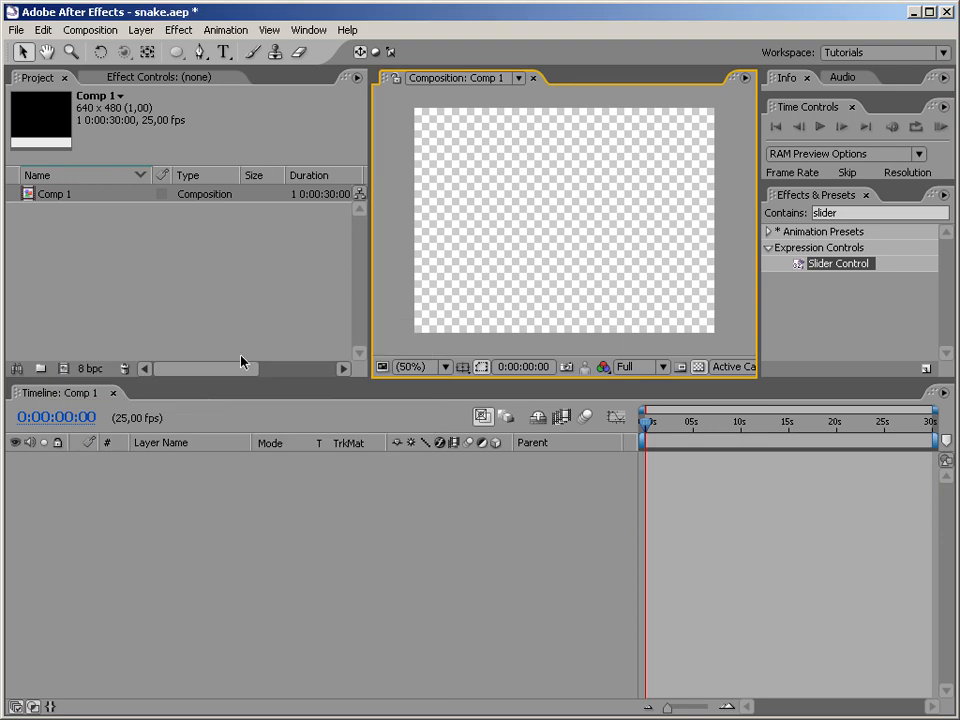
Step: Rename the 640 x 480 composition as Snake
{"action": "left_click", "coordinate": [92, 255]}
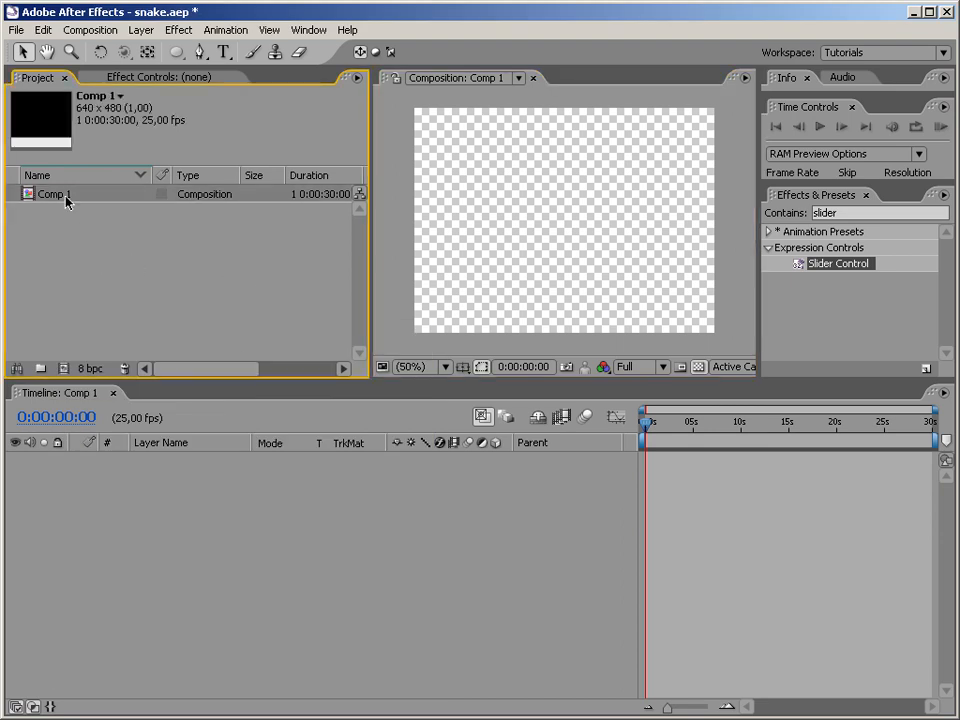
{"action": "left_click", "coordinate": [66, 199]}
{"action": "key", "text": "Return"}
{"action": "type", "text": "Final"}
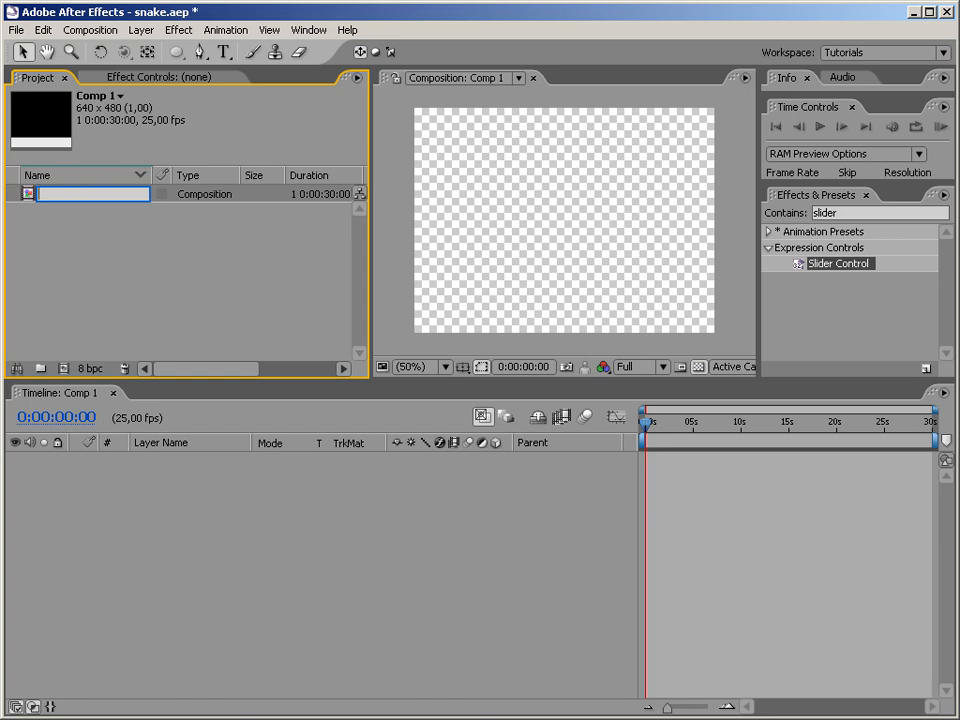
{"action": "key", "text": "Return"}
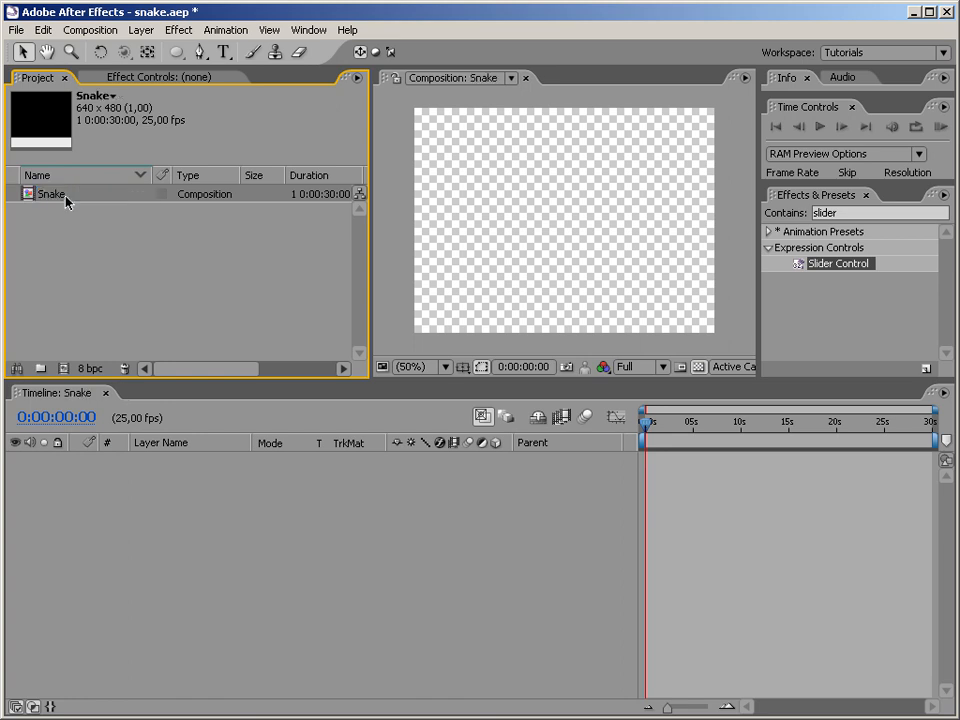
Step: Create a second composition with a width and height of 30 pixels
{"action": "right_click", "coordinate": [98, 249]}
{"action": "left_click", "coordinate": [117, 257]}
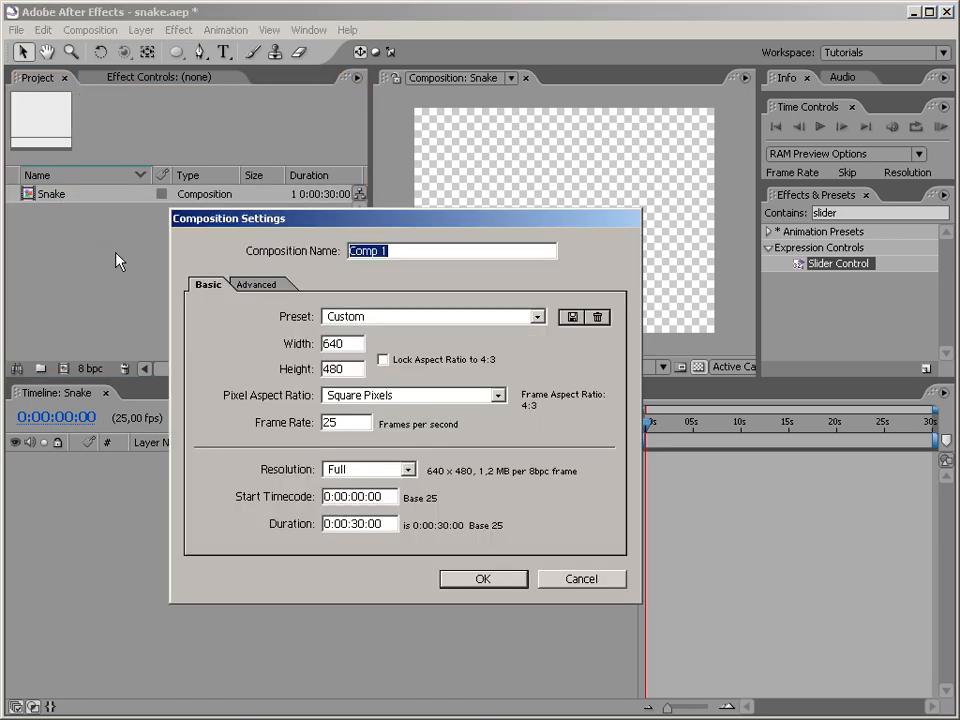
{"action": "left_click", "coordinate": [348, 342]}
{"action": "double_click", "coordinate": [348, 342]}
{"action": "type", "text": "30"}
{"action": "key", "text": "Tab"}
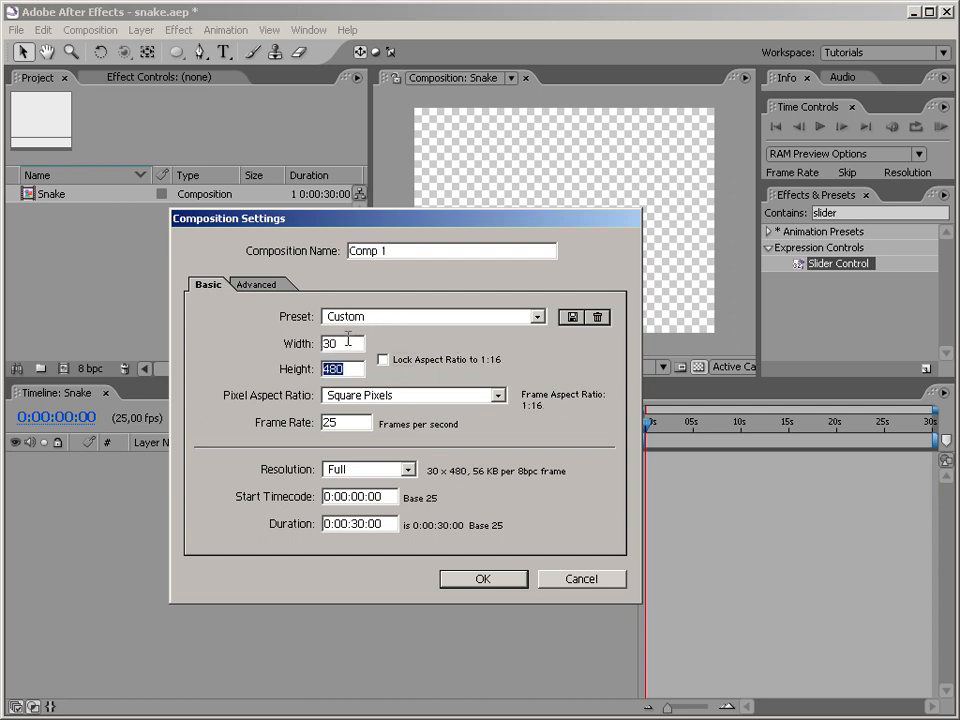
{"action": "type", "text": "30"}
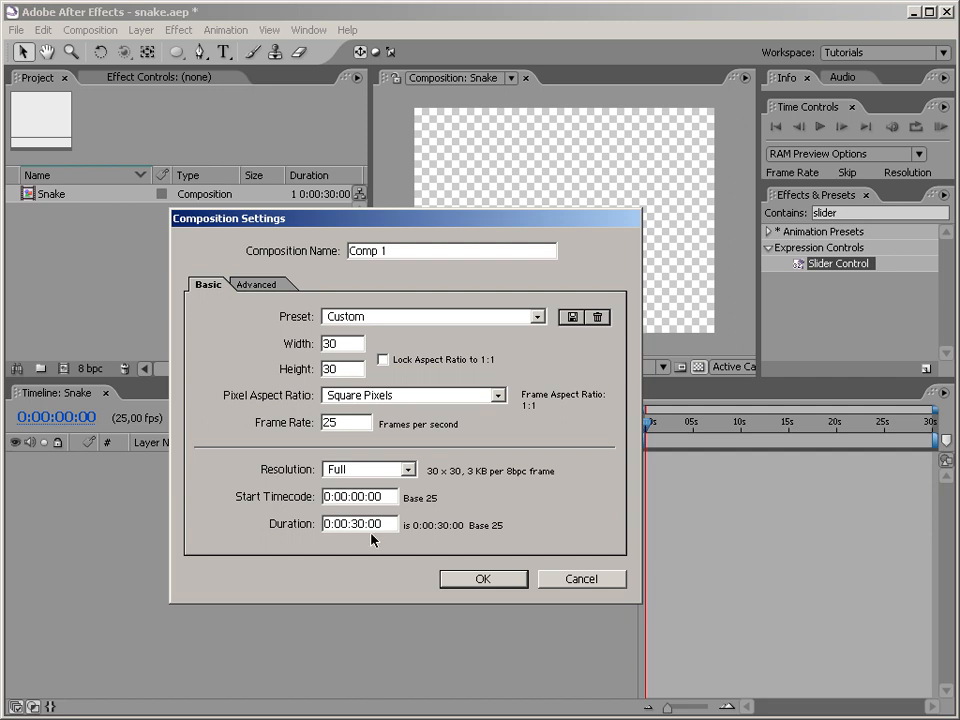
{"action": "left_click", "coordinate": [484, 578]}
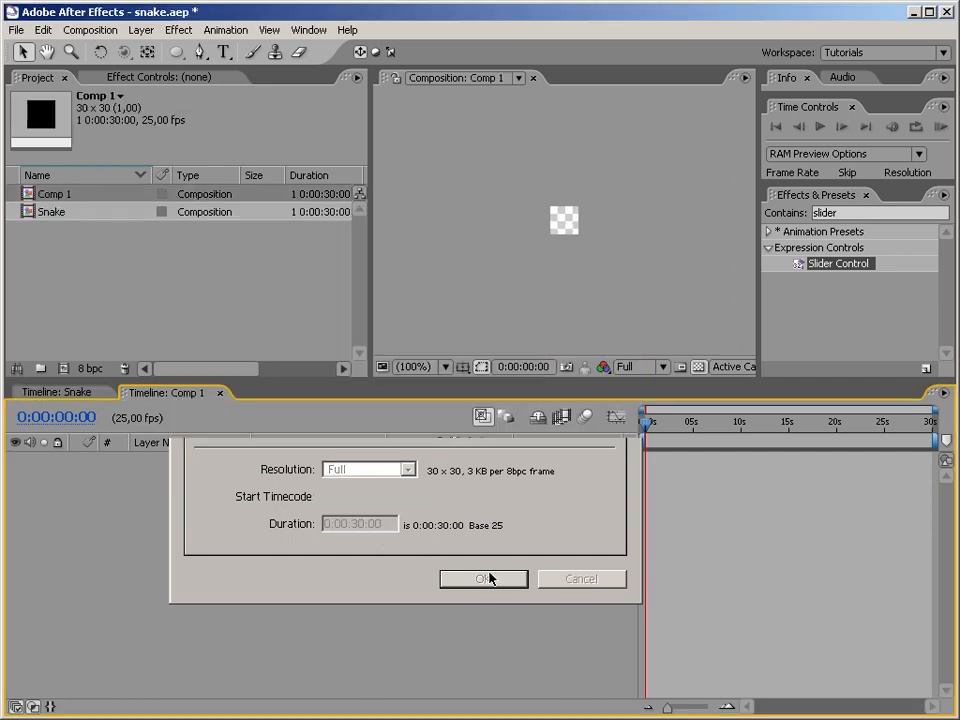
Step: Add a black 30 x 30 pixel solid layer to the small composition
{"action": "right_click", "coordinate": [537, 236]}
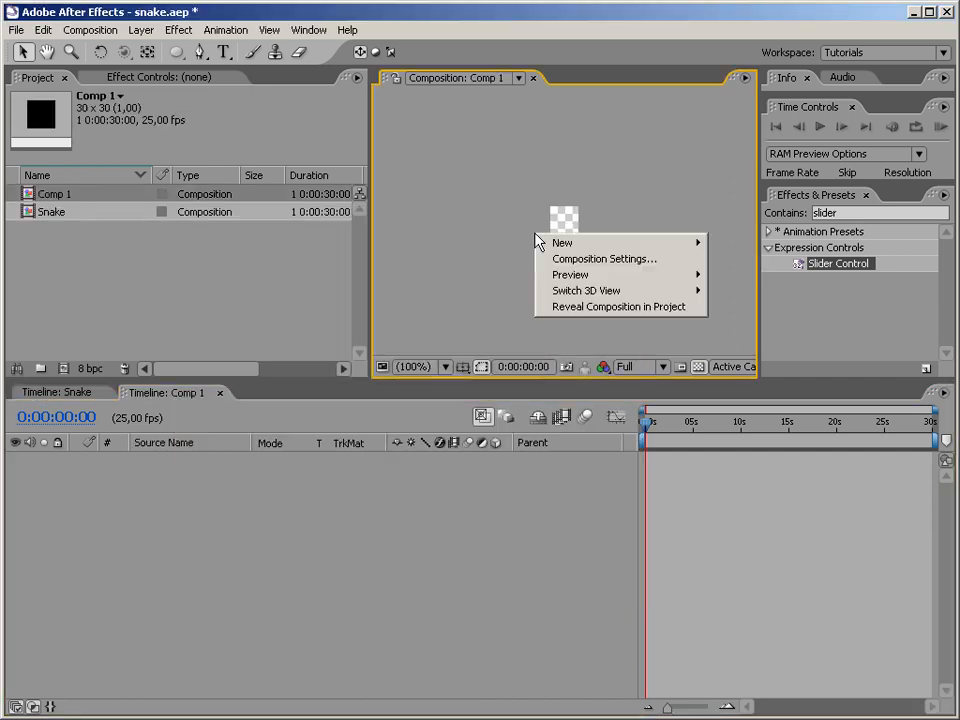
{"action": "mouse_move", "coordinate": [645, 243]}
{"action": "left_click", "coordinate": [776, 292]}
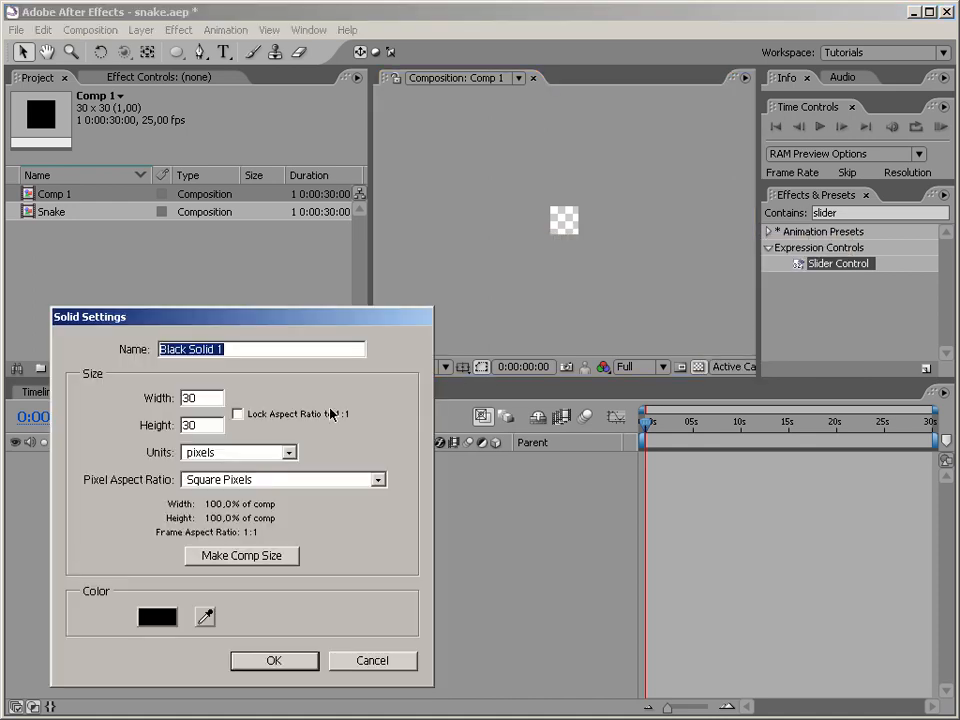
{"action": "left_click", "coordinate": [294, 661]}
{"action": "left_click", "coordinate": [458, 255]}
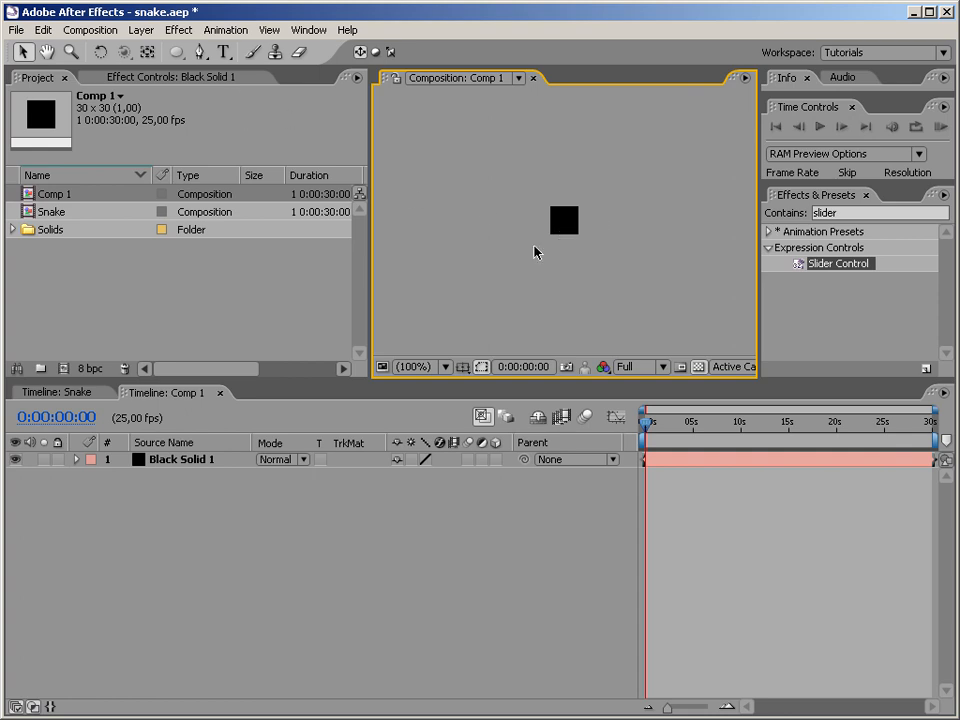
Step: Rename the 30 x 30 composition as Segment
{"action": "left_click", "coordinate": [49, 196]}
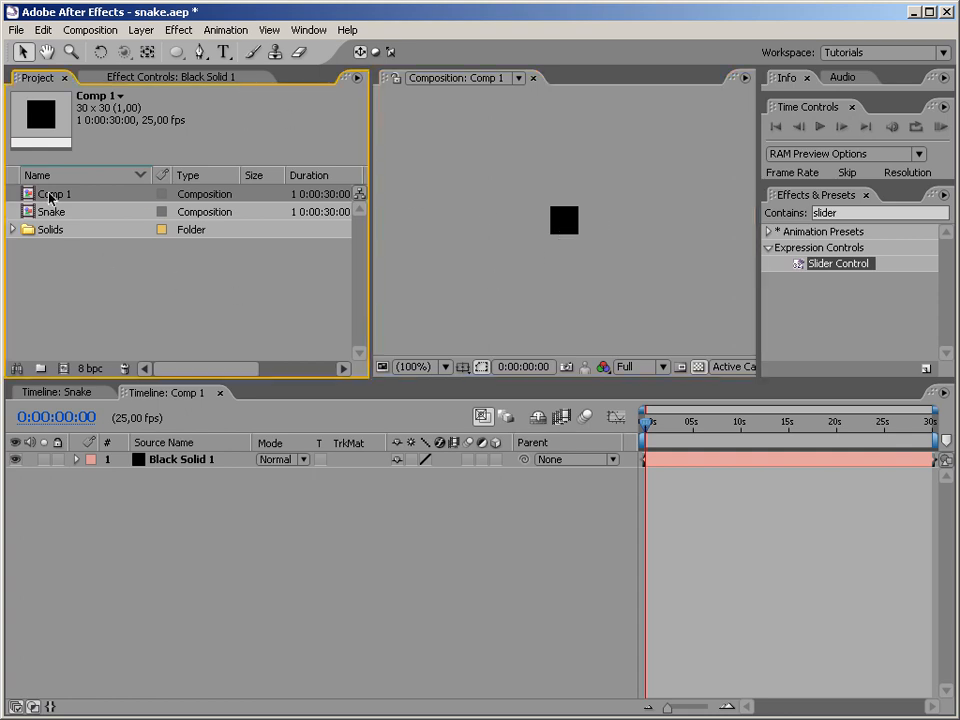
{"action": "key", "text": "Return"}
{"action": "type", "text": "Segment"}
{"action": "key", "text": "Return"}
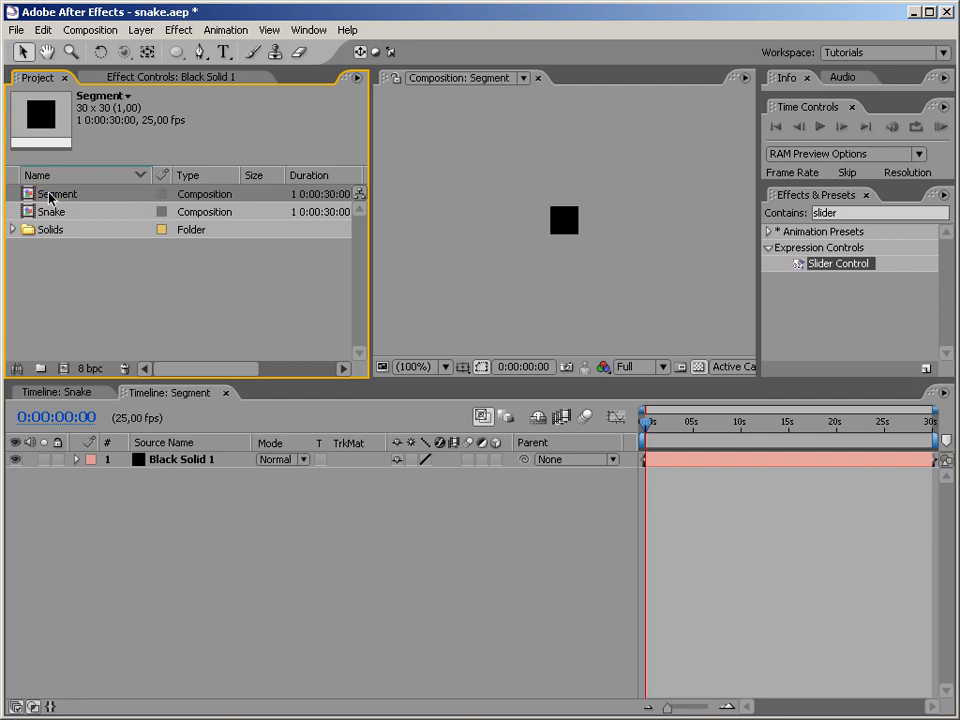
Step: Create a project folder named Segments and move the Segment composition into it
{"action": "right_click", "coordinate": [54, 280]}
{"action": "left_click", "coordinate": [84, 303]}
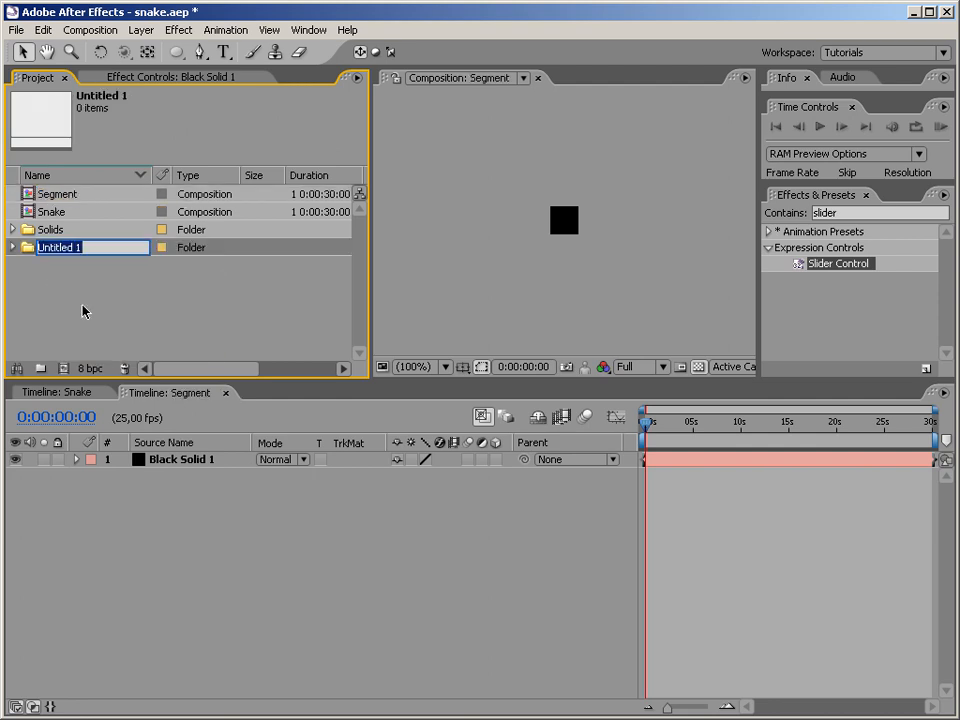
{"action": "type", "text": "Segmen"}
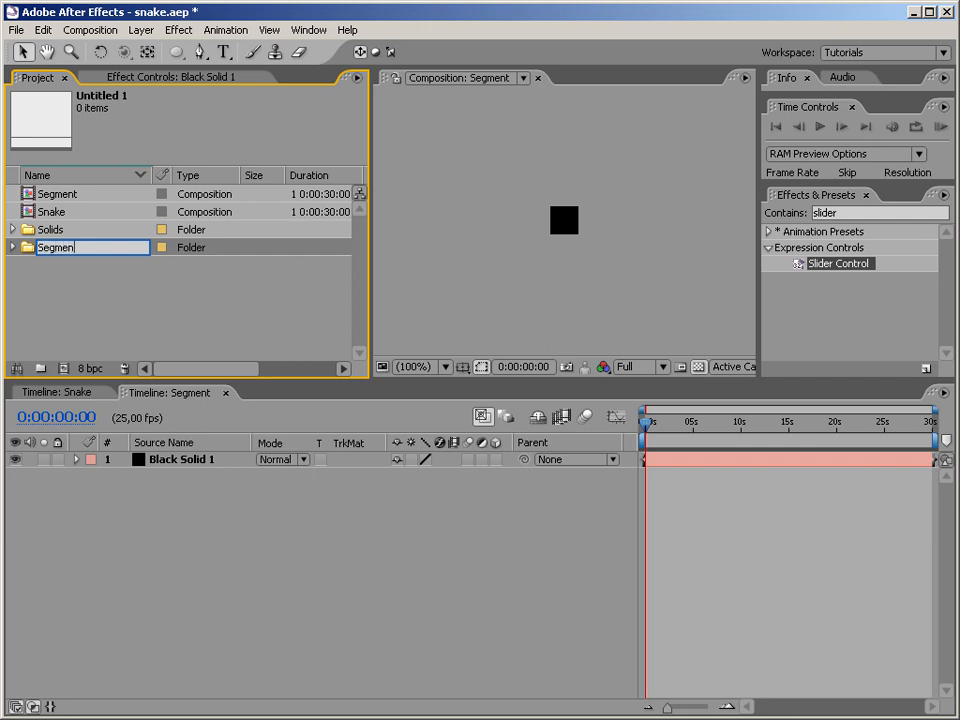
{"action": "type", "text": "ts"}
{"action": "key", "text": "Return"}
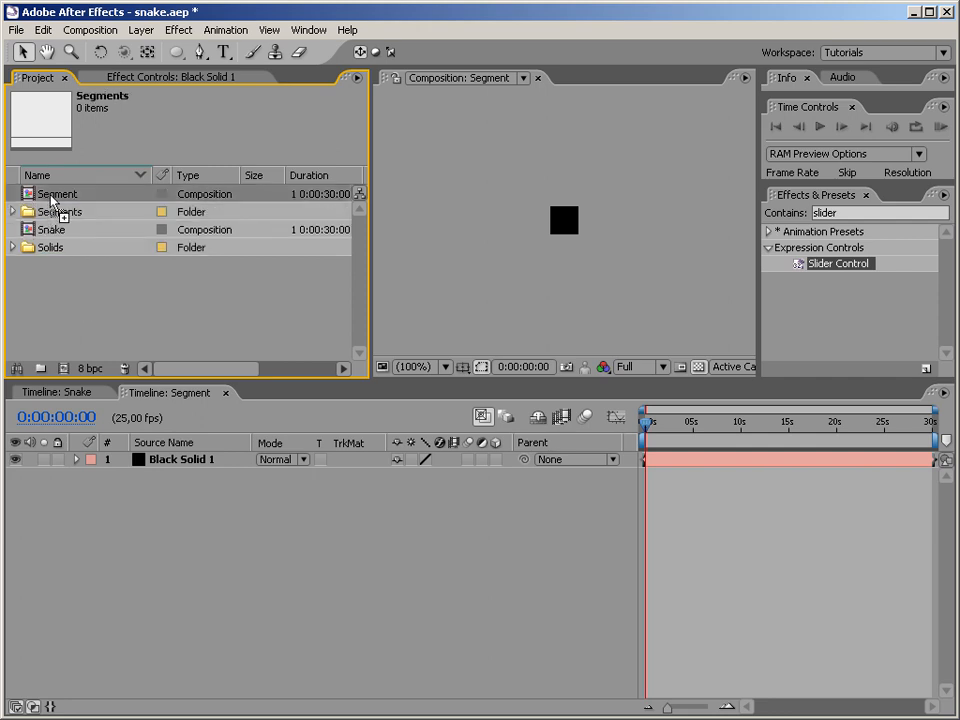
{"action": "left_click_drag", "start_coordinate": [47, 195], "coordinate": [57, 213]}
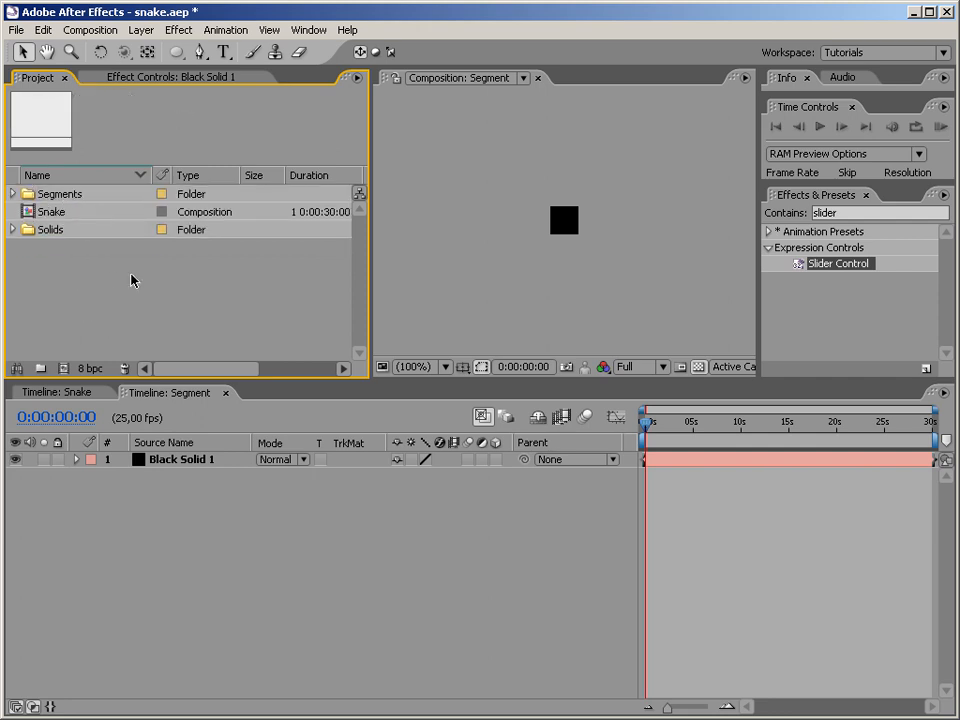
Step: Open the Snake composition and add the Segment composition to it as a centered layer
{"action": "double_click", "coordinate": [31, 213]}
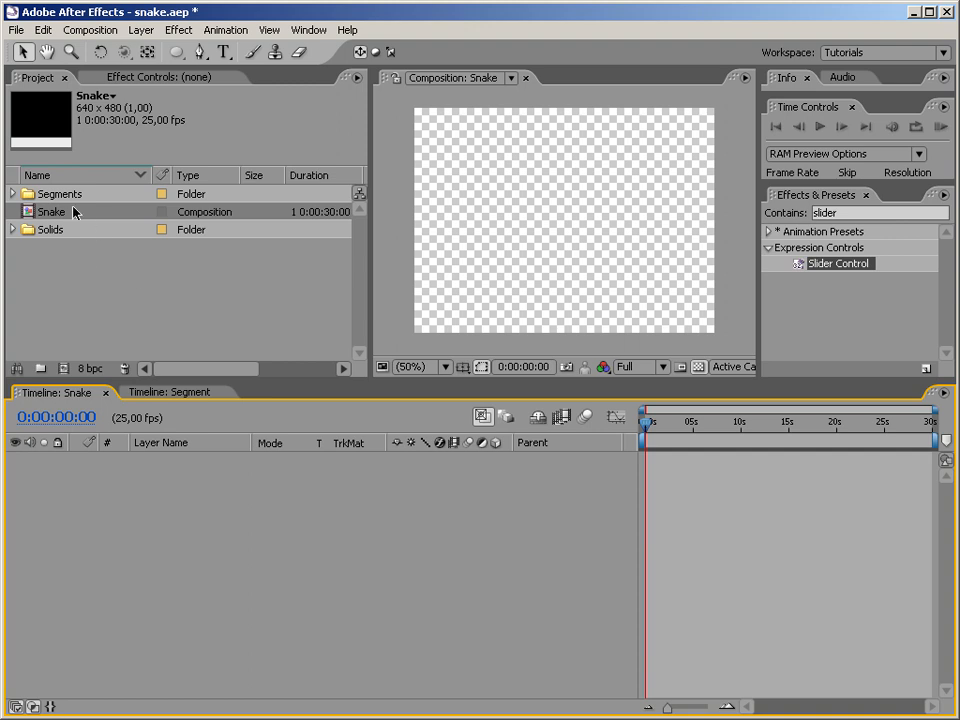
{"action": "left_click", "coordinate": [12, 194]}
{"action": "left_click_drag", "start_coordinate": [62, 212], "coordinate": [476, 387]}
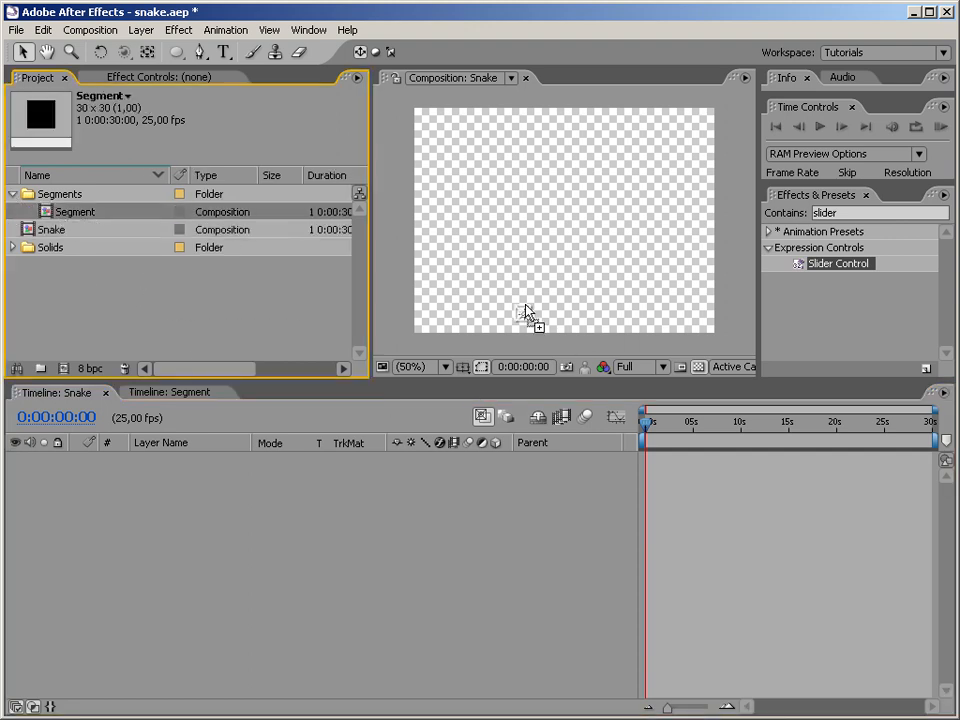
{"action": "left_click_drag", "start_coordinate": [502, 344], "coordinate": [253, 476]}
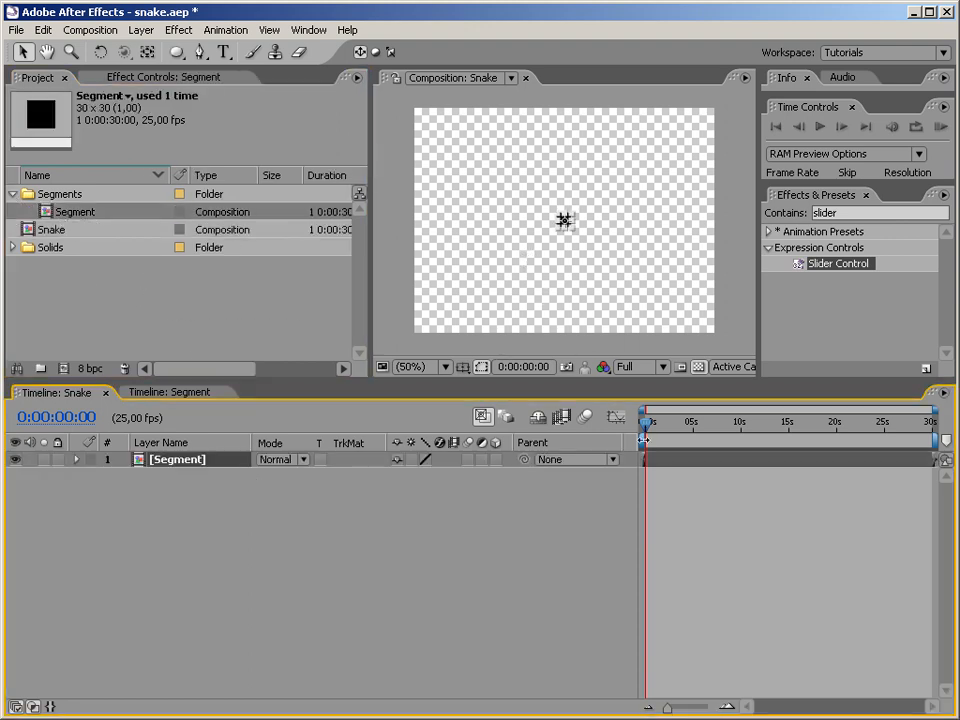
{"action": "left_click", "coordinate": [602, 348]}
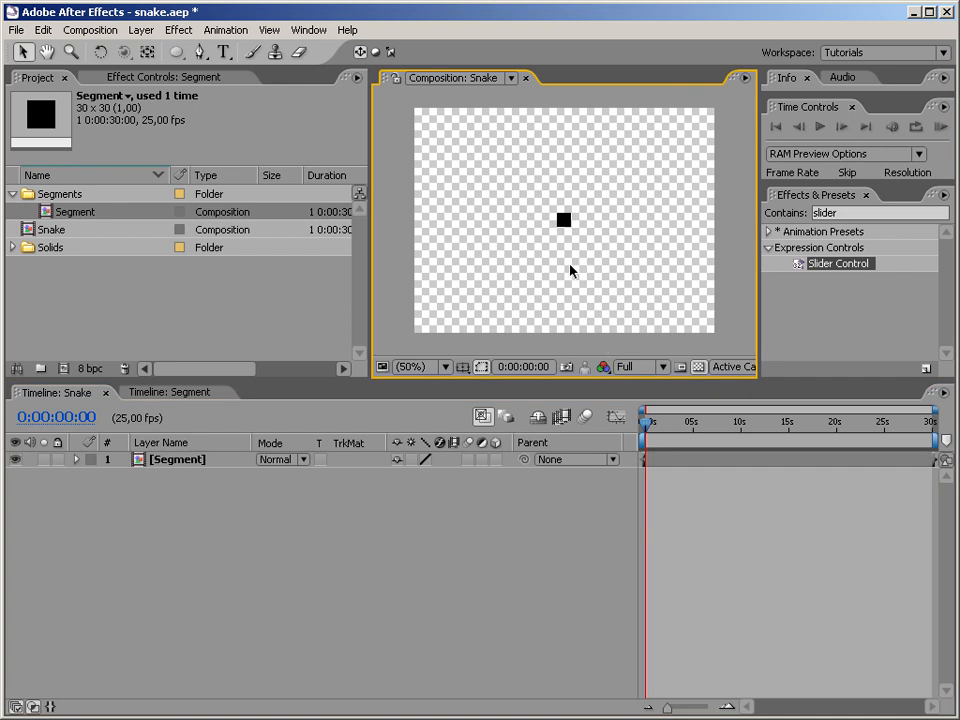
Step: Reveal the Segment layer's Position and enable its keyframing with a first keyframe at 0:00:00:00
{"action": "left_click", "coordinate": [199, 462]}
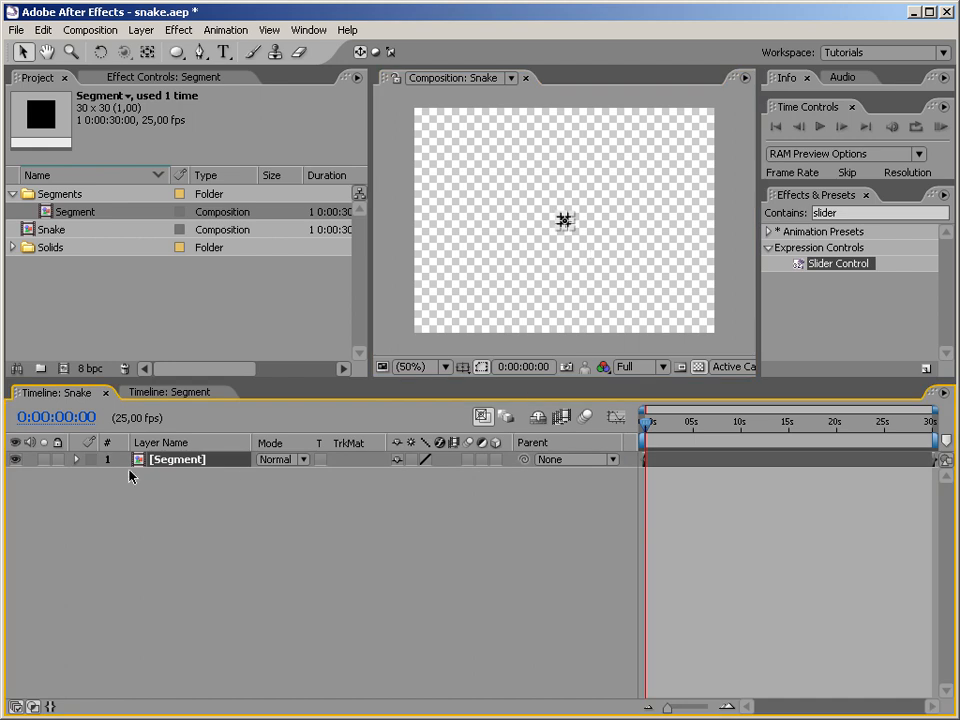
{"action": "key", "text": "p"}
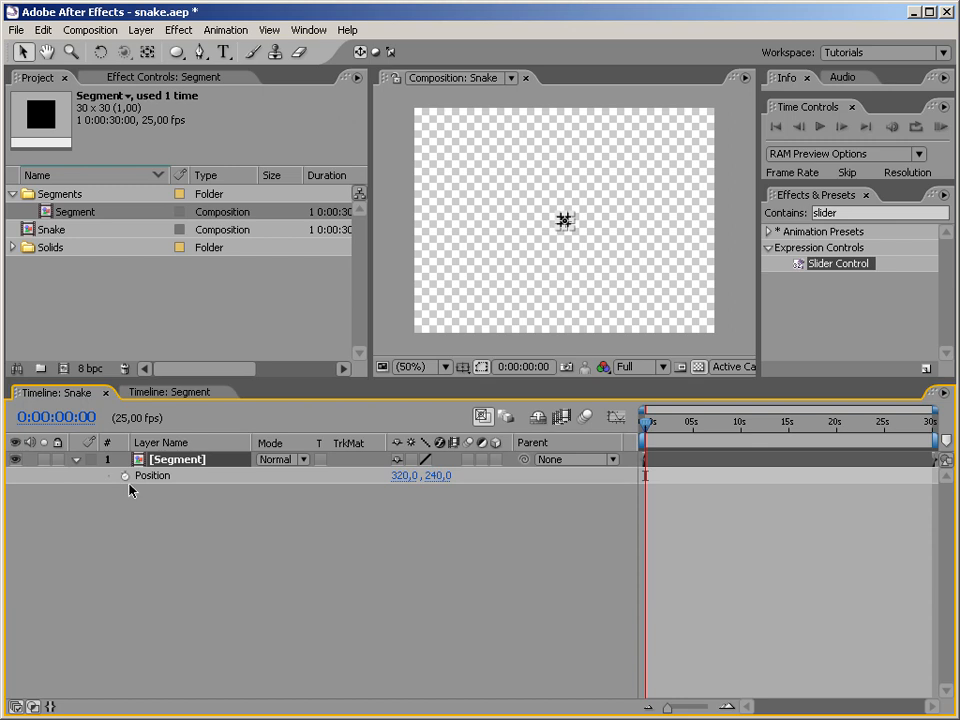
{"action": "left_click", "coordinate": [124, 477]}
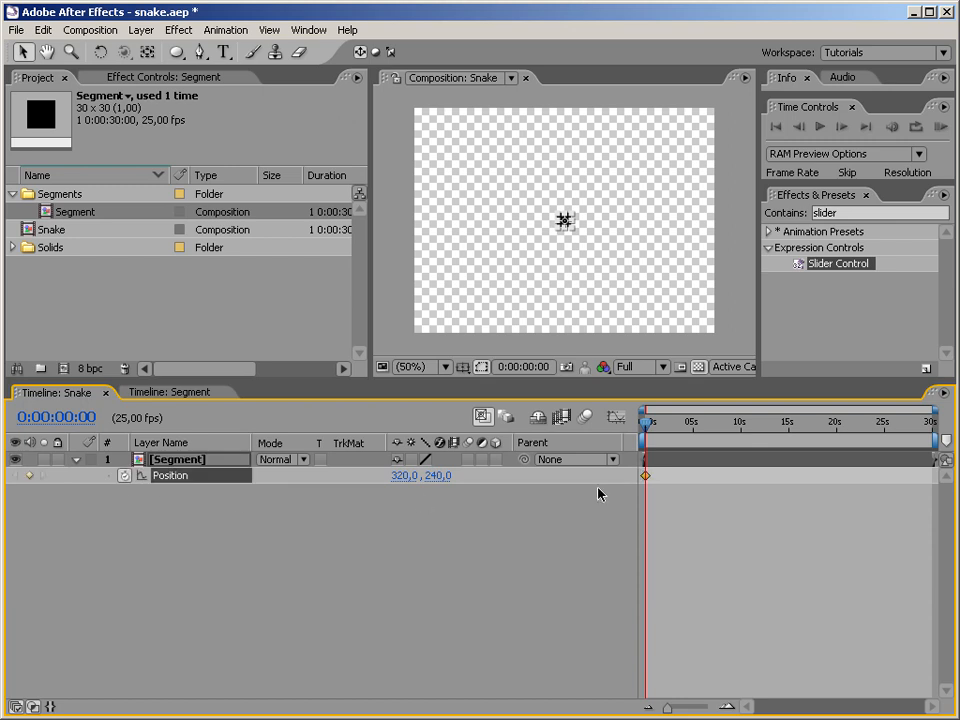
Step: Keyframe the Segment's Position about every five seconds from 0:00:05:00 to 0:00:29:24, starting at 392, 340, looping around, and ending at 122, 234
{"action": "left_click", "coordinate": [563, 235]}
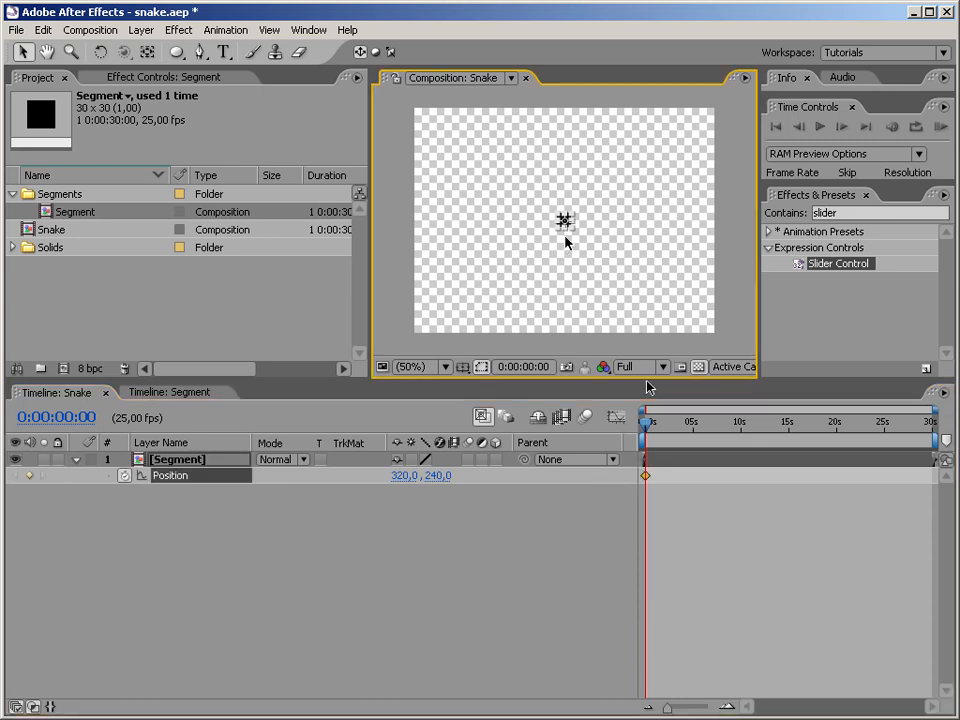
{"action": "left_click", "coordinate": [691, 422]}
{"action": "left_click_drag", "start_coordinate": [563, 226], "coordinate": [598, 272]}
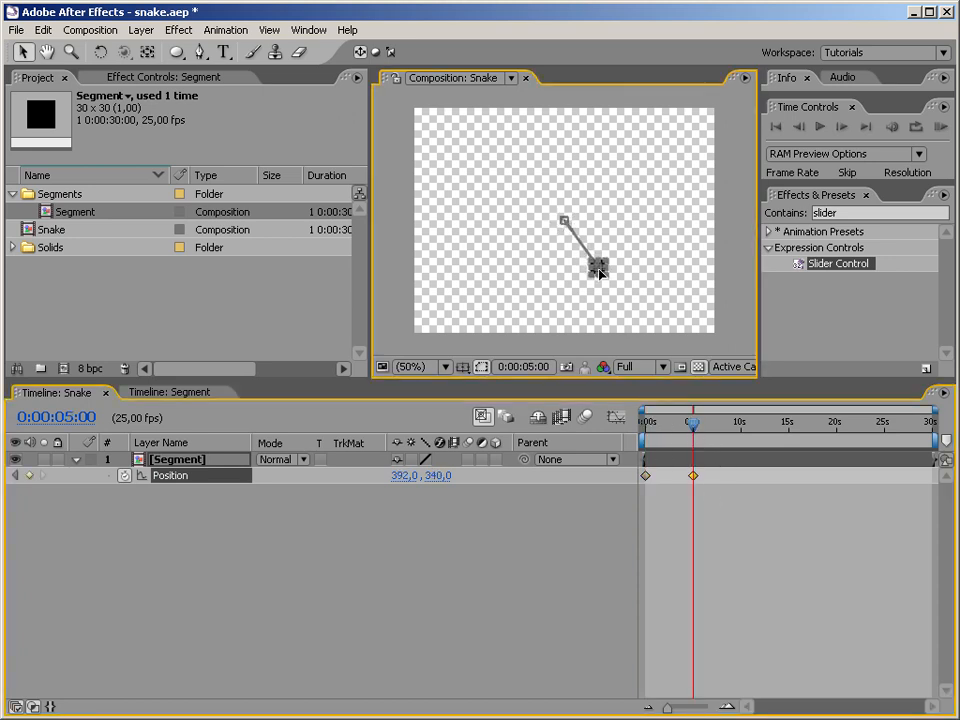
{"action": "left_click", "coordinate": [743, 424]}
{"action": "left_click_drag", "start_coordinate": [600, 268], "coordinate": [645, 233]}
{"action": "left_click", "coordinate": [790, 424]}
{"action": "left_click_drag", "start_coordinate": [645, 233], "coordinate": [551, 192]}
{"action": "left_click", "coordinate": [840, 430]}
{"action": "left_click", "coordinate": [885, 422]}
{"action": "left_click_drag", "start_coordinate": [546, 194], "coordinate": [525, 250]}
{"action": "left_click_drag", "start_coordinate": [927, 432], "coordinate": [930, 432]}
{"action": "left_click_drag", "start_coordinate": [529, 250], "coordinate": [474, 219]}
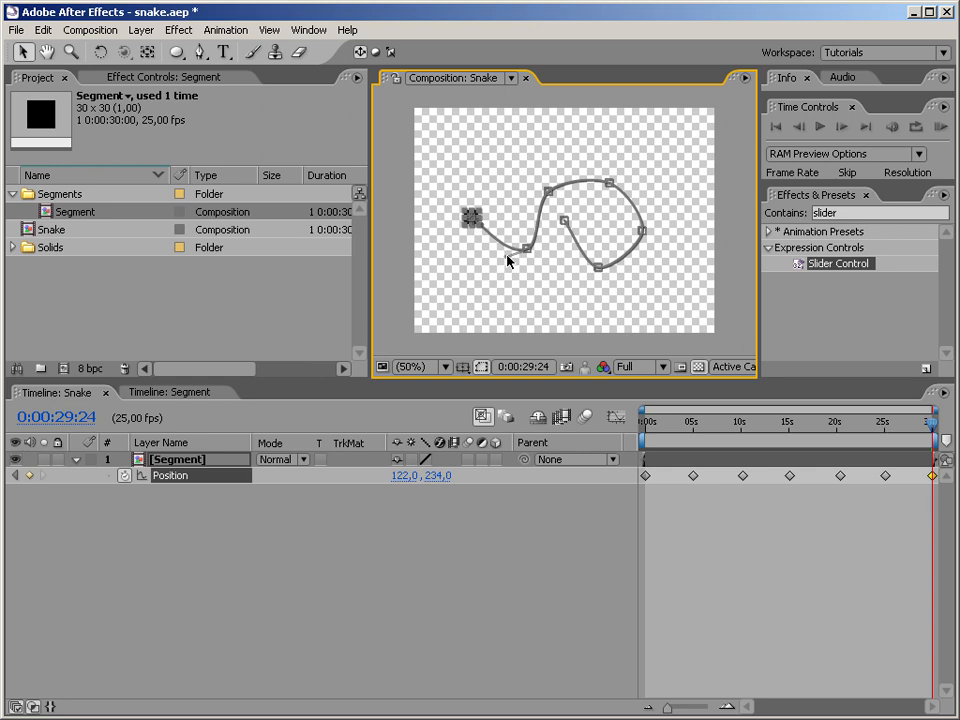
Step: Adjust the motion path's curve handles at the 20 s and 25 s keyframes and preview the motion, ending at 0:00:00:00
{"action": "left_click", "coordinate": [527, 249]}
{"action": "left_click_drag", "start_coordinate": [541, 251], "coordinate": [550, 246]}
{"action": "left_click", "coordinate": [548, 190]}
{"action": "left_click_drag", "start_coordinate": [566, 186], "coordinate": [569, 179]}
{"action": "left_click", "coordinate": [615, 240]}
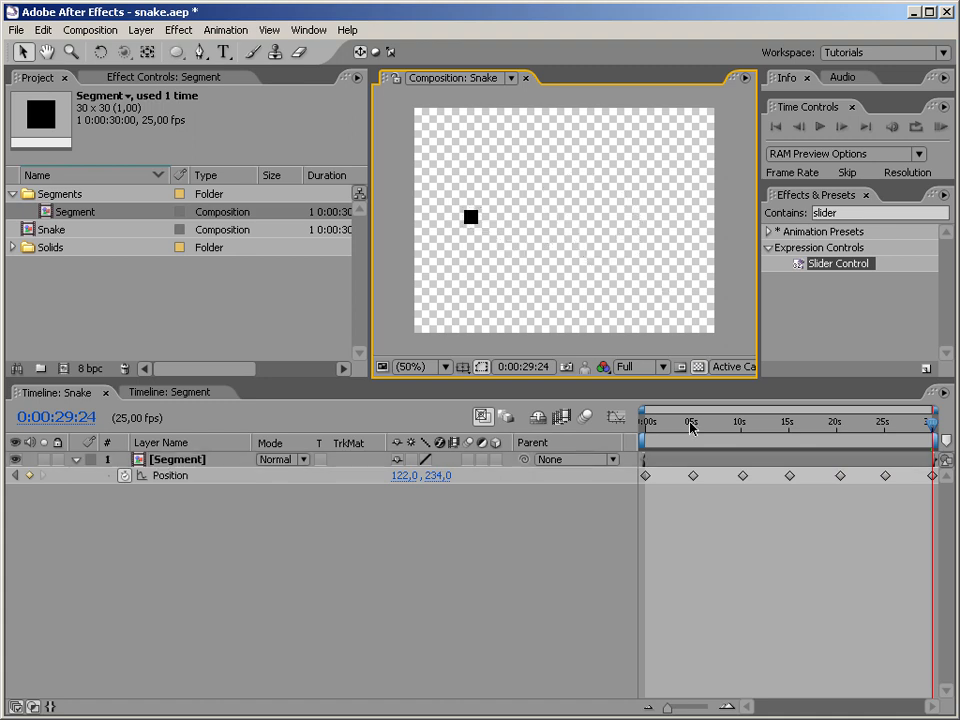
{"action": "left_click", "coordinate": [650, 422]}
{"action": "left_click_drag", "start_coordinate": [651, 421], "coordinate": [628, 426]}
{"action": "left_click", "coordinate": [248, 540]}
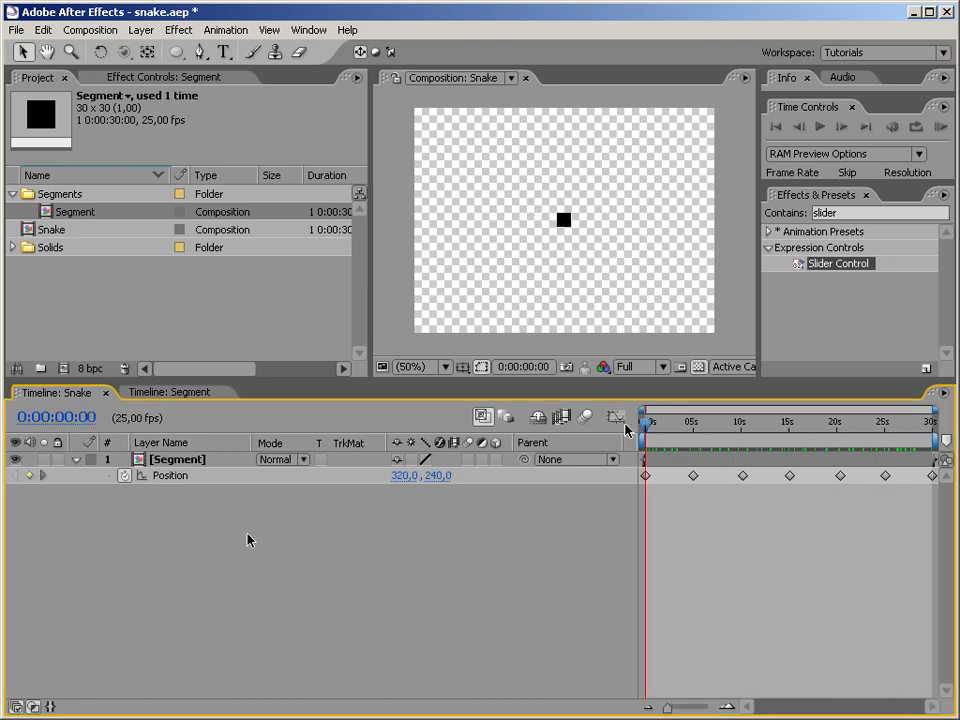
Step: Rename the Segment layer in the Snake composition as Leader
{"action": "left_click", "coordinate": [190, 459]}
{"action": "key", "text": "Return"}
{"action": "type", "text": "Leader"}
{"action": "key", "text": "Return"}
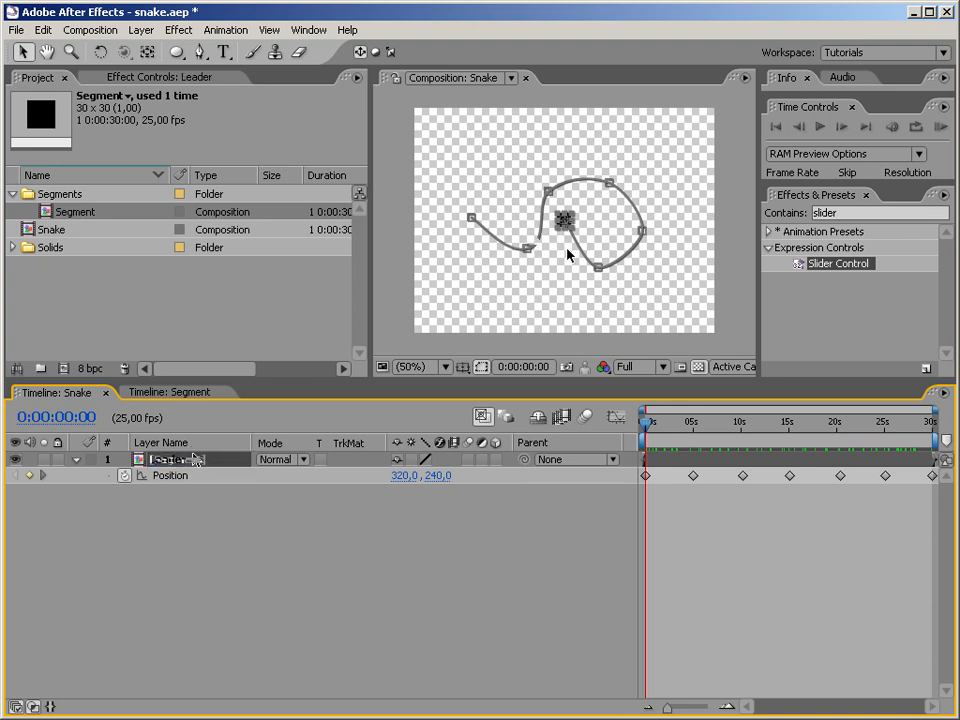
{"action": "left_click", "coordinate": [603, 237]}
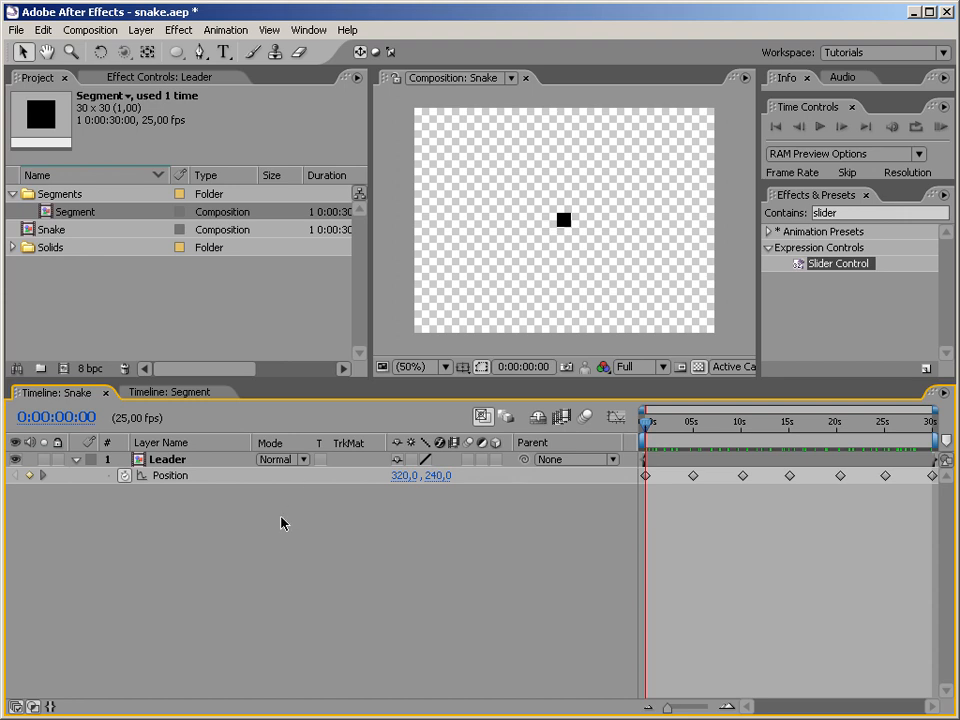
Step: Duplicate the Leader layer and place the duplicate below the original
{"action": "left_click", "coordinate": [165, 461]}
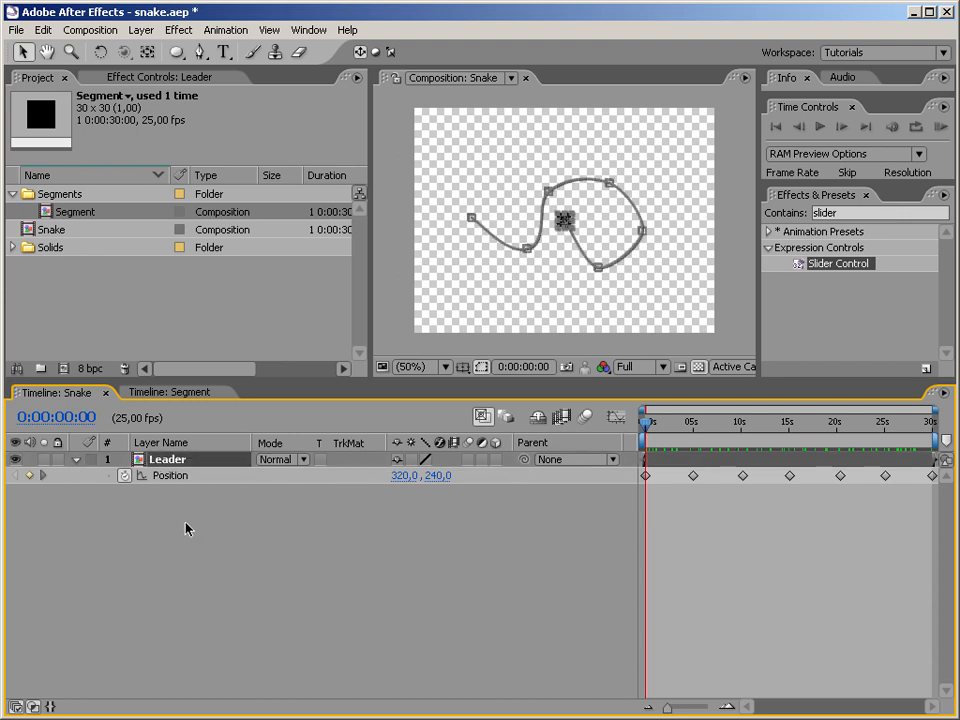
{"action": "key", "text": "ctrl+d"}
{"action": "left_click_drag", "start_coordinate": [170, 460], "coordinate": [182, 522]}
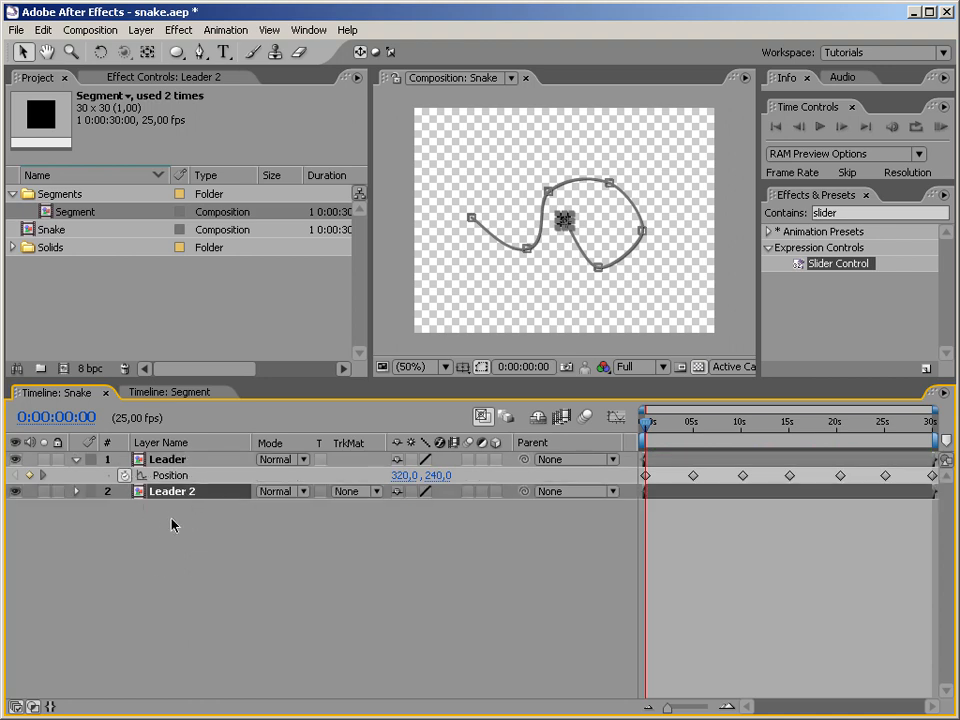
{"action": "left_click", "coordinate": [171, 514]}
Step: Reveal the Leader 2 layer's transform properties and delete all of its Position keyframes
{"action": "left_click", "coordinate": [76, 491]}
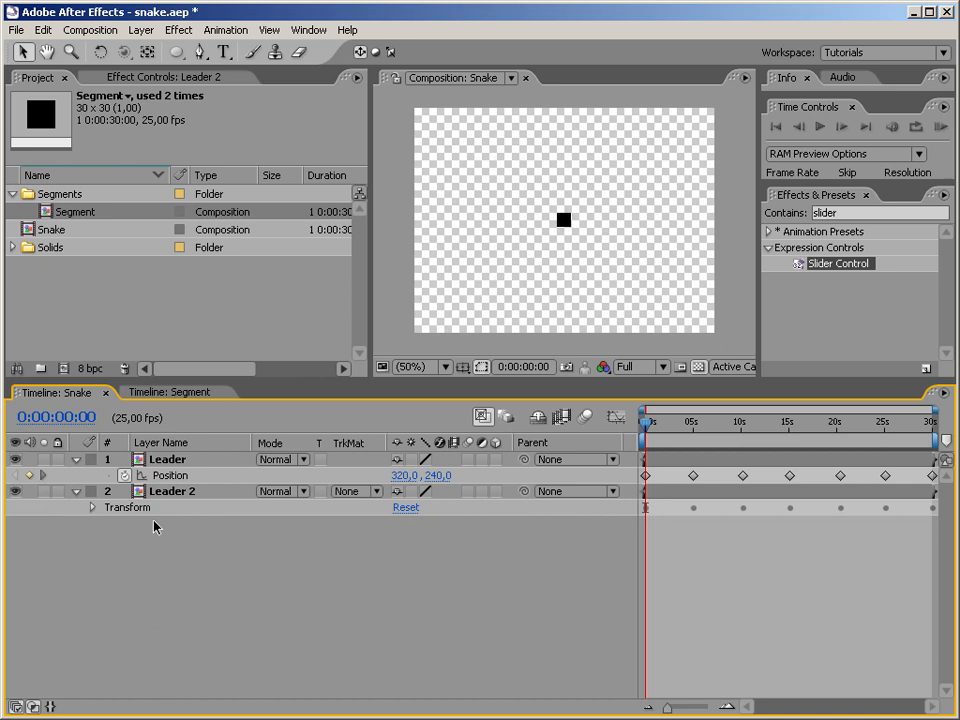
{"action": "left_click", "coordinate": [92, 507]}
{"action": "left_click", "coordinate": [178, 540]}
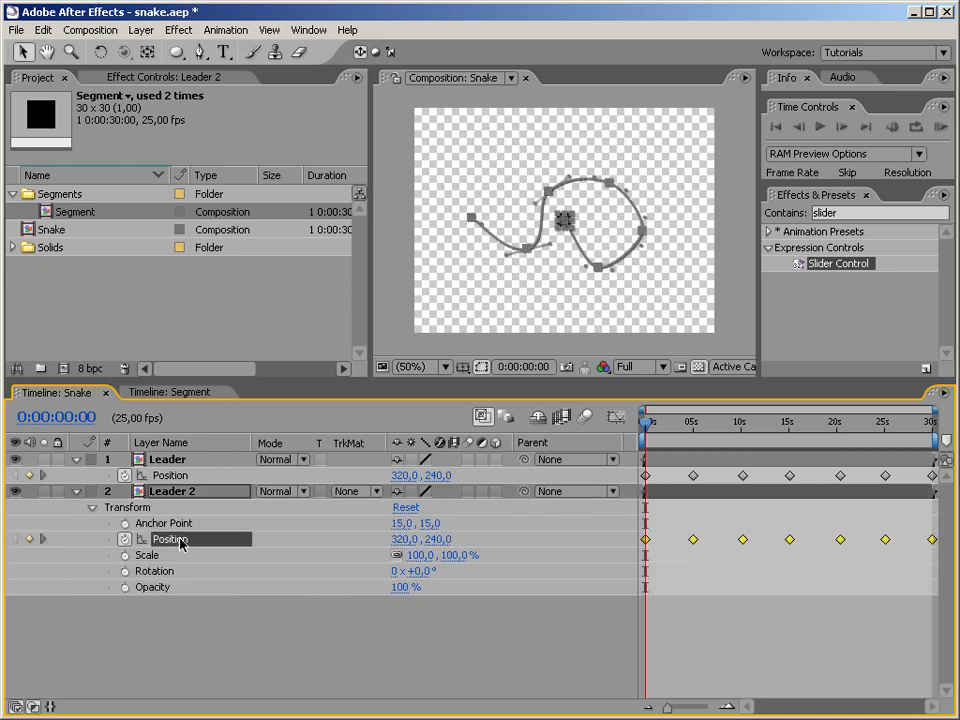
{"action": "key", "text": "Delete"}
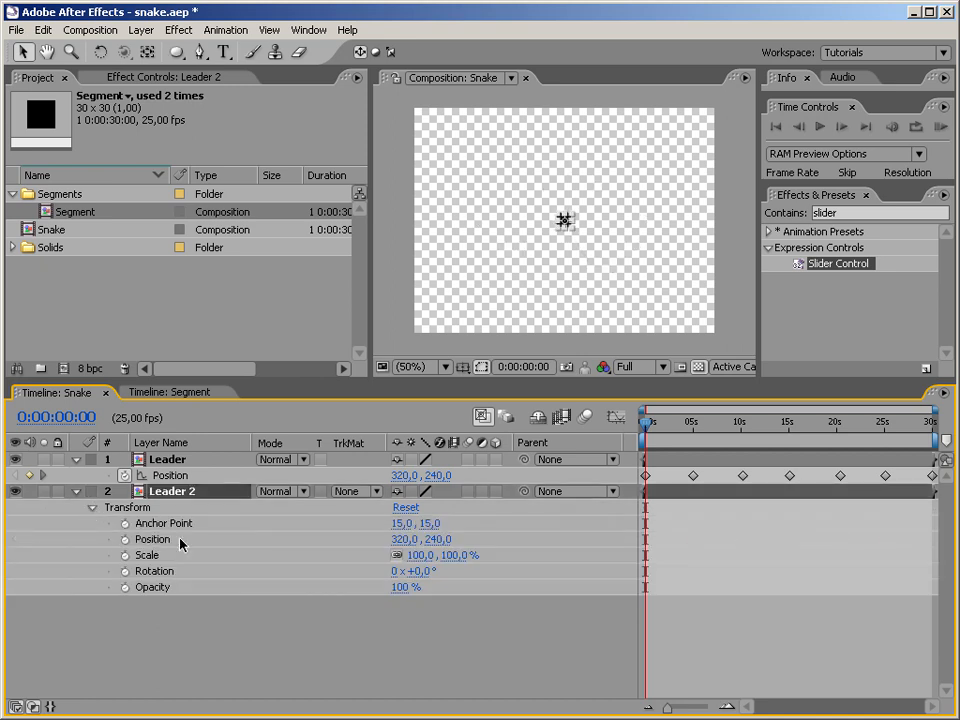
{"action": "left_click", "coordinate": [176, 615]}
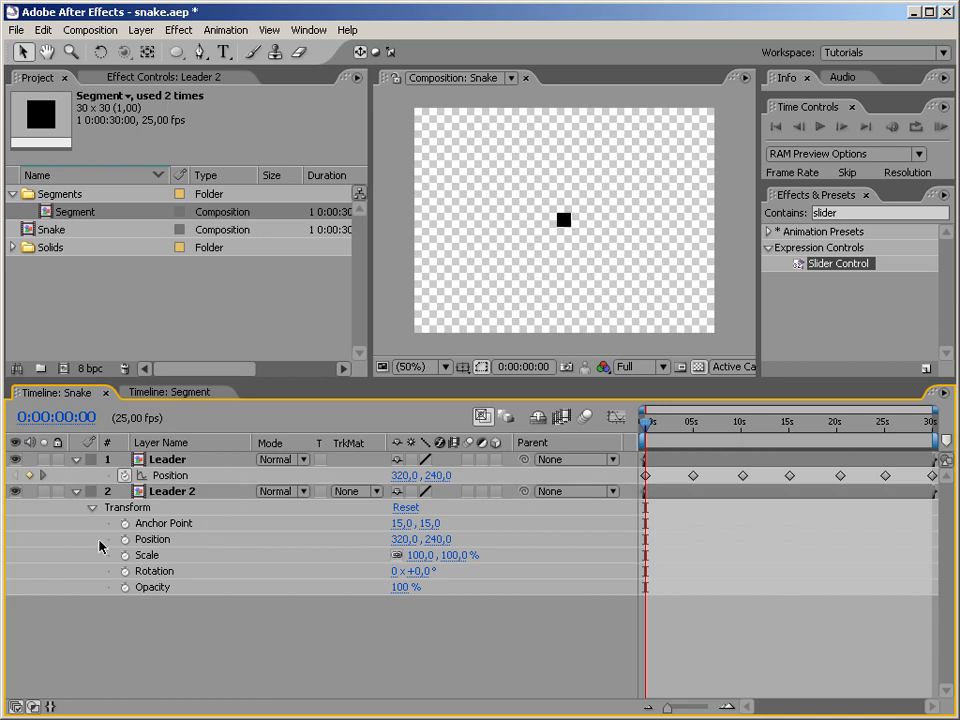
Step: Add an expression to Leader 2's Position that references the Leader layer's Position
{"action": "left_click", "coordinate": [125, 540], "text": "alt"}
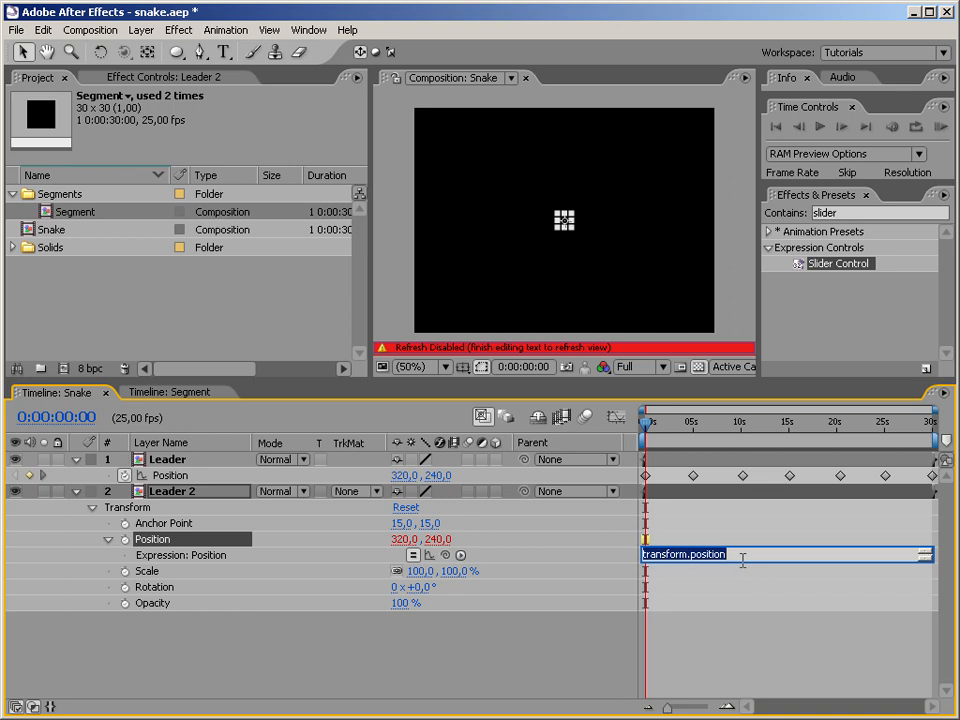
{"action": "left_click_drag", "start_coordinate": [743, 562], "coordinate": [759, 598]}
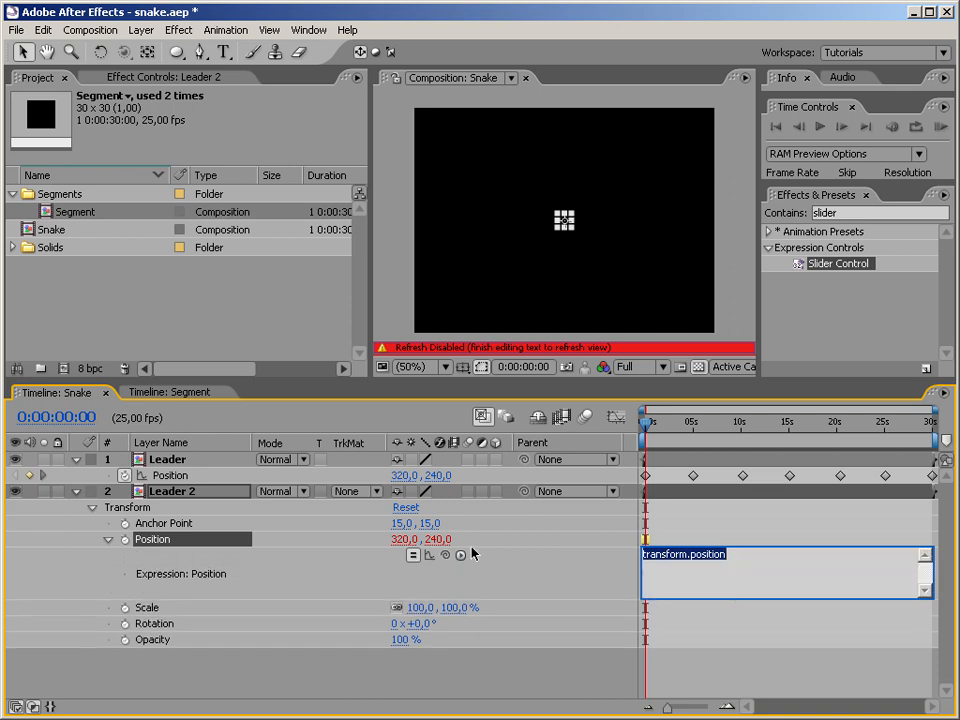
{"action": "left_click_drag", "start_coordinate": [445, 555], "coordinate": [181, 481]}
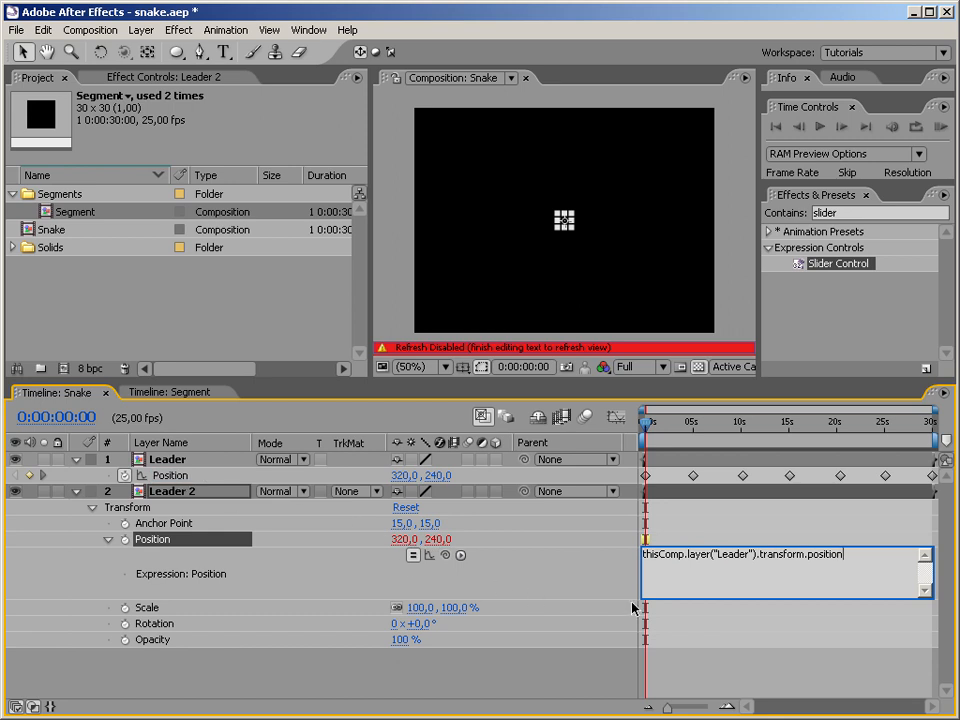
Step: Complete Leader 2's Position expression by appending .valueAtTime(time - 10); to the Leader position reference
{"action": "type", "text": "."}
{"action": "type", "text": "valueAtTime("}
{"action": "type", "text": "time -"}
{"action": "type", "text": "10);"}
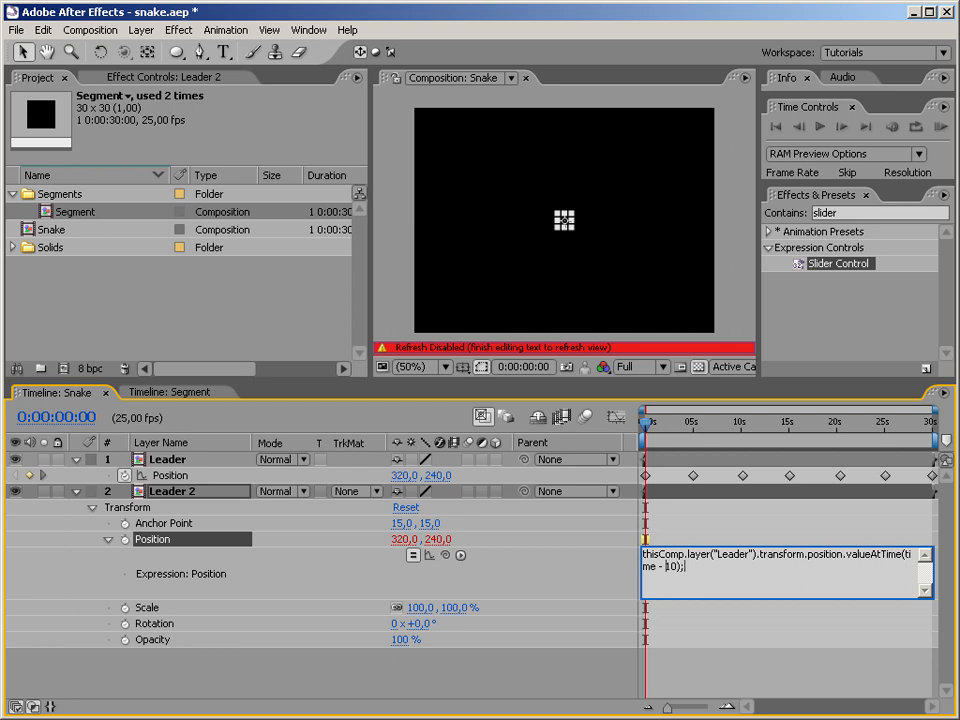
{"action": "key", "text": "KP_Enter"}
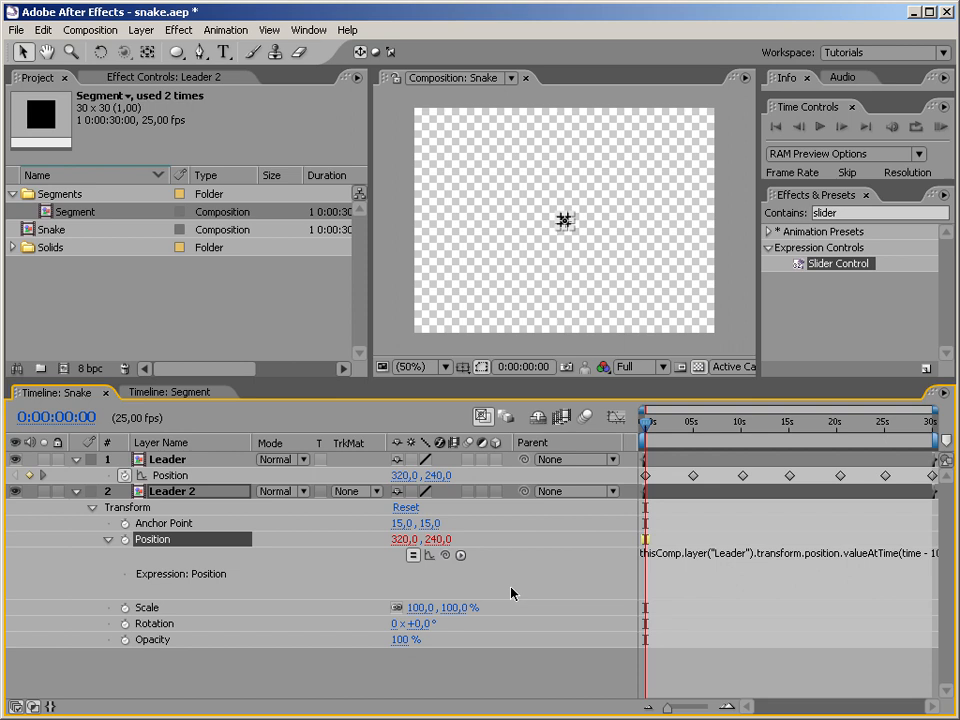
Step: Scrub the animation to 0:00:06:07 and hide the timeline's blending mode and track matte columns to widen the expression area
{"action": "left_click", "coordinate": [238, 660]}
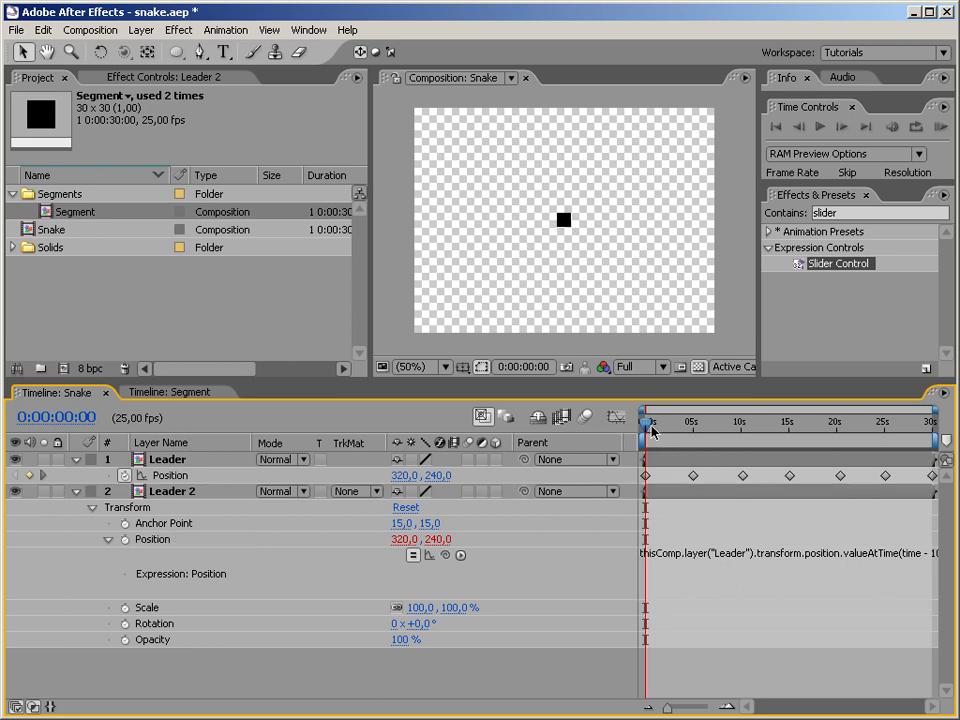
{"action": "left_click_drag", "start_coordinate": [645, 421], "coordinate": [706, 425]}
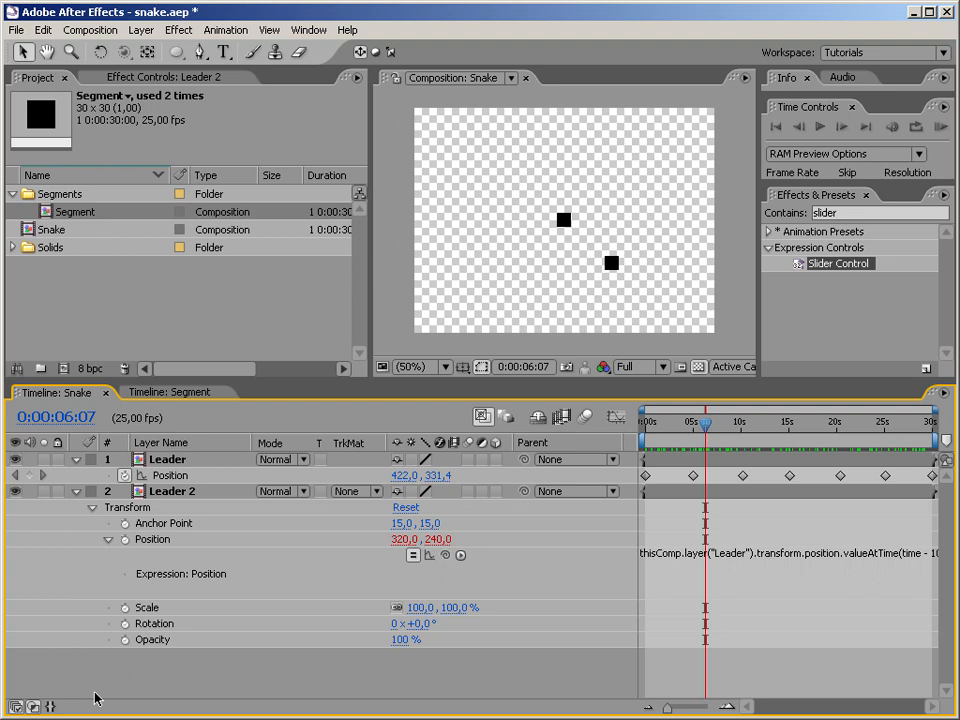
{"action": "left_click", "coordinate": [33, 706]}
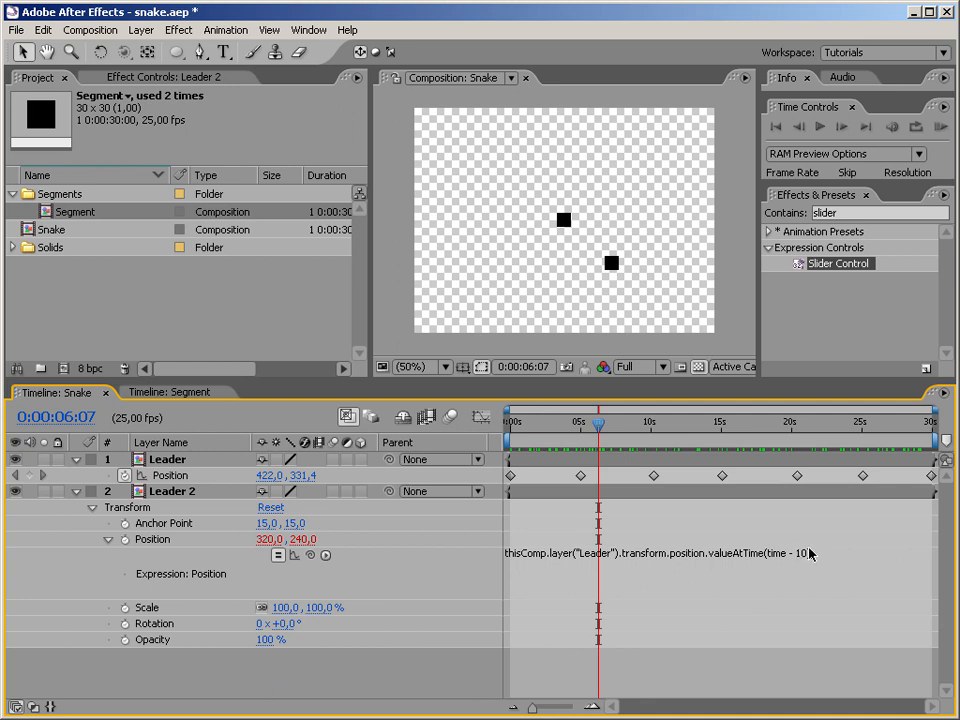
Step: Add a null object layer to the Snake composition and rename it Controller
{"action": "right_click", "coordinate": [180, 689]}
{"action": "mouse_move", "coordinate": [205, 688]}
{"action": "left_click", "coordinate": [415, 719]}
{"action": "key", "text": "Return"}
{"action": "type", "text": "Controller"}
{"action": "key", "text": "Return"}
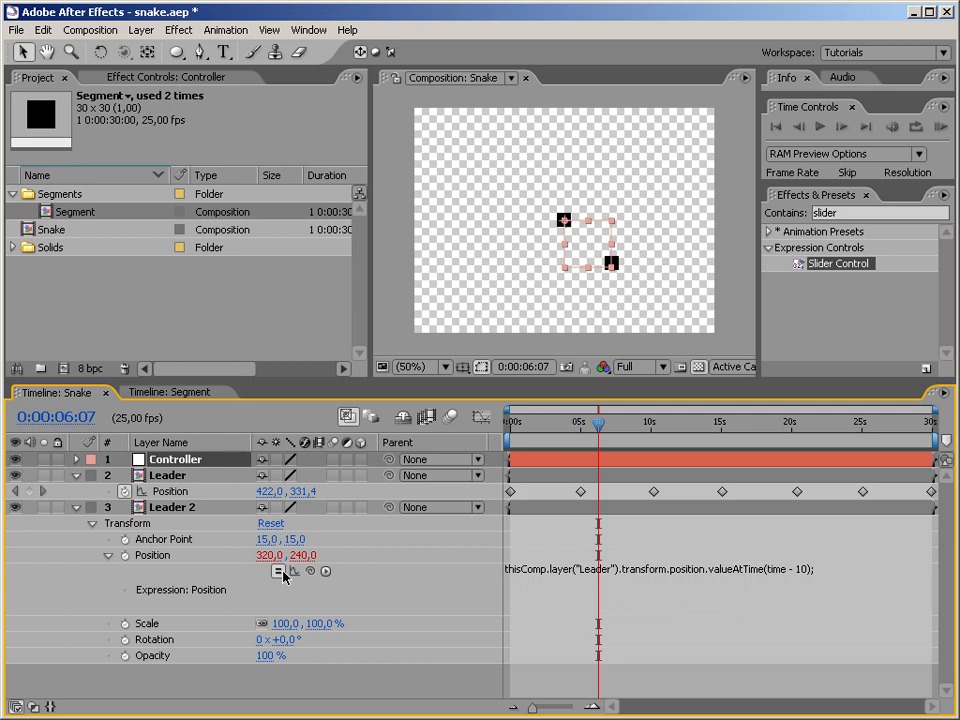
Step: Apply a Slider Control effect to the Controller layer and rename the effect Time Offset
{"action": "left_click_drag", "start_coordinate": [838, 265], "coordinate": [181, 462]}
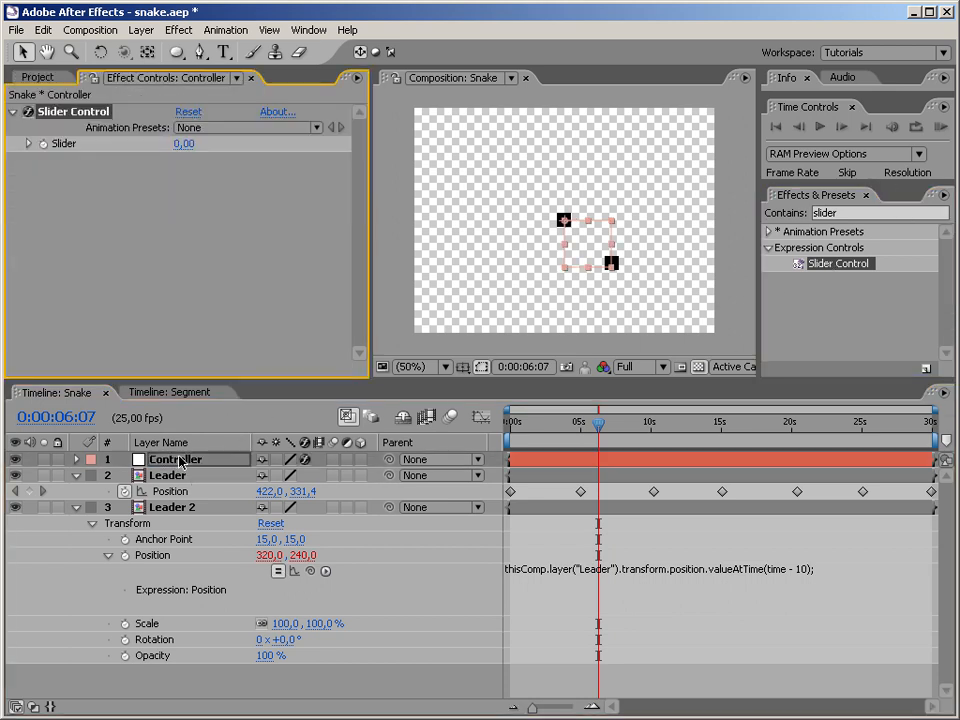
{"action": "left_click", "coordinate": [95, 112]}
{"action": "key", "text": "Return"}
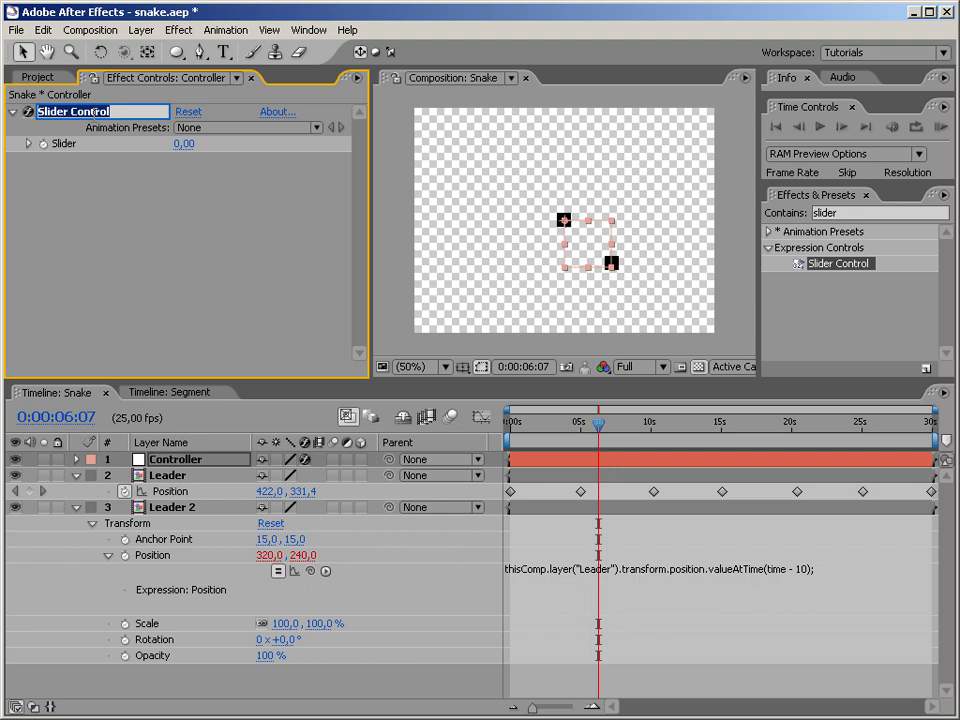
{"action": "type", "text": "Time"}
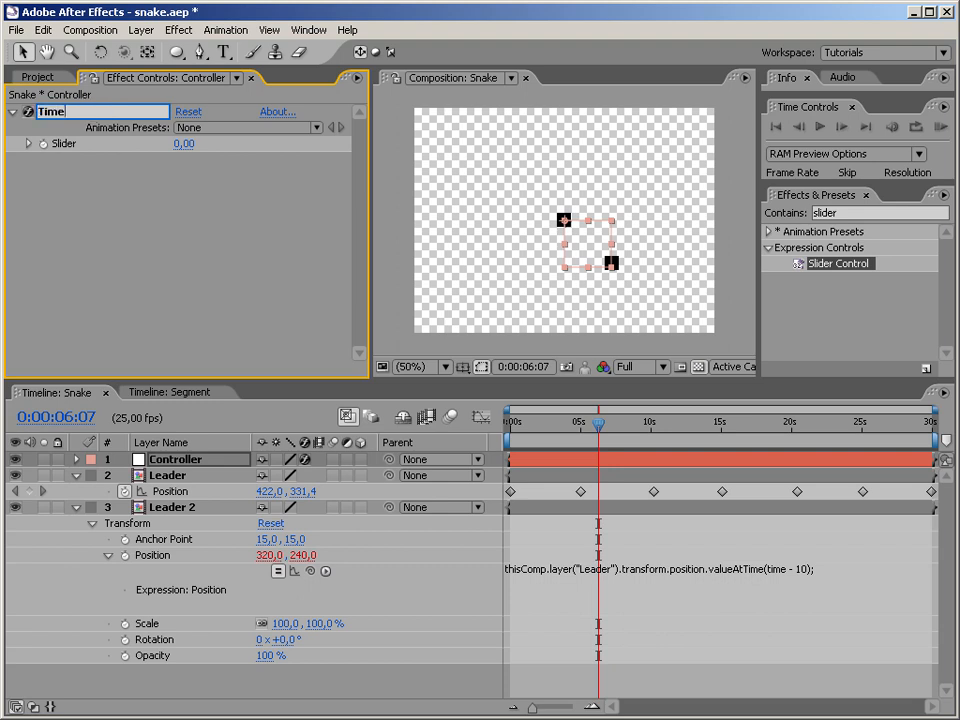
{"action": "type", "text": " Offset"}
{"action": "key", "text": "Return"}
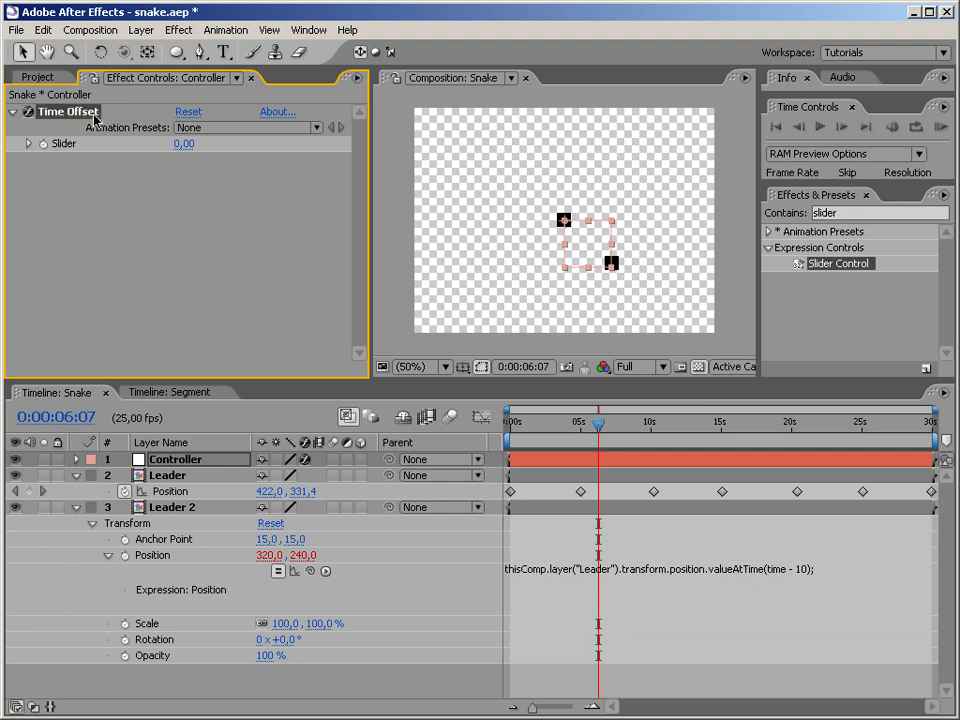
Step: Insert a first line in Leader 2's Position expression: sldval = thisComp.layer("Controller").effect("Time Offset")("Slider") / 1000;
{"action": "left_click", "coordinate": [849, 570]}
{"action": "left_click", "coordinate": [849, 570]}
{"action": "key", "text": "Home"}
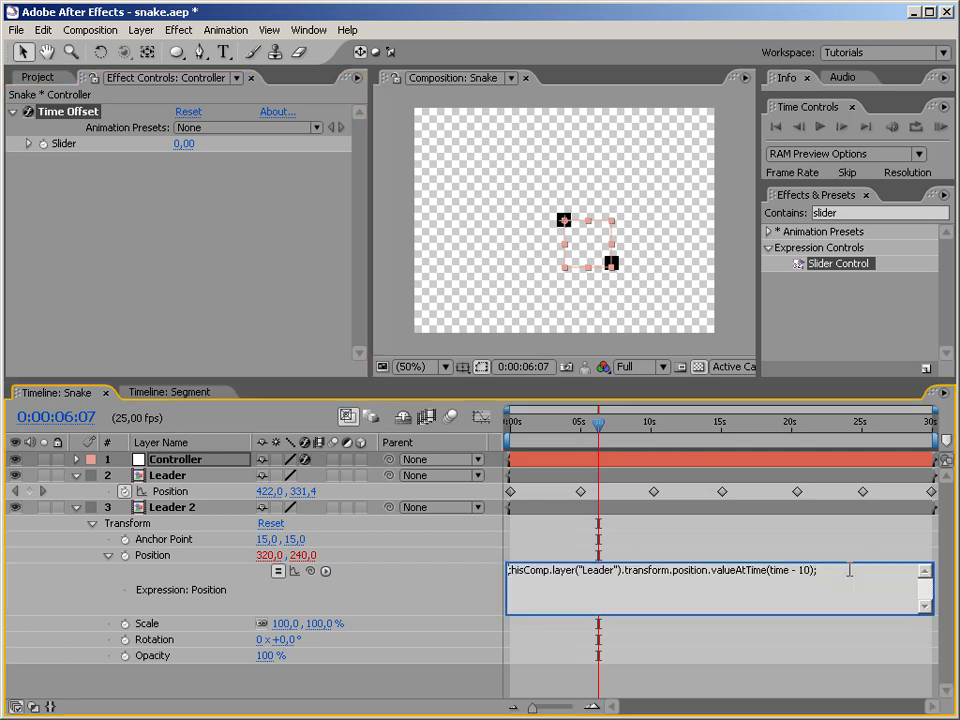
{"action": "key", "text": "Return"}
{"action": "key", "text": "Up"}
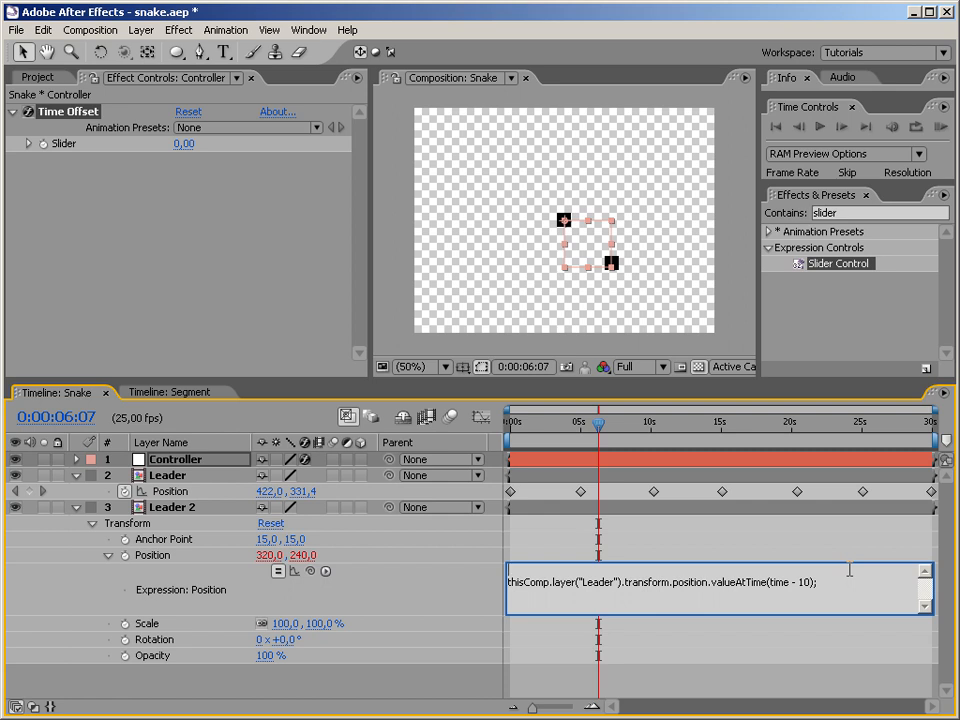
{"action": "type", "text": "sldval ="}
{"action": "left_click_drag", "start_coordinate": [292, 550], "coordinate": [64, 146]}
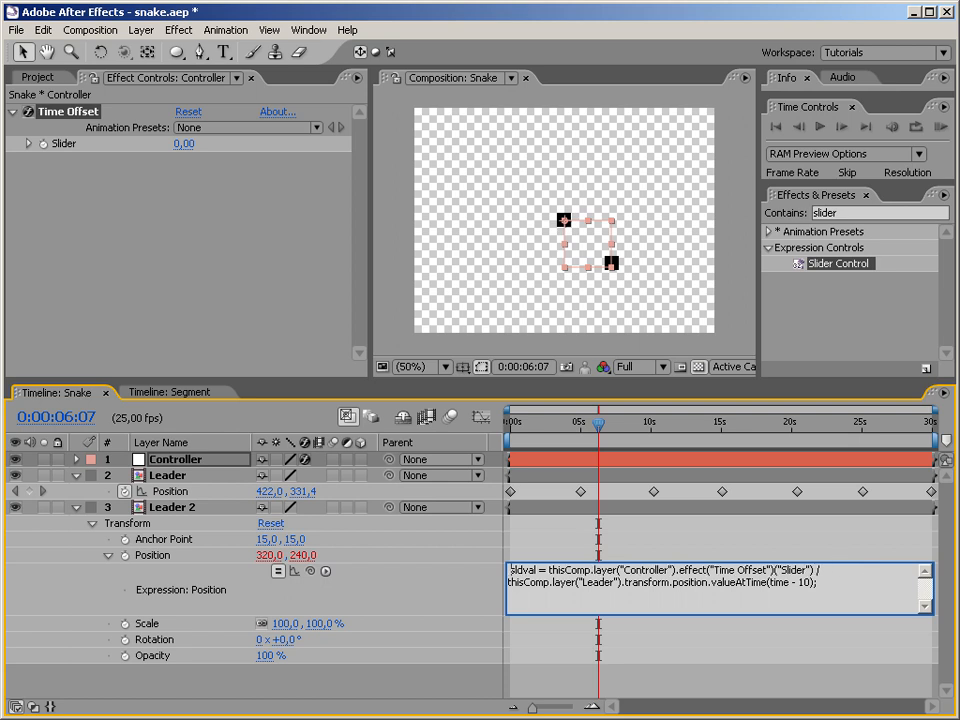
{"action": "key", "text": "BackSpace"}
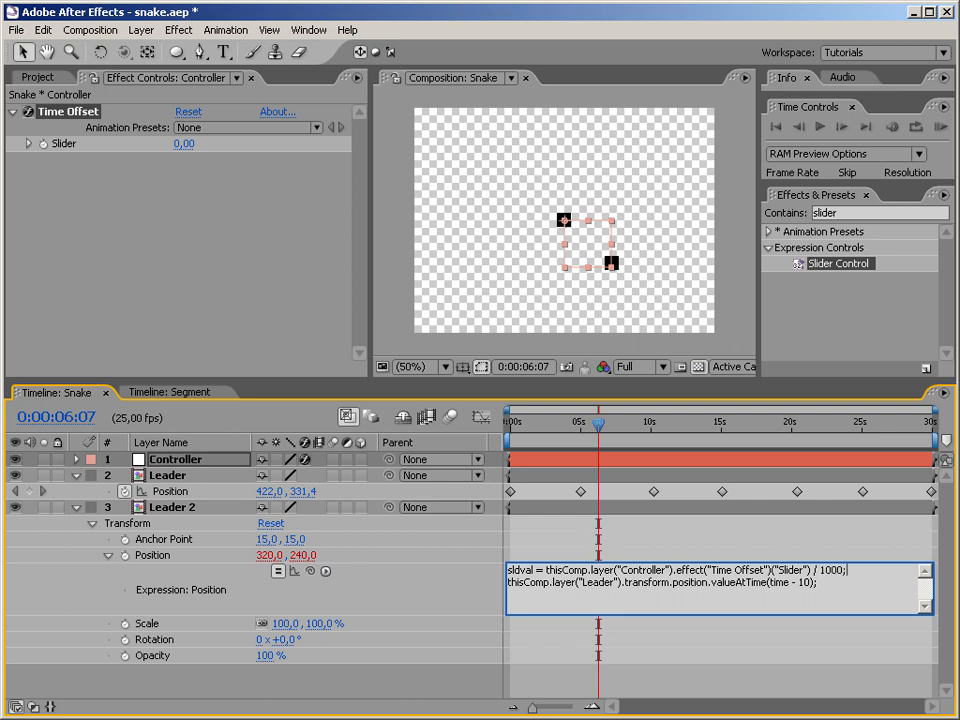
Step: Replace the fixed 10 in the expression's valueAtTime call with sldval and apply the expression
{"action": "left_click", "coordinate": [797, 583]}
{"action": "double_click", "coordinate": [802, 583]}
{"action": "type", "text": "sldval"}
{"action": "left_click", "coordinate": [857, 658]}
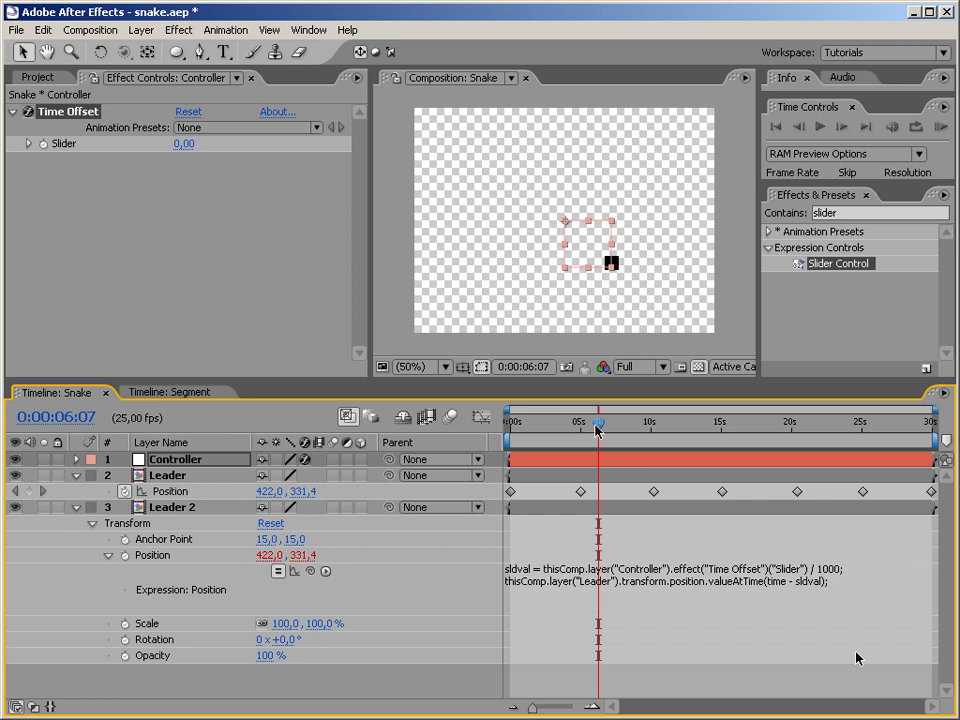
Step: Set the Controller's Time Offset slider to 1077 at 0:00:03:00 and scrub the animation back to 0:00:00:00
{"action": "left_click", "coordinate": [566, 426]}
{"action": "mouse_move", "coordinate": [566, 430]}
{"action": "left_mouse_down"}
{"action": "mouse_move", "coordinate": [512, 430]}
{"action": "mouse_move", "coordinate": [552, 430]}
{"action": "left_mouse_up"}
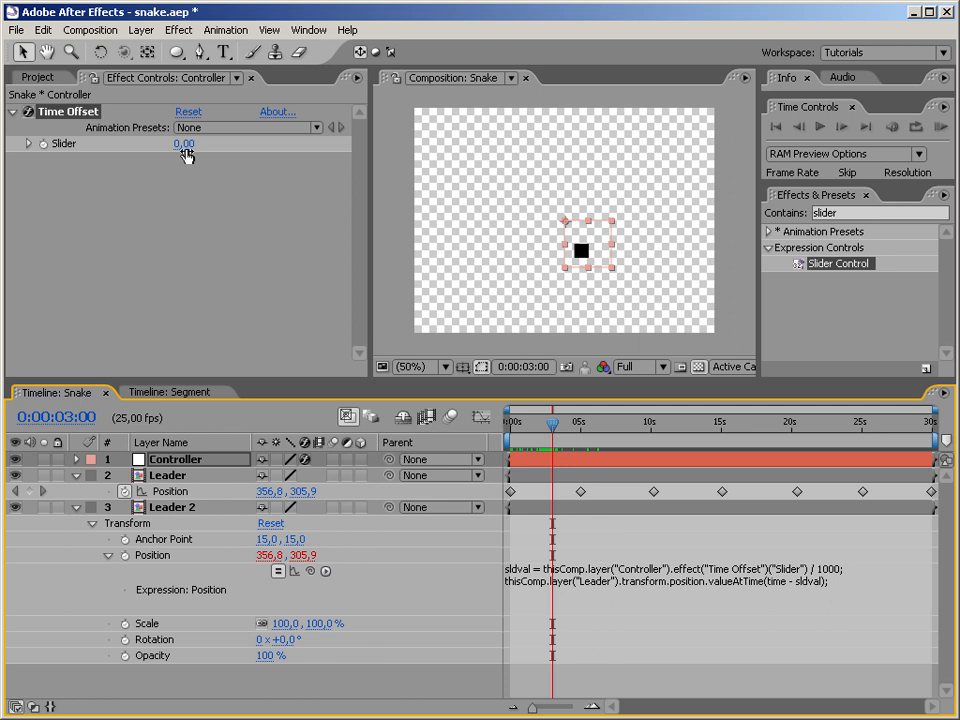
{"action": "left_click_drag", "start_coordinate": [185, 144], "coordinate": [430, 179]}
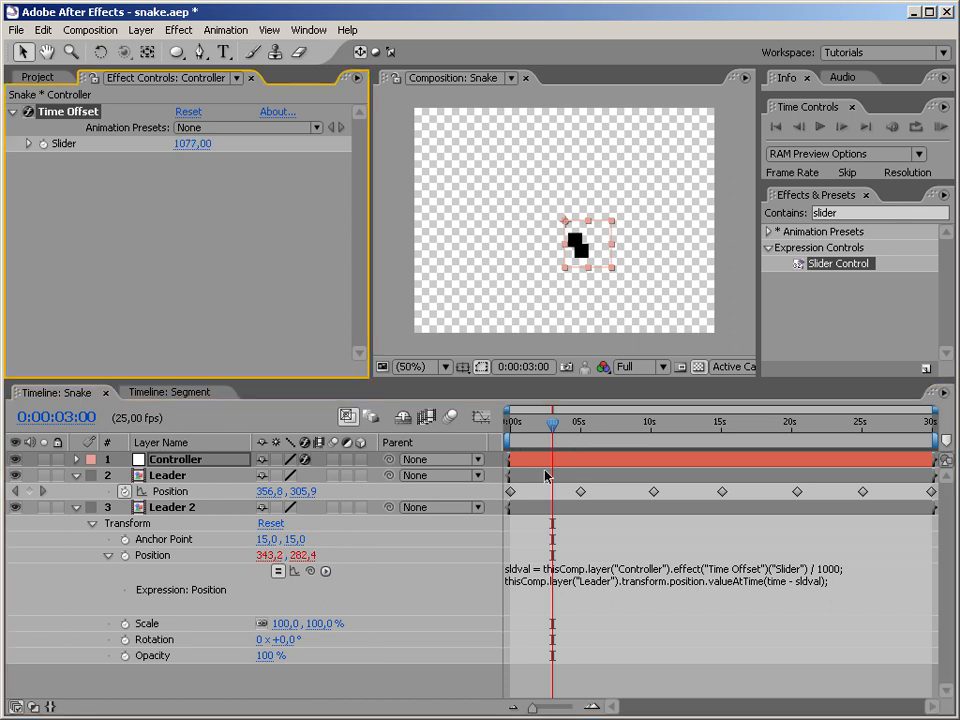
{"action": "left_click_drag", "start_coordinate": [561, 427], "coordinate": [472, 457]}
Step: Collapse the Leader layer's properties and keep Leader 2 selected with its Transform properties and Position expression expanded
{"action": "left_click", "coordinate": [150, 507]}
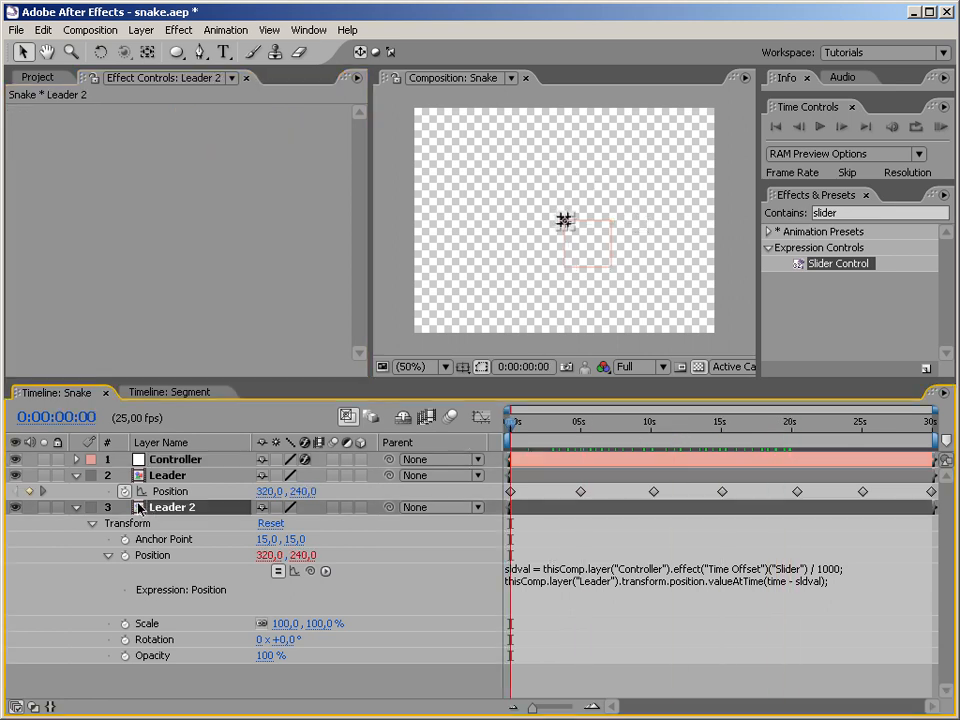
{"action": "left_click", "coordinate": [76, 476]}
{"action": "key", "text": "F2"}
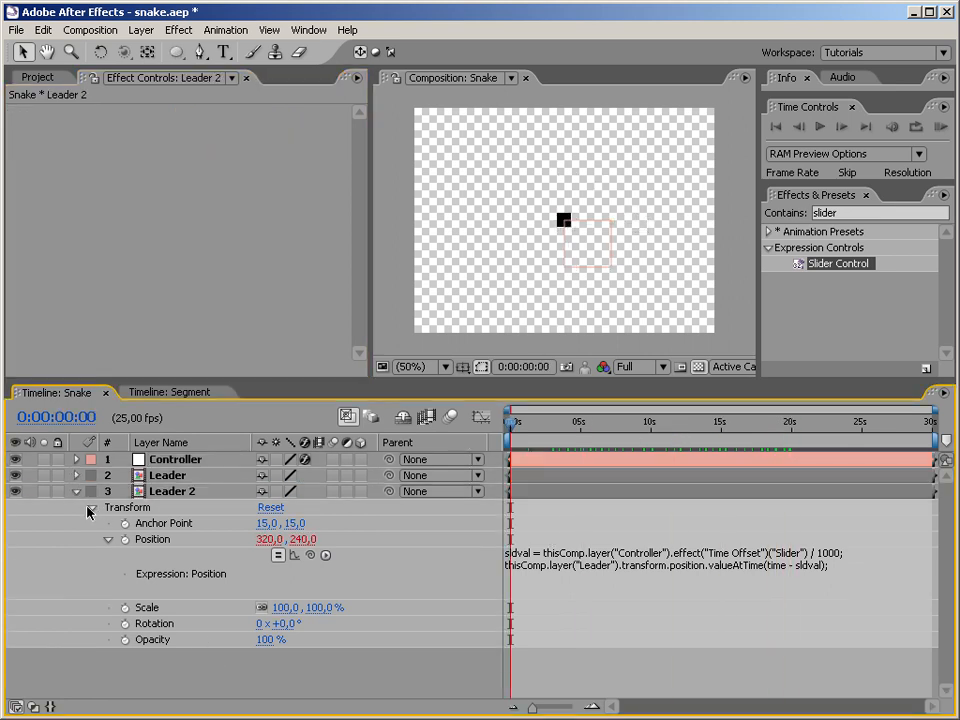
{"action": "left_click", "coordinate": [76, 491]}
{"action": "left_click", "coordinate": [76, 491]}
{"action": "left_click", "coordinate": [167, 493]}
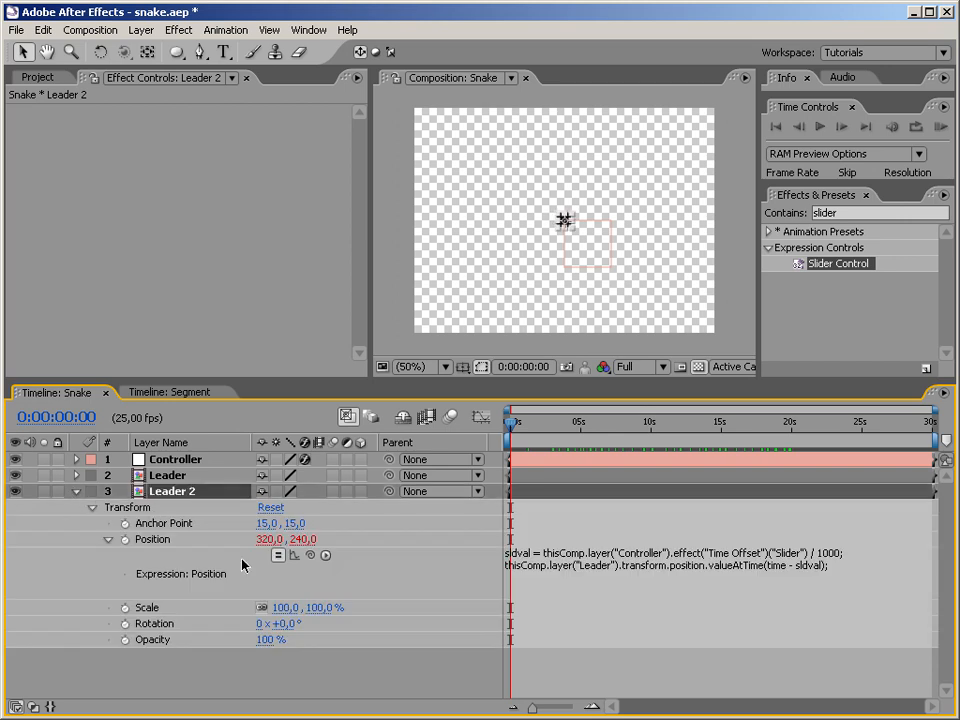
{"action": "left_click", "coordinate": [76, 491]}
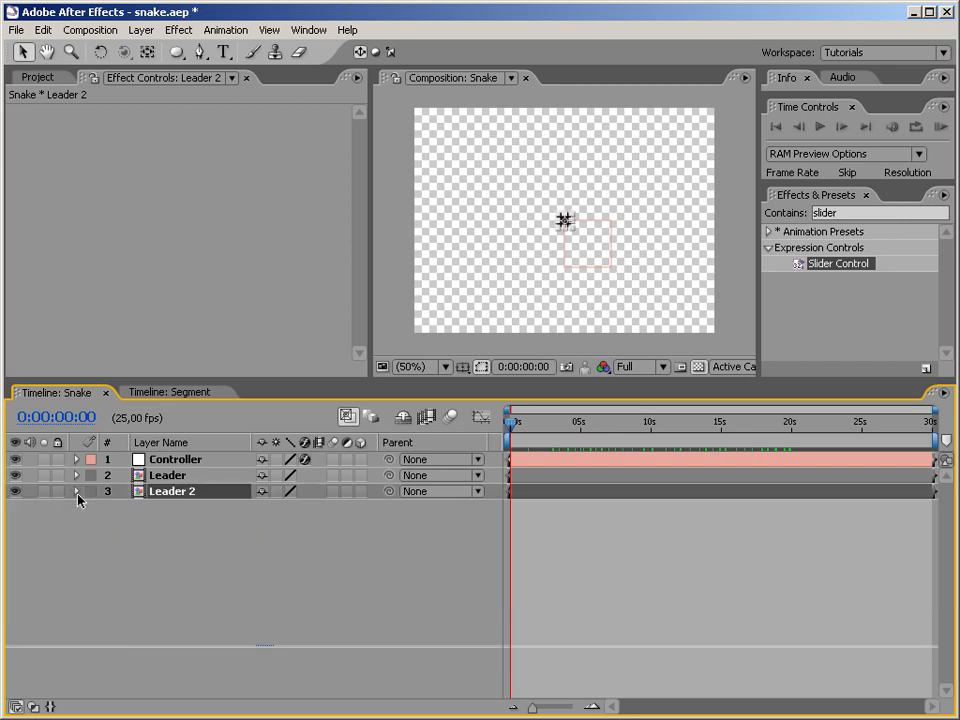
{"action": "left_click", "coordinate": [76, 491]}
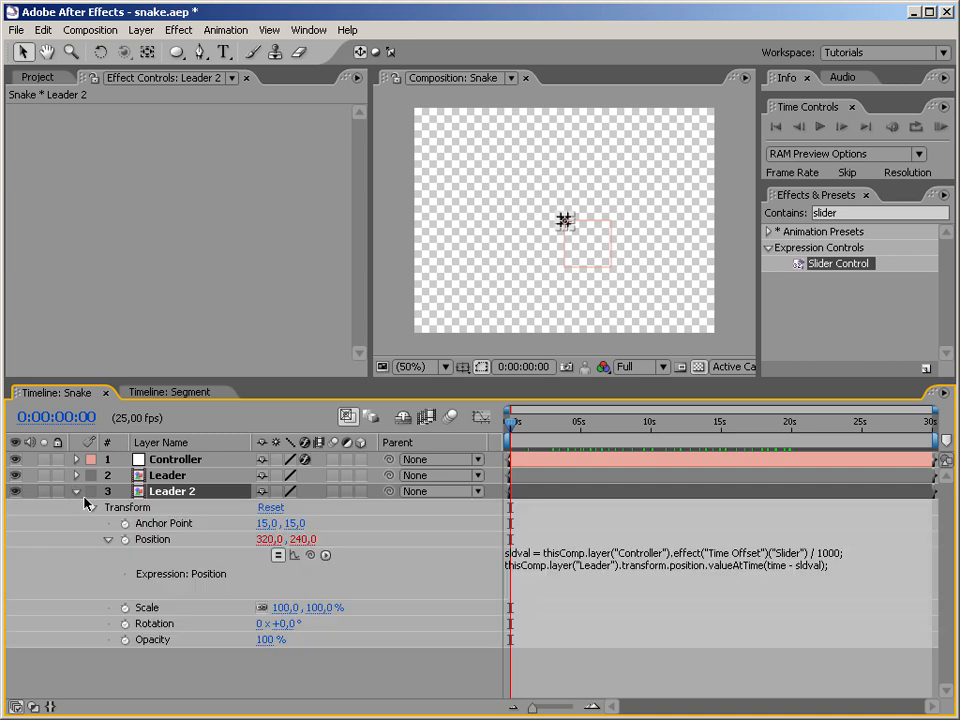
Step: Replace the "Leader" layer reference in Leader 2's Position expression with index-1, apply the expression and scrub the animation
{"action": "left_click", "coordinate": [655, 568]}
{"action": "left_click", "coordinate": [589, 566]}
{"action": "left_click_drag", "start_coordinate": [580, 566], "coordinate": [610, 566]}
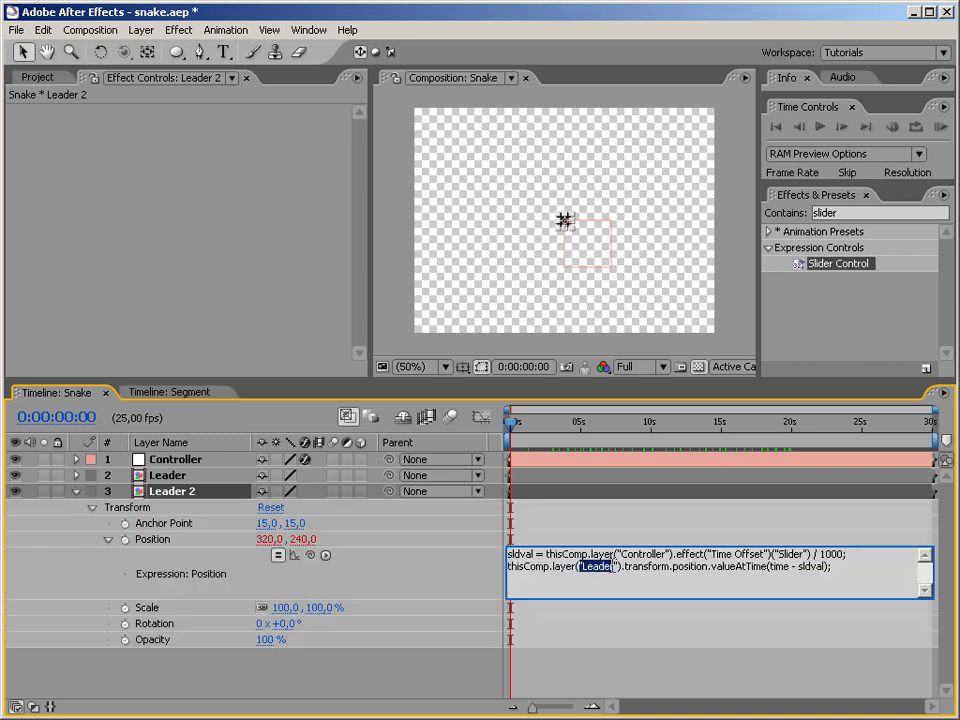
{"action": "left_click", "coordinate": [597, 567]}
{"action": "left_click_drag", "start_coordinate": [607, 567], "coordinate": [578, 573]}
{"action": "type", "text": "index"}
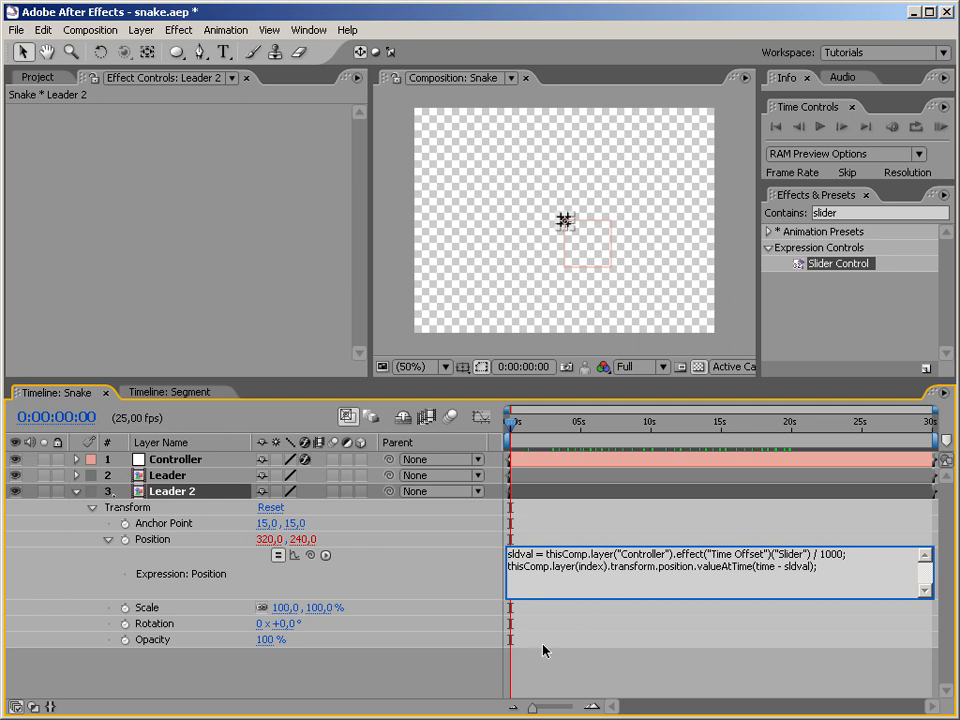
{"action": "type", "text": "-"}
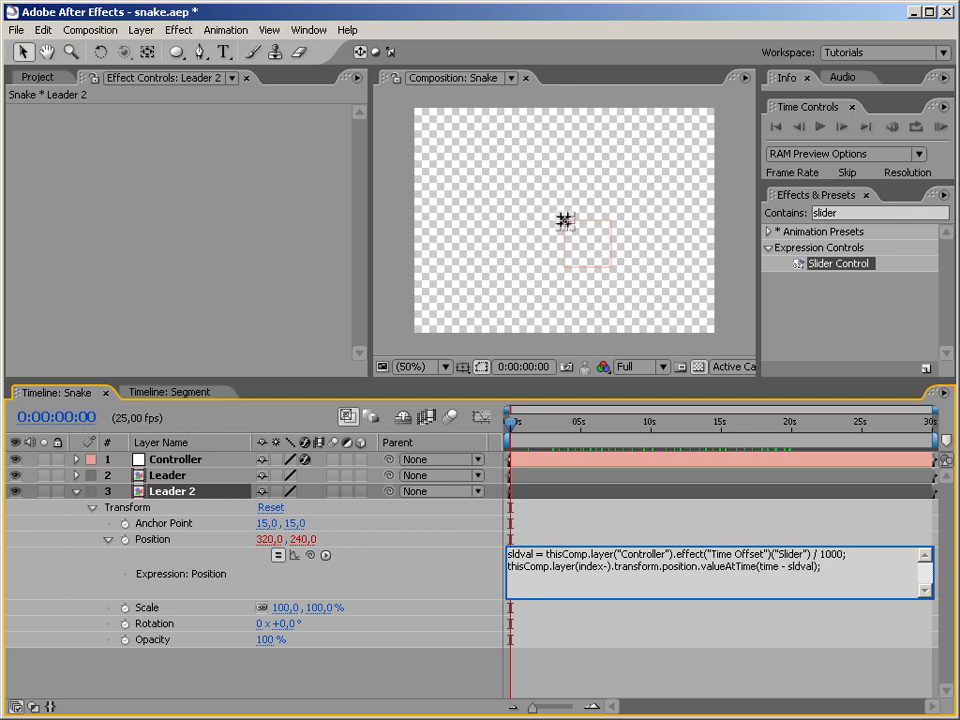
{"action": "type", "text": "1"}
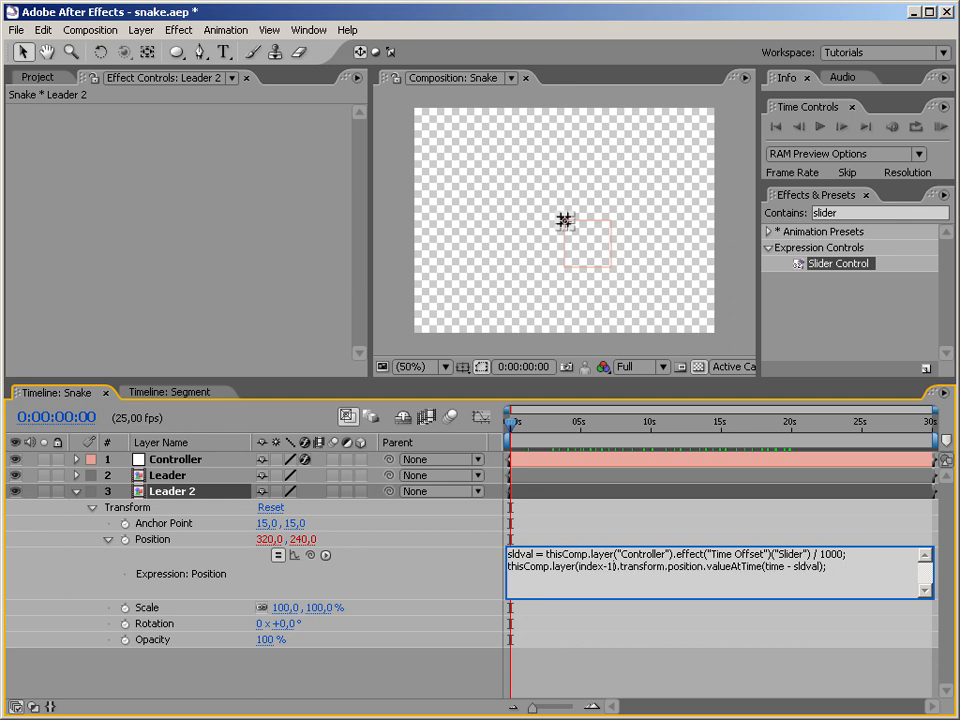
{"action": "left_click", "coordinate": [543, 646]}
{"action": "left_click_drag", "start_coordinate": [512, 427], "coordinate": [495, 445]}
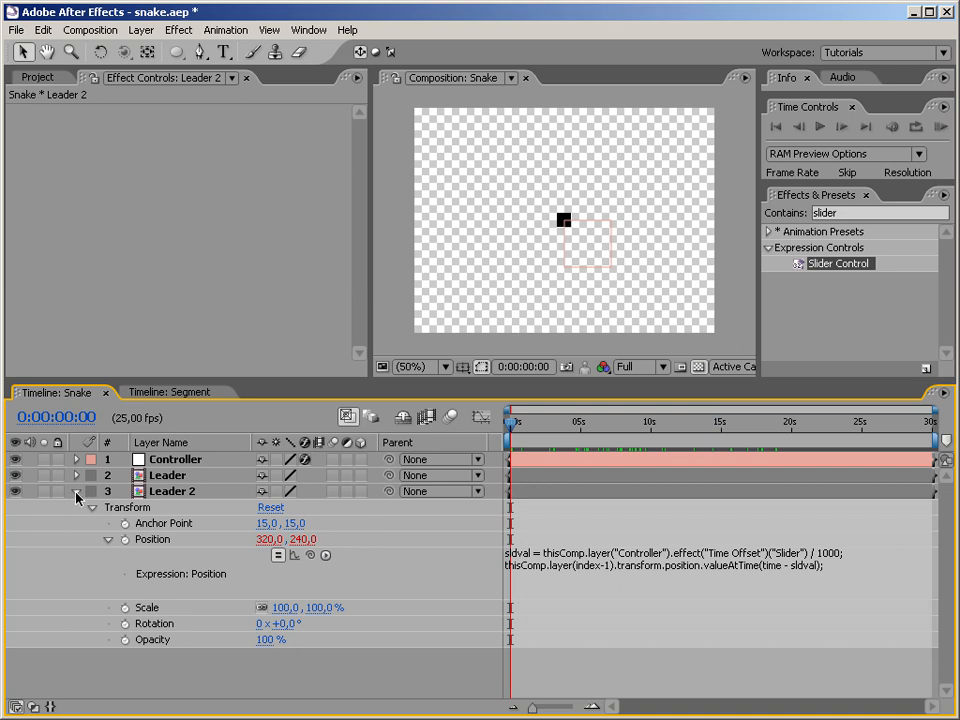
Step: Collapse Leader 2, duplicate the layer twelve times and scrub through the animation with all the duplicates
{"action": "left_click", "coordinate": [78, 496]}
{"action": "left_click", "coordinate": [155, 493]}
{"action": "key", "text": "ctrl+d"}
{"action": "key", "text": "ctrl+d"}
{"action": "key", "text": "ctrl+d"}
{"action": "key", "text": "ctrl+d"}
{"action": "key", "text": "ctrl+d"}
{"action": "key", "text": "ctrl+d"}
{"action": "key", "text": "ctrl+d"}
{"action": "key", "text": "ctrl+d"}
{"action": "key", "text": "ctrl+d"}
{"action": "key", "text": "ctrl+d"}
{"action": "key", "text": "ctrl+d"}
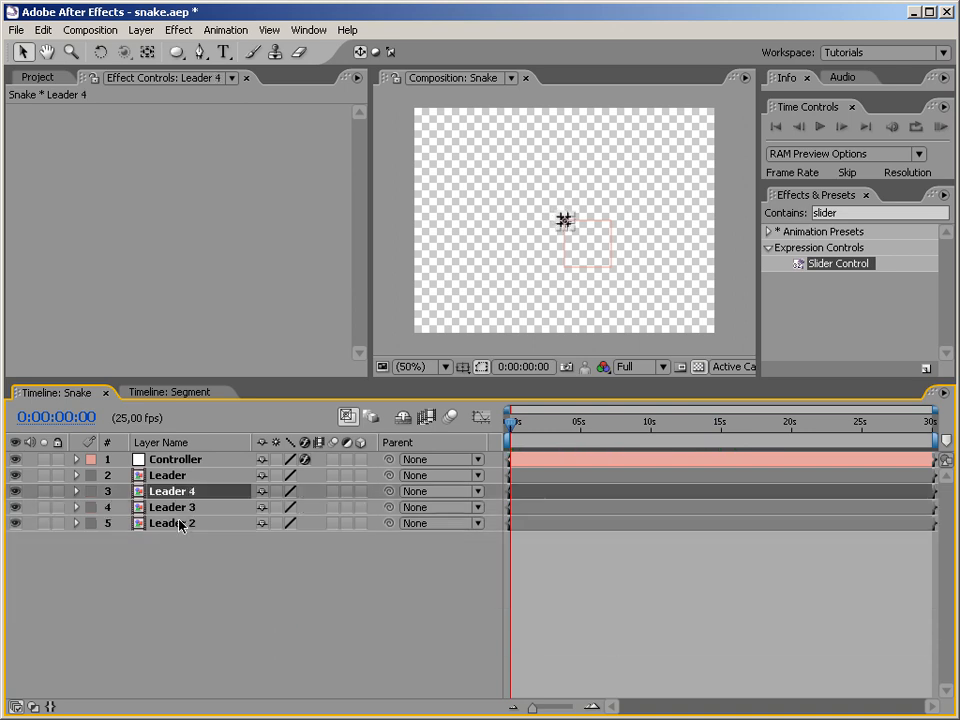
{"action": "key", "text": "ctrl+d"}
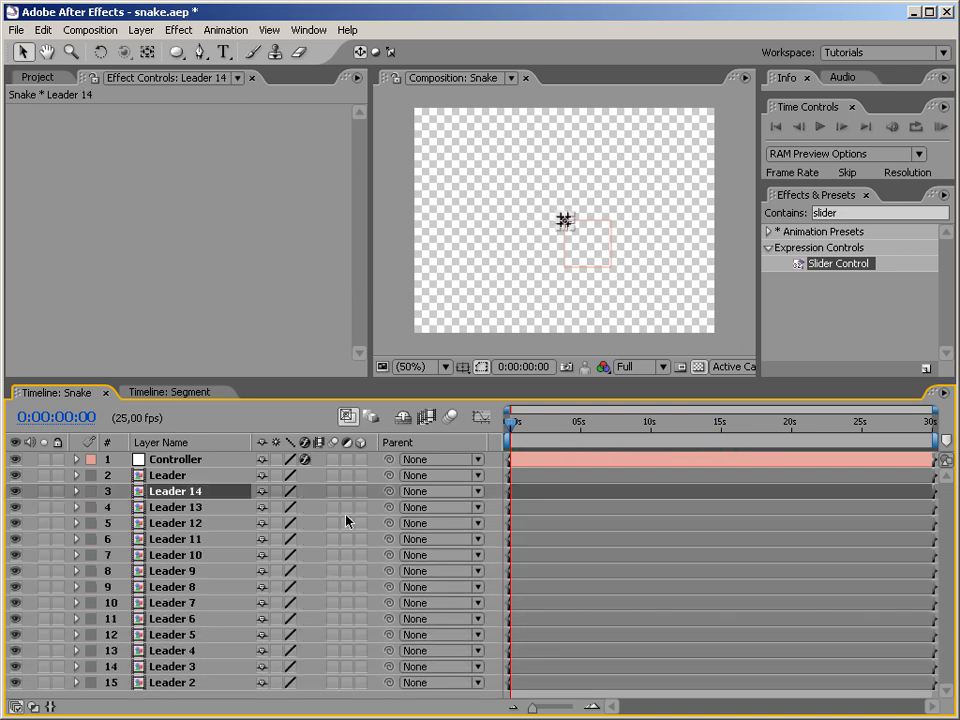
{"action": "mouse_move", "coordinate": [511, 422]}
{"action": "left_mouse_down"}
{"action": "mouse_move", "coordinate": [647, 422]}
{"action": "mouse_move", "coordinate": [940, 385]}
{"action": "mouse_move", "coordinate": [793, 409]}
{"action": "mouse_move", "coordinate": [579, 420]}
{"action": "mouse_move", "coordinate": [664, 416]}
{"action": "mouse_move", "coordinate": [621, 435]}
{"action": "mouse_move", "coordinate": [529, 437]}
{"action": "mouse_move", "coordinate": [681, 433]}
{"action": "mouse_move", "coordinate": [761, 411]}
{"action": "mouse_move", "coordinate": [510, 420]}
{"action": "left_mouse_up"}
{"action": "left_click", "coordinate": [731, 336]}
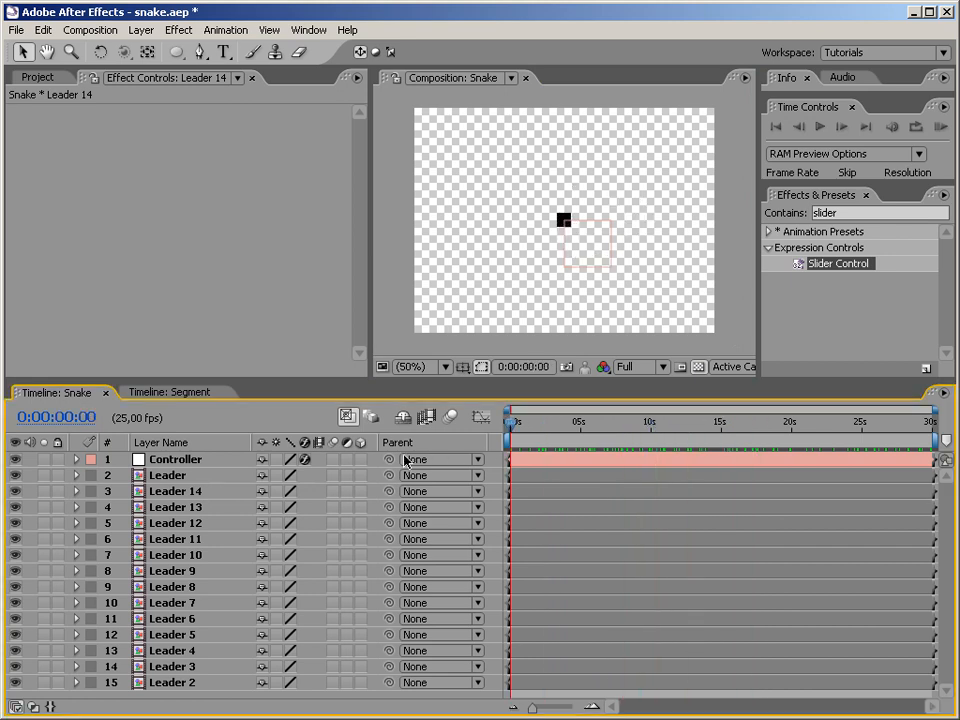
Step: Delete the duplicate layers Leader 14 through Leader 3, keeping the Controller, Leader and Leader 2 layers
{"action": "left_click", "coordinate": [209, 492]}
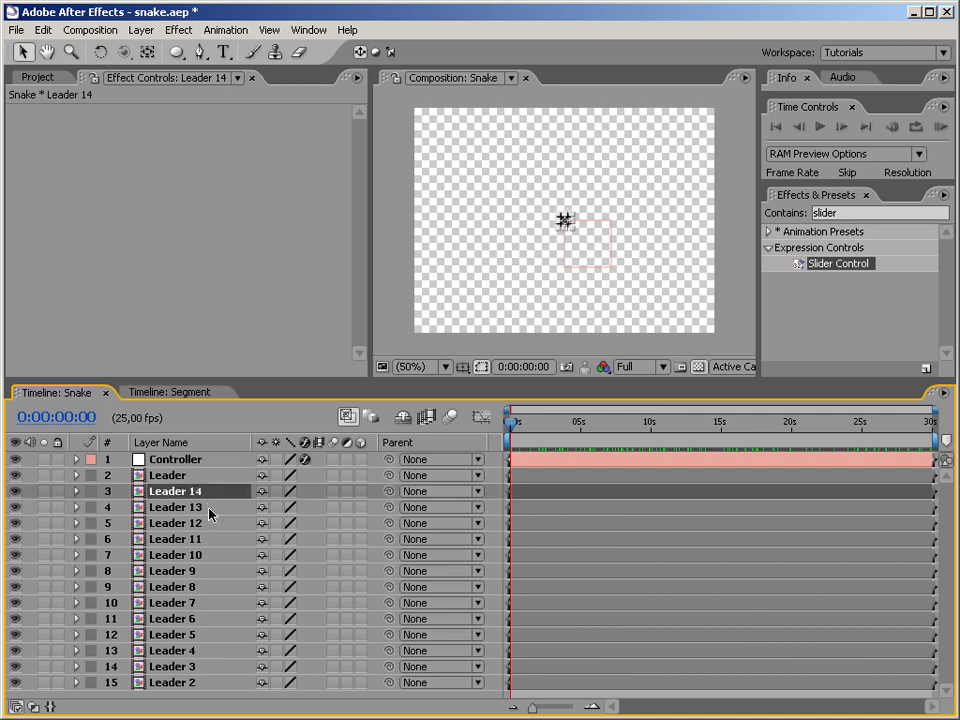
{"action": "left_click", "coordinate": [214, 682], "text": "shift"}
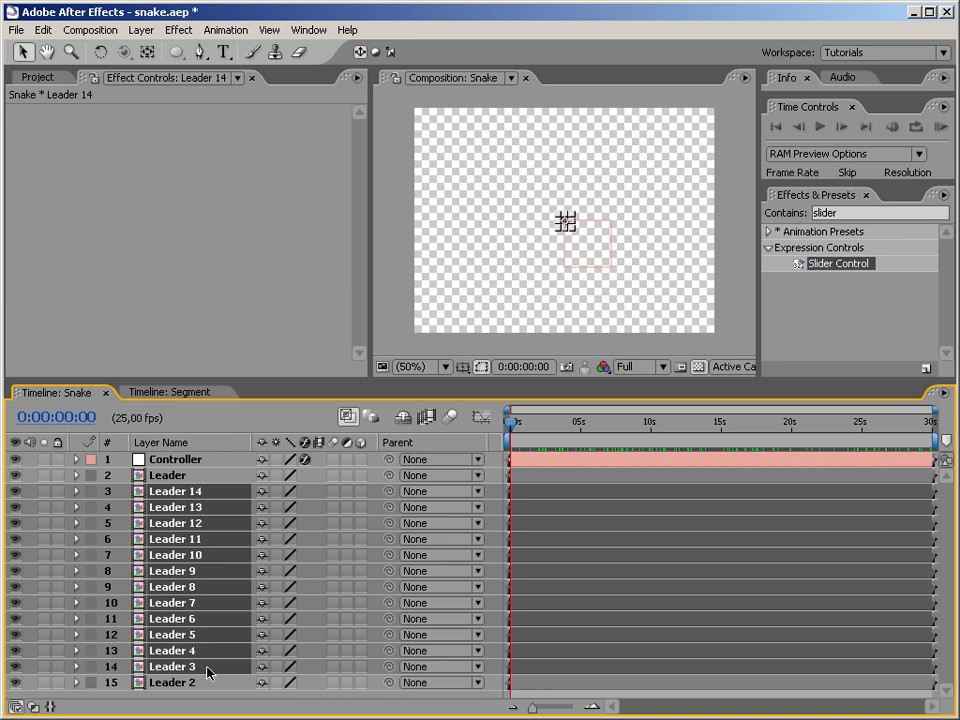
{"action": "key", "text": "Delete"}
Step: Rename the Leader 2 layer as Segment and deselect it
{"action": "left_click", "coordinate": [196, 491]}
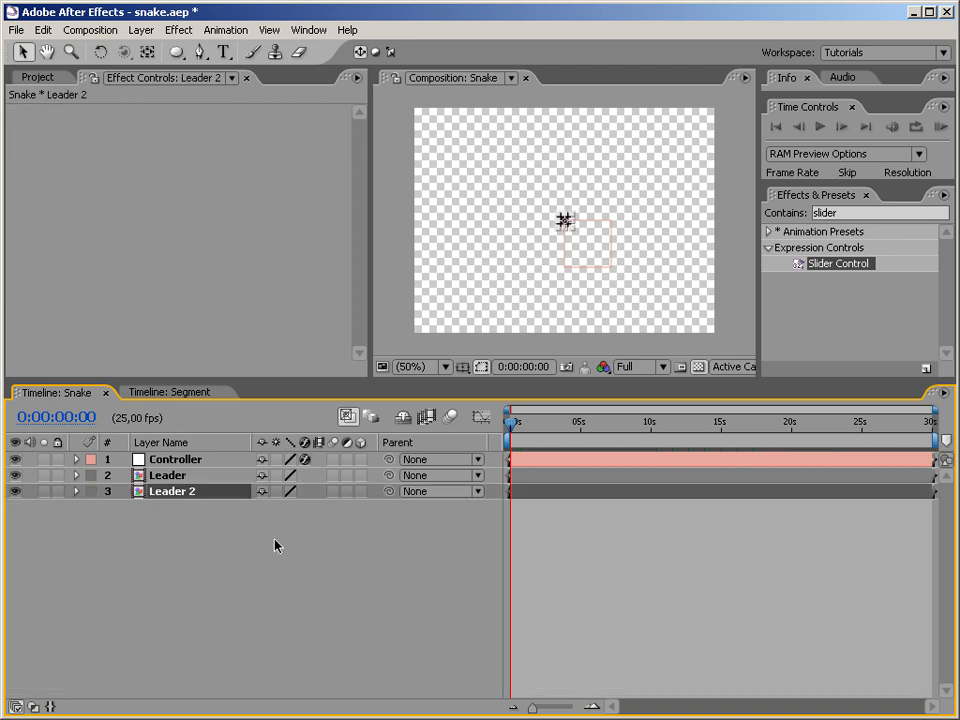
{"action": "key", "text": "Return"}
{"action": "type", "text": "Seg"}
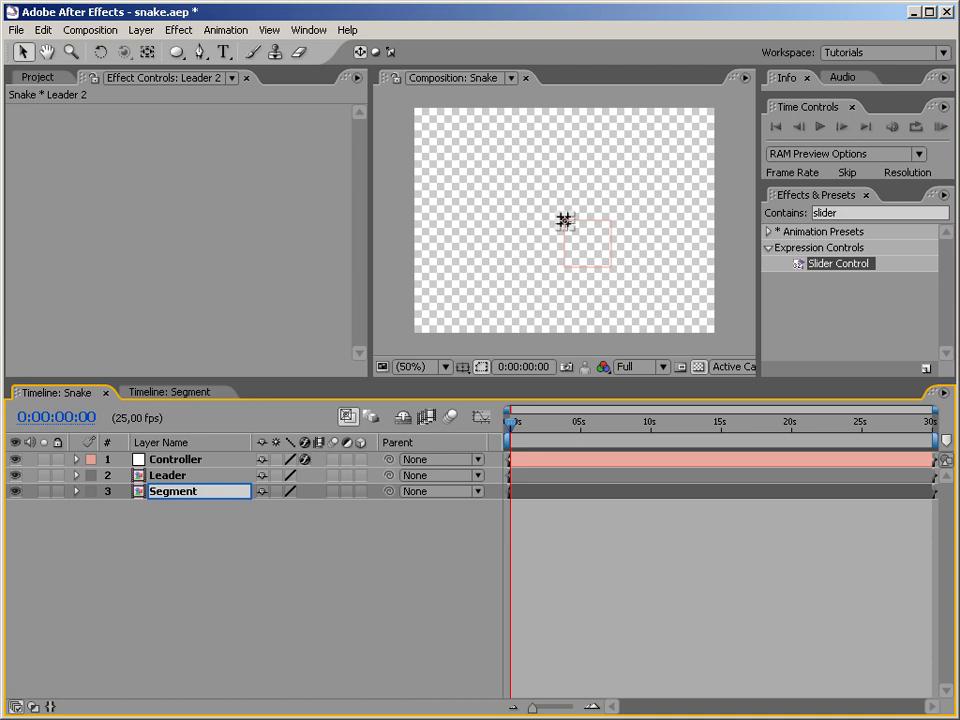
{"action": "type", "text": "ment"}
{"action": "key", "text": "Return"}
{"action": "left_click", "coordinate": [389, 548]}
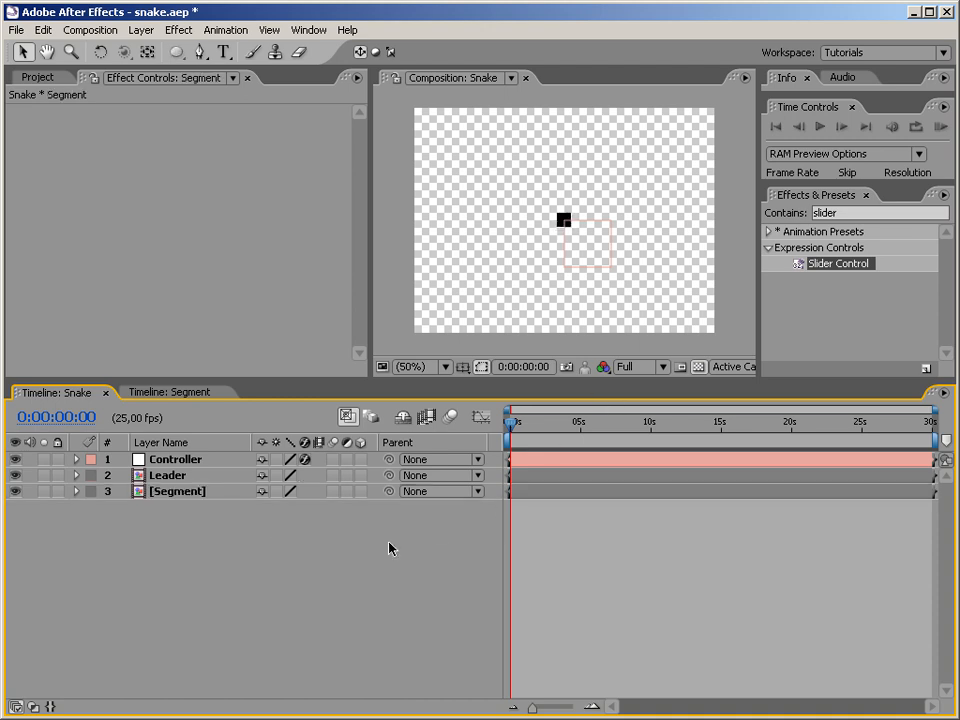
Step: Set the Snake composition's magnification to 100% and scrub the animation to 0:00:04:12 to inspect the square segments
{"action": "left_click_drag", "start_coordinate": [517, 440], "coordinate": [819, 412]}
{"action": "left_click", "coordinate": [418, 366]}
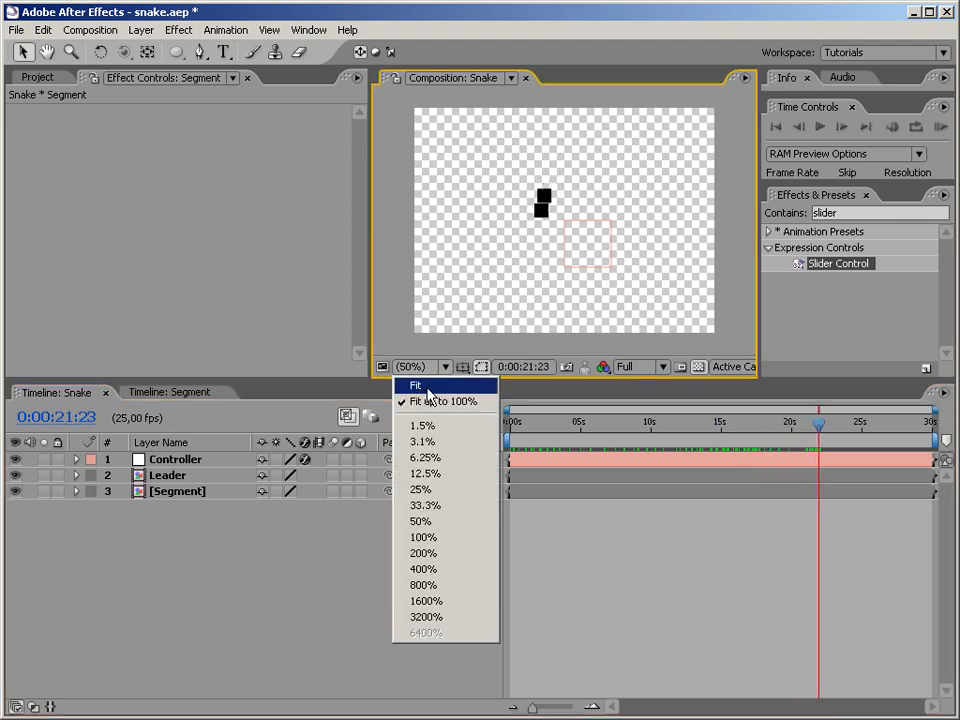
{"action": "left_click", "coordinate": [461, 538]}
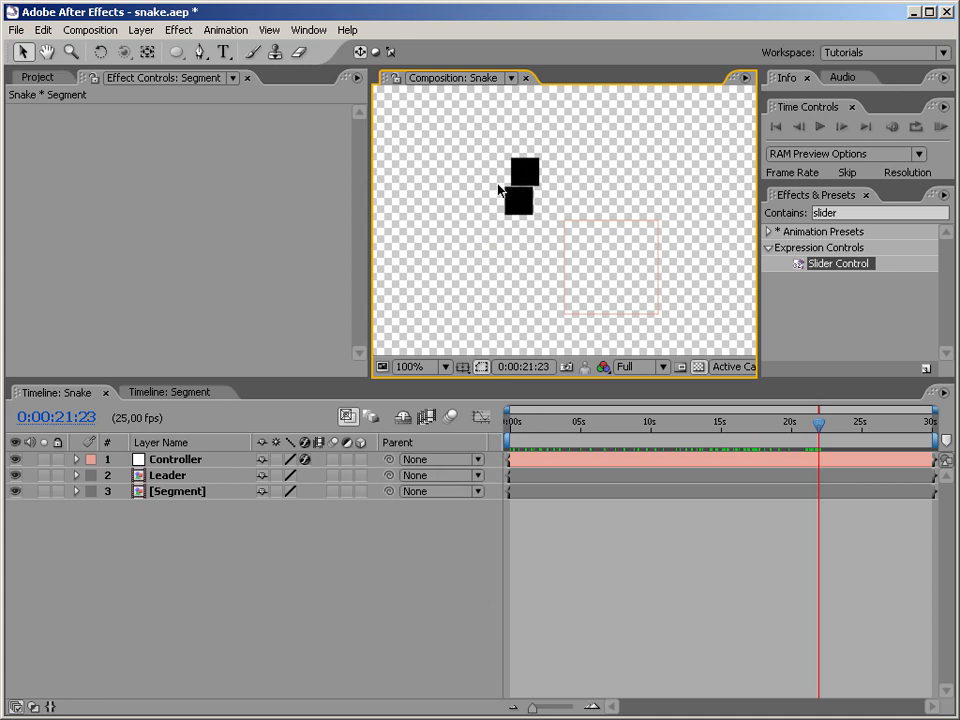
{"action": "left_click_drag", "start_coordinate": [818, 424], "coordinate": [752, 425]}
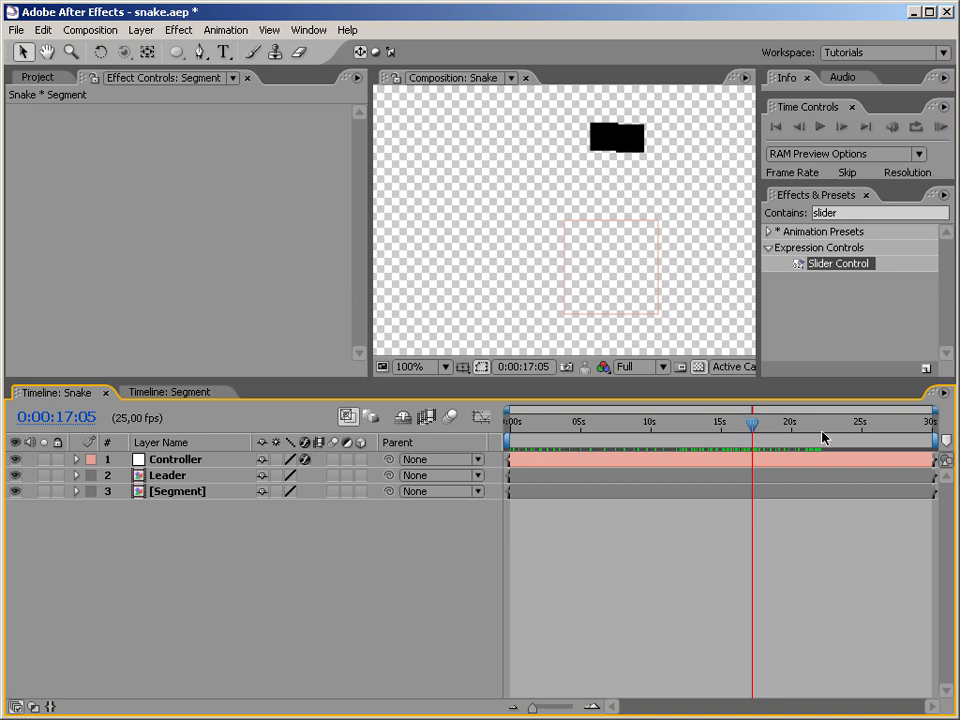
{"action": "left_click_drag", "start_coordinate": [752, 425], "coordinate": [573, 420]}
Step: Add a full-size elliptical mask to Black Solid 1 in the Segment composition and scrub the Snake composition to 0:00:23:23
{"action": "left_click", "coordinate": [191, 394]}
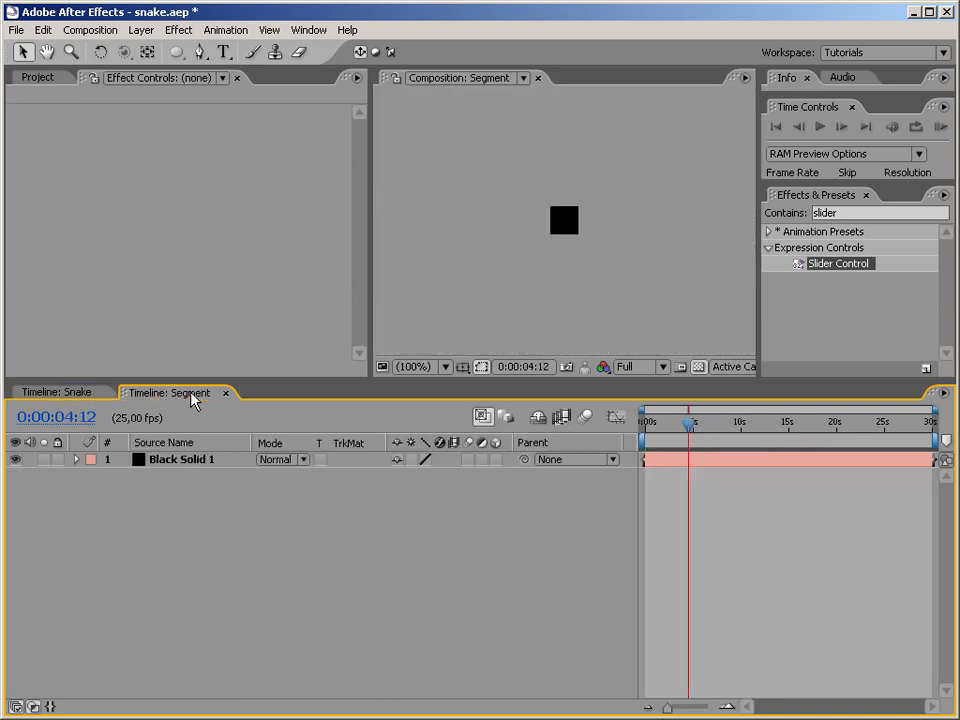
{"action": "left_click", "coordinate": [180, 462]}
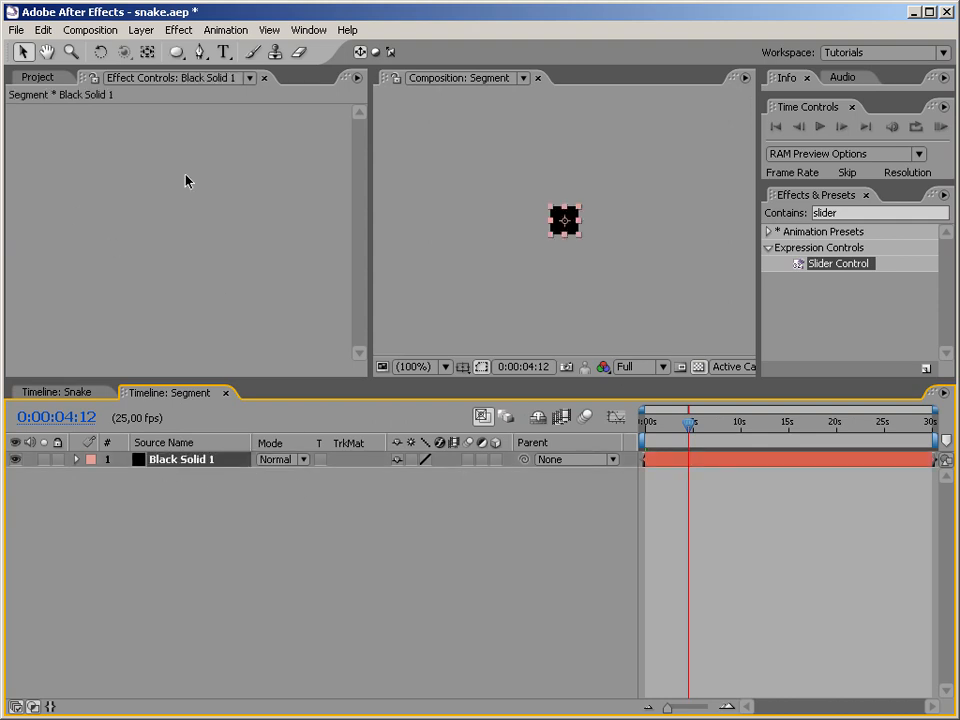
{"action": "double_click", "coordinate": [177, 53]}
{"action": "left_click", "coordinate": [605, 243]}
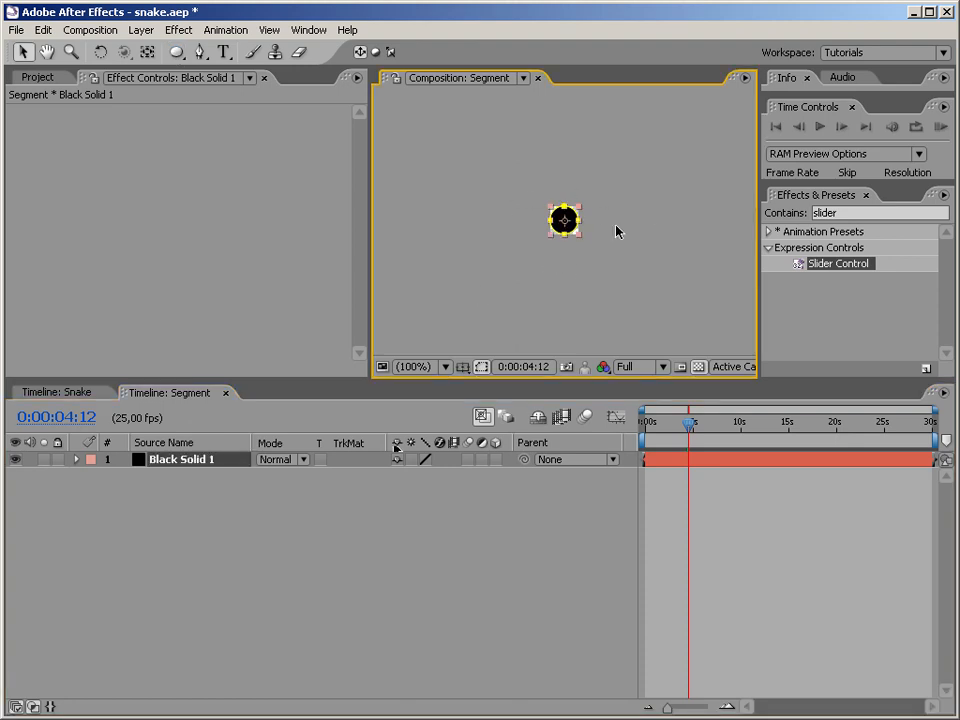
{"action": "left_click", "coordinate": [97, 393]}
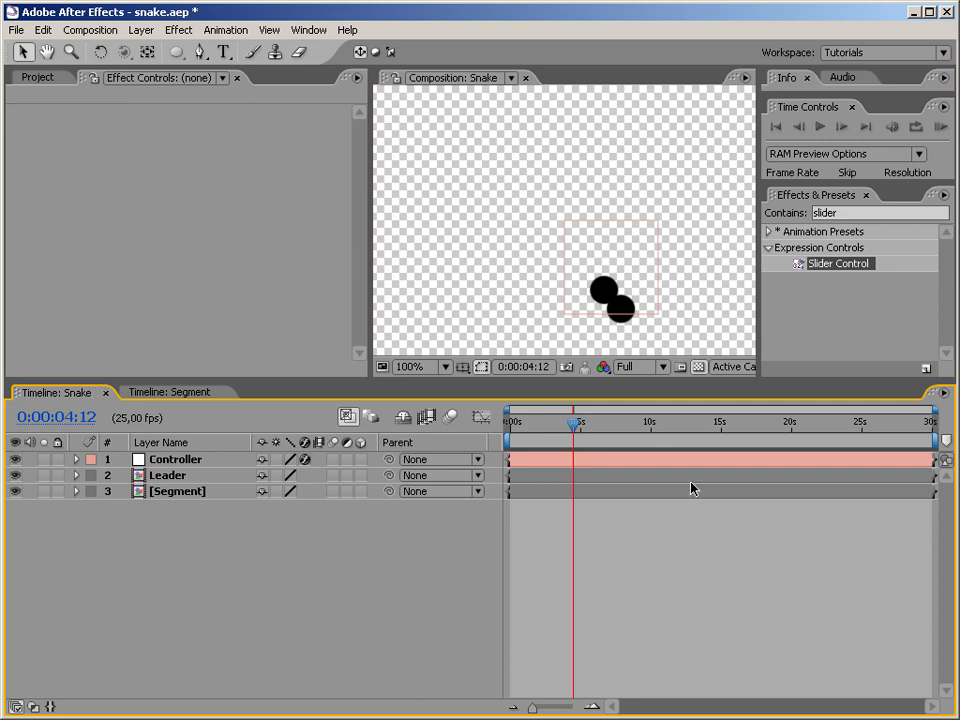
{"action": "left_click_drag", "start_coordinate": [573, 410], "coordinate": [881, 378]}
{"action": "left_click_drag", "start_coordinate": [856, 378], "coordinate": [845, 380]}
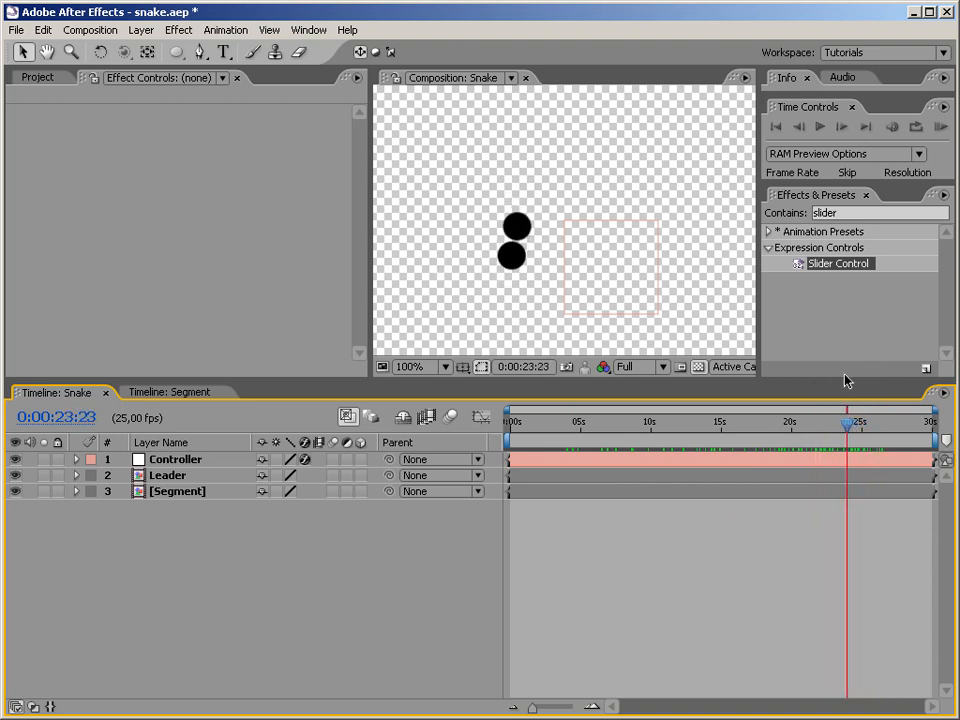
Step: Set the Leader layer's five intermediate Position keyframes to Rove Across Time, leaving out the first and last keyframes
{"action": "left_click", "coordinate": [148, 478]}
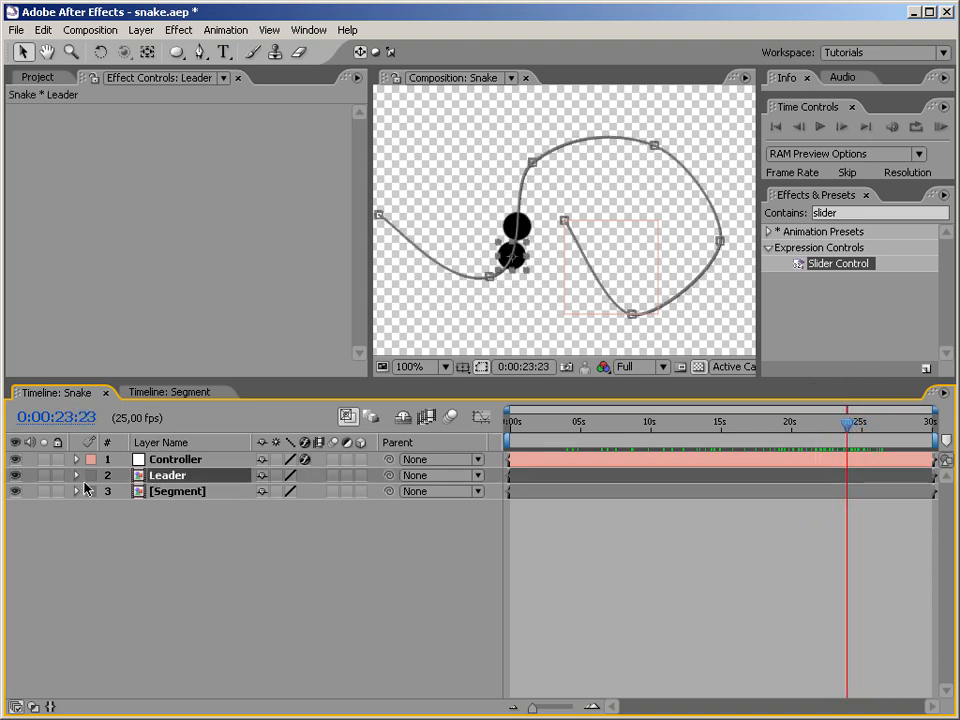
{"action": "left_click", "coordinate": [76, 477]}
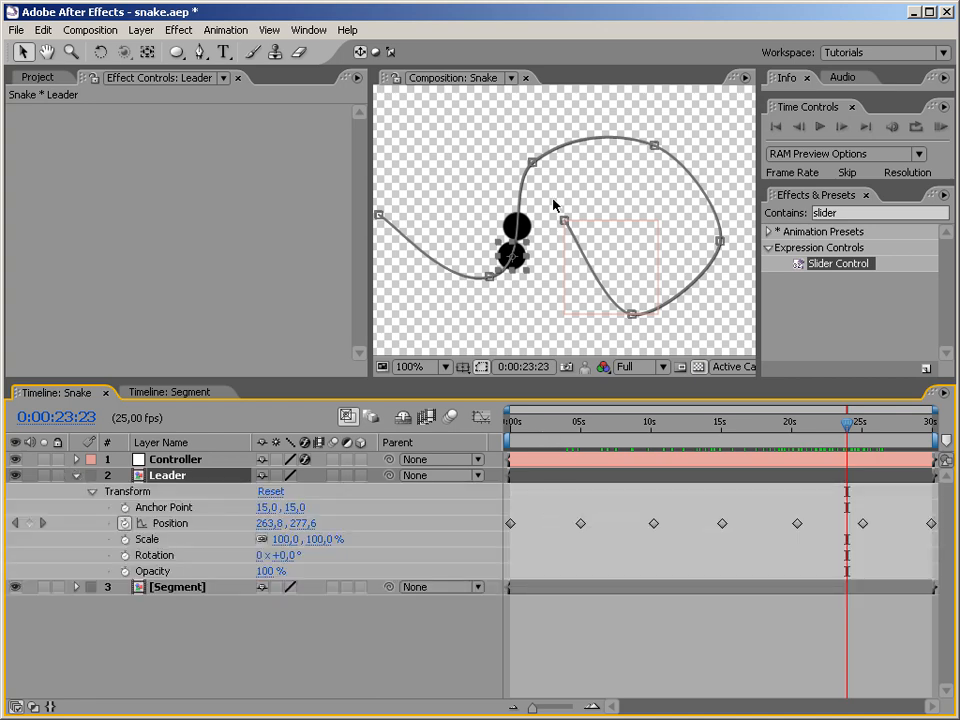
{"action": "left_click_drag", "start_coordinate": [559, 506], "coordinate": [884, 542]}
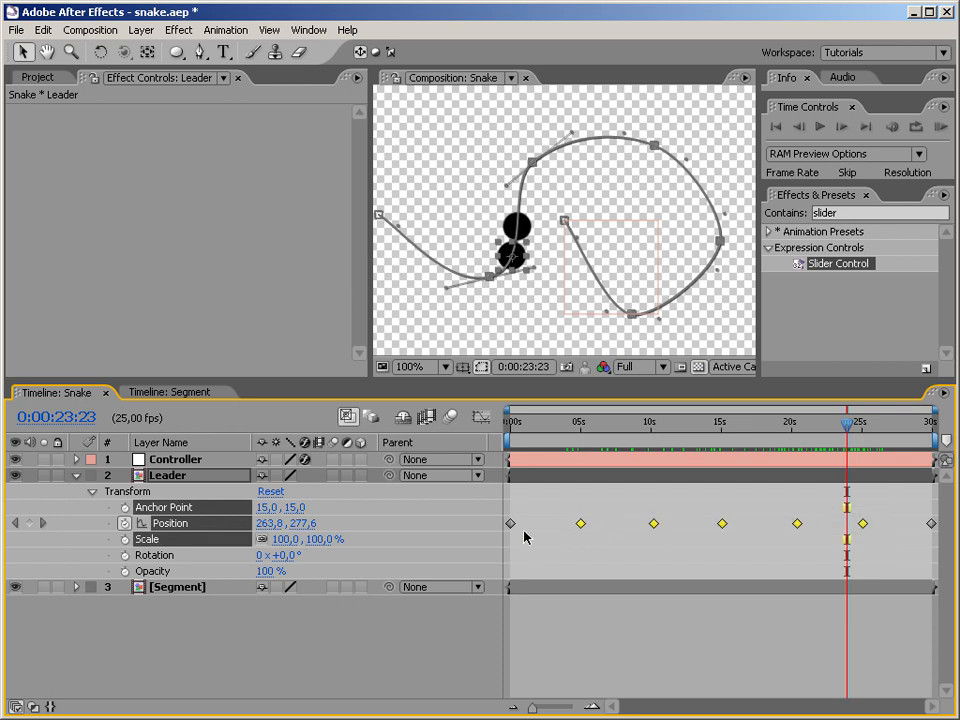
{"action": "right_click", "coordinate": [583, 524]}
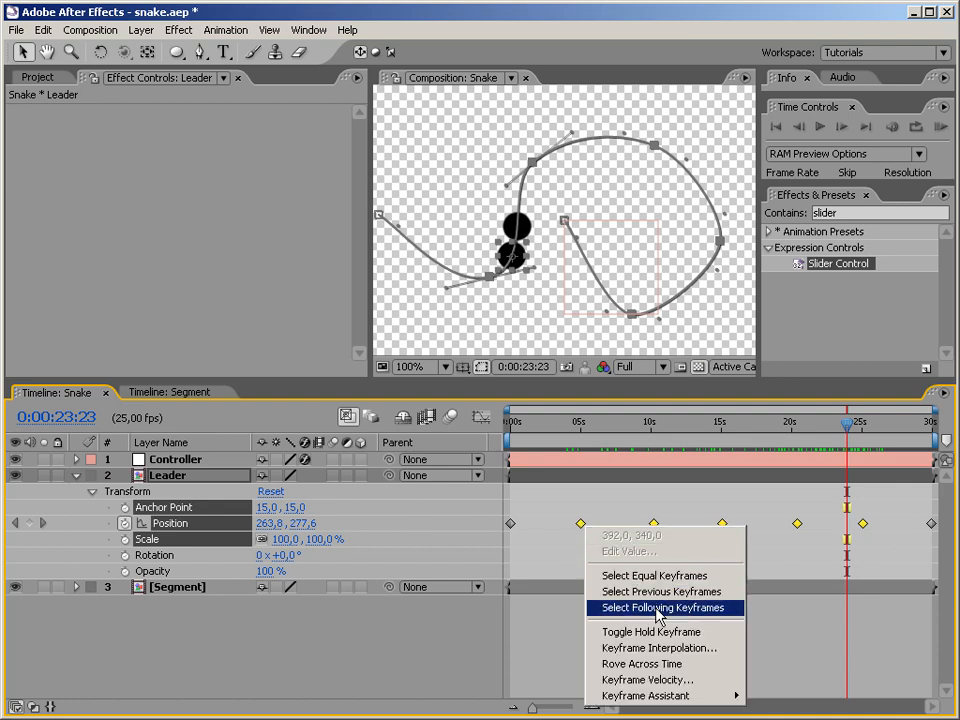
{"action": "left_click", "coordinate": [644, 664]}
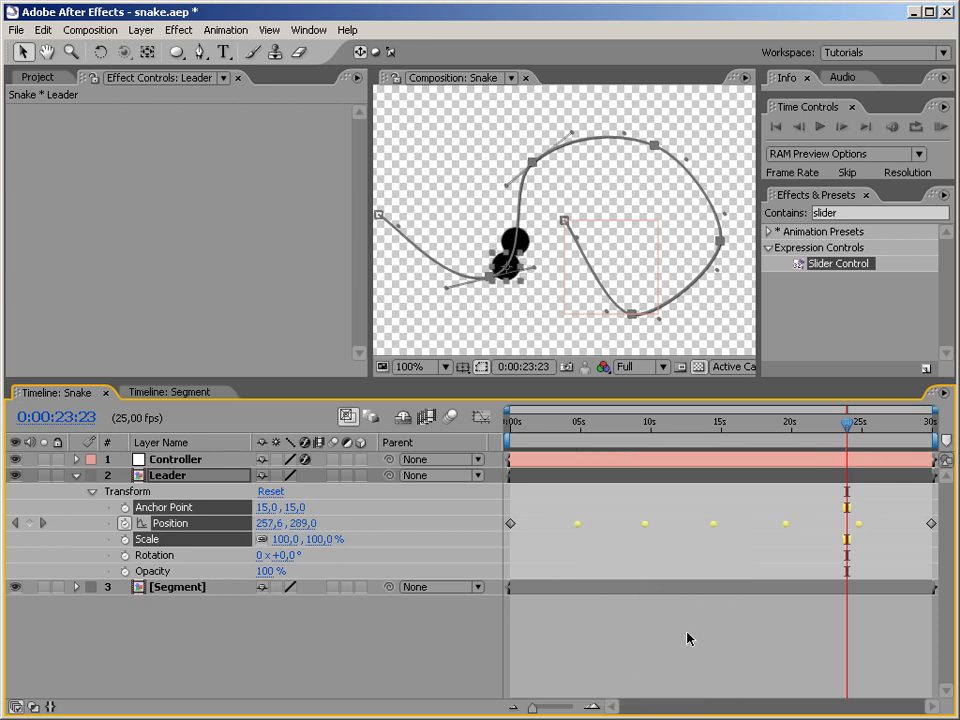
Step: Scrub the Leader's motion back to 0:00:01:18, and select the Segment layer after collapsing the Leader's properties
{"action": "left_click_drag", "start_coordinate": [578, 432], "coordinate": [682, 424]}
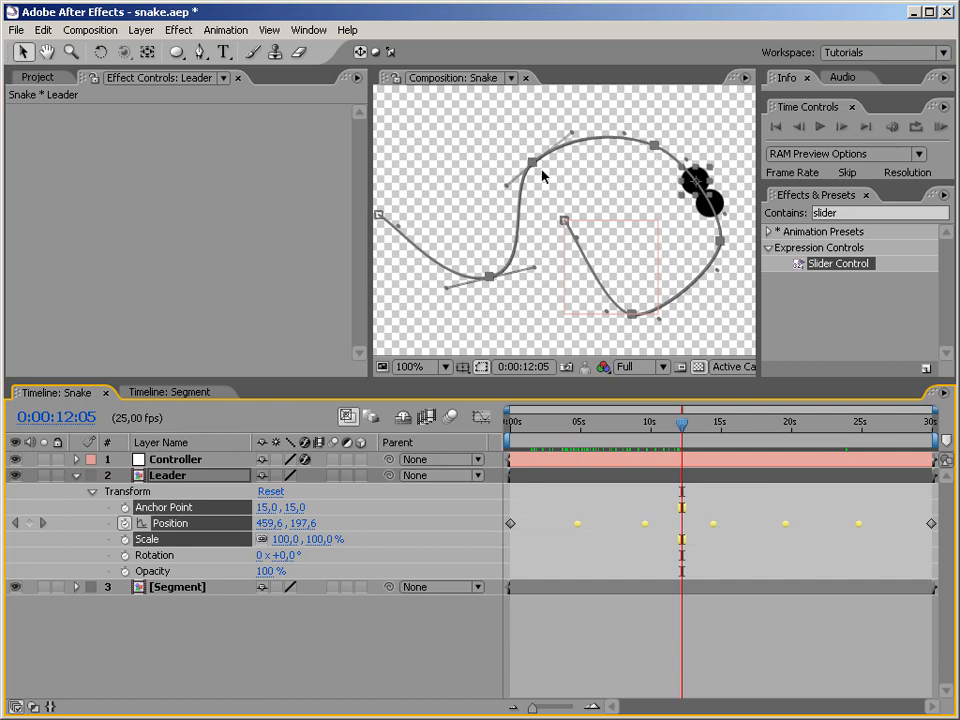
{"action": "left_click_drag", "start_coordinate": [682, 424], "coordinate": [535, 424]}
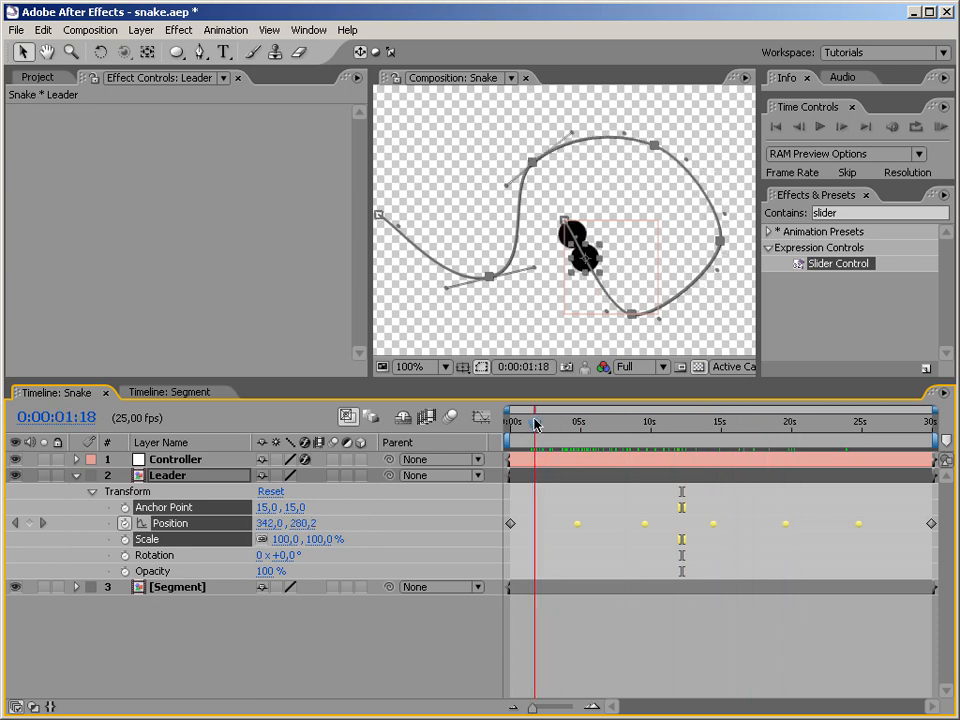
{"action": "left_click", "coordinate": [258, 653]}
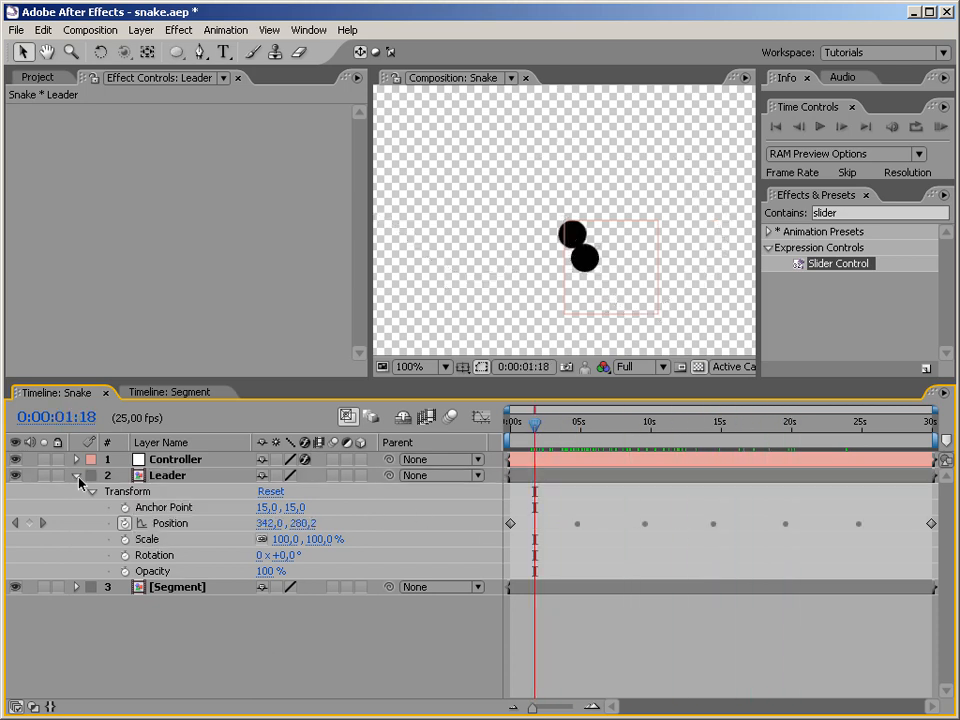
{"action": "left_click", "coordinate": [76, 475]}
{"action": "left_click", "coordinate": [178, 491]}
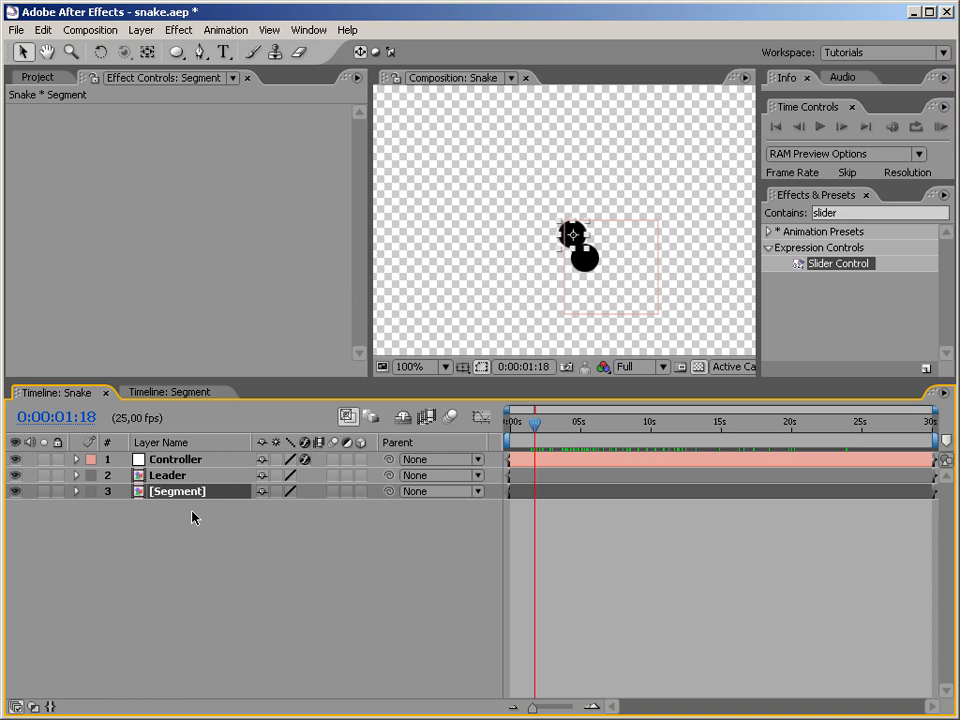
Step: Duplicate the Segment layer ten times and inspect the chain of segments by scrubbing to 0:00:05:03 and back to 0:00:02:02
{"action": "key", "text": "ctrl+d"}
{"action": "key", "text": "ctrl+d"}
{"action": "key", "text": "ctrl+d"}
{"action": "key", "text": "ctrl+d"}
{"action": "key", "text": "ctrl+d"}
{"action": "key", "text": "ctrl+d"}
{"action": "key", "text": "ctrl+d"}
{"action": "key", "text": "ctrl+d"}
{"action": "key", "text": "ctrl+d"}
{"action": "key", "text": "ctrl+d"}
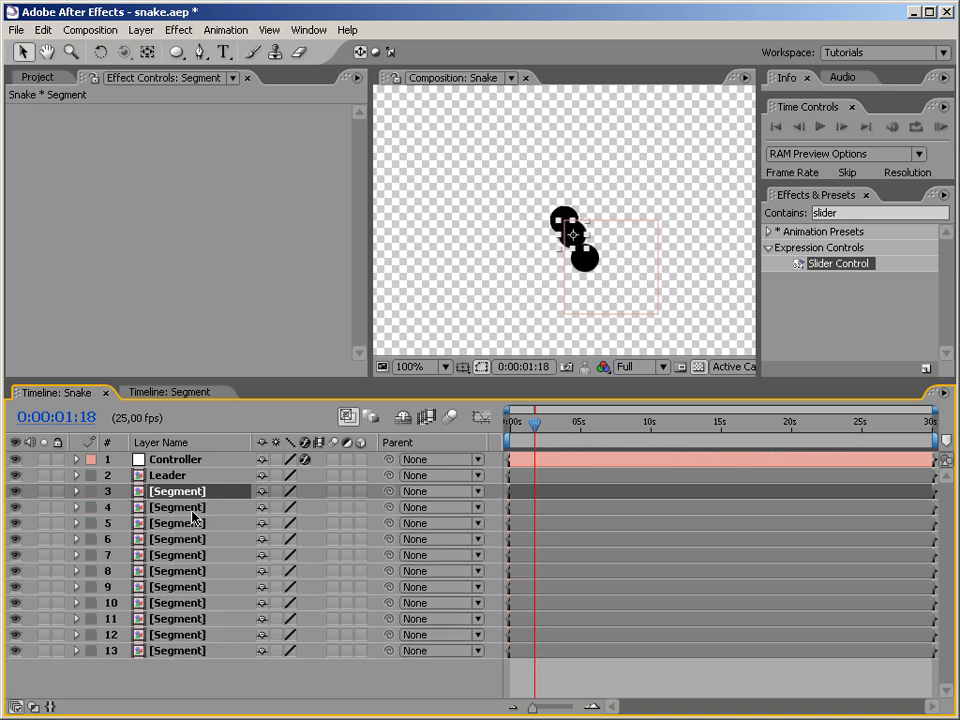
{"action": "left_click_drag", "start_coordinate": [540, 421], "coordinate": [585, 401]}
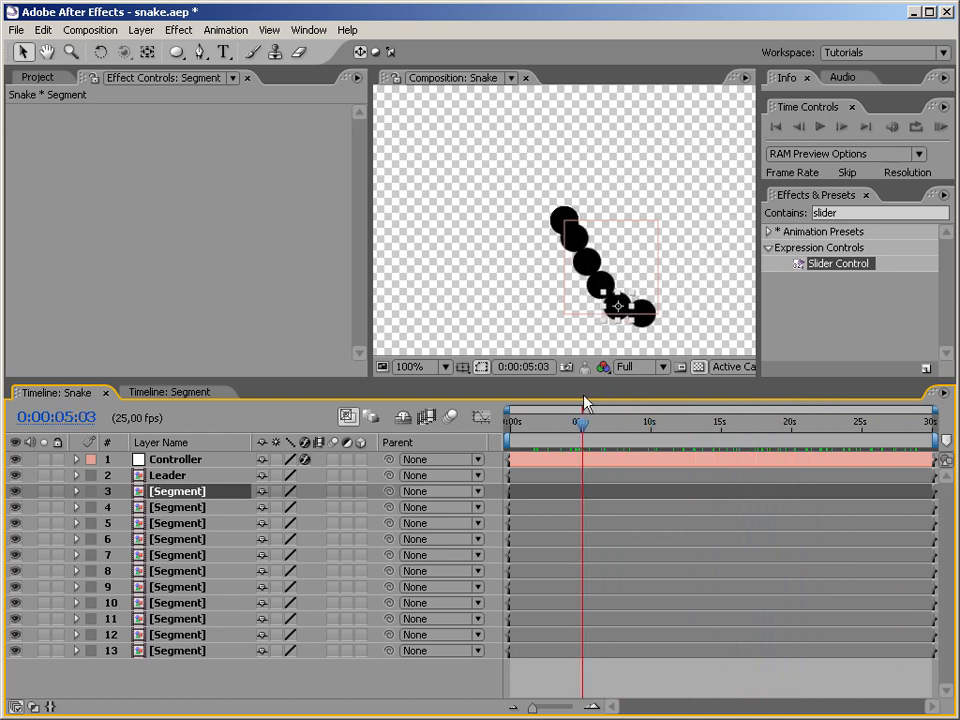
{"action": "left_click_drag", "start_coordinate": [585, 401], "coordinate": [535, 430]}
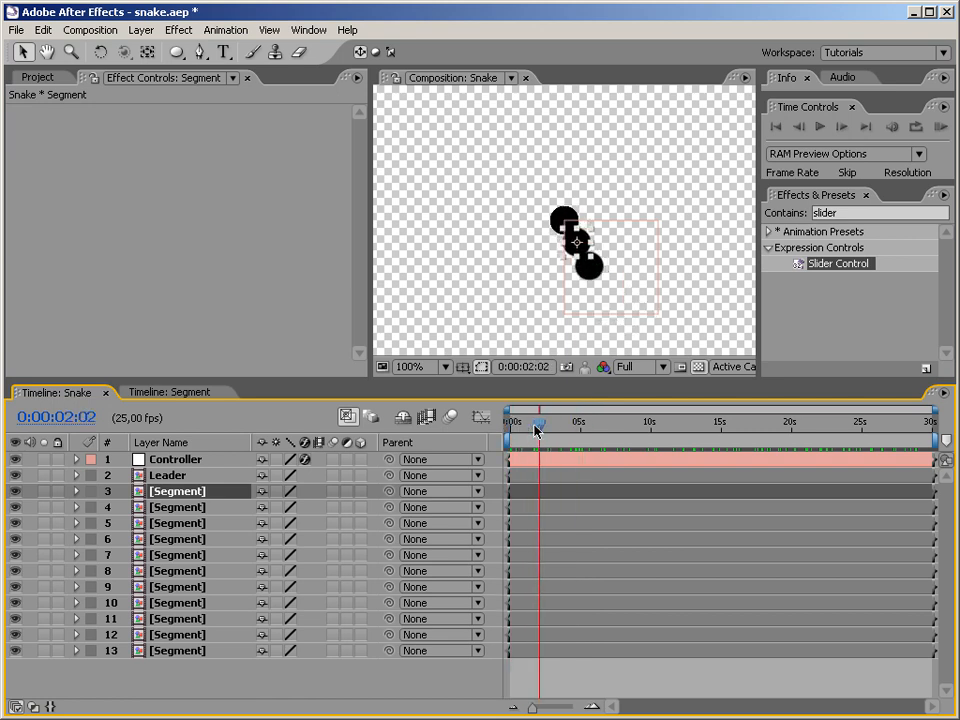
{"action": "left_click", "coordinate": [722, 348]}
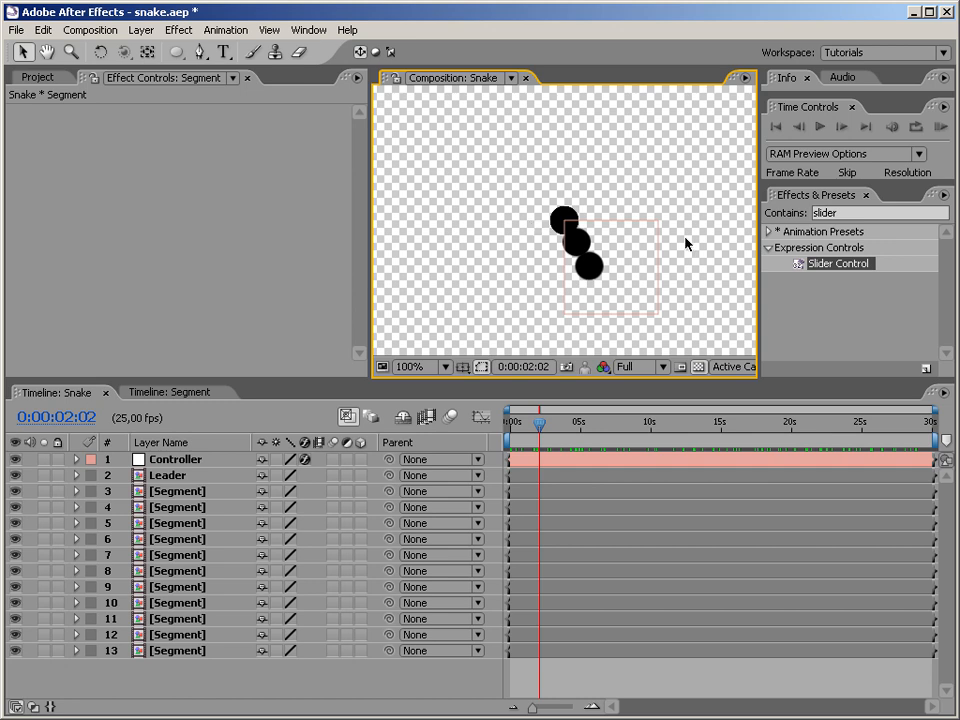
Step: In the Segment composition, draw a straight Pen tool mask path on Black Solid 1 from the circle's centre horizontally to its right edge
{"action": "left_click", "coordinate": [50, 78]}
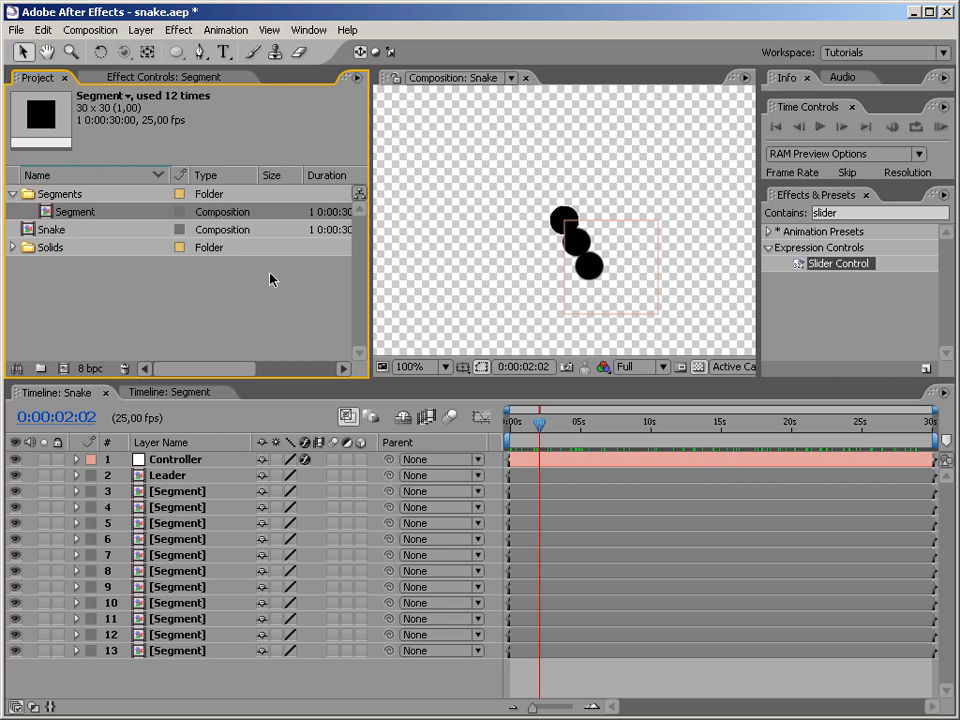
{"action": "left_click", "coordinate": [184, 394]}
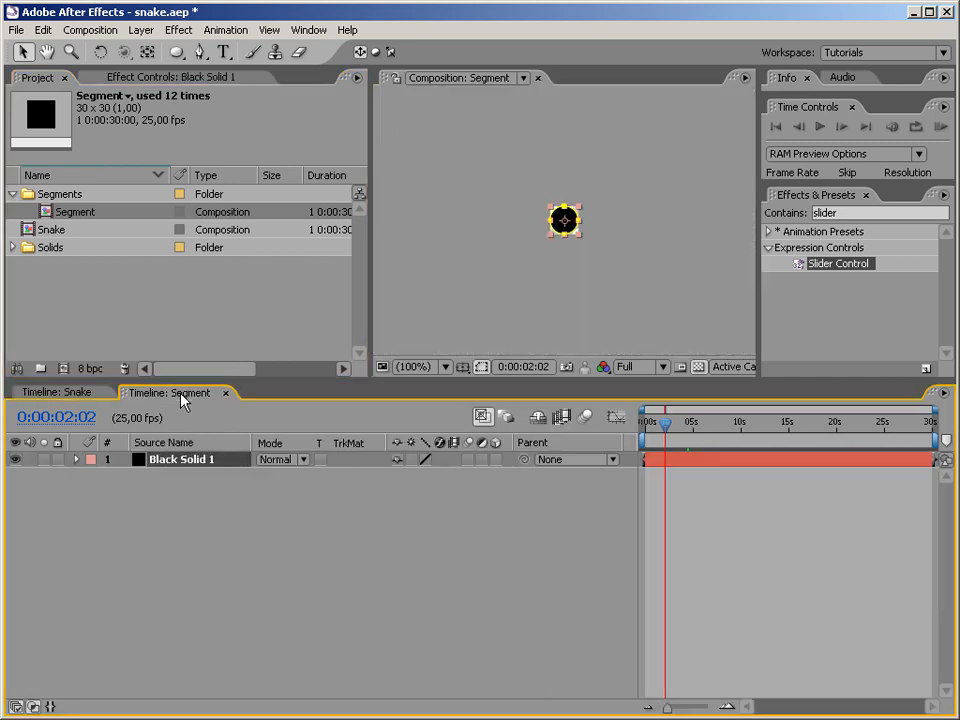
{"action": "key", "text": "ctrl+equal"}
{"action": "key", "text": "ctrl+equal"}
{"action": "key", "text": "ctrl+equal"}
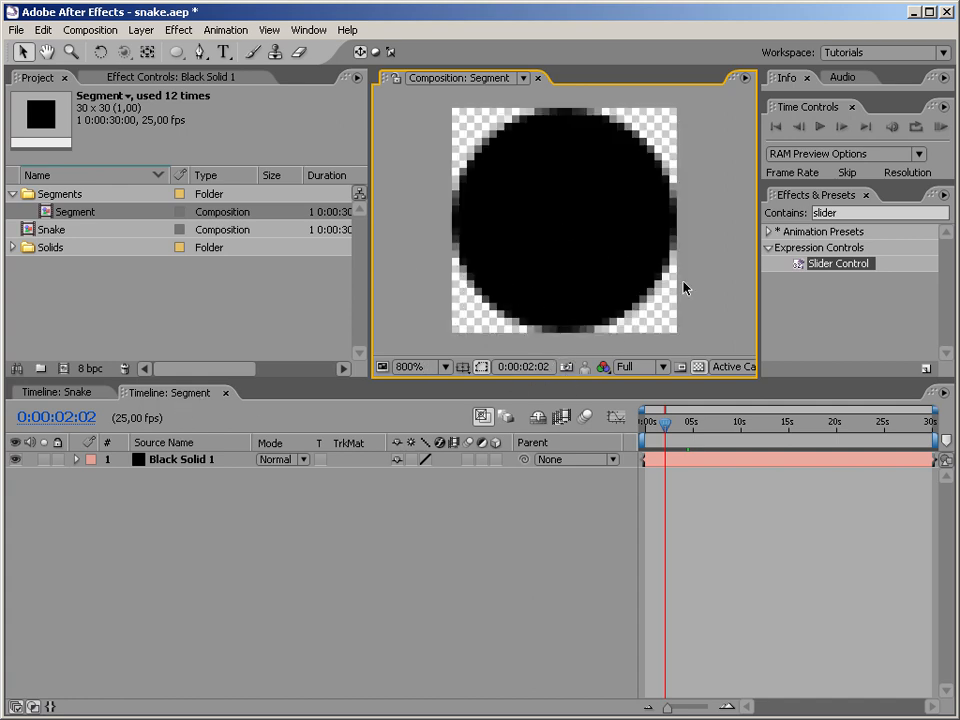
{"action": "left_click", "coordinate": [204, 57]}
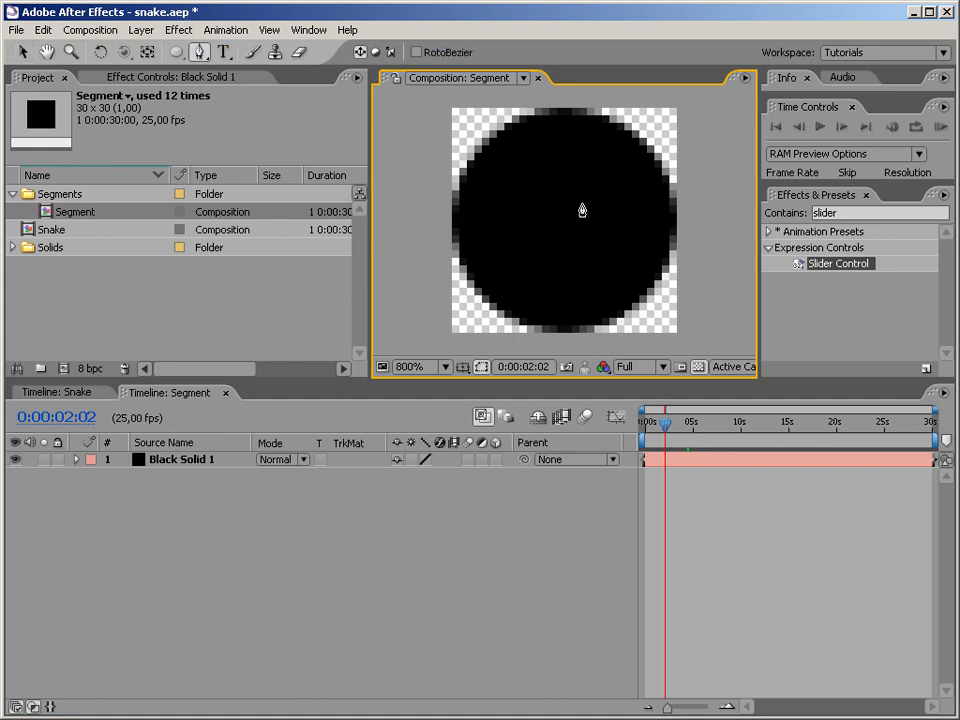
{"action": "left_click", "coordinate": [675, 222]}
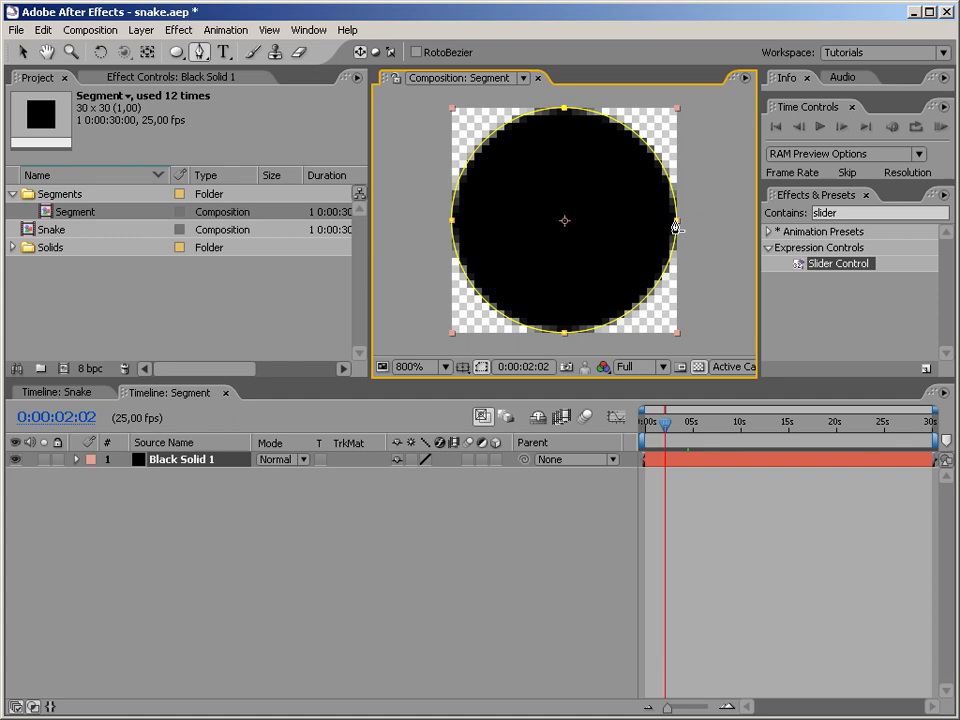
{"action": "left_click", "coordinate": [564, 222]}
{"action": "left_click", "coordinate": [676, 222]}
Step: Find the Stroke effect, apply it to Black Solid 1, and set its Path to Mask 2
{"action": "left_click", "coordinate": [826, 212]}
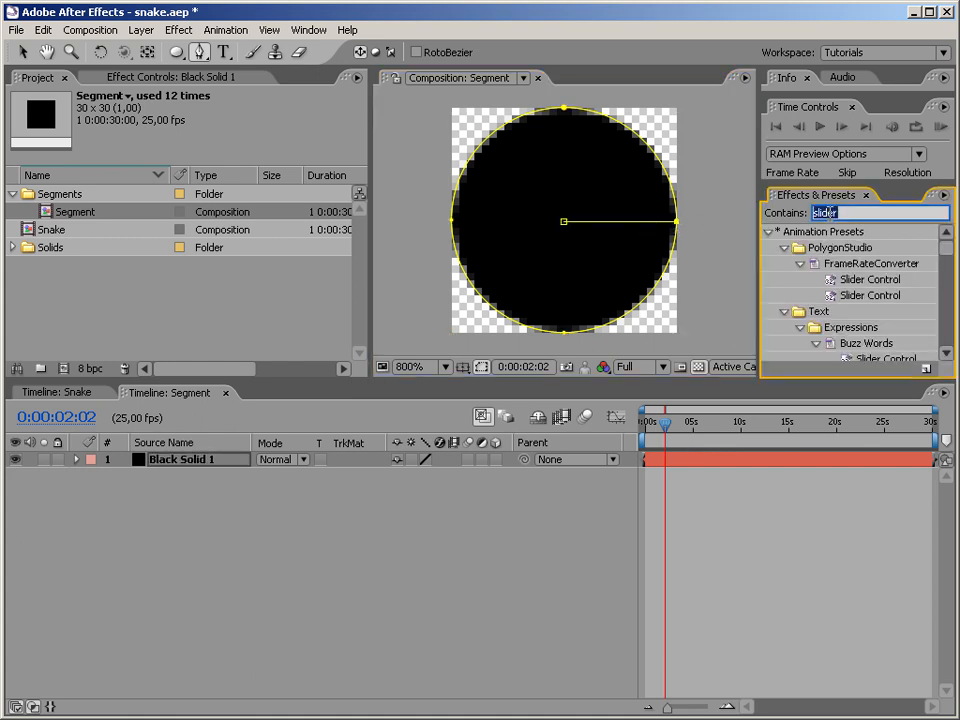
{"action": "type", "text": "stroke"}
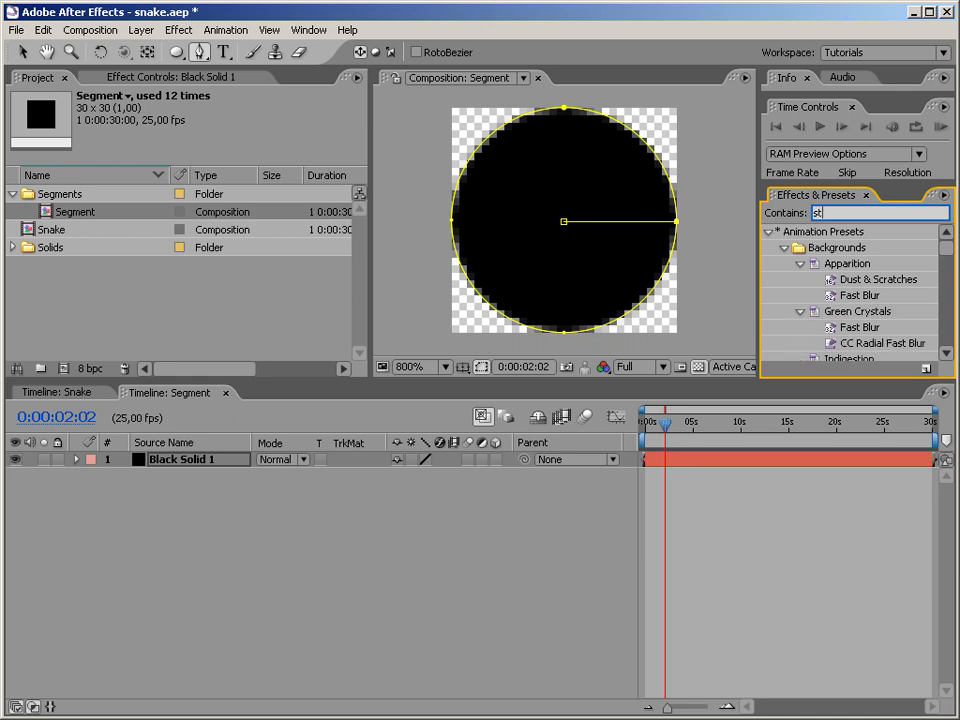
{"action": "left_click", "coordinate": [769, 233]}
{"action": "left_click_drag", "start_coordinate": [805, 263], "coordinate": [555, 238]}
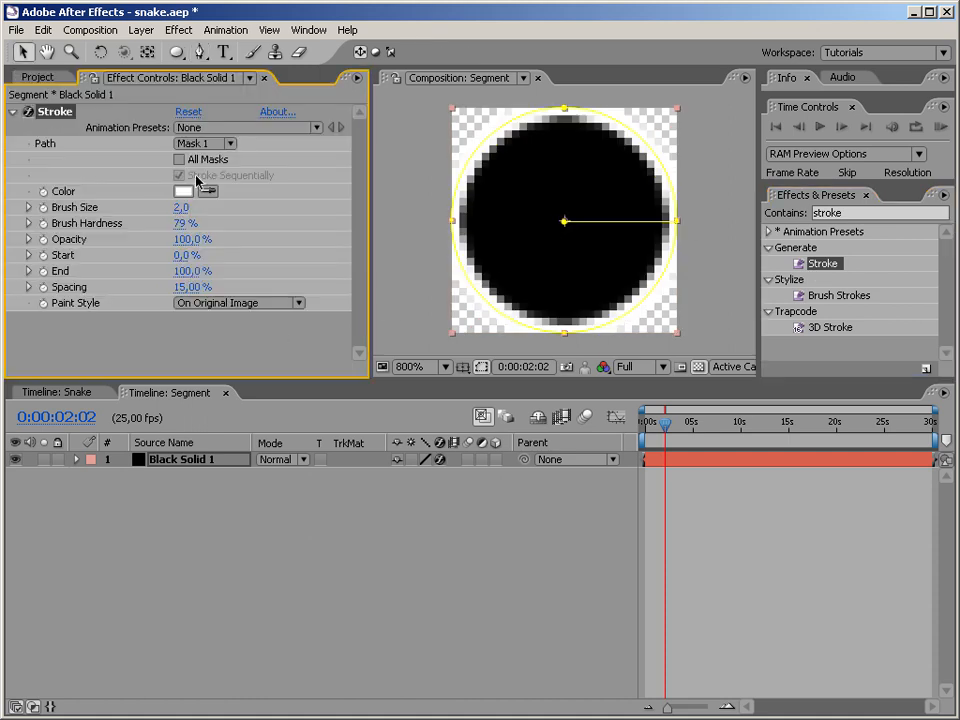
{"action": "left_click", "coordinate": [203, 143]}
{"action": "left_click", "coordinate": [205, 159]}
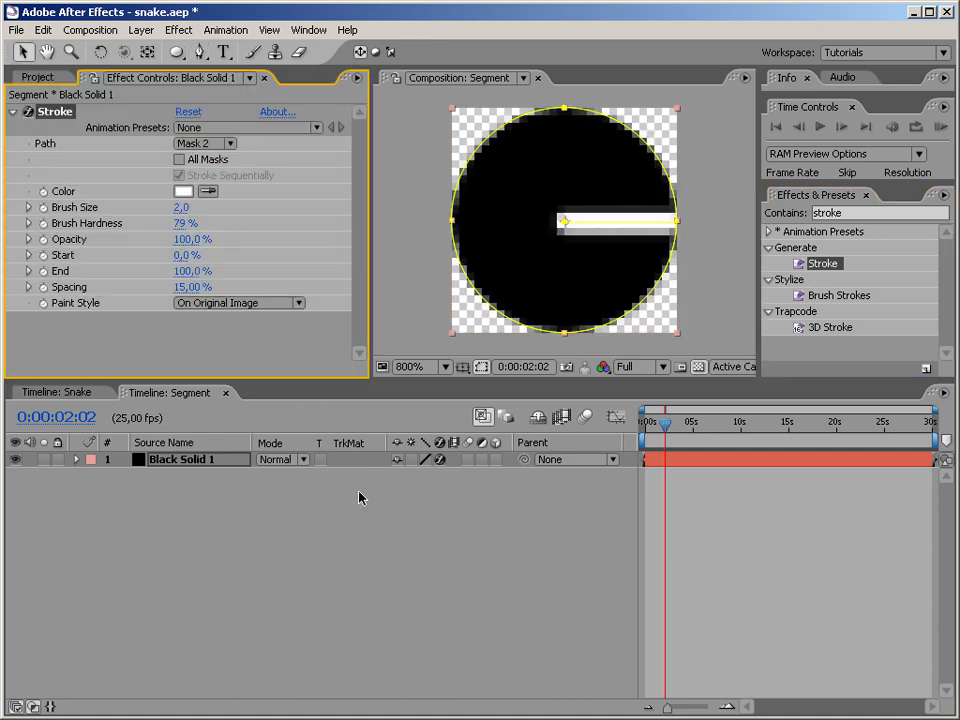
{"action": "left_click", "coordinate": [310, 578]}
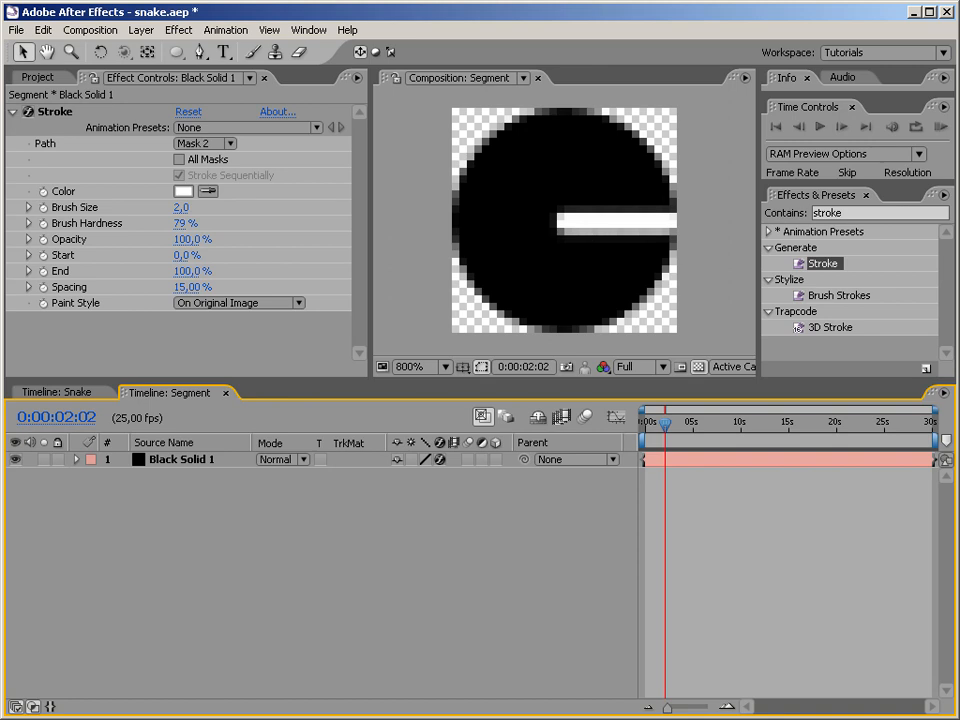
Step: Return the Snake composition to 0:00:00:00 and delete the duplicated Segment layers 4 through 13
{"action": "left_click", "coordinate": [96, 394]}
{"action": "left_click_drag", "start_coordinate": [541, 437], "coordinate": [505, 437]}
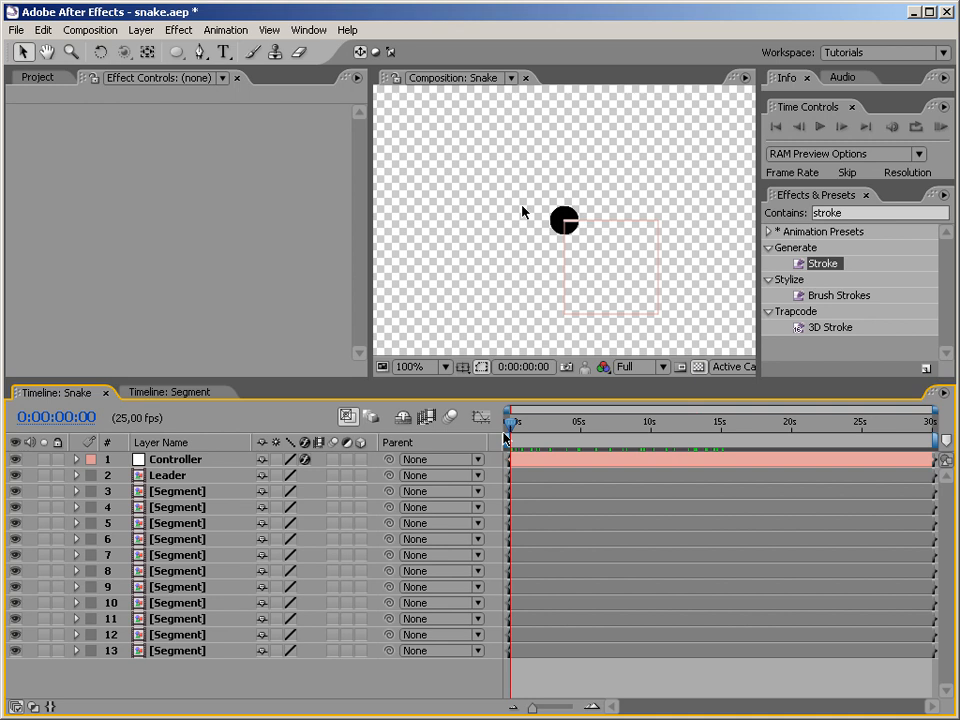
{"action": "left_click", "coordinate": [178, 507]}
{"action": "left_click", "coordinate": [190, 653], "text": "shift"}
{"action": "key", "text": "Delete"}
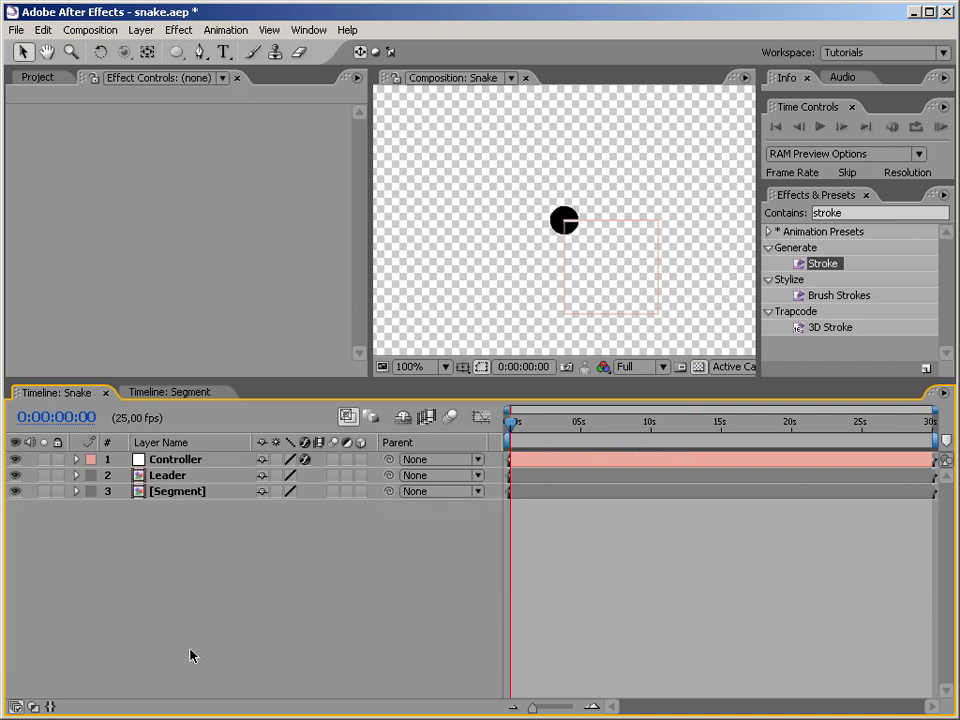
Step: Set the Leader layer's Auto-Orientation to Orient Along Path
{"action": "left_click", "coordinate": [176, 491]}
{"action": "left_click", "coordinate": [168, 476]}
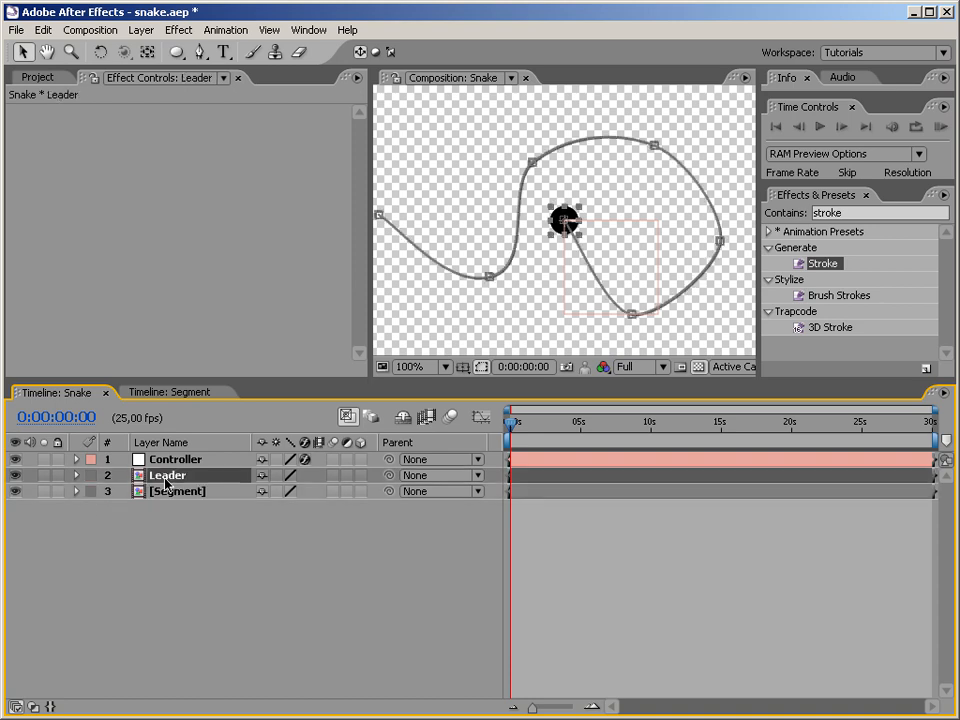
{"action": "right_click", "coordinate": [141, 480]}
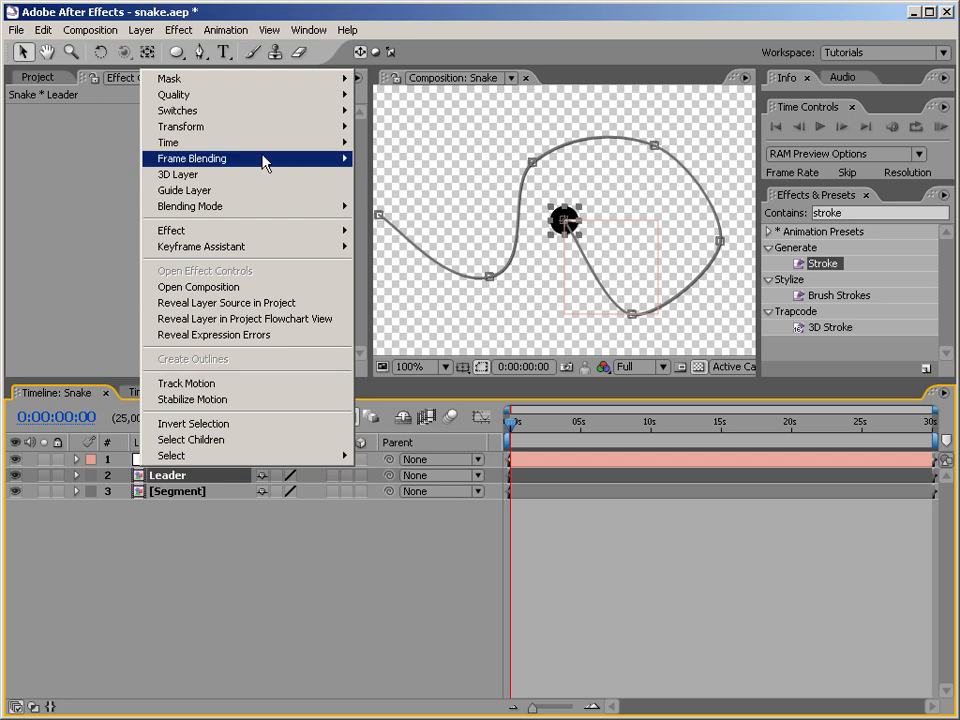
{"action": "mouse_move", "coordinate": [265, 130]}
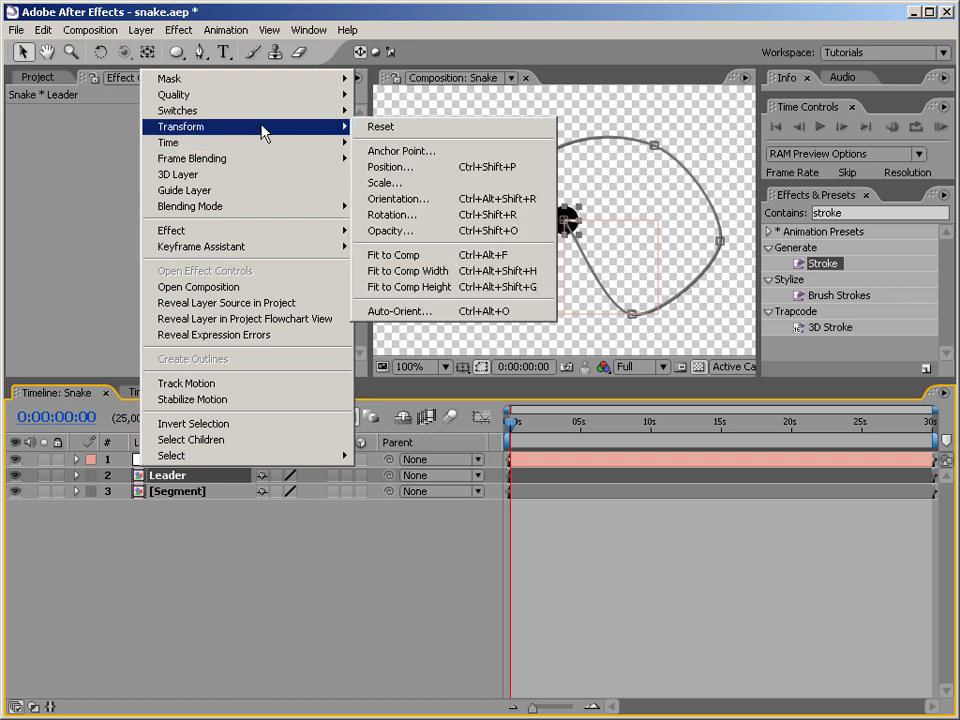
{"action": "left_click", "coordinate": [413, 312]}
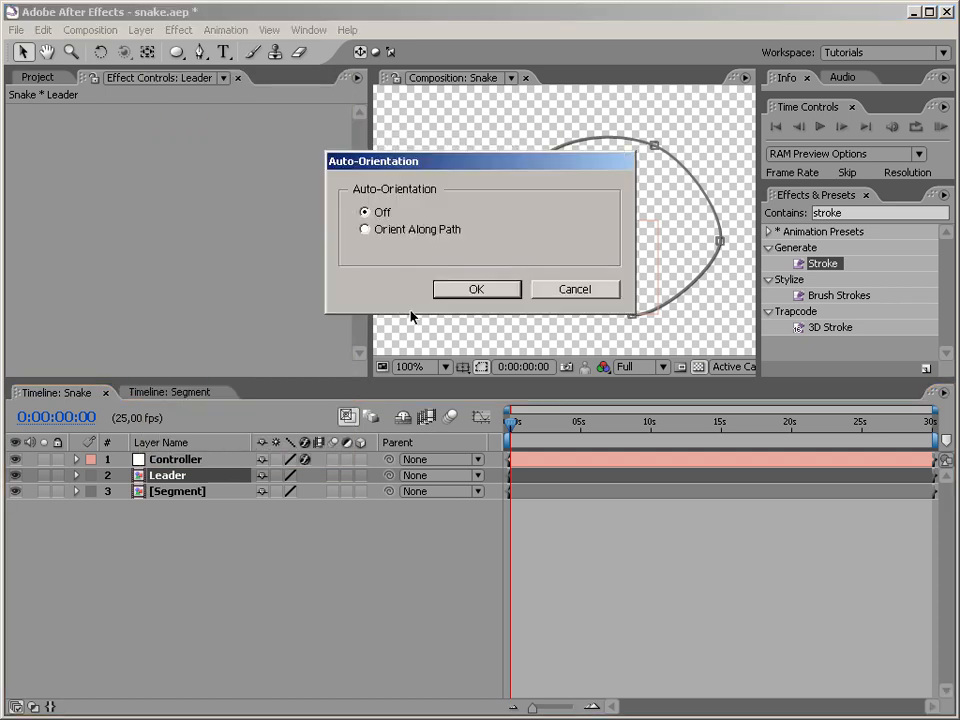
{"action": "left_click", "coordinate": [471, 295]}
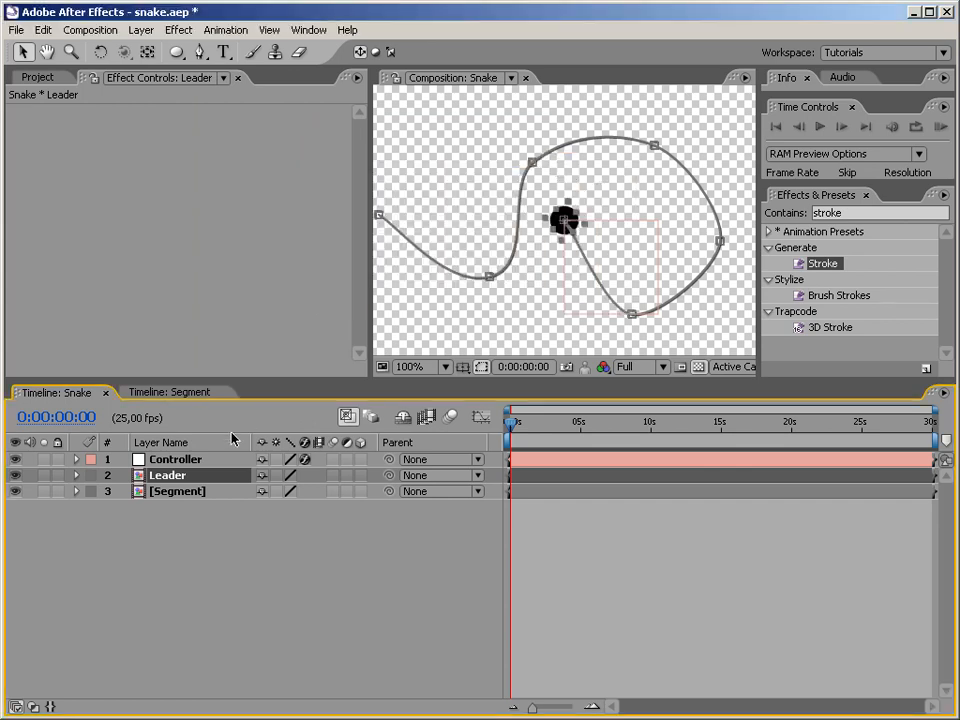
Step: Scrub the Snake composition to 0:00:02:07 and set the Segment layer's Auto-Orientation to Orient Along Path
{"action": "left_click_drag", "start_coordinate": [512, 424], "coordinate": [547, 430]}
{"action": "left_click", "coordinate": [165, 491]}
{"action": "right_click", "coordinate": [143, 494]}
{"action": "mouse_move", "coordinate": [228, 518]}
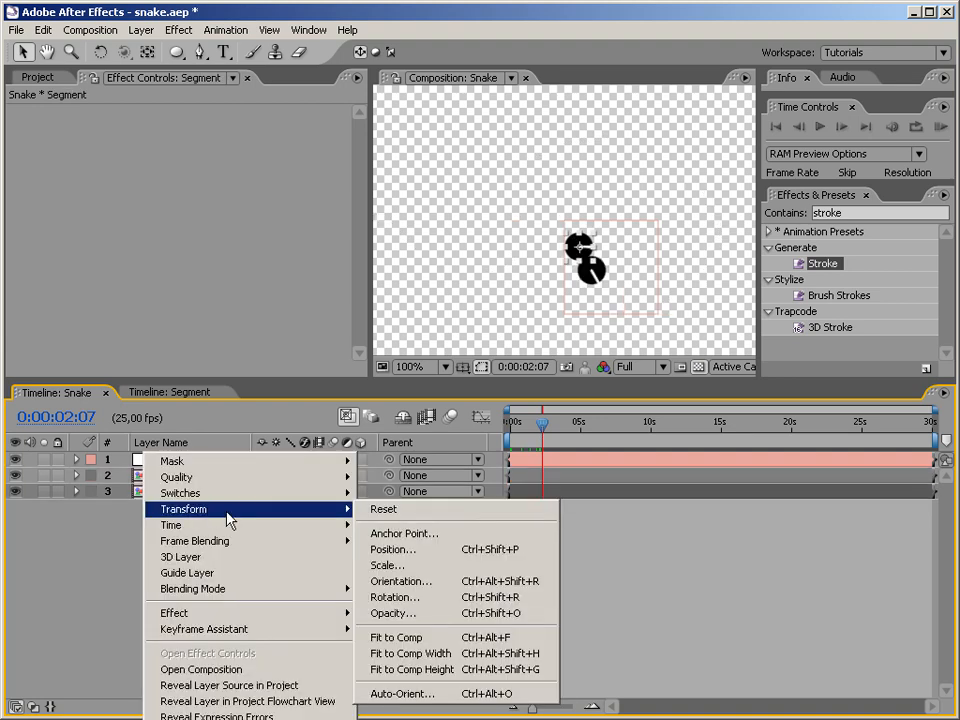
{"action": "left_click", "coordinate": [458, 699]}
{"action": "left_click", "coordinate": [405, 230]}
{"action": "left_click", "coordinate": [470, 290]}
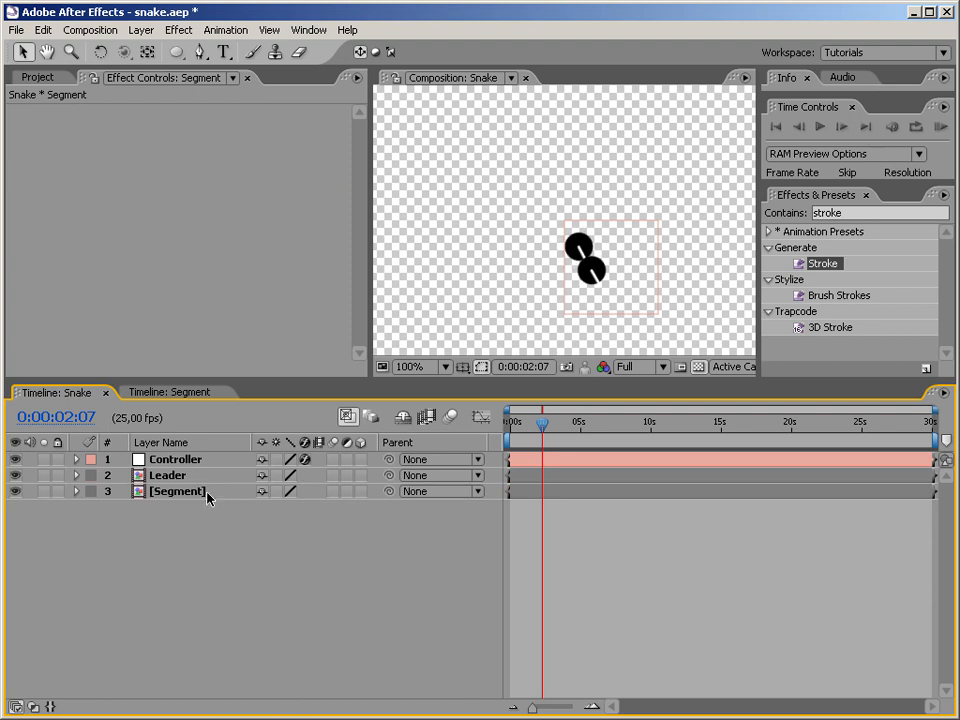
Step: Duplicate the path-oriented Segment layer twelve times and scrub the Snake composition back to 0:00:00:00
{"action": "key", "text": "ctrl+d"}
{"action": "key", "text": "ctrl+d"}
{"action": "key", "text": "ctrl+d"}
{"action": "key", "text": "ctrl+d"}
{"action": "key", "text": "ctrl+d"}
{"action": "key", "text": "ctrl+d"}
{"action": "key", "text": "ctrl+d"}
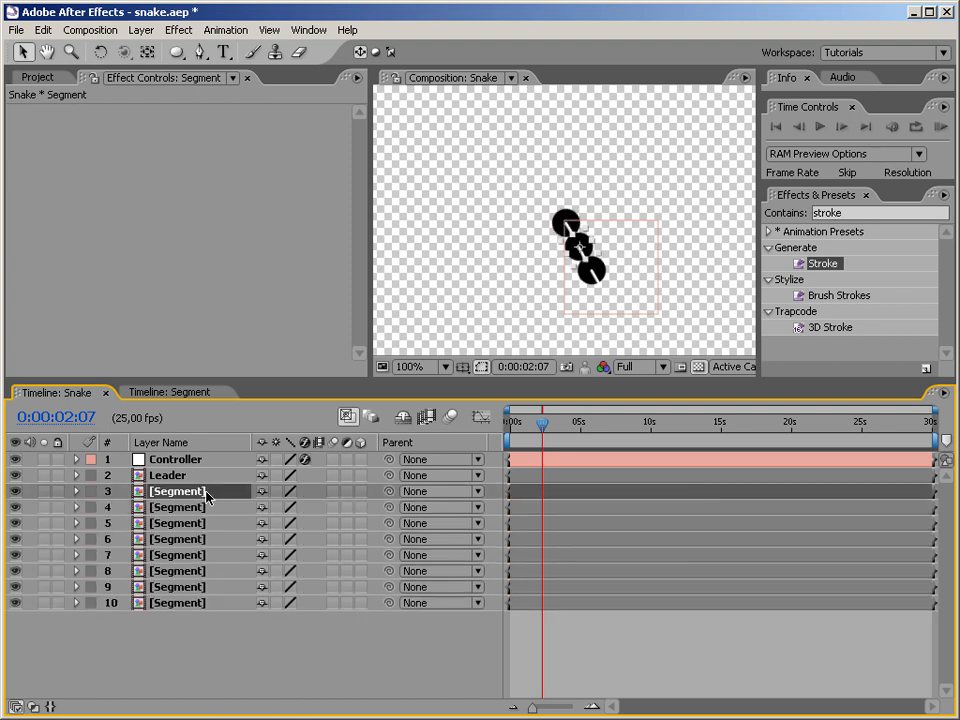
{"action": "key", "text": "ctrl+d"}
{"action": "key", "text": "ctrl+d"}
{"action": "key", "text": "ctrl+d"}
{"action": "key", "text": "ctrl+d"}
{"action": "key", "text": "ctrl+d"}
{"action": "left_click", "coordinate": [545, 431]}
{"action": "left_click_drag", "start_coordinate": [547, 433], "coordinate": [511, 396]}
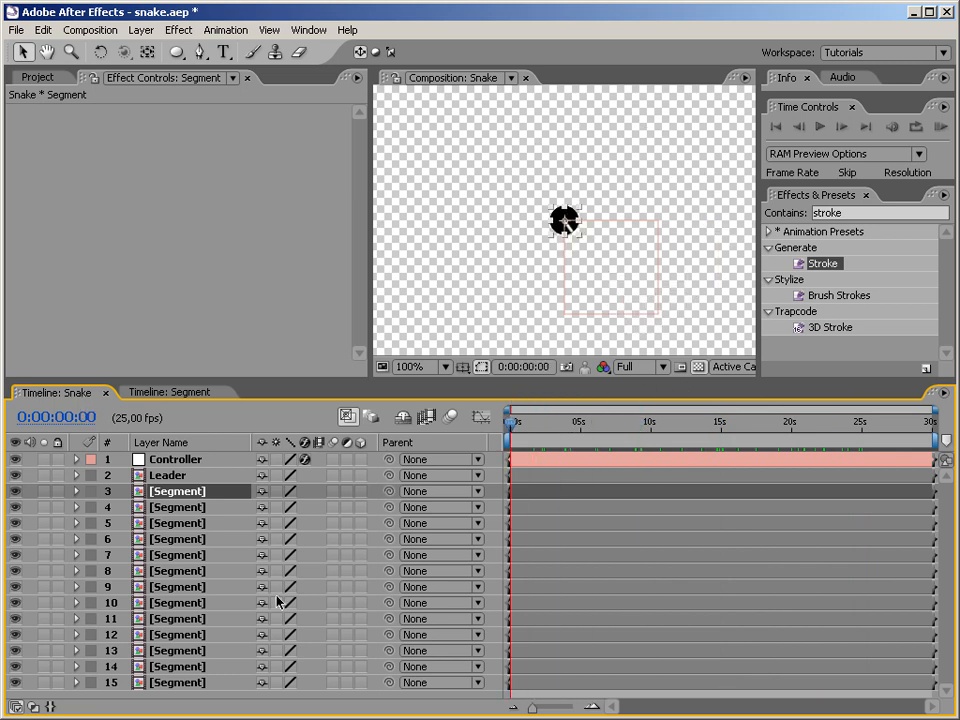
Step: Delete the duplicated Segment layers 4 through 15, keeping only the first Segment layer
{"action": "left_click", "coordinate": [189, 511]}
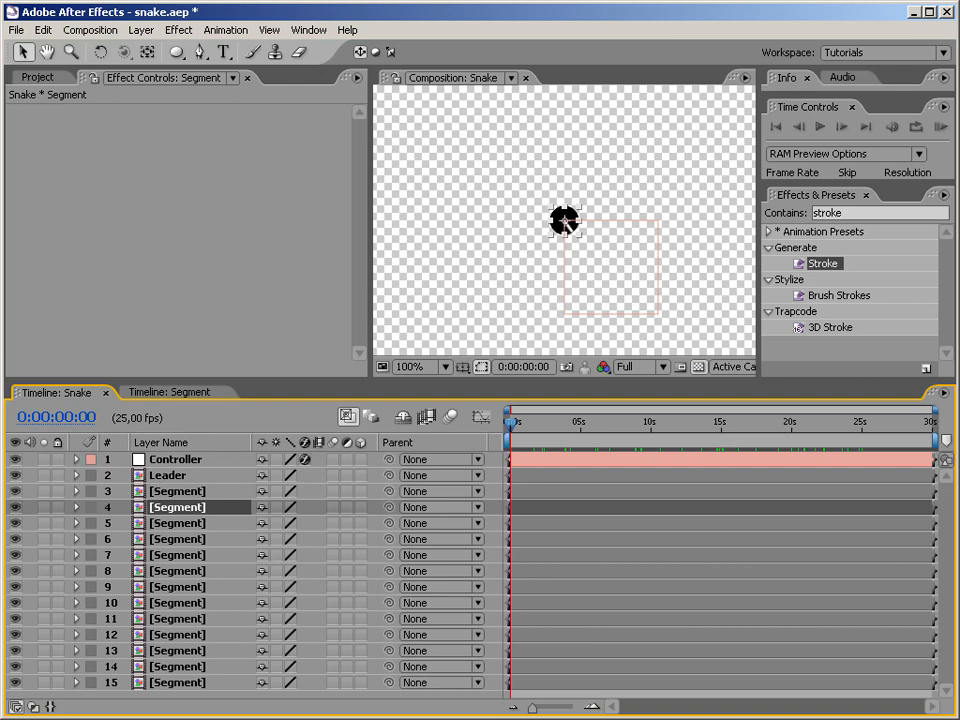
{"action": "left_click", "coordinate": [178, 683]}
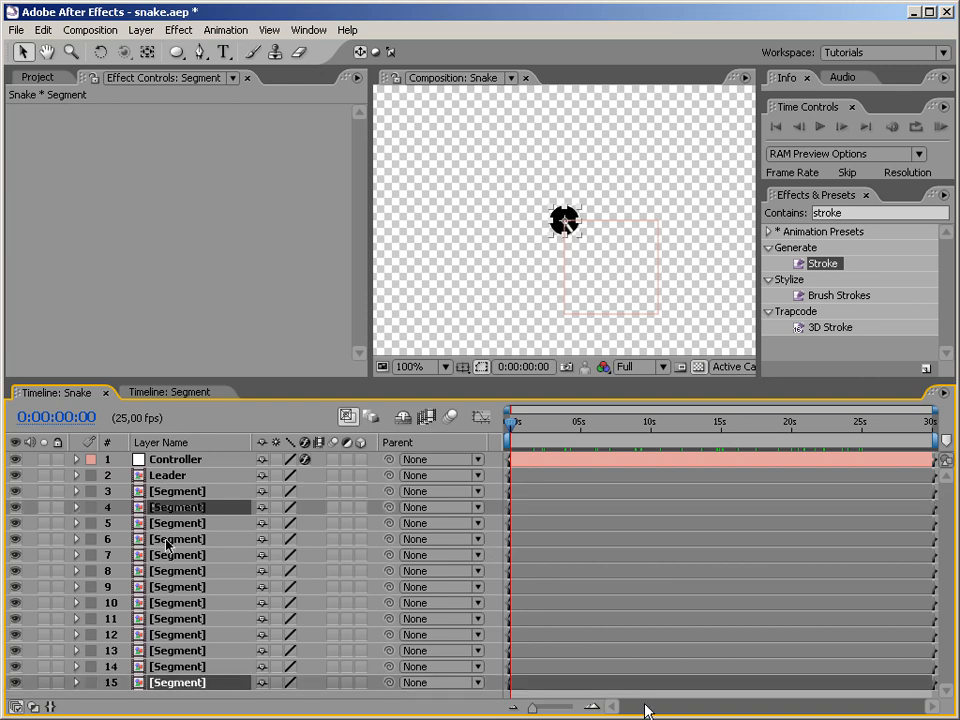
{"action": "left_click", "coordinate": [182, 510], "text": "shift"}
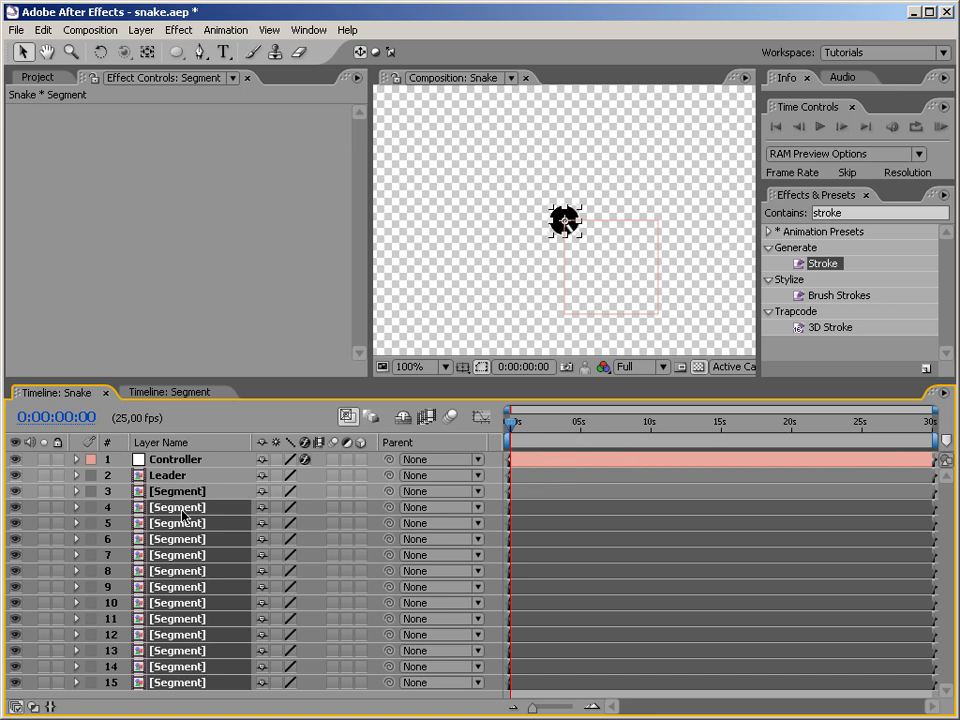
{"action": "key", "text": "Delete"}
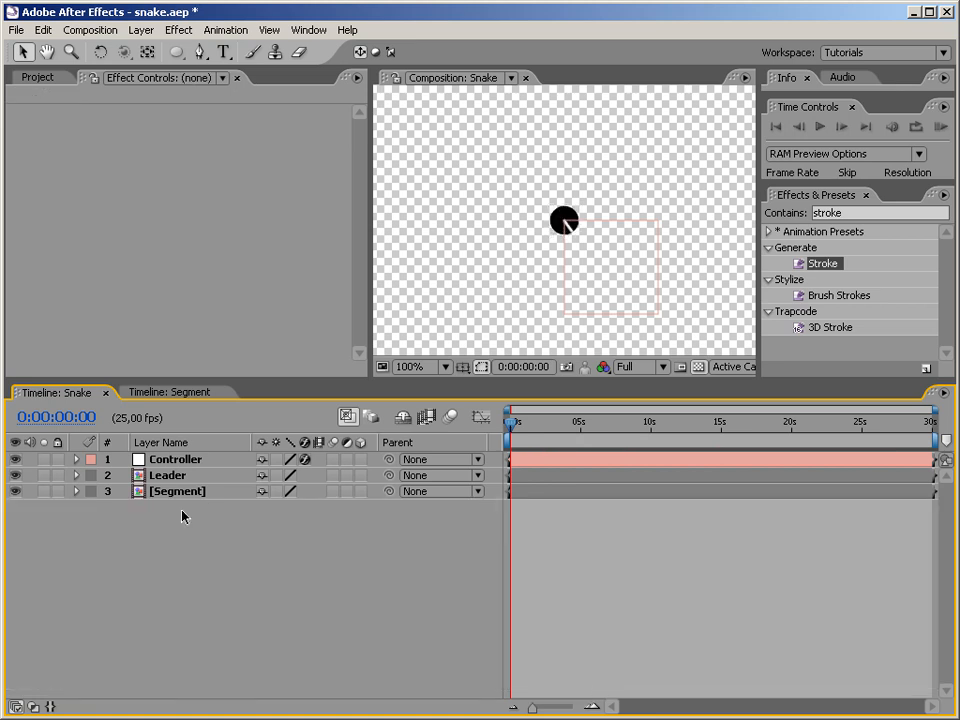
Step: Open the Segment composition and collapse the Segments folder among the project items
{"action": "left_click", "coordinate": [137, 491]}
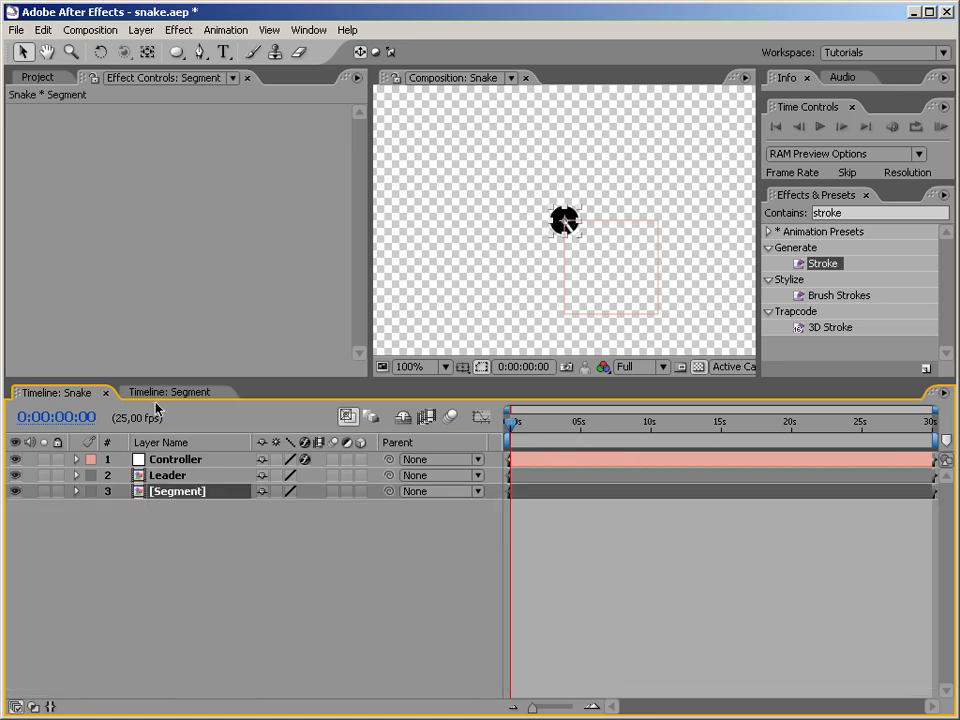
{"action": "left_click", "coordinate": [163, 394]}
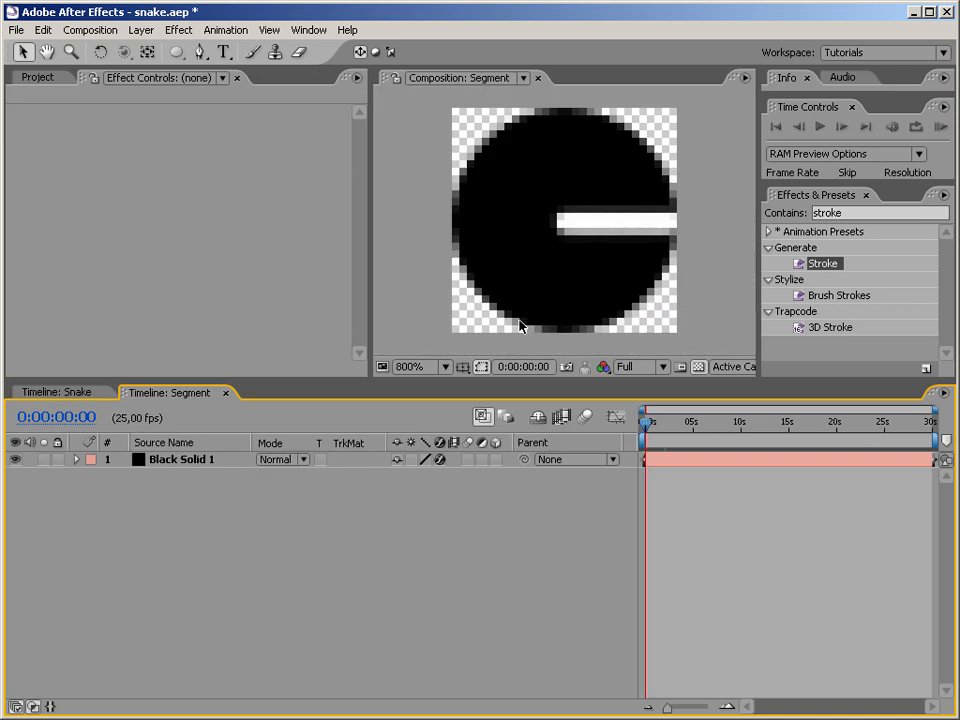
{"action": "left_click", "coordinate": [38, 77]}
{"action": "left_click", "coordinate": [12, 194]}
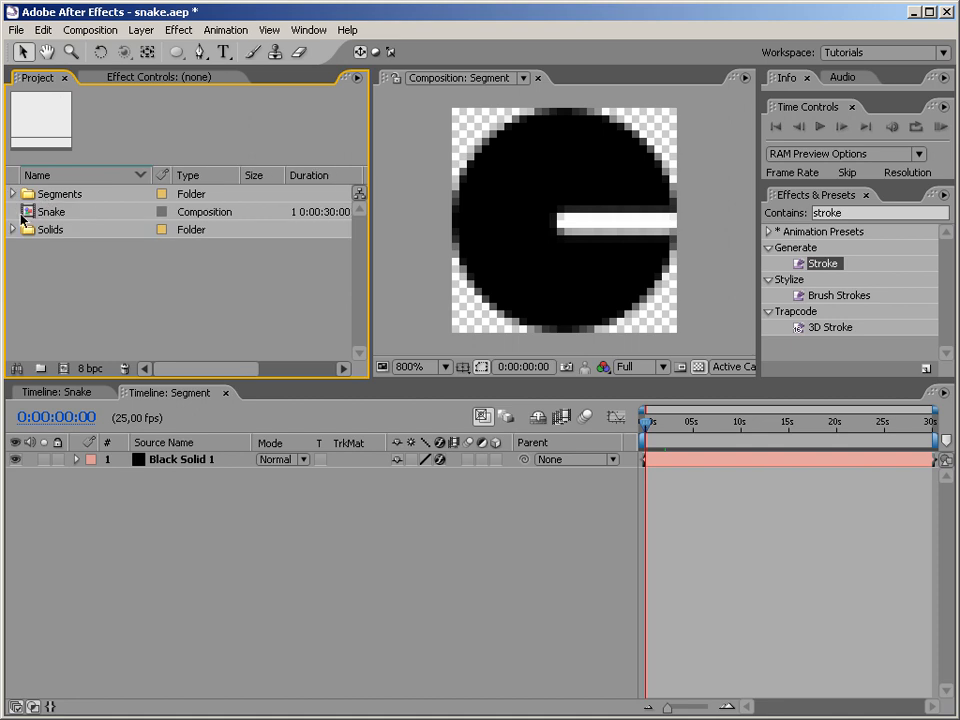
{"action": "double_click", "coordinate": [64, 283]}
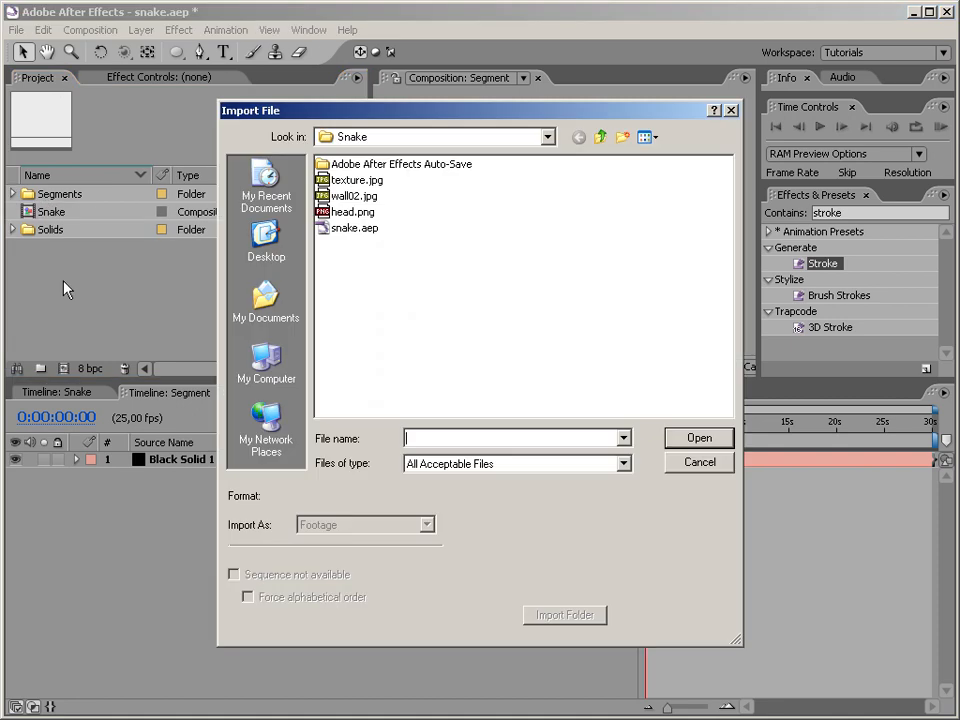
{"action": "double_click", "coordinate": [368, 213]}
{"action": "key", "text": "Delete"}
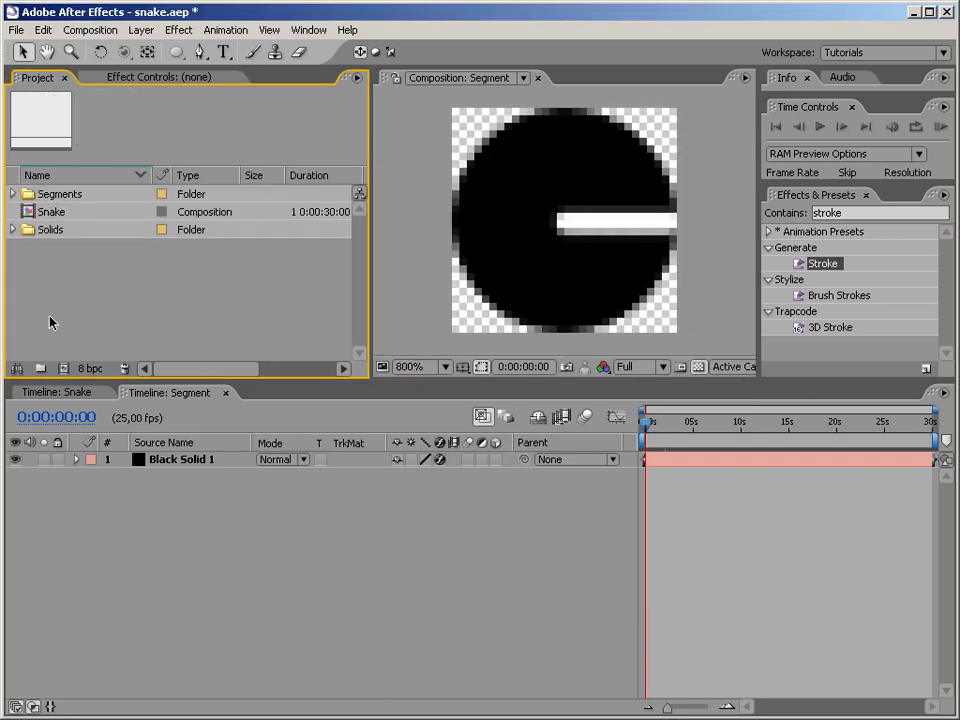
Step: Import head.png, wall02.jpg and texture.jpg from the Snake folder as footage
{"action": "double_click", "coordinate": [47, 278]}
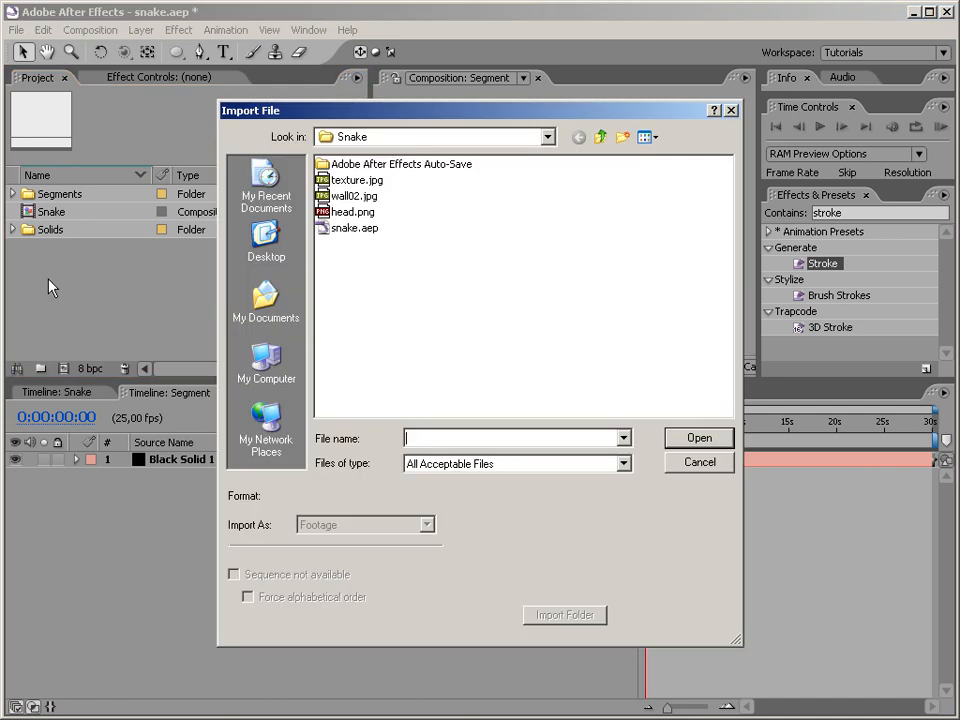
{"action": "left_click", "coordinate": [358, 213]}
{"action": "left_click", "coordinate": [352, 196], "text": "shift"}
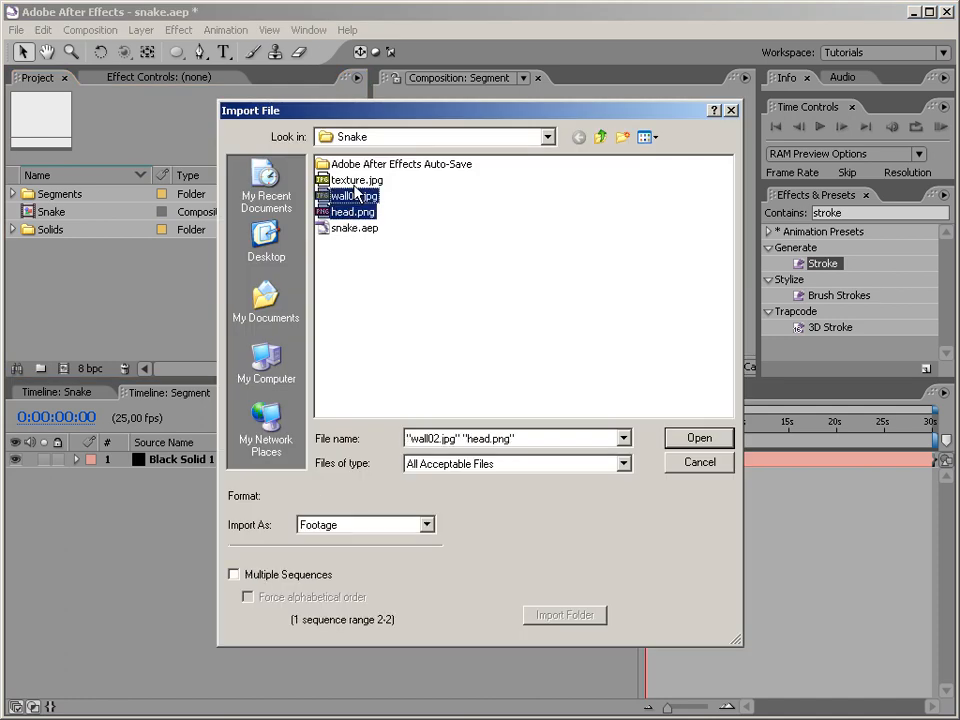
{"action": "left_click", "coordinate": [356, 180], "text": "shift"}
{"action": "left_click", "coordinate": [700, 438]}
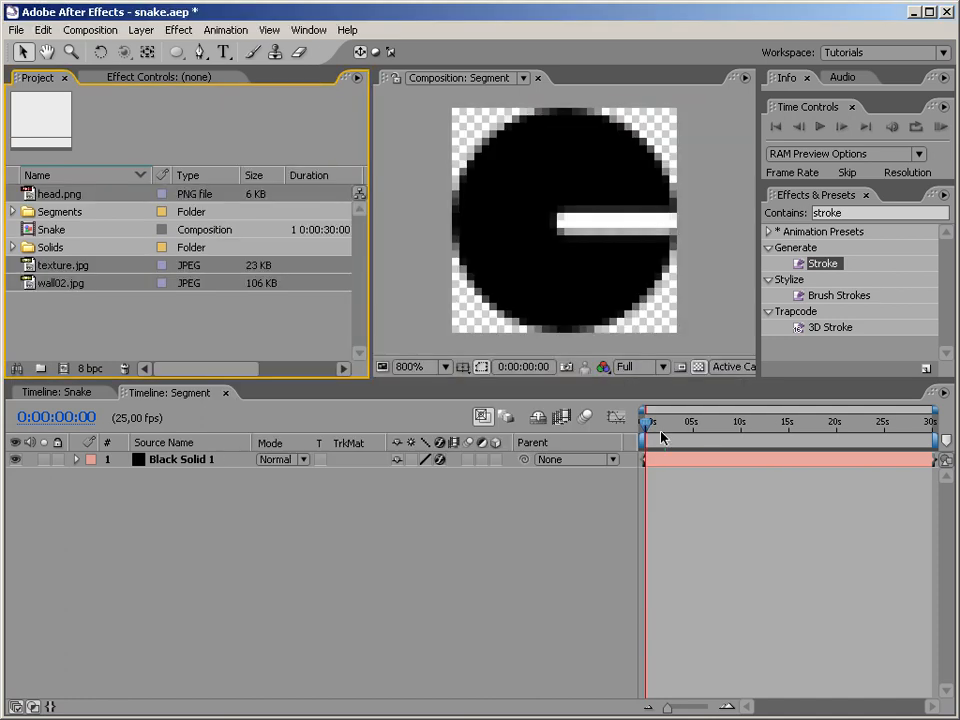
{"action": "left_click", "coordinate": [133, 333]}
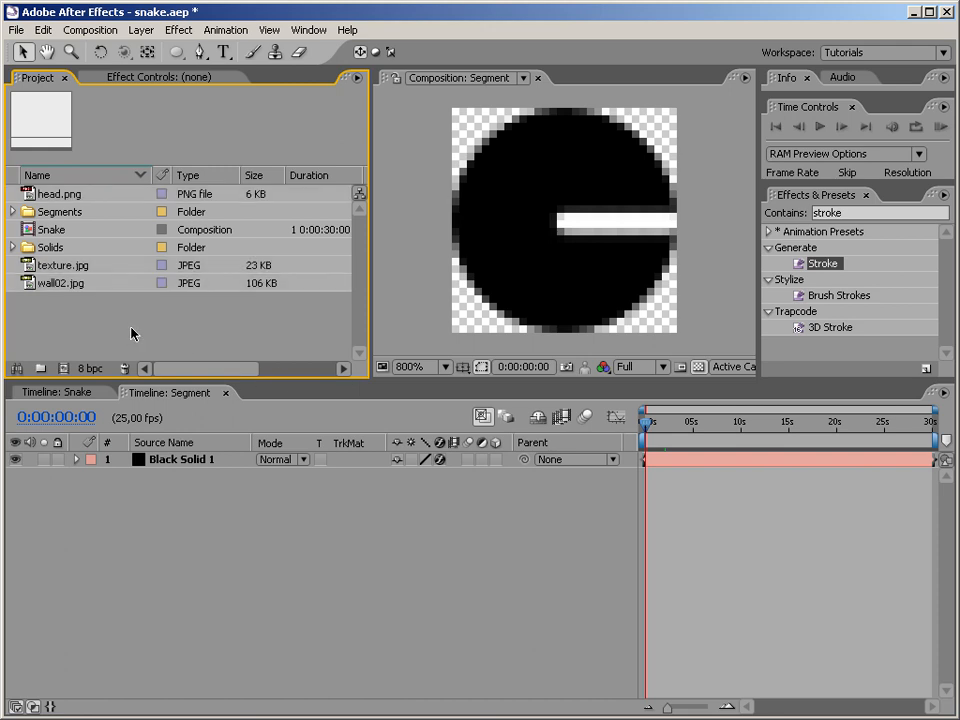
Step: Place texture.jpg beneath Black Solid 1 in the Segment composition and, with the solid temporarily hidden, scale it down to about the composition's width
{"action": "left_click", "coordinate": [30, 266]}
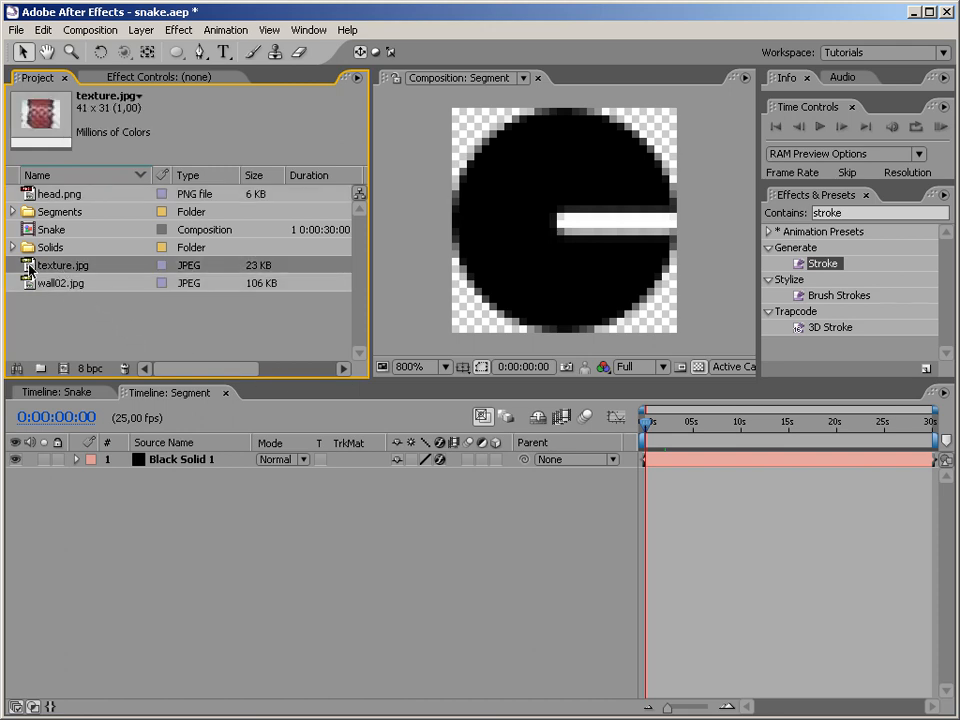
{"action": "left_click_drag", "start_coordinate": [170, 510], "coordinate": [170, 510]}
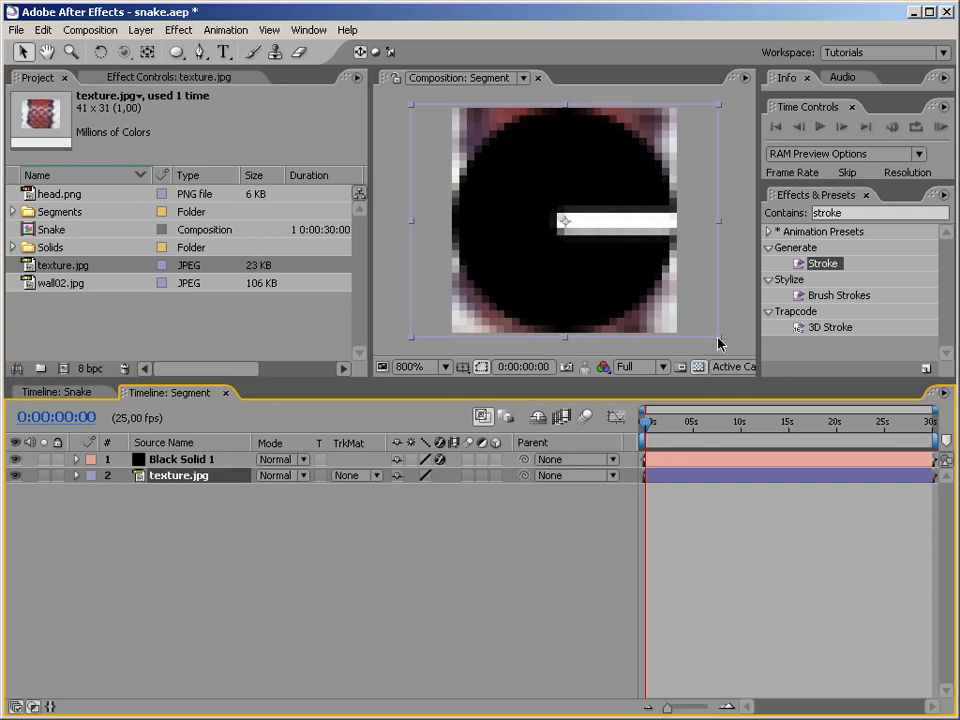
{"action": "left_click", "coordinate": [13, 467]}
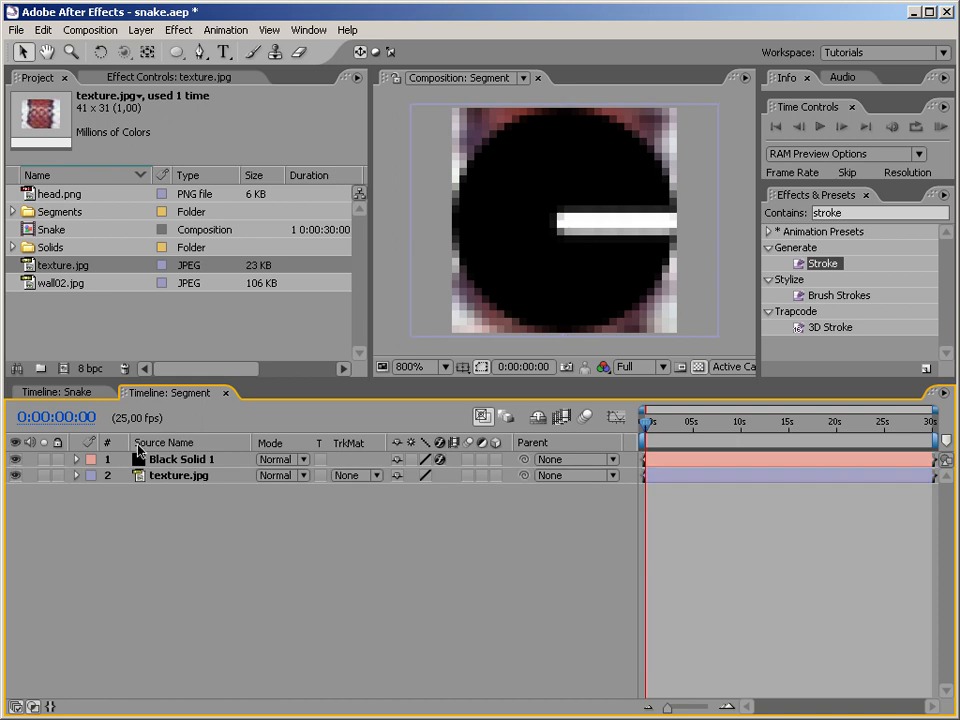
{"action": "left_click", "coordinate": [15, 459]}
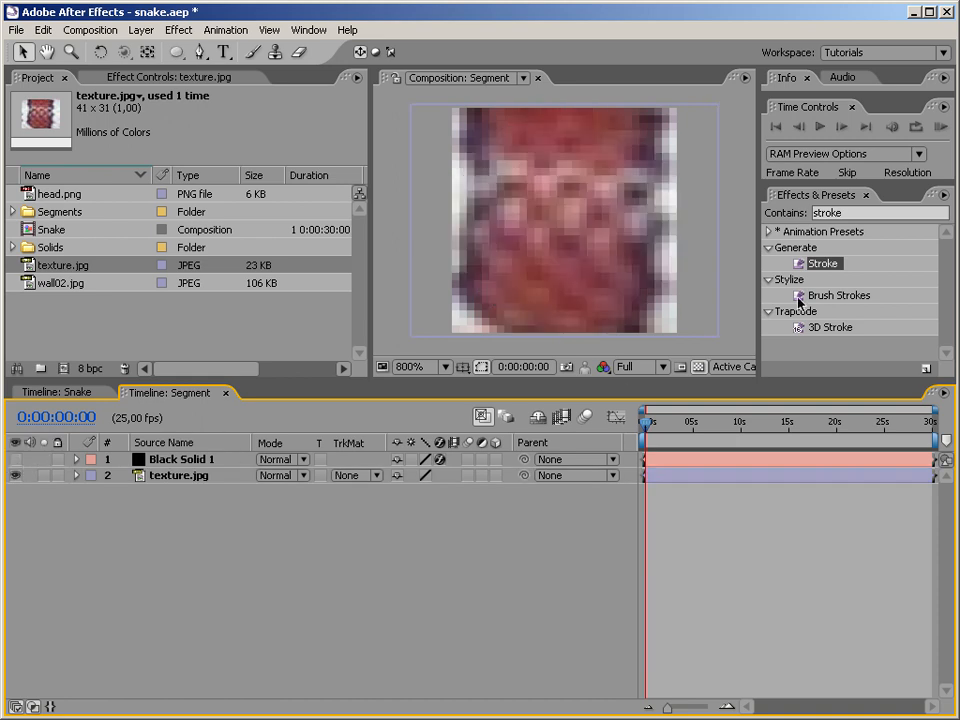
{"action": "left_click", "coordinate": [631, 272]}
{"action": "left_click_drag", "start_coordinate": [721, 345], "coordinate": [681, 313]}
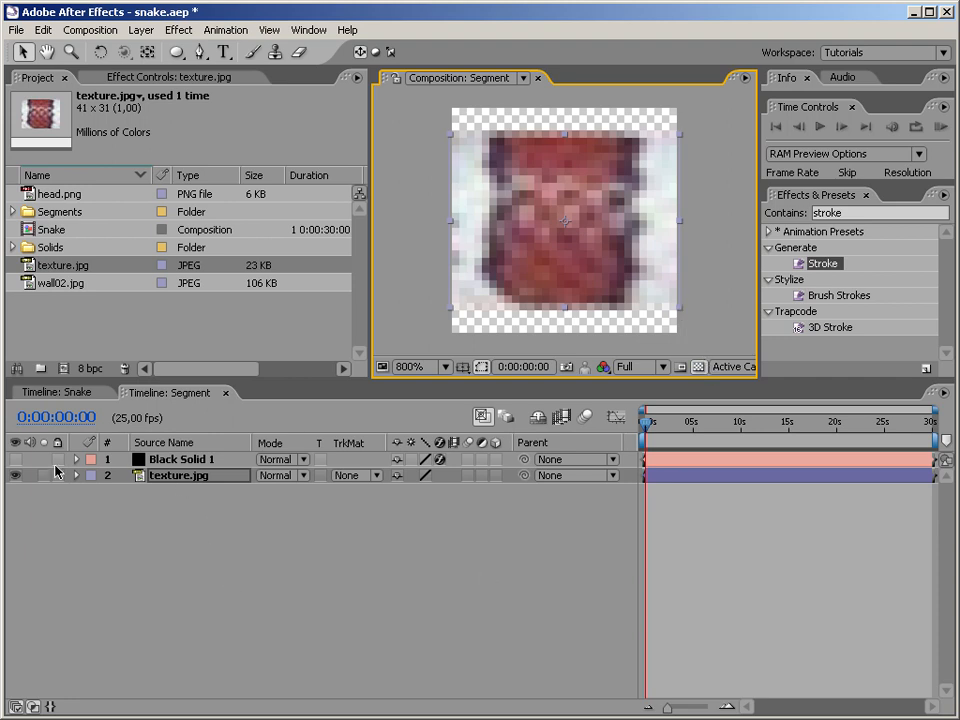
{"action": "left_click", "coordinate": [15, 459]}
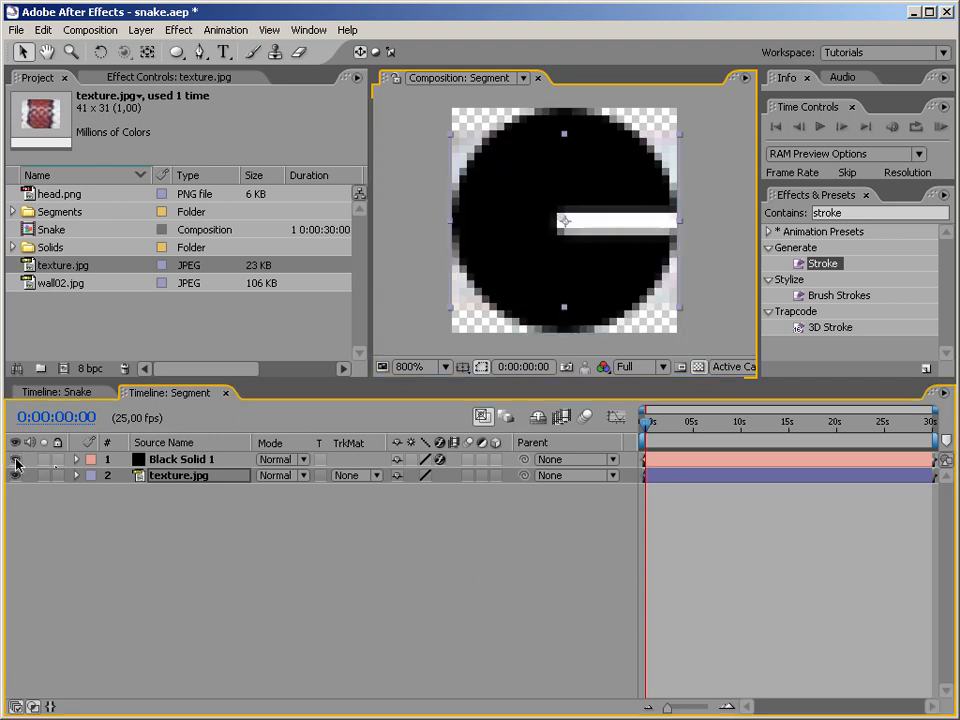
Step: Delete Mask 2 and the Stroke effect from Black Solid 1
{"action": "left_click", "coordinate": [192, 460]}
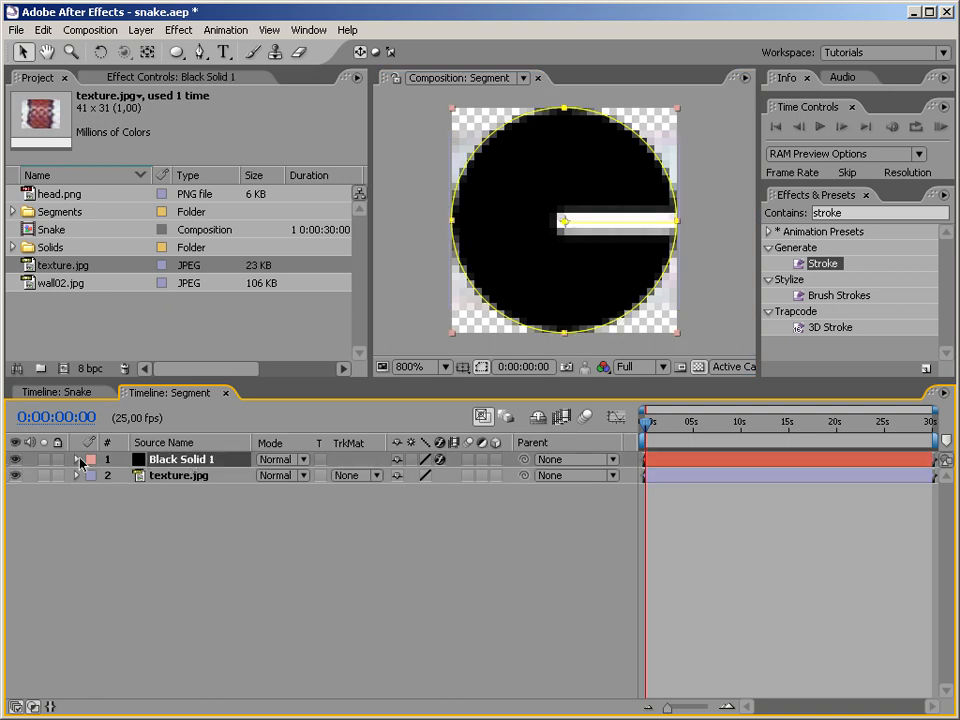
{"action": "left_click", "coordinate": [80, 462]}
{"action": "left_click", "coordinate": [92, 475]}
{"action": "left_click", "coordinate": [146, 508]}
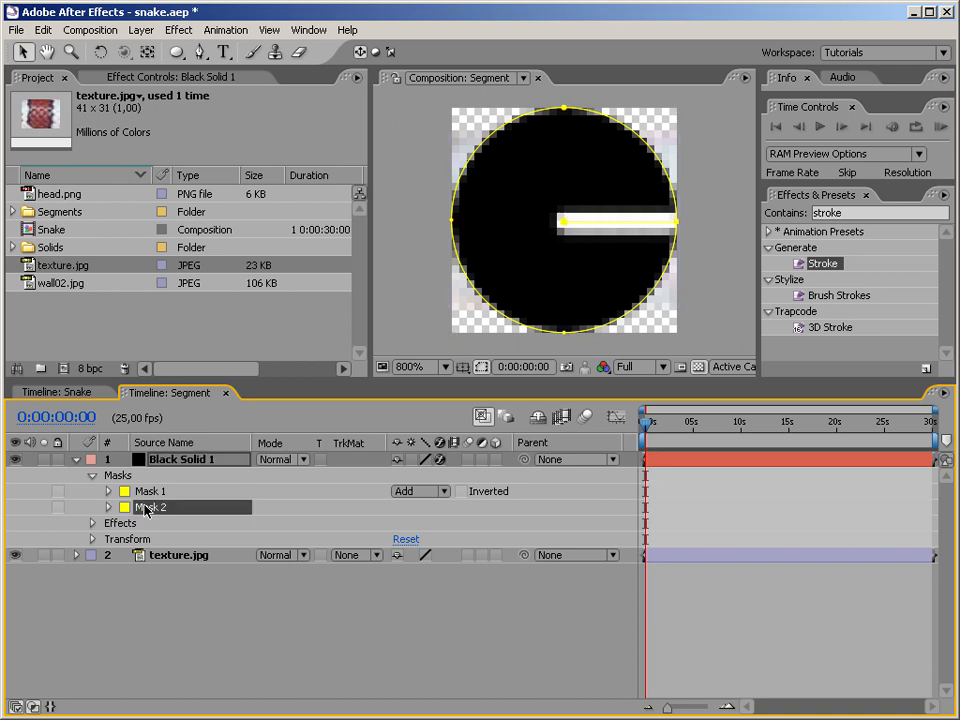
{"action": "key", "text": "Delete"}
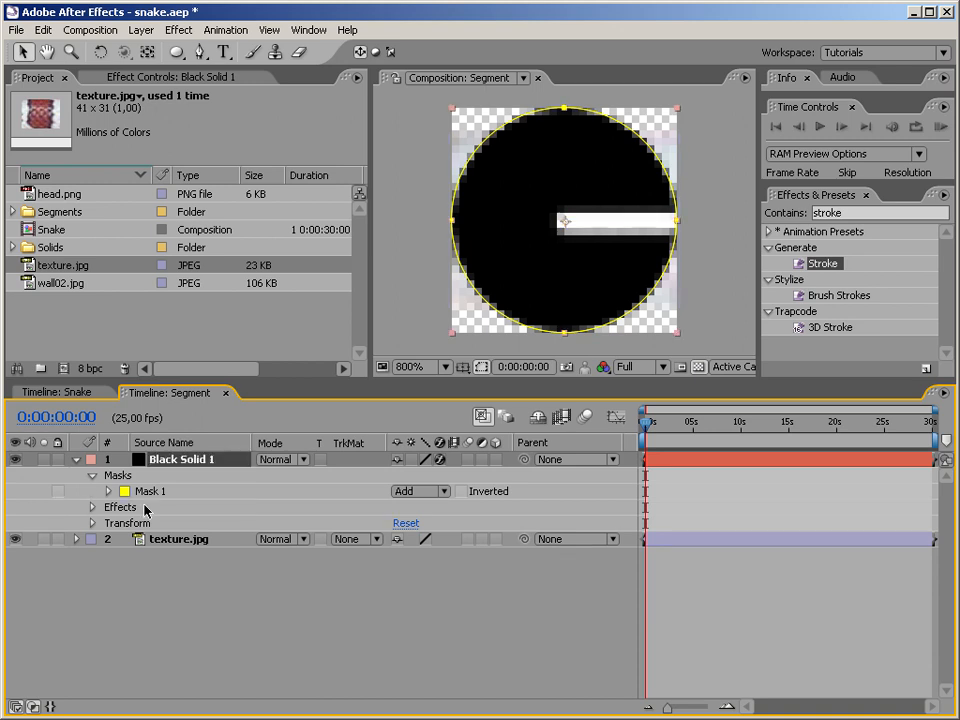
{"action": "left_click", "coordinate": [92, 507]}
{"action": "left_click", "coordinate": [153, 524]}
{"action": "key", "text": "Delete"}
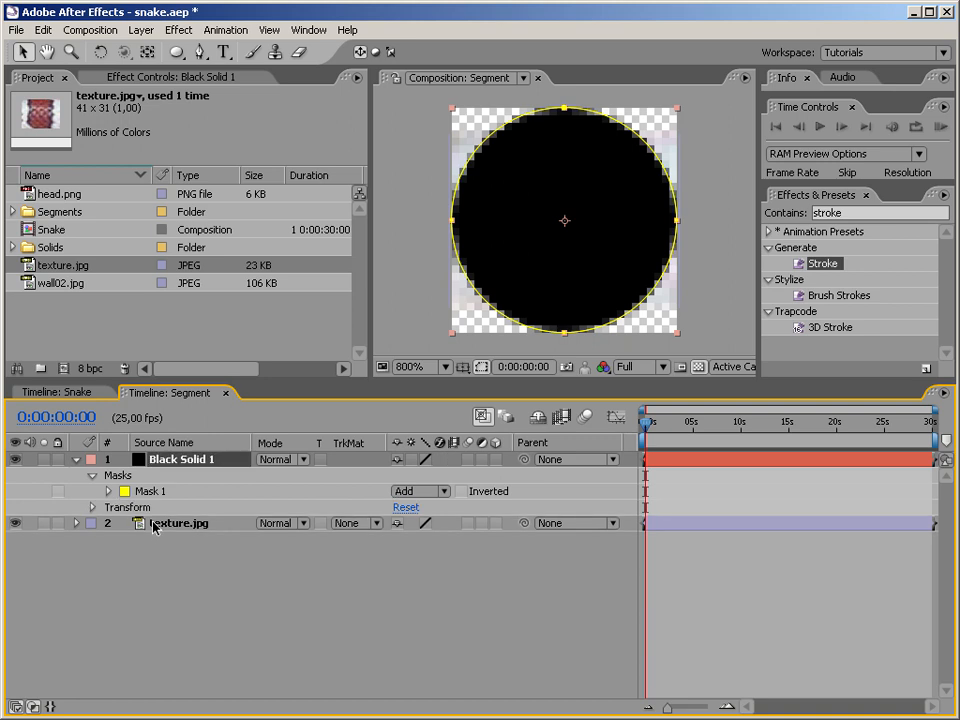
Step: Reshape Black Solid 1's circular Mask 1 into a flatter rounded rectangle by reducing its height and widening its upper and lower curves
{"action": "left_click", "coordinate": [135, 491]}
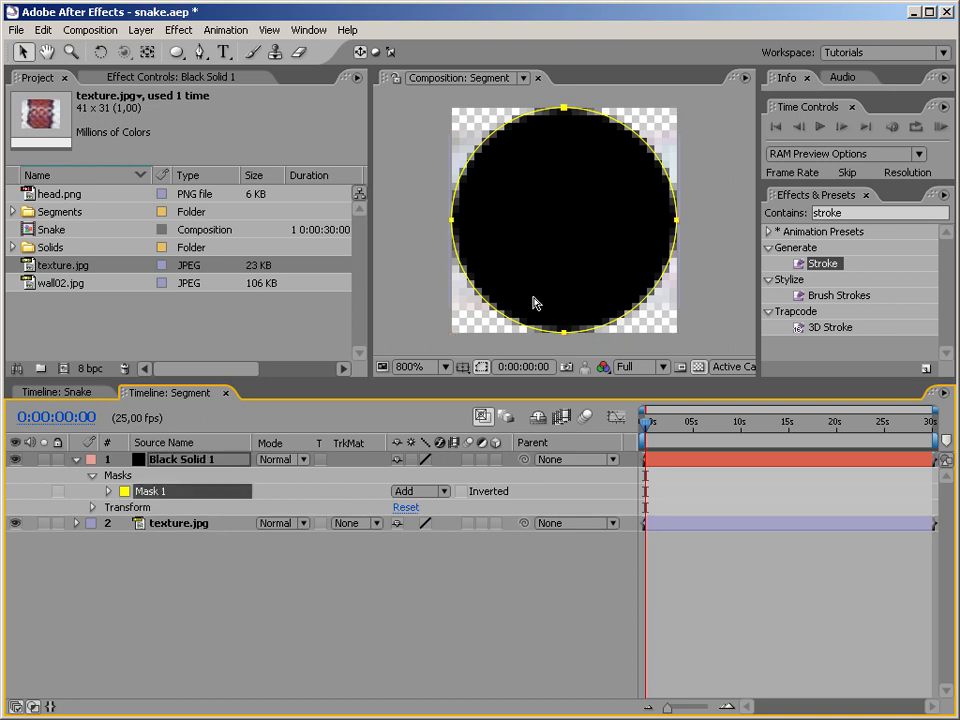
{"action": "left_click_drag", "start_coordinate": [547, 96], "coordinate": [585, 349]}
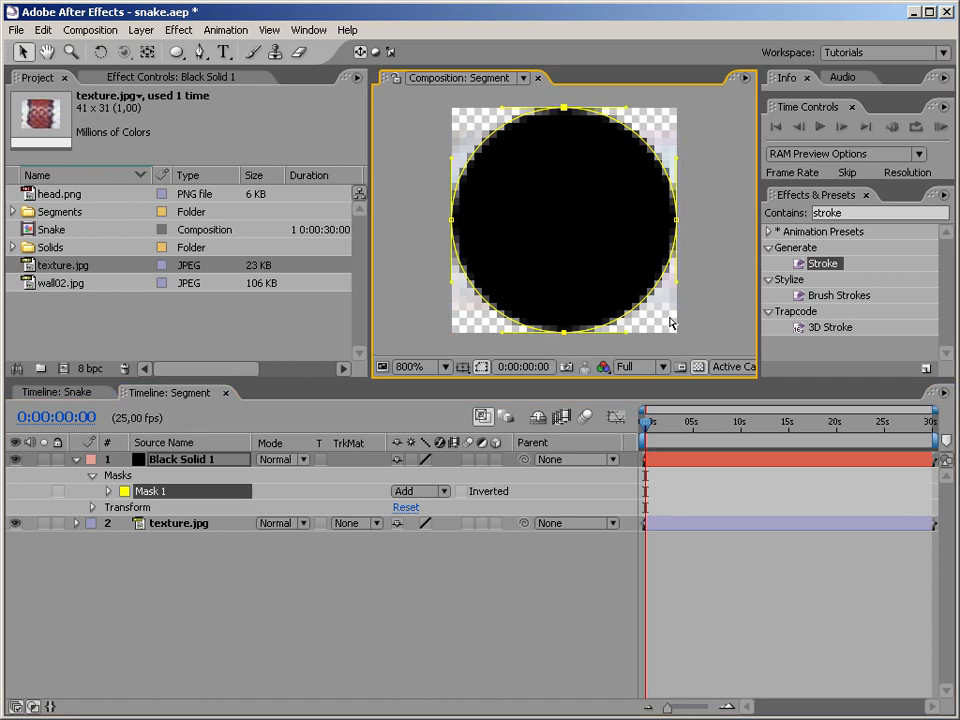
{"action": "key", "text": "ctrl+t"}
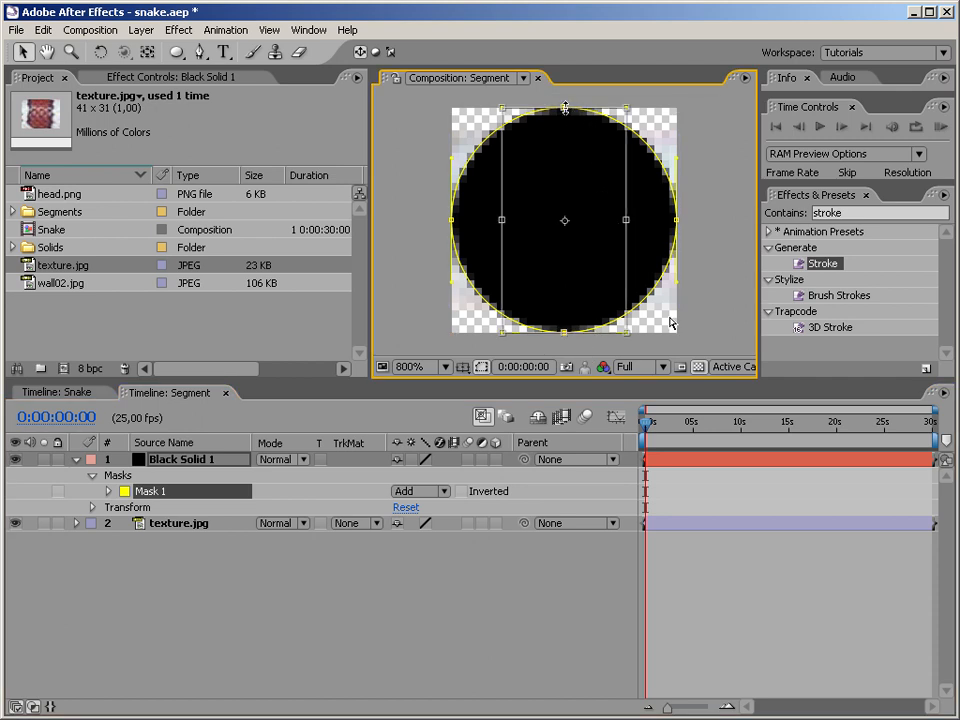
{"action": "left_click_drag", "start_coordinate": [565, 108], "coordinate": [564, 149]}
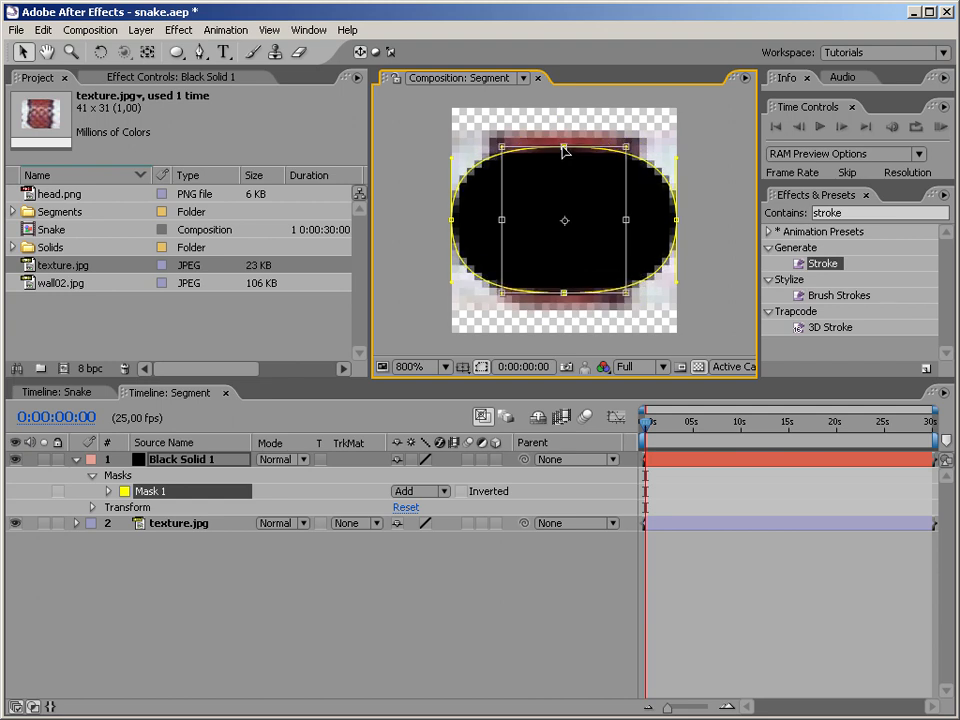
{"action": "left_click_drag", "start_coordinate": [628, 220], "coordinate": [669, 222]}
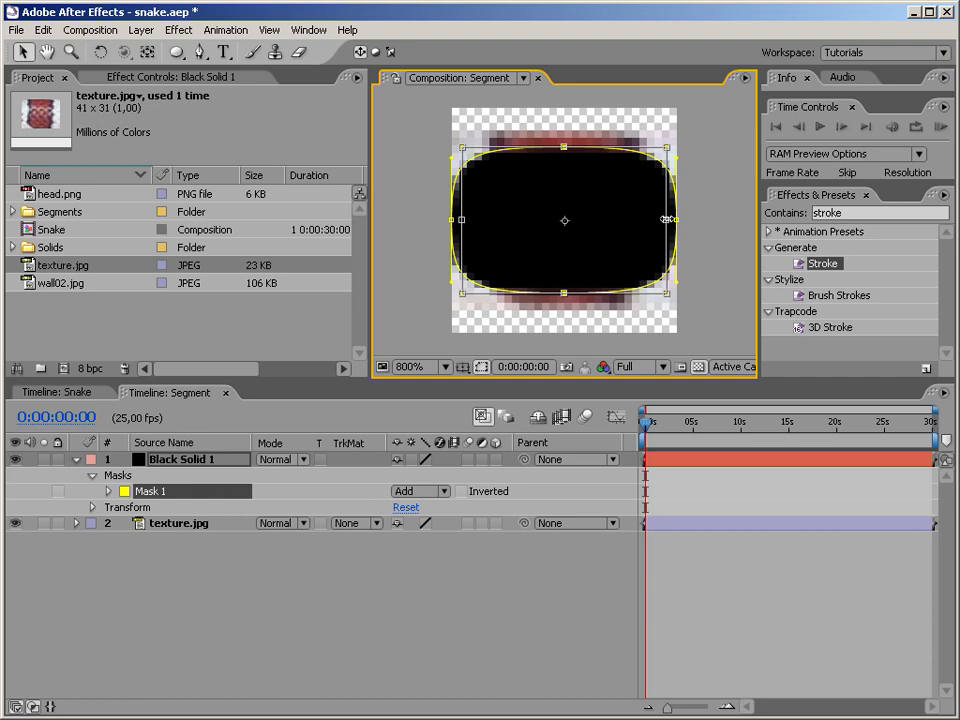
{"action": "key", "text": "Return"}
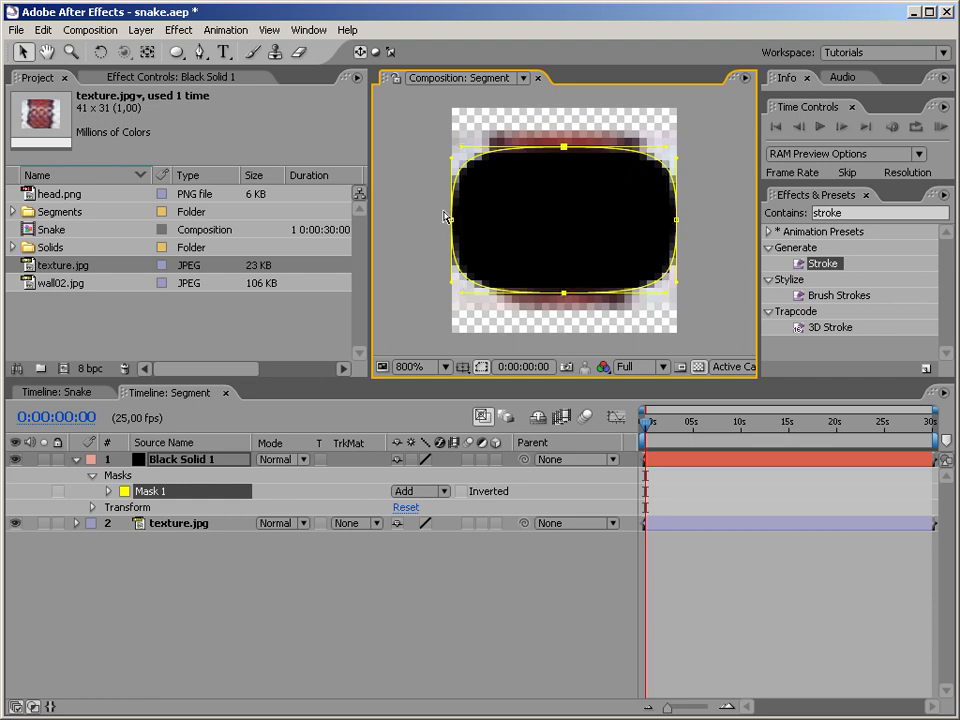
{"action": "left_click", "coordinate": [482, 208]}
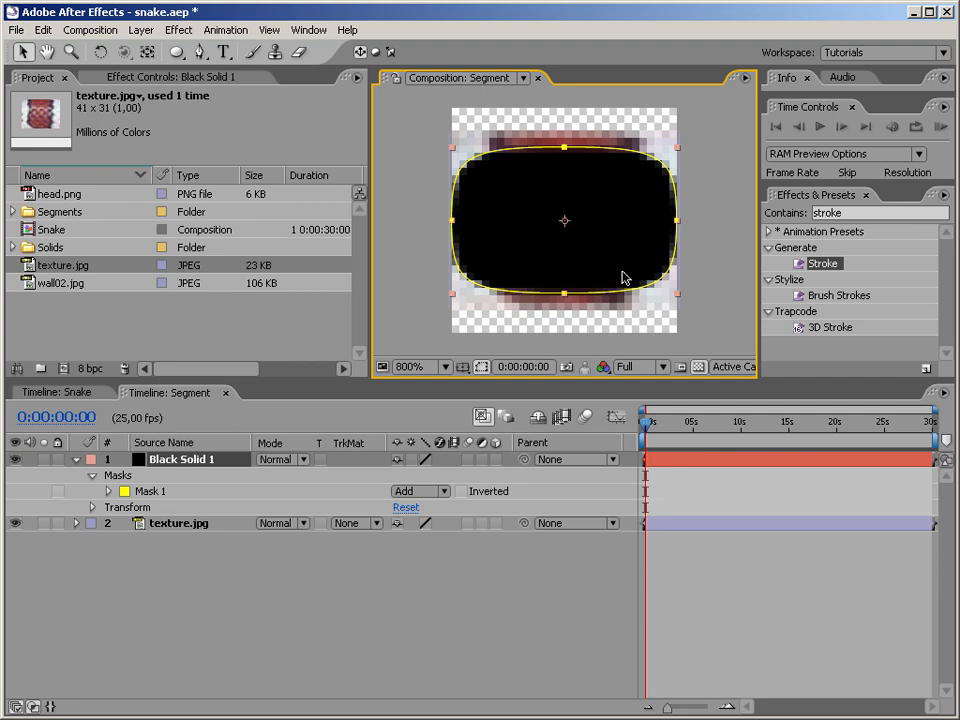
Step: Set texture.jpg's track matte to Alpha Matte "Black Solid 1" and check the cut-out with the transparency grid off and on
{"action": "left_click", "coordinate": [357, 523]}
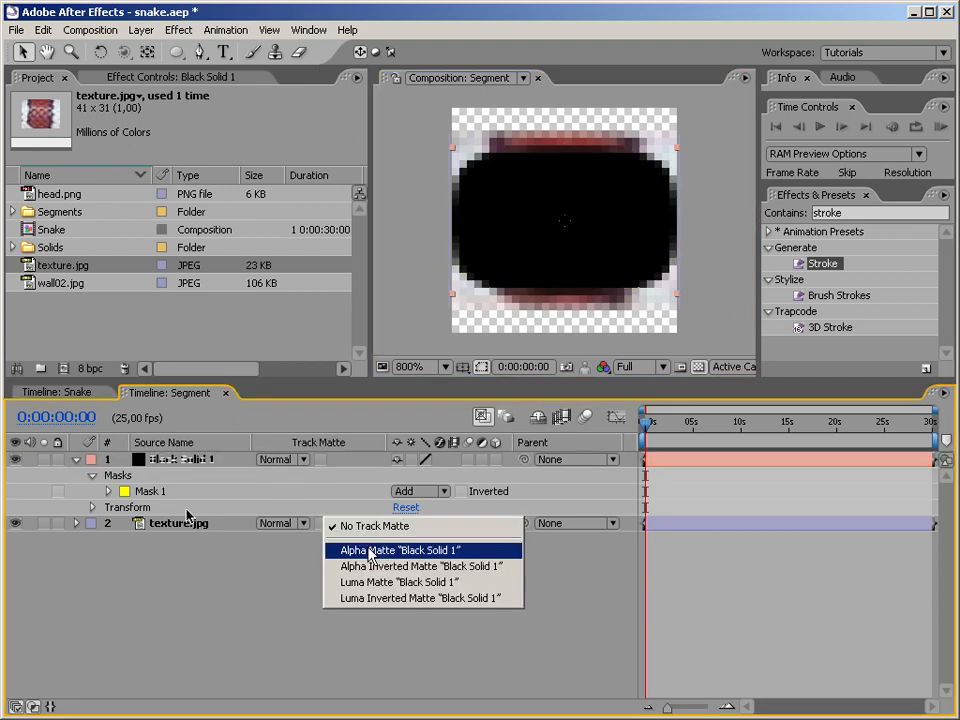
{"action": "left_click", "coordinate": [370, 552]}
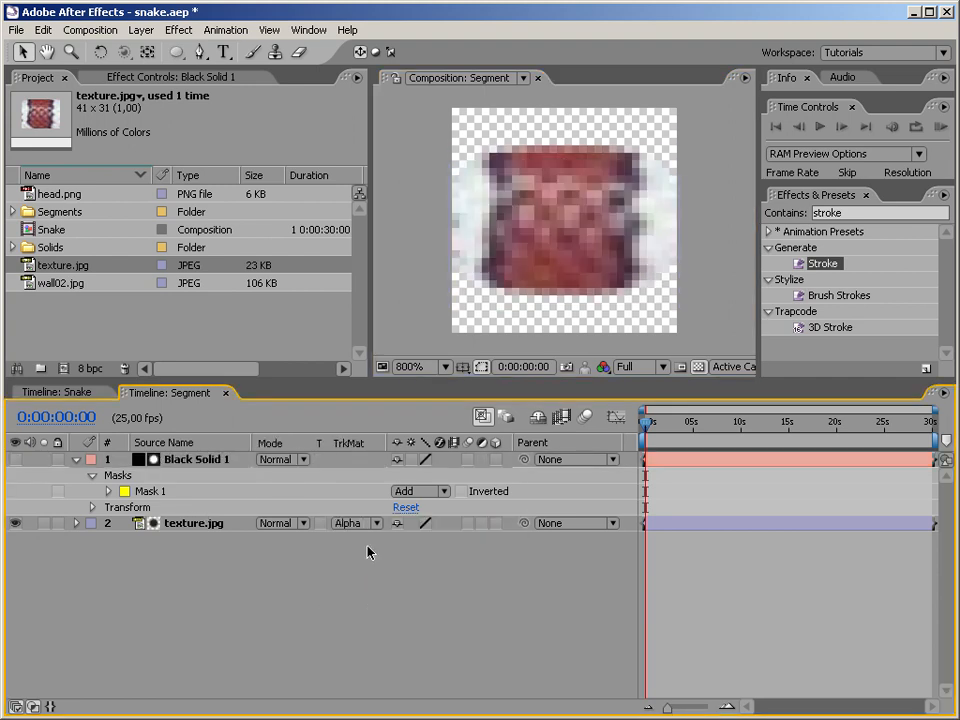
{"action": "left_click", "coordinate": [698, 367]}
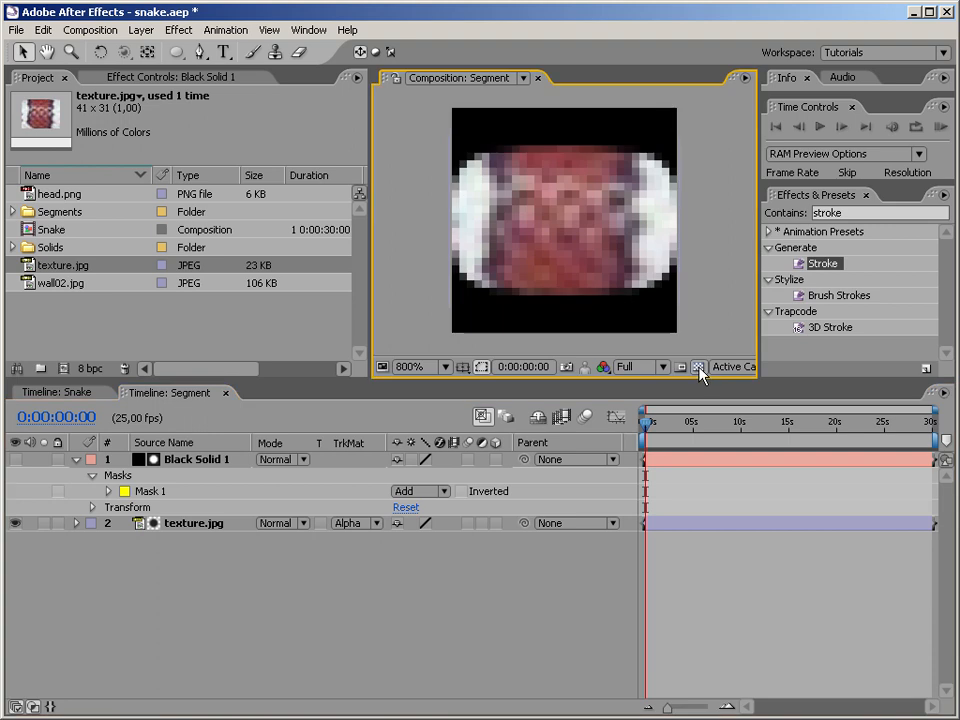
{"action": "left_click", "coordinate": [698, 367]}
{"action": "left_click", "coordinate": [699, 367]}
{"action": "left_click", "coordinate": [699, 367]}
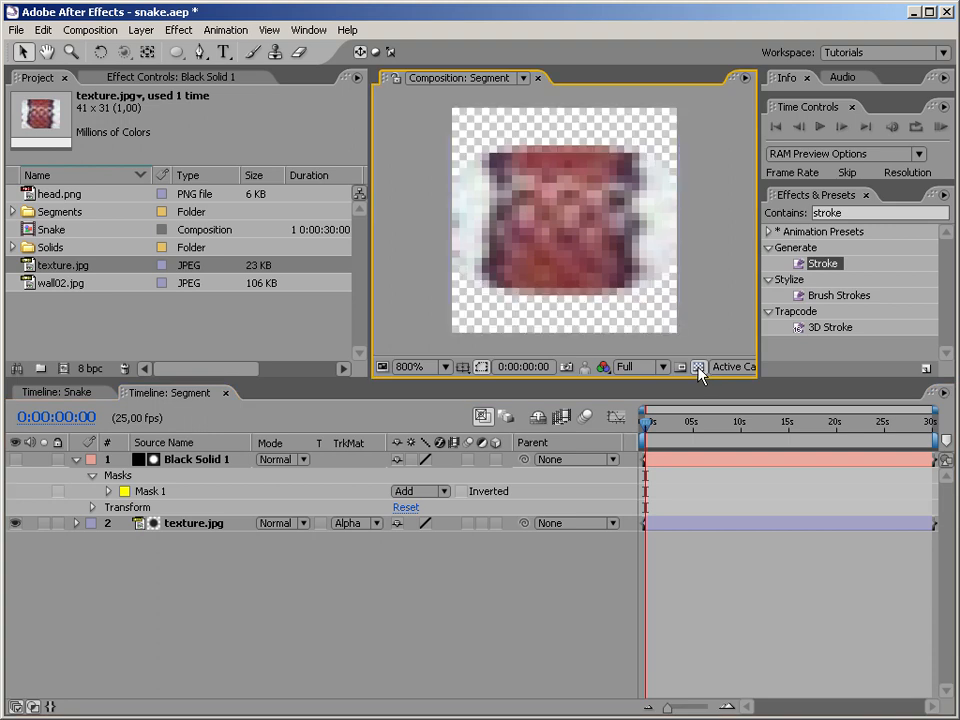
Step: Switch to the Snake composition, turn off its transparency grid and scrub to 0:00:04:02
{"action": "left_click", "coordinate": [70, 392]}
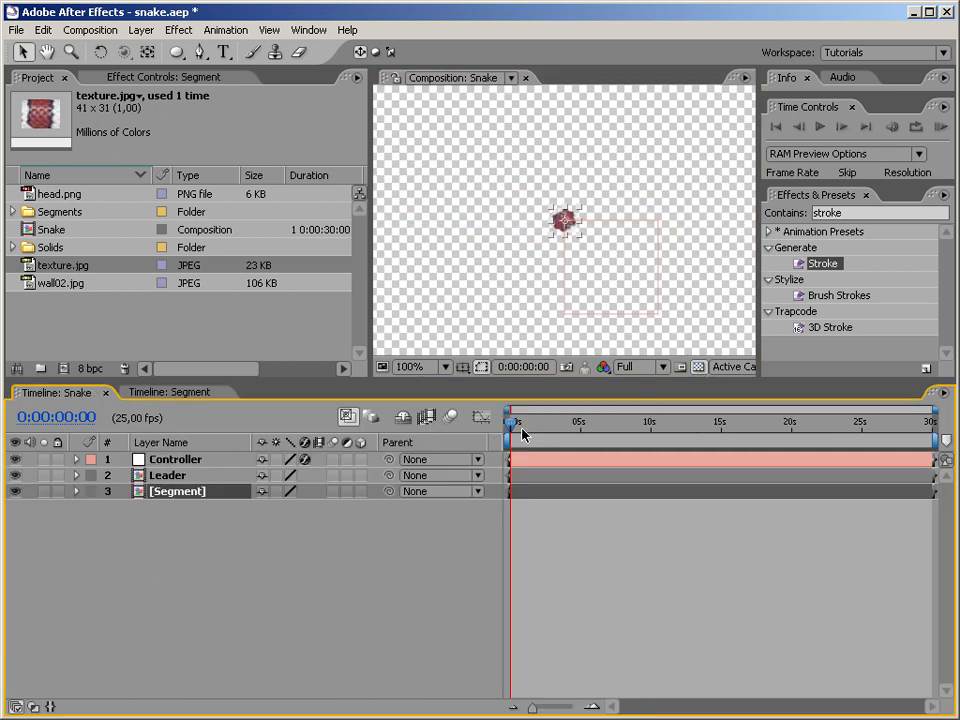
{"action": "left_click", "coordinate": [699, 367]}
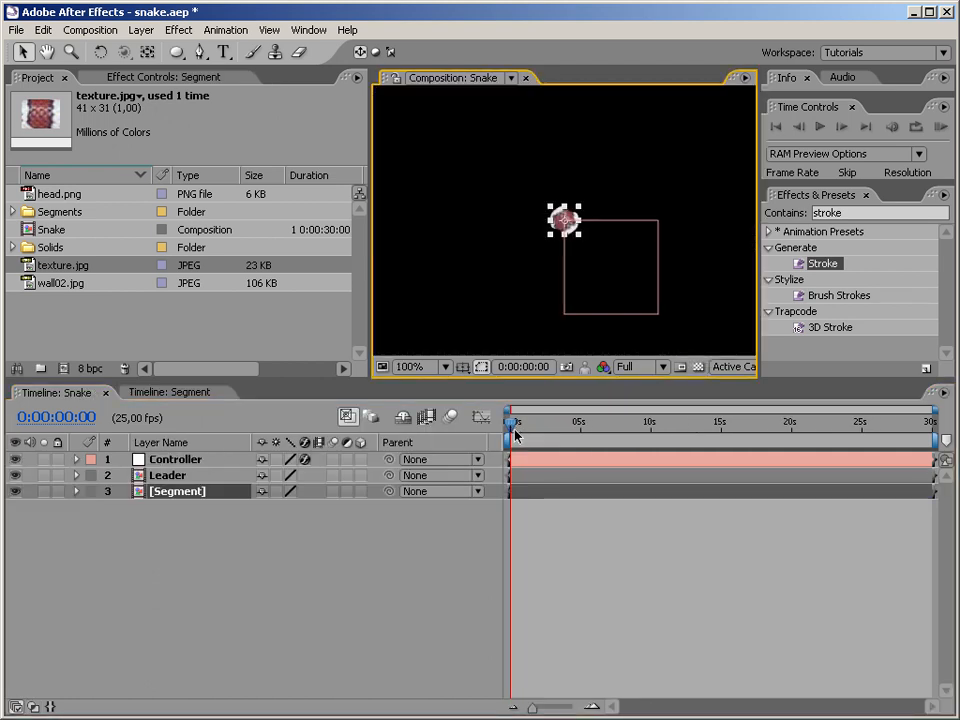
{"action": "left_click_drag", "start_coordinate": [520, 440], "coordinate": [567, 430]}
{"action": "left_click", "coordinate": [272, 531]}
Step: Duplicate the textured Segment layer nine times and scrub the Snake composition to 0:00:17:03
{"action": "left_click", "coordinate": [190, 491]}
{"action": "key", "text": "ctrl+d"}
{"action": "key", "text": "ctrl+d"}
{"action": "key", "text": "ctrl+d"}
{"action": "key", "text": "ctrl+d"}
{"action": "key", "text": "ctrl+d"}
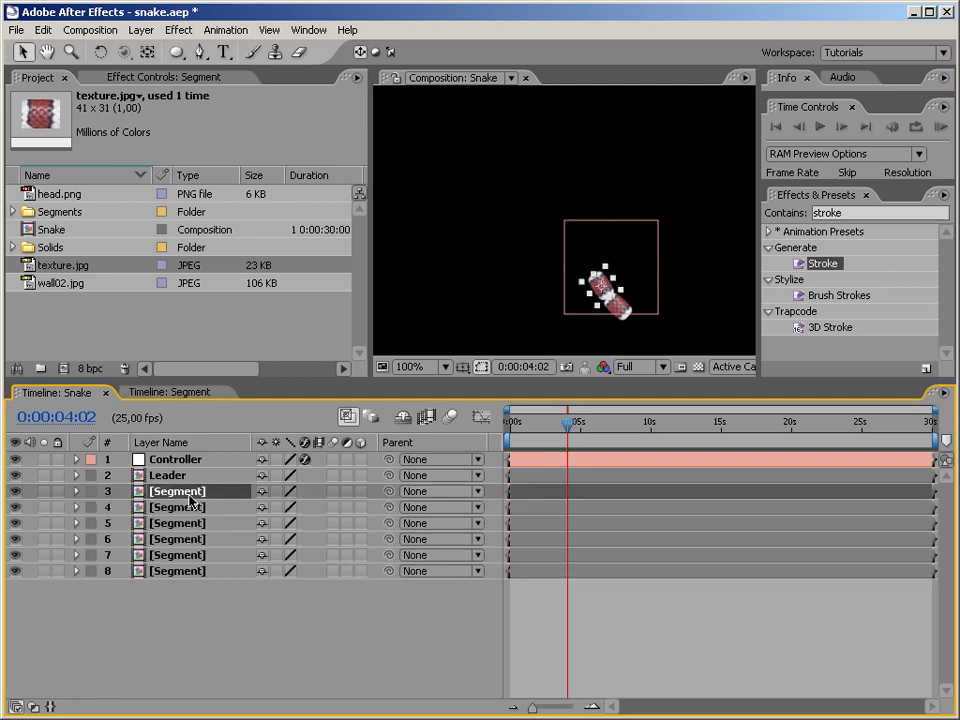
{"action": "key", "text": "ctrl+d"}
{"action": "key", "text": "ctrl+d"}
{"action": "key", "text": "ctrl+d"}
{"action": "key", "text": "ctrl+d"}
{"action": "left_click_drag", "start_coordinate": [567, 428], "coordinate": [753, 405]}
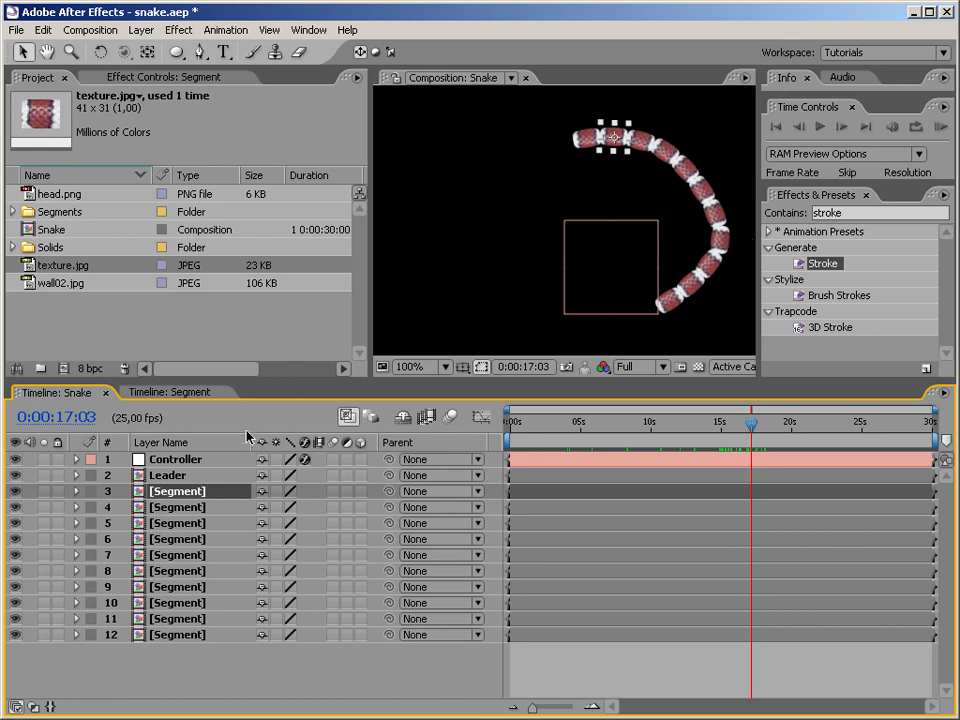
Step: Set the Controller layer's Time Offset slider to 916 to tighten the spacing between segments
{"action": "left_click", "coordinate": [194, 461]}
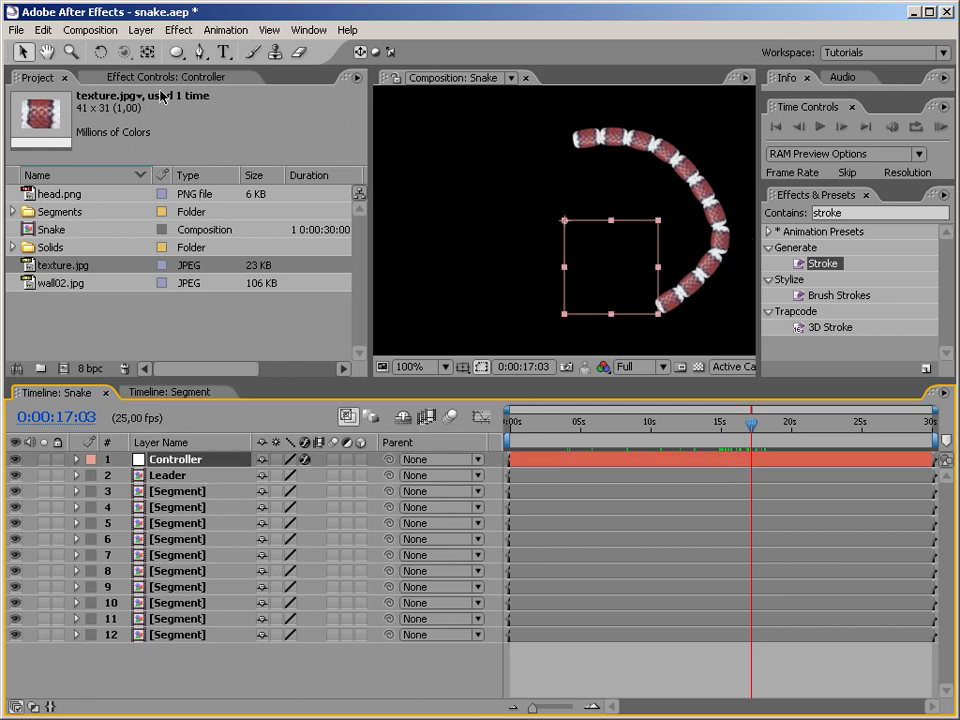
{"action": "left_click", "coordinate": [130, 77]}
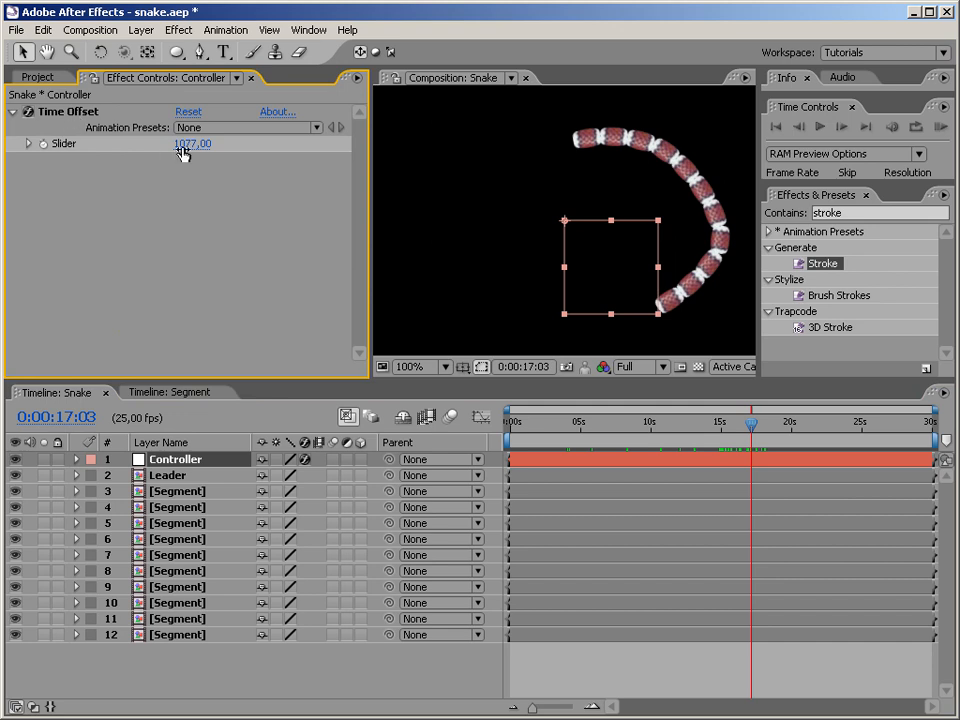
{"action": "left_click_drag", "start_coordinate": [185, 144], "coordinate": [28, 114]}
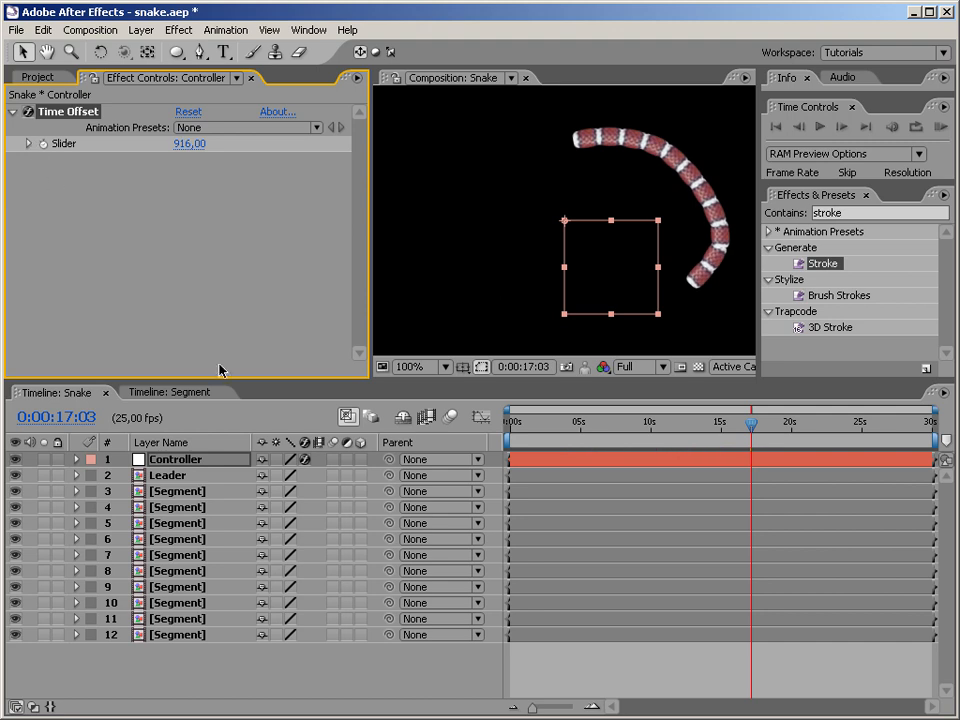
Step: Duplicate Segment layers 4 through 10 as a group twice to lengthen the snake's body
{"action": "left_click", "coordinate": [185, 508]}
{"action": "left_click", "coordinate": [189, 606], "text": "shift"}
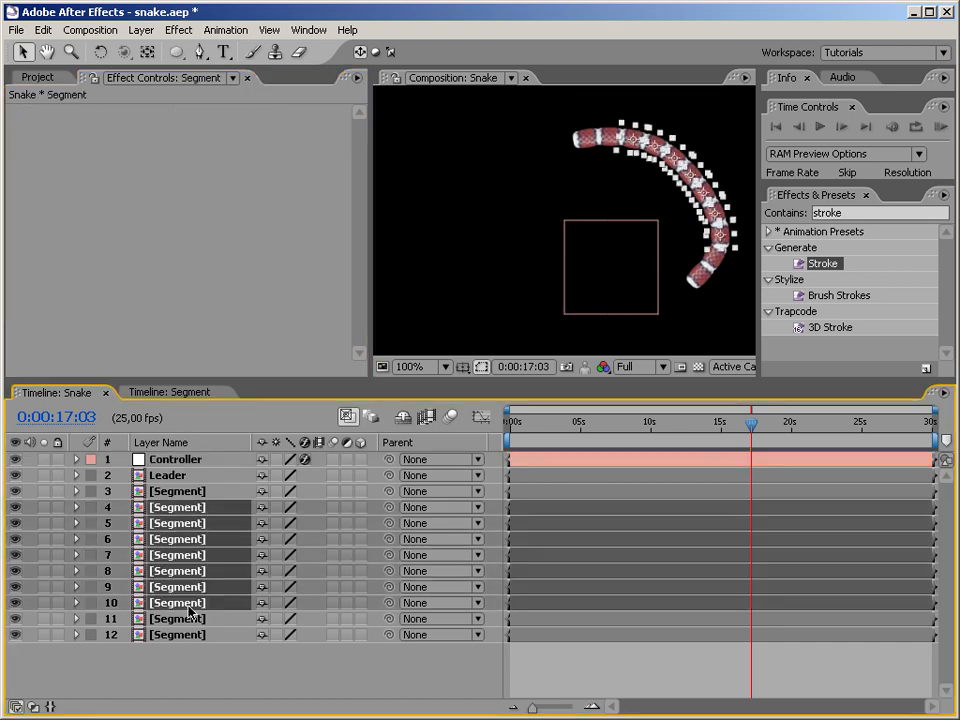
{"action": "key", "text": "ctrl+d"}
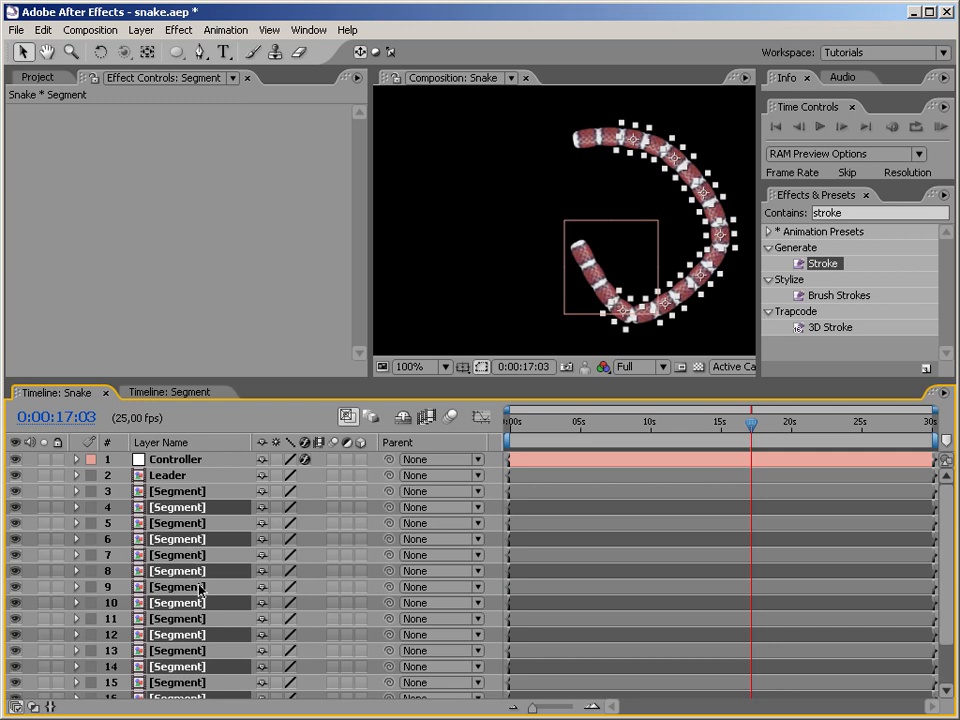
{"action": "key", "text": "ctrl+d"}
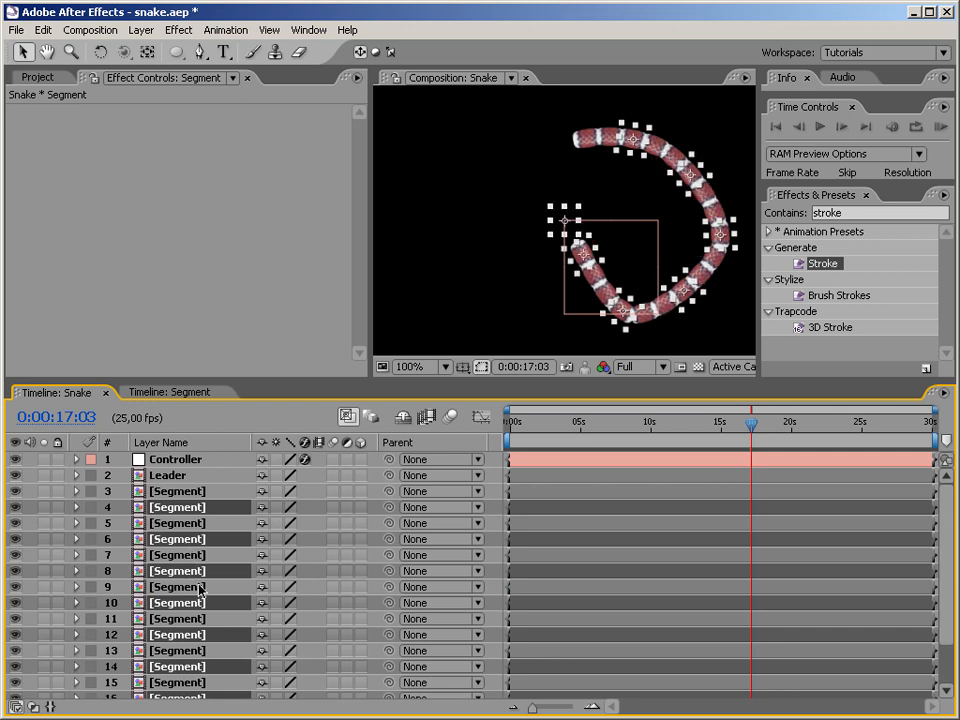
Step: Move the Snake composition to 0:00:25:00 and delete Segment layers 4 through 26, keeping only the first Segment layer
{"action": "left_click_drag", "start_coordinate": [751, 424], "coordinate": [893, 428]}
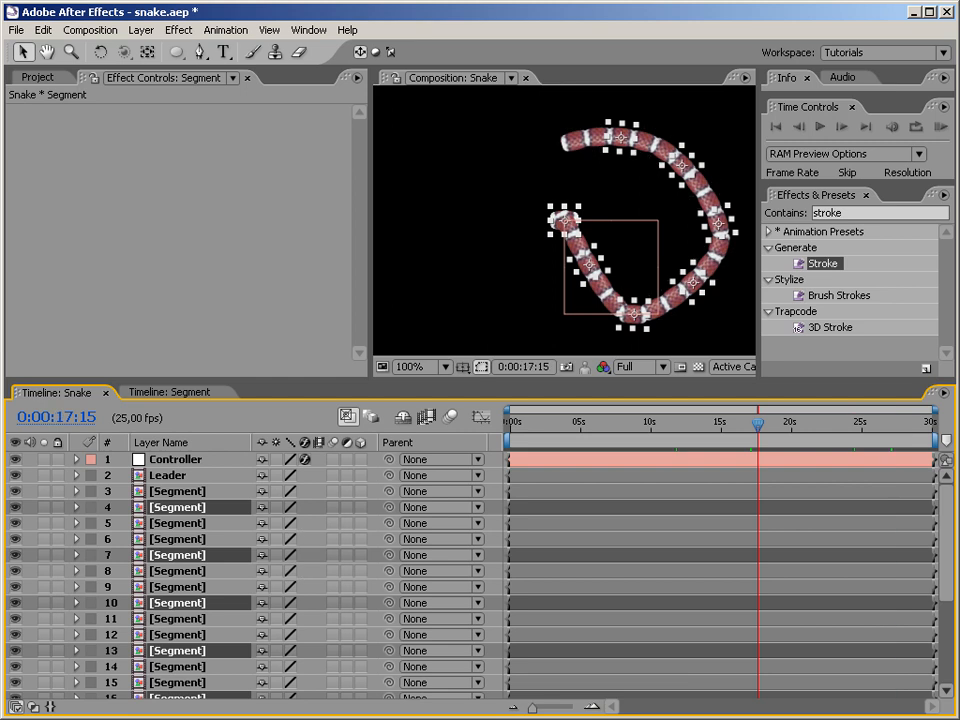
{"action": "left_click", "coordinate": [861, 426]}
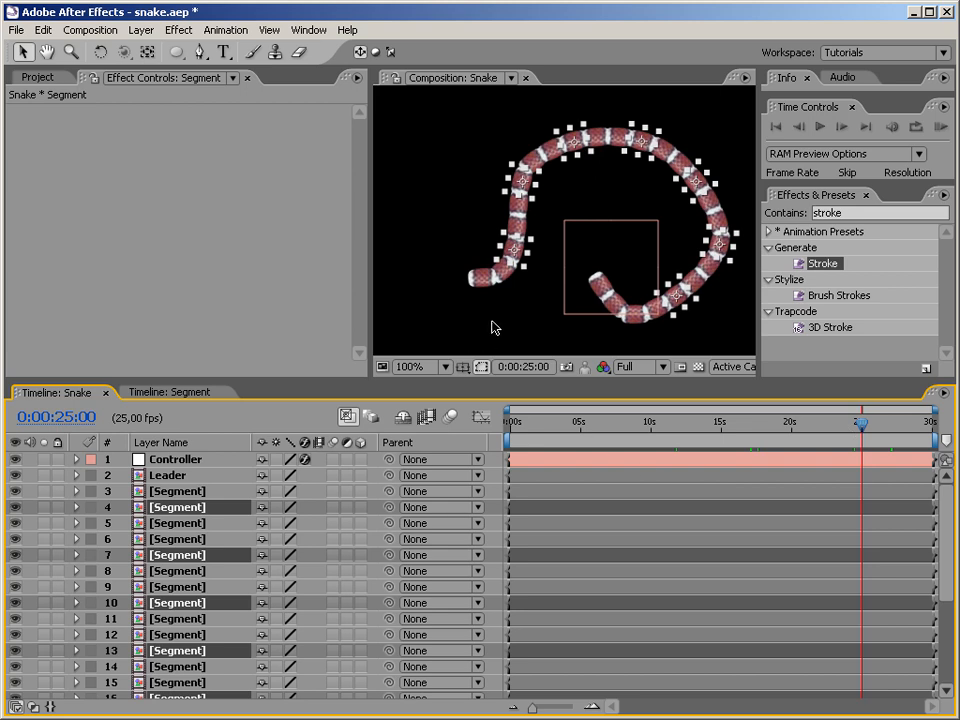
{"action": "left_click", "coordinate": [180, 509]}
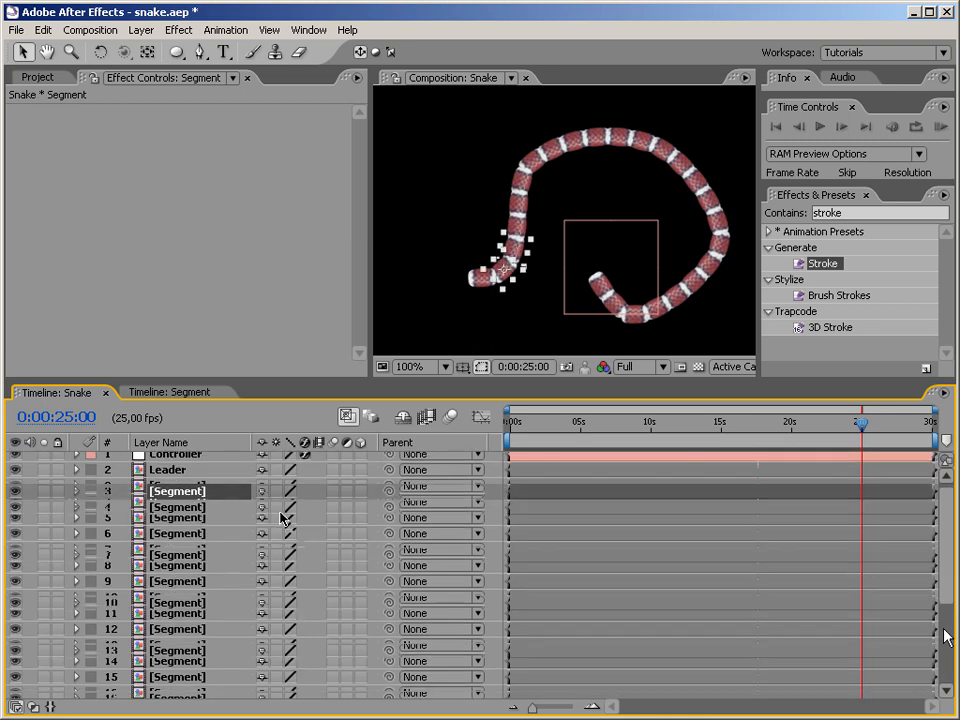
{"action": "left_click", "coordinate": [170, 506]}
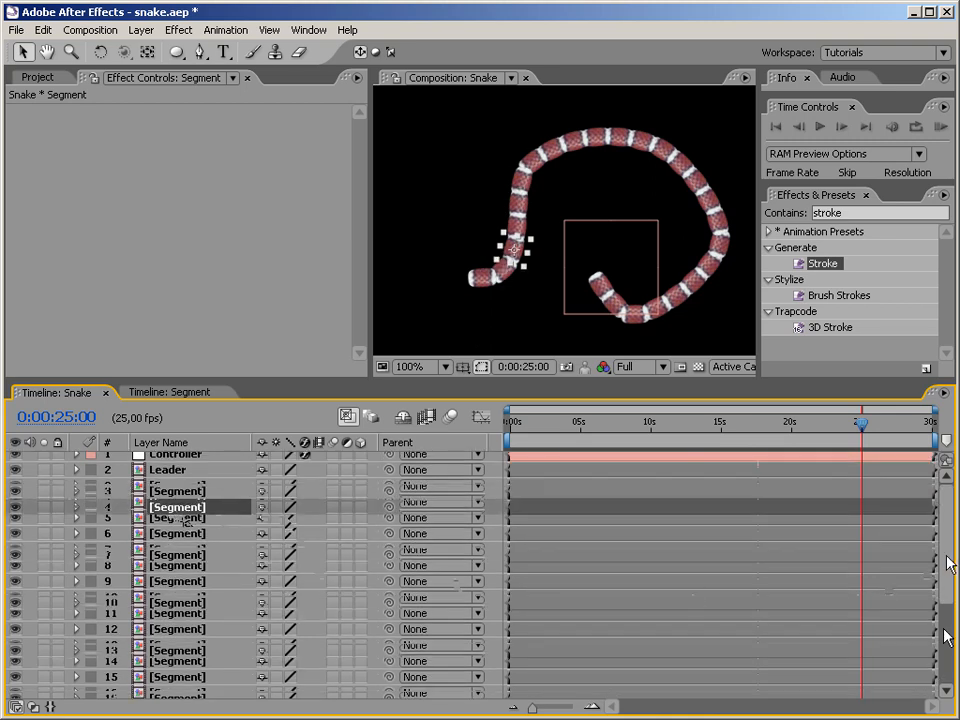
{"action": "left_click_drag", "start_coordinate": [946, 558], "coordinate": [940, 684]}
{"action": "left_click", "coordinate": [189, 692], "text": "shift"}
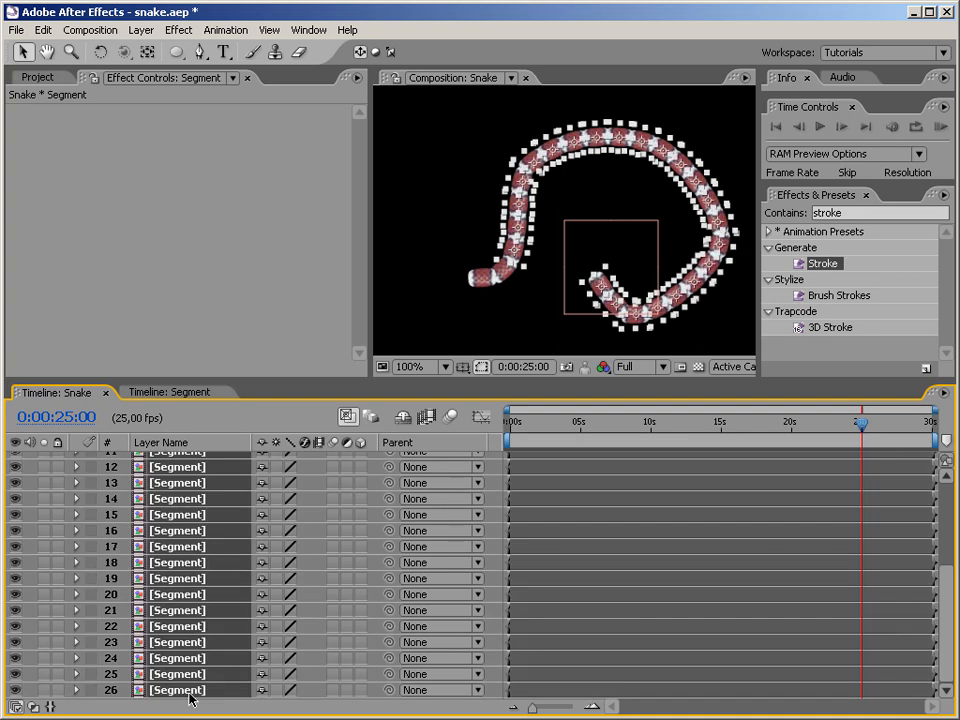
{"action": "key", "text": "Delete"}
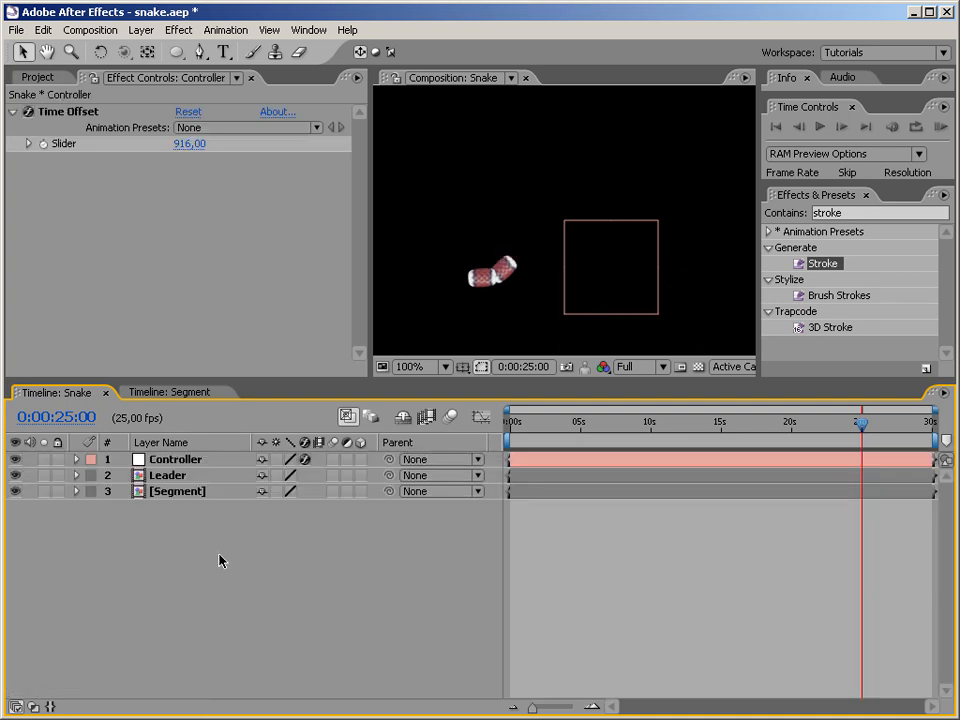
{"action": "left_click", "coordinate": [163, 491]}
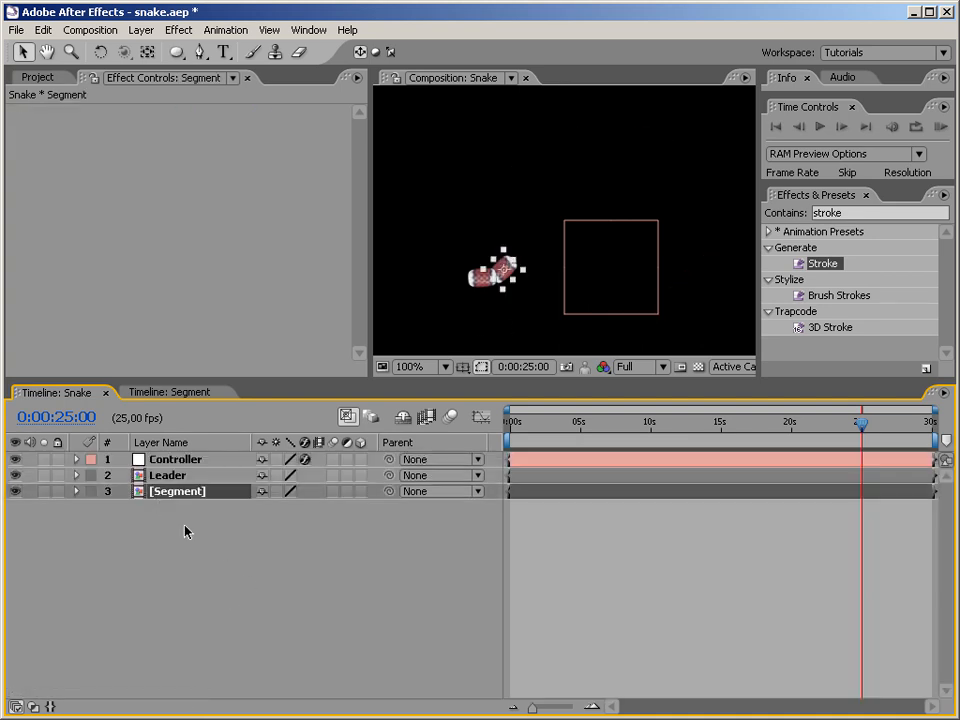
{"action": "left_click", "coordinate": [180, 513]}
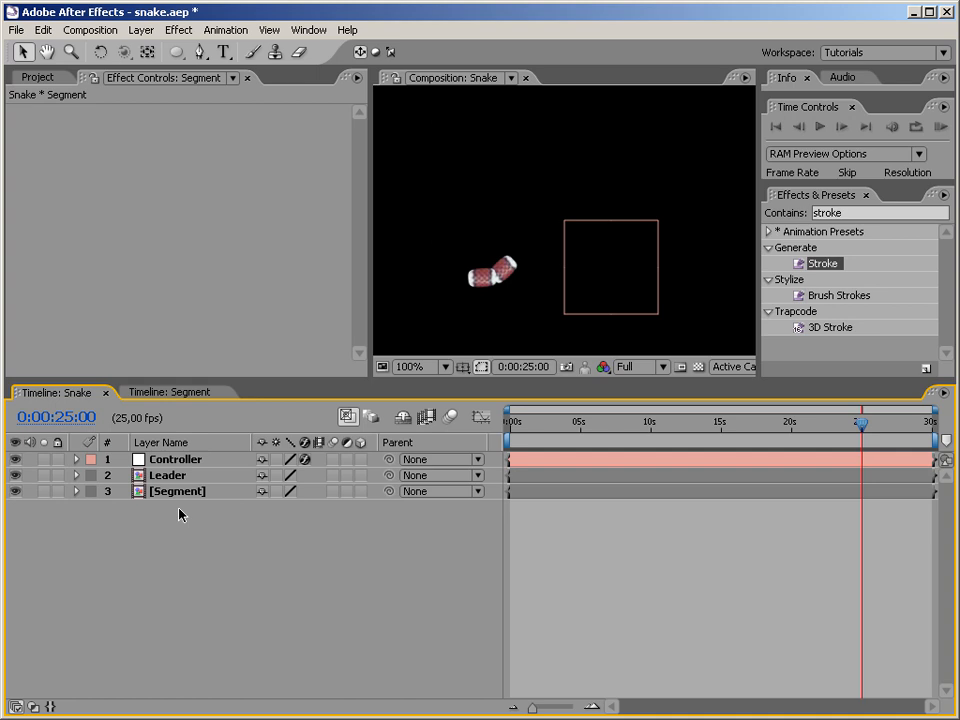
Step: Duplicate the Segment composition in the project's Segments folder and rename the copy Head
{"action": "left_click", "coordinate": [44, 79]}
{"action": "left_click", "coordinate": [64, 310]}
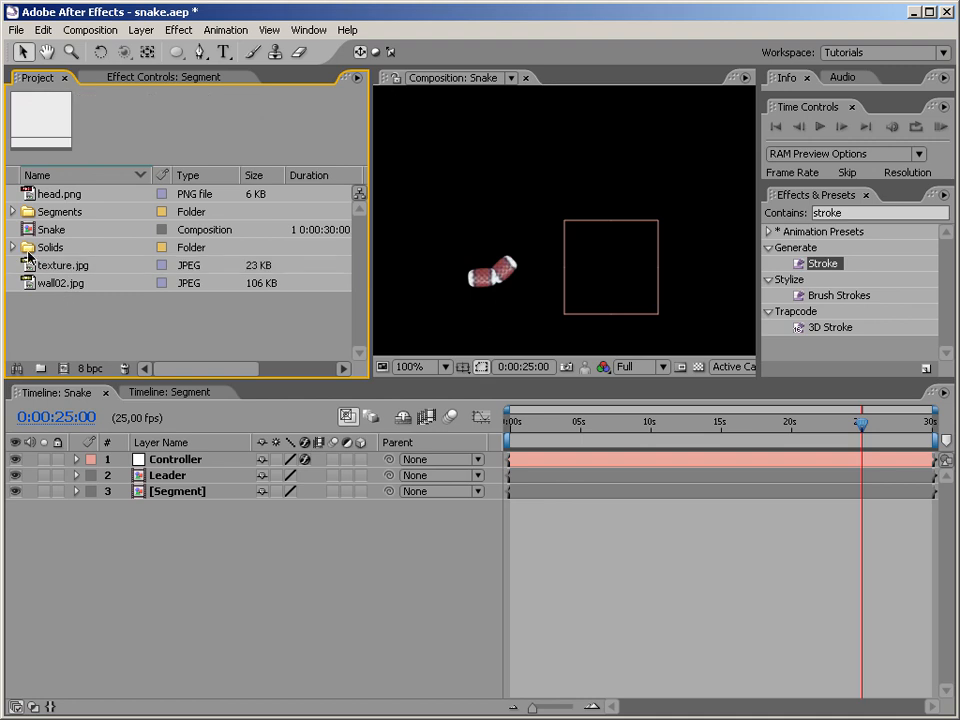
{"action": "left_click", "coordinate": [13, 212]}
{"action": "left_click", "coordinate": [80, 230]}
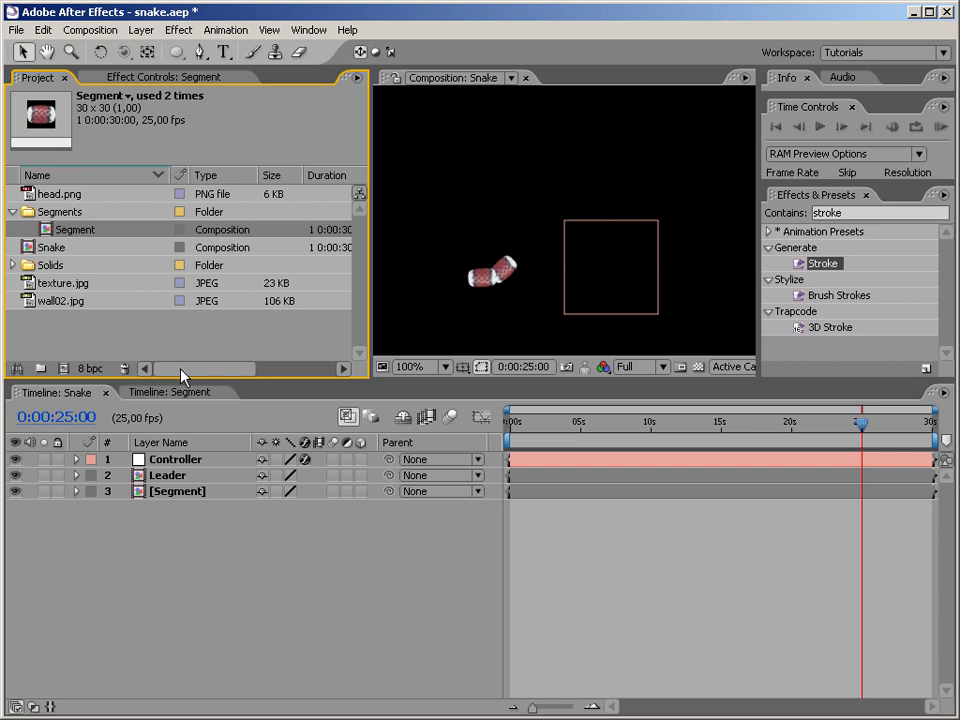
{"action": "key", "text": "ctrl+d"}
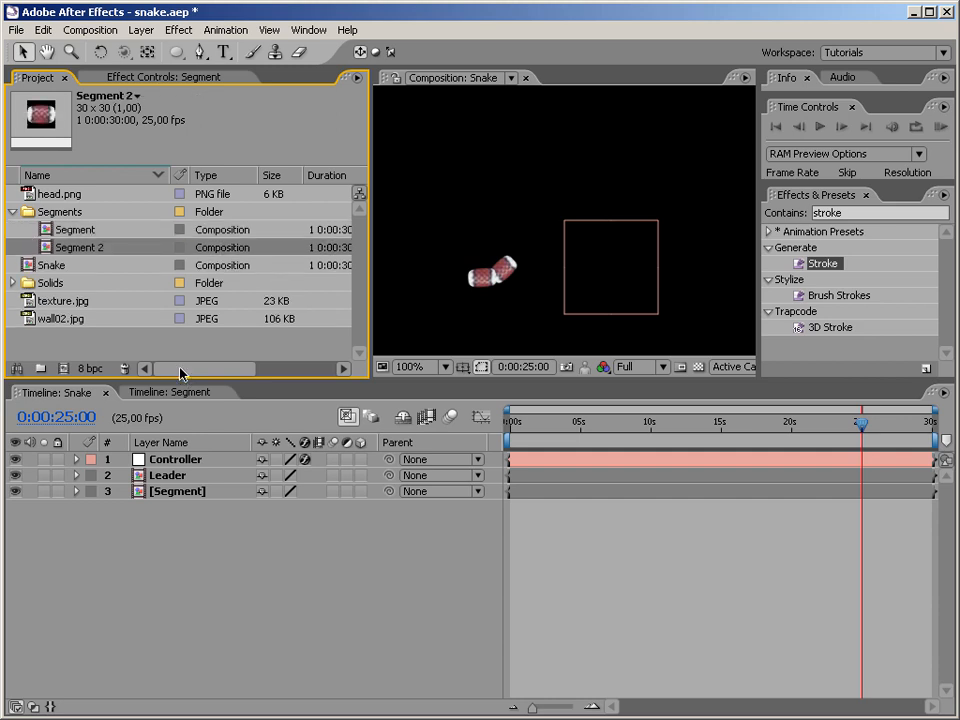
{"action": "key", "text": "Return"}
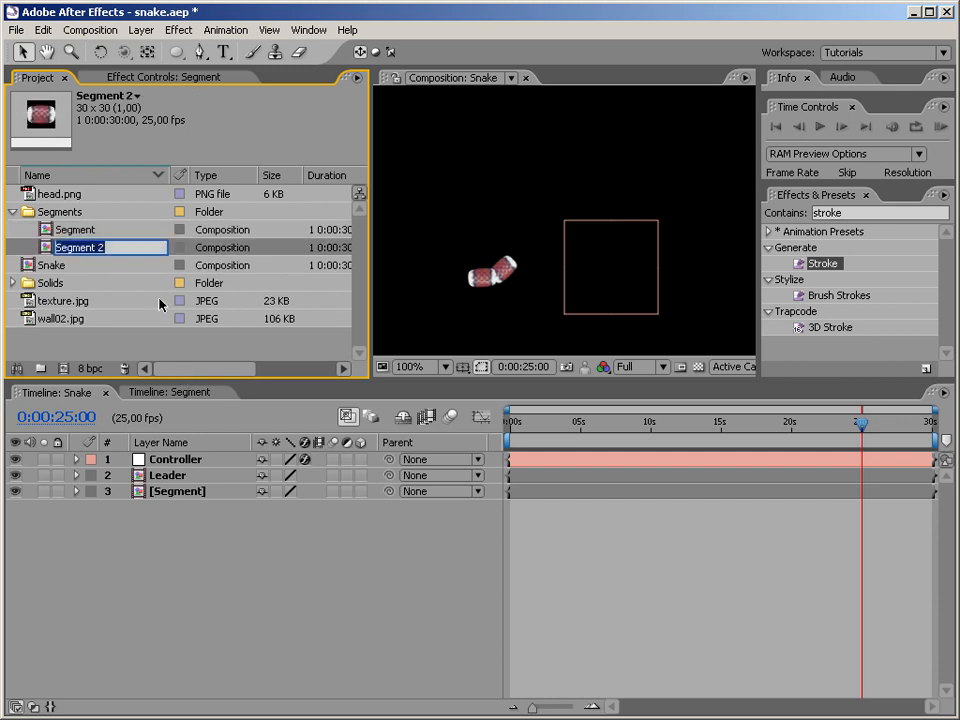
{"action": "type", "text": "Head"}
{"action": "key", "text": "Return"}
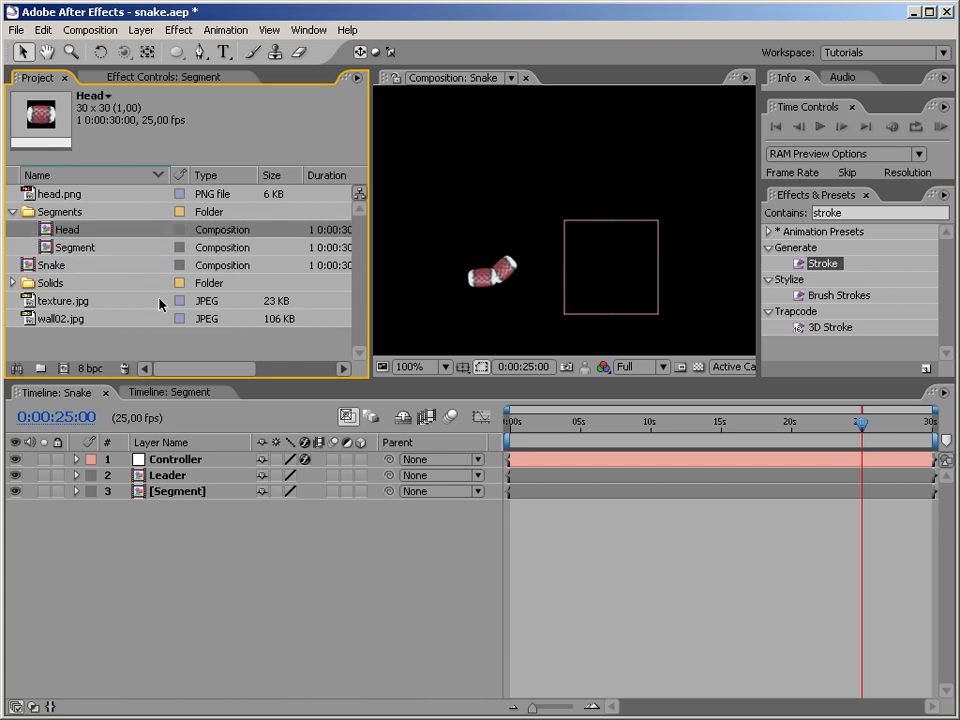
Step: Open the Head composition and replace the source of its texture.jpg layer with head.png
{"action": "double_click", "coordinate": [49, 235]}
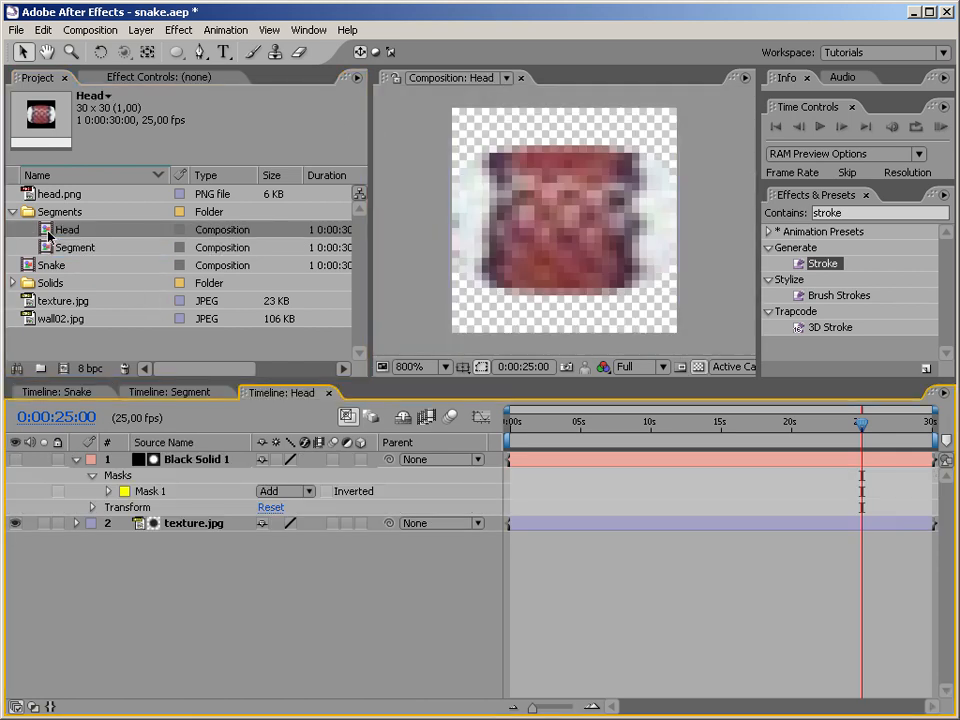
{"action": "left_click", "coordinate": [180, 523]}
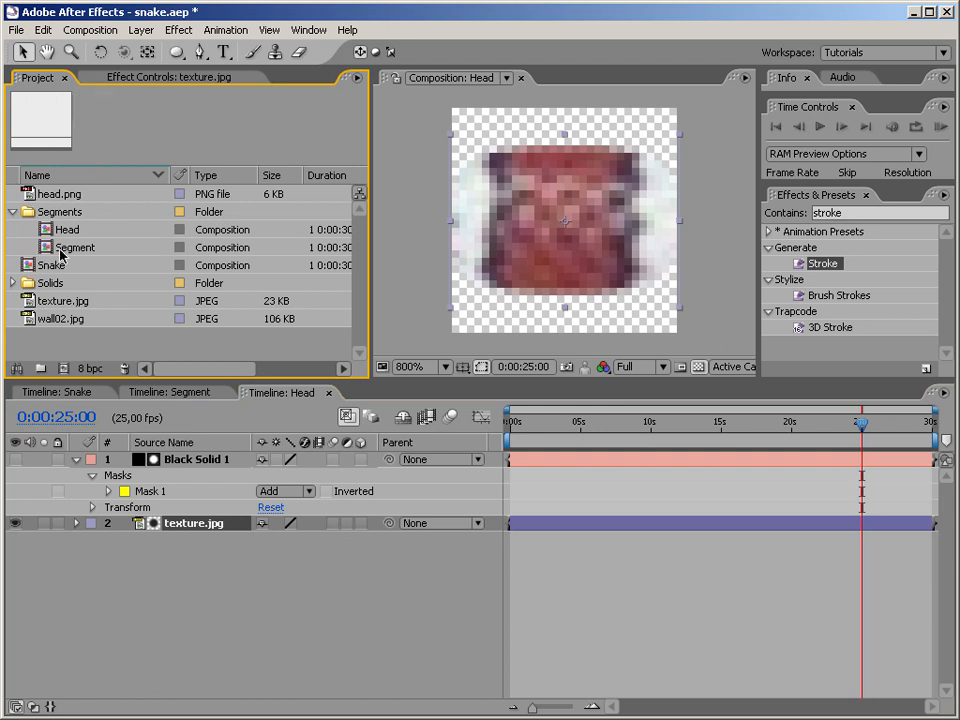
{"action": "left_click", "coordinate": [33, 198]}
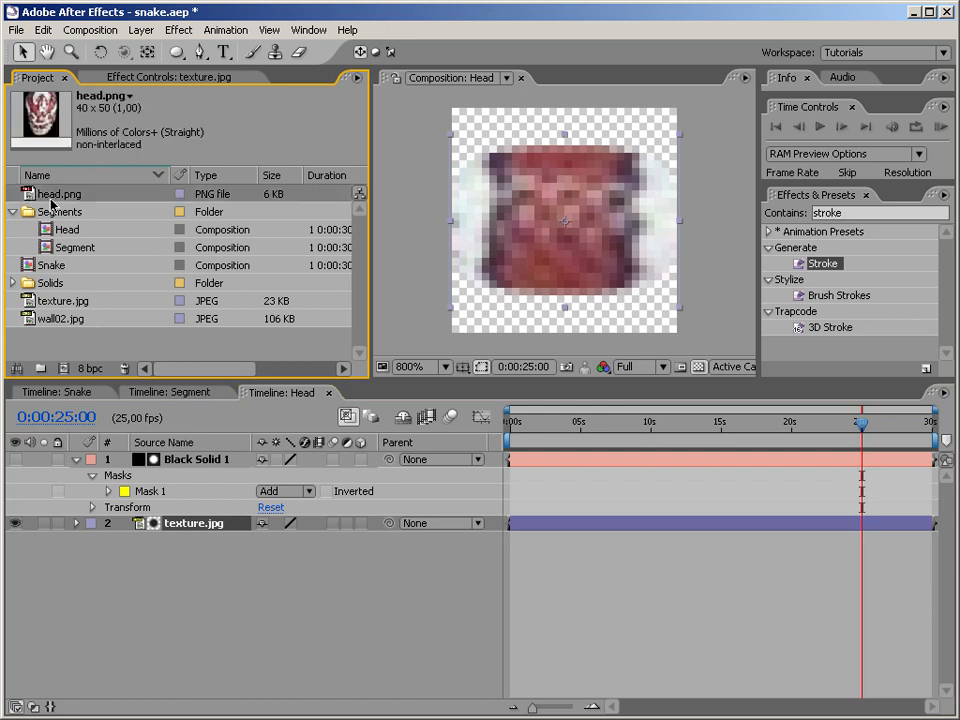
{"action": "left_click_drag", "start_coordinate": [33, 195], "coordinate": [148, 533]}
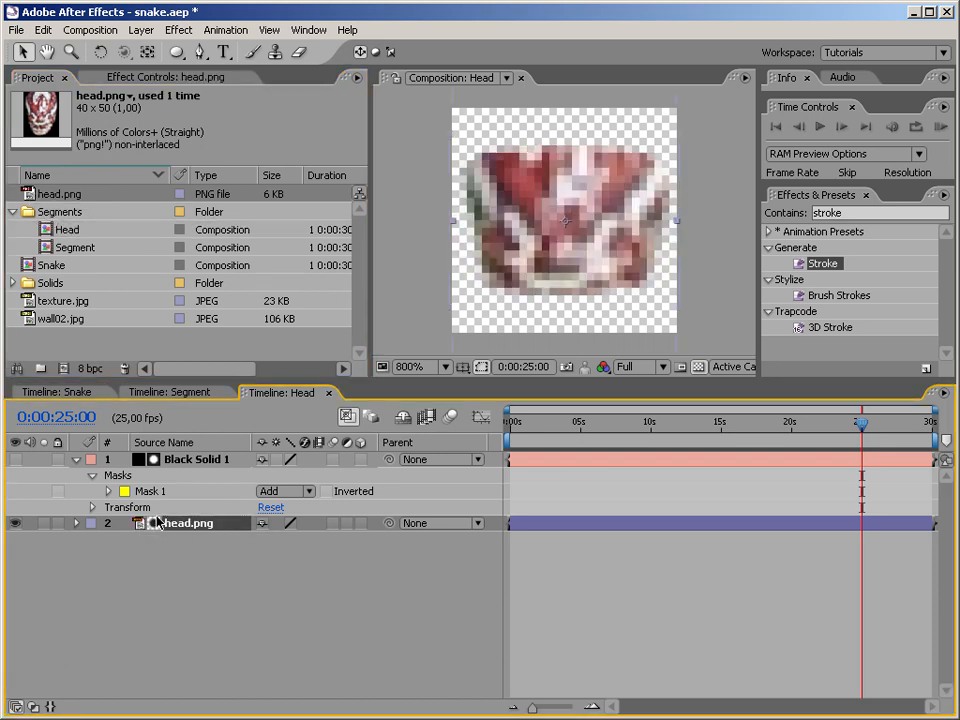
Step: Show the layer mode and track matte settings and set the head.png layer to No Track Matte
{"action": "left_click", "coordinate": [33, 706]}
{"action": "left_click", "coordinate": [372, 523]}
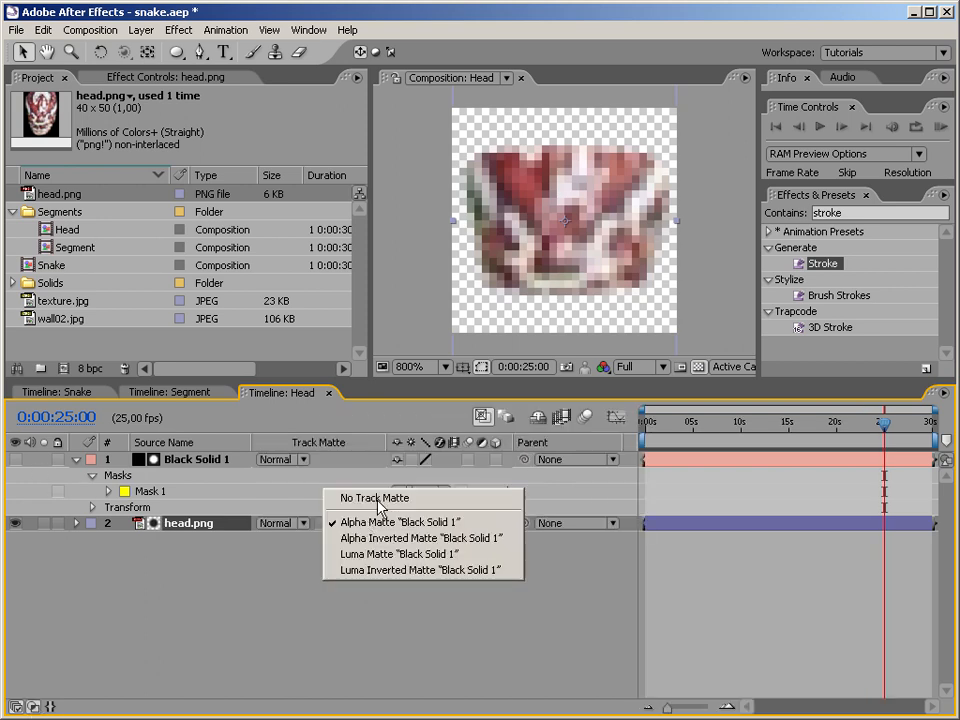
{"action": "left_click", "coordinate": [378, 498]}
{"action": "left_click", "coordinate": [502, 612]}
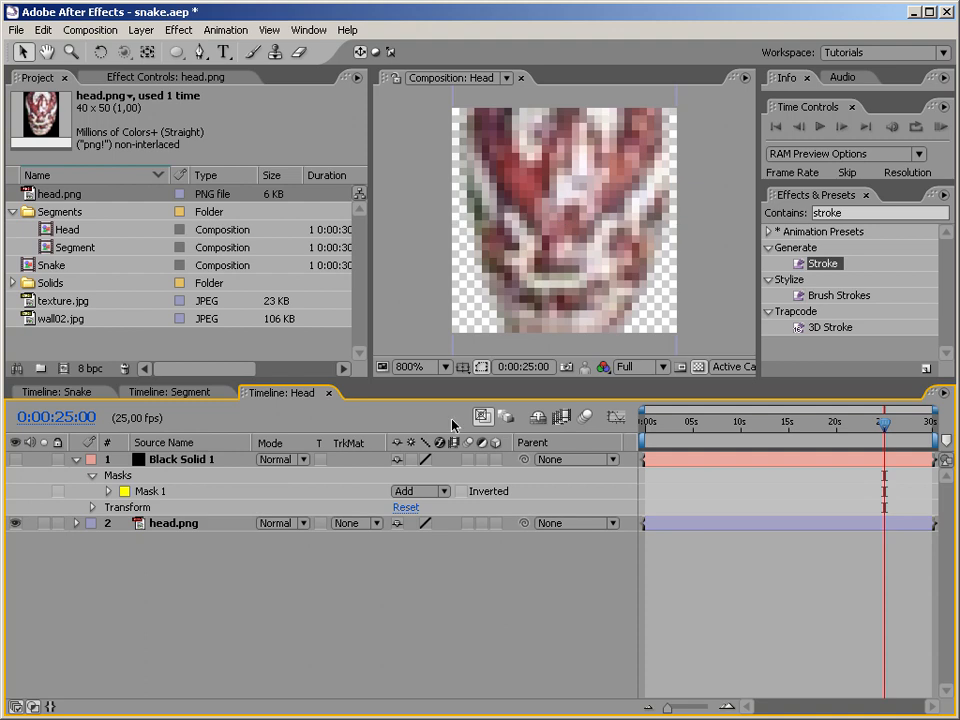
Step: Rotate the head.png layer to -90° and scale it uniformly to 58.6%
{"action": "left_click", "coordinate": [166, 528]}
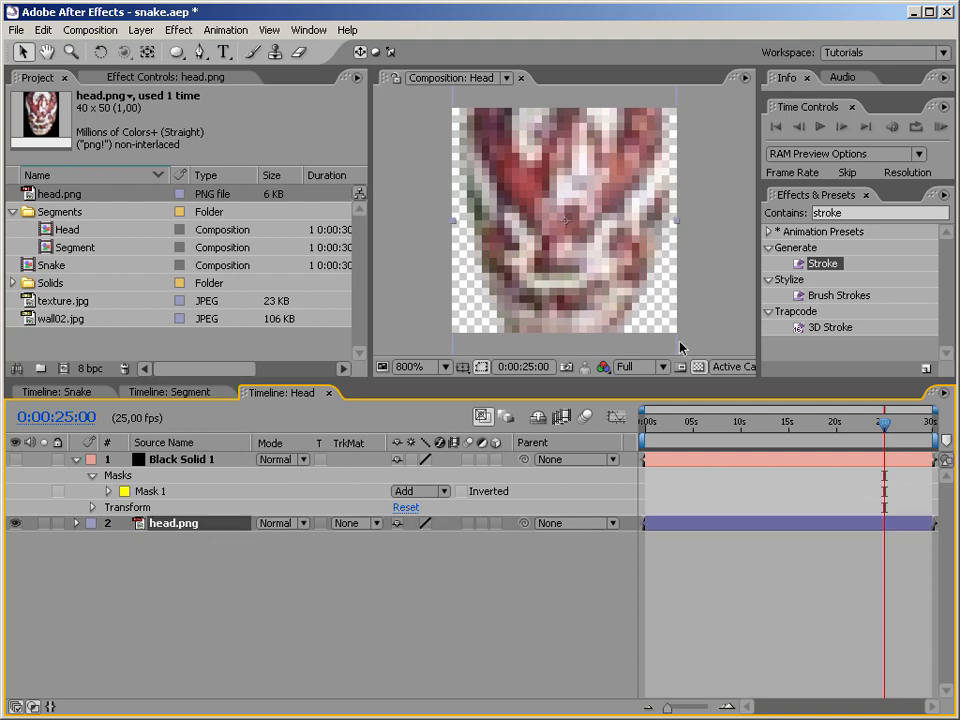
{"action": "left_click", "coordinate": [76, 523]}
{"action": "left_click", "coordinate": [92, 540]}
{"action": "left_click_drag", "start_coordinate": [432, 587], "coordinate": [392, 589]}
{"action": "left_click", "coordinate": [420, 604]}
{"action": "type", "text": "-90"}
{"action": "key", "text": "Return"}
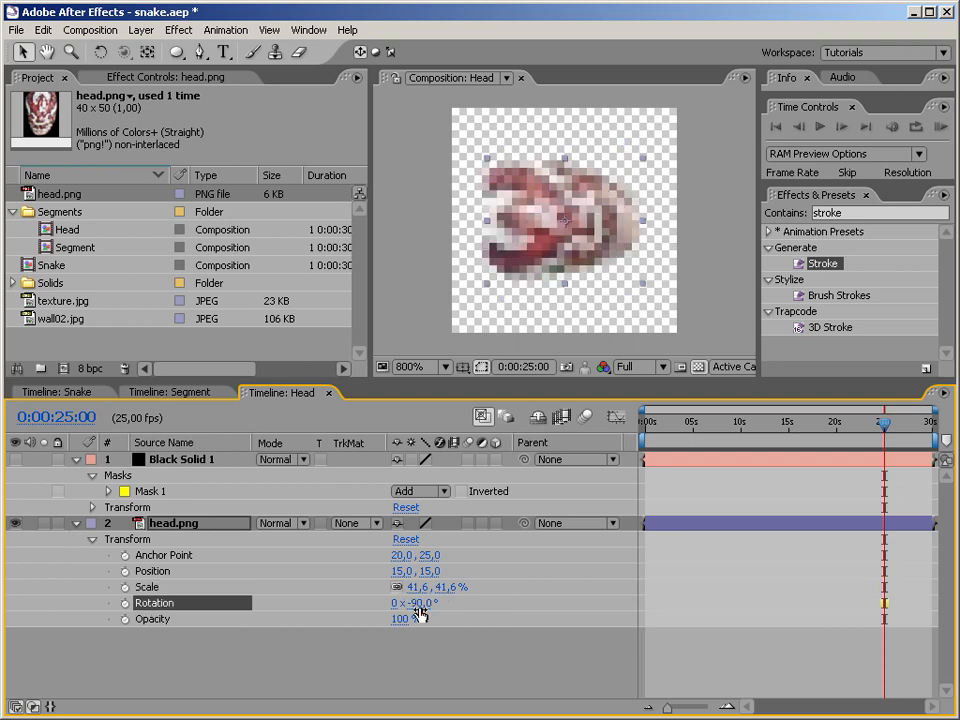
{"action": "left_click", "coordinate": [449, 587]}
{"action": "left_click", "coordinate": [466, 628]}
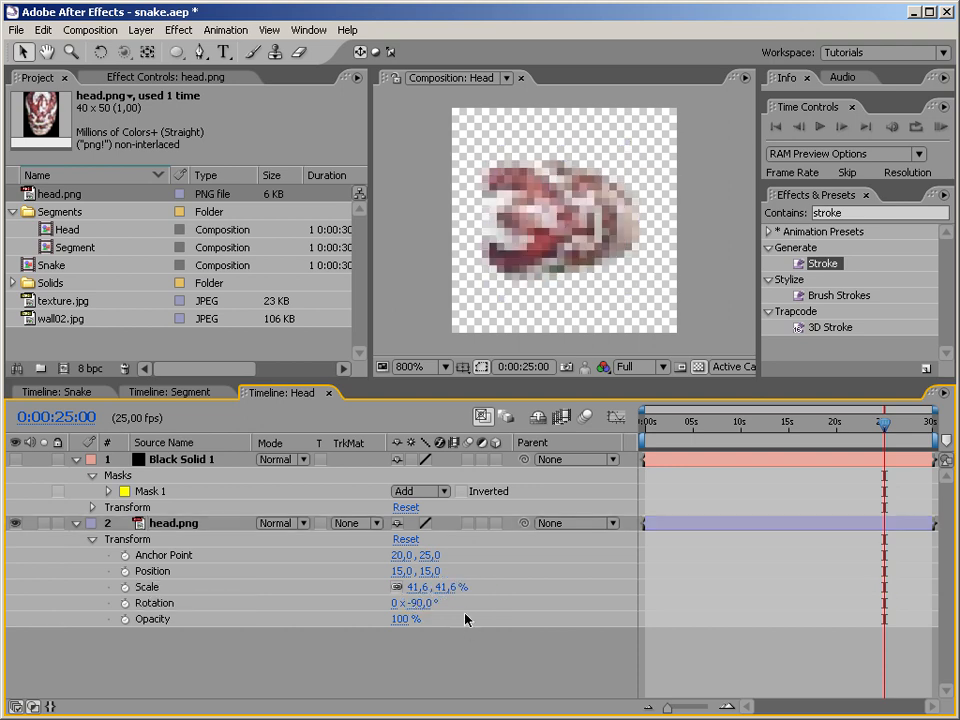
{"action": "left_click_drag", "start_coordinate": [451, 588], "coordinate": [468, 589]}
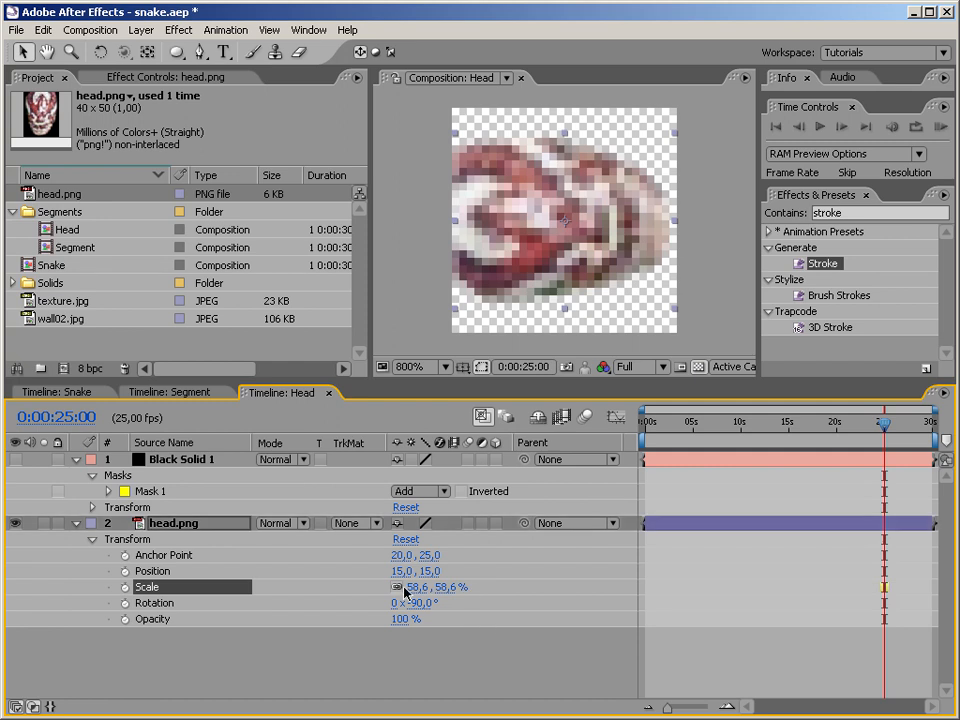
Step: Set the head.png layer's track matte to Alpha Matte "Black Solid 1" and turn off the Head composition's transparency grid
{"action": "left_click", "coordinate": [346, 533]}
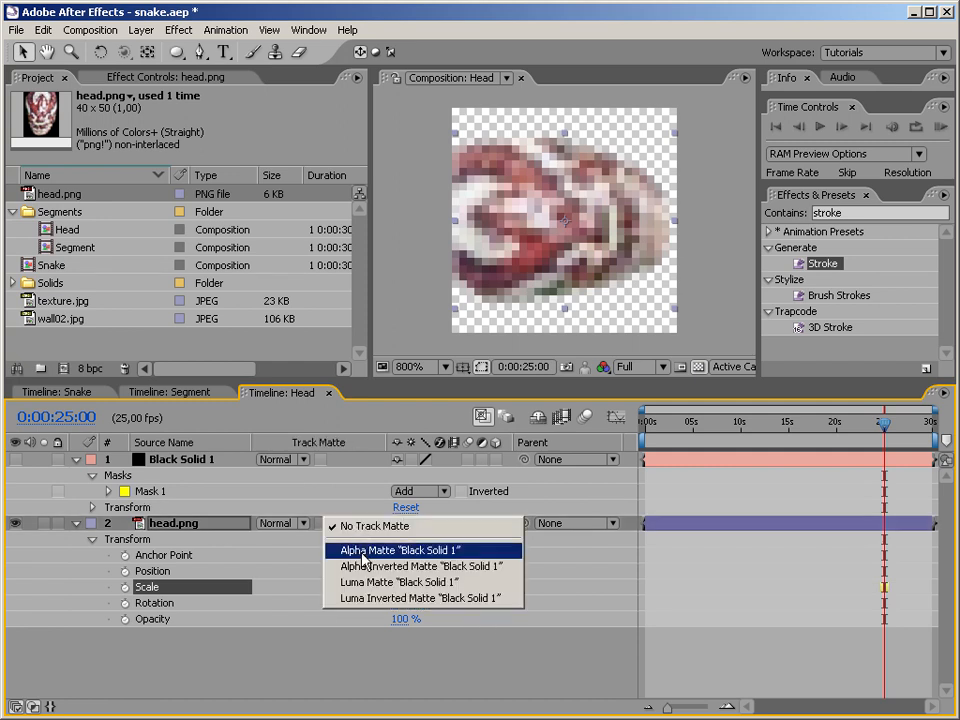
{"action": "left_click", "coordinate": [362, 547]}
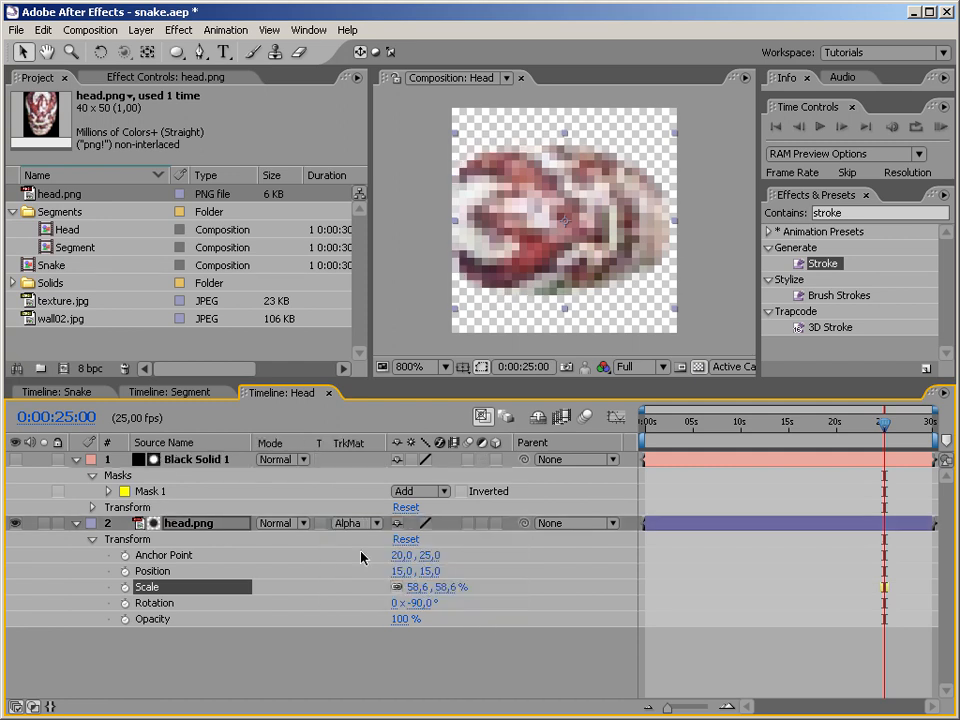
{"action": "left_click", "coordinate": [697, 367]}
{"action": "left_click", "coordinate": [719, 334]}
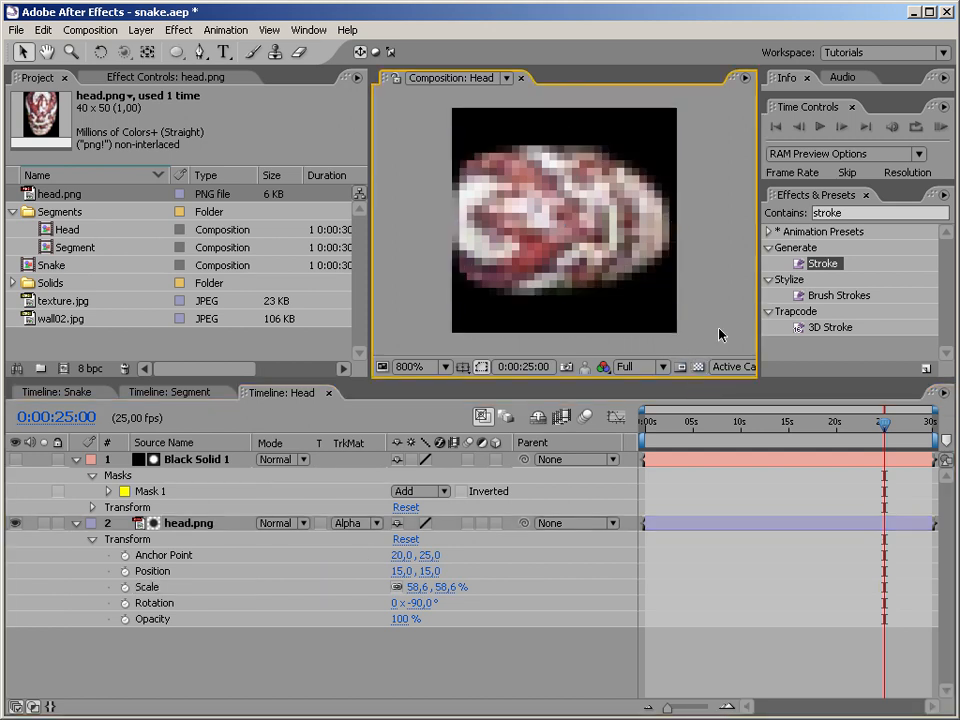
Step: Return to the Snake composition and replace the Leader layer's source with the Head composition
{"action": "left_click", "coordinate": [72, 392]}
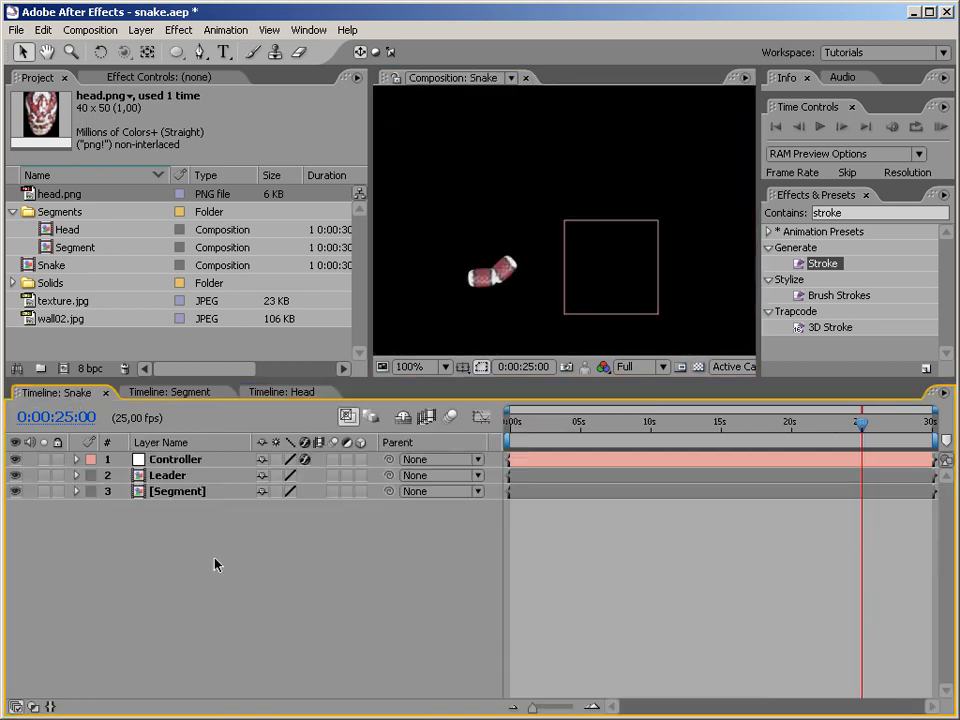
{"action": "left_click", "coordinate": [160, 478]}
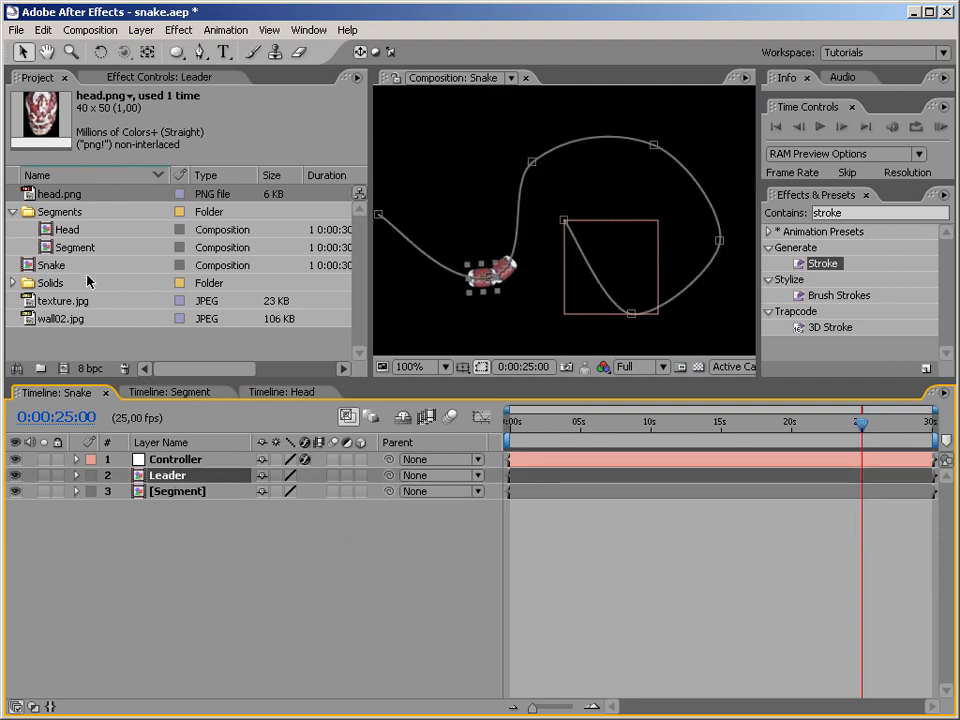
{"action": "left_click", "coordinate": [183, 446]}
{"action": "left_click", "coordinate": [183, 446]}
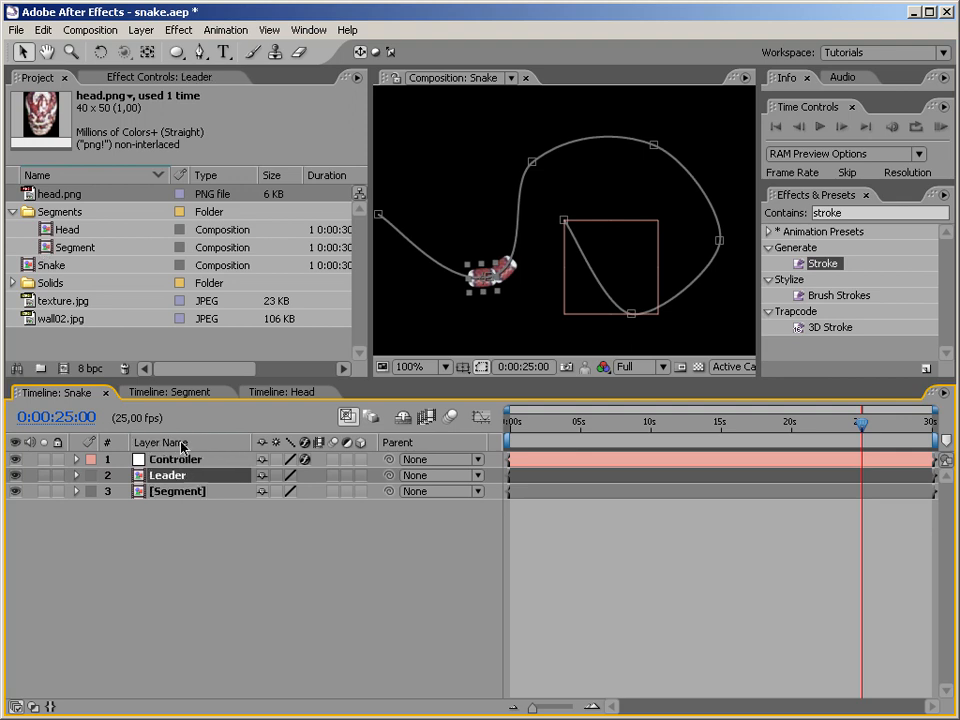
{"action": "left_click", "coordinate": [55, 231]}
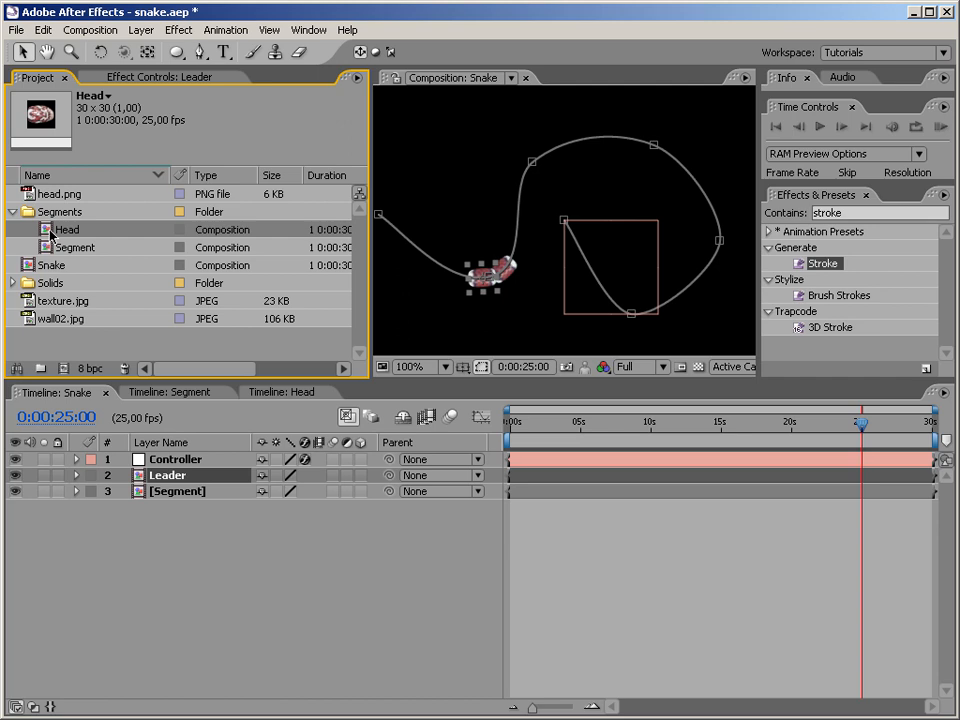
{"action": "left_click_drag", "start_coordinate": [48, 236], "coordinate": [152, 485]}
{"action": "key", "text": "F2"}
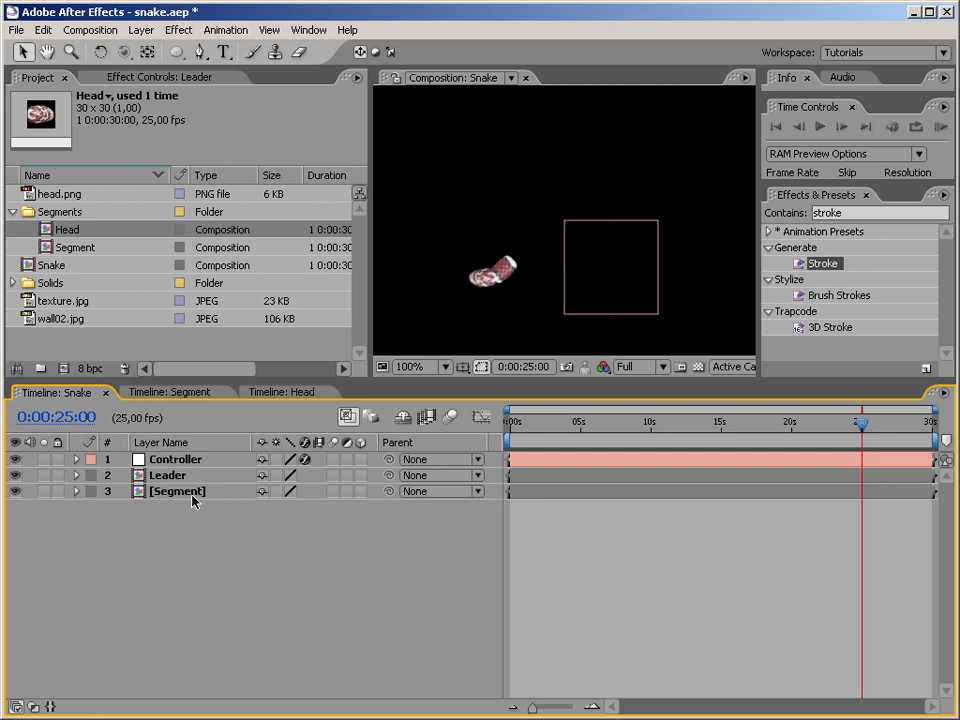
Step: Duplicate the Segment layer twelve times to rebuild the snake's body behind the head
{"action": "left_click", "coordinate": [192, 496]}
{"action": "key", "text": "ctrl+d"}
{"action": "key", "text": "ctrl+d"}
{"action": "key", "text": "ctrl+d"}
{"action": "key", "text": "ctrl+d"}
{"action": "key", "text": "ctrl+d"}
{"action": "key", "text": "ctrl+d"}
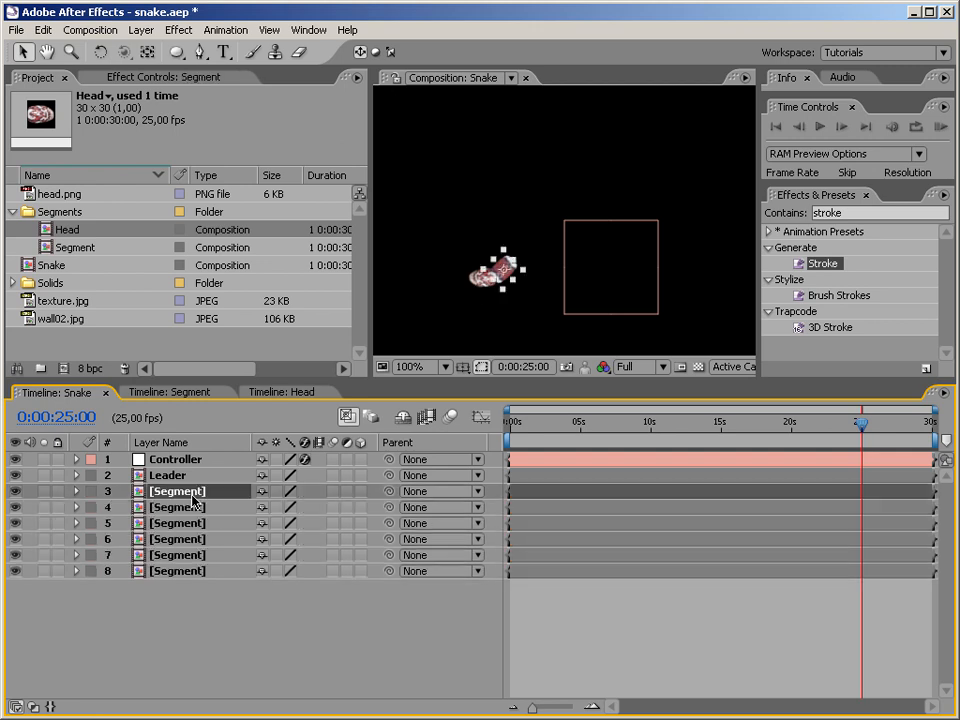
{"action": "key", "text": "ctrl+d"}
{"action": "key", "text": "ctrl+d"}
{"action": "key", "text": "ctrl+d"}
{"action": "key", "text": "ctrl+d"}
{"action": "key", "text": "ctrl+d"}
{"action": "key", "text": "ctrl+d"}
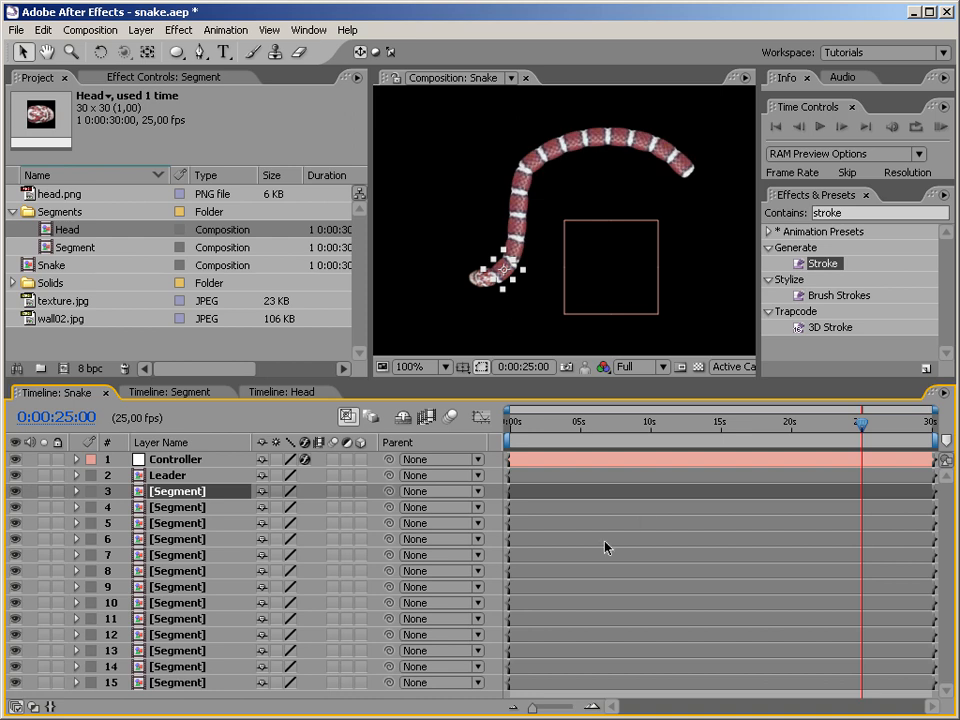
Step: Scrub the Snake composition to 0:00:08:12 and hide the Controller layer
{"action": "left_click_drag", "start_coordinate": [512, 422], "coordinate": [627, 430]}
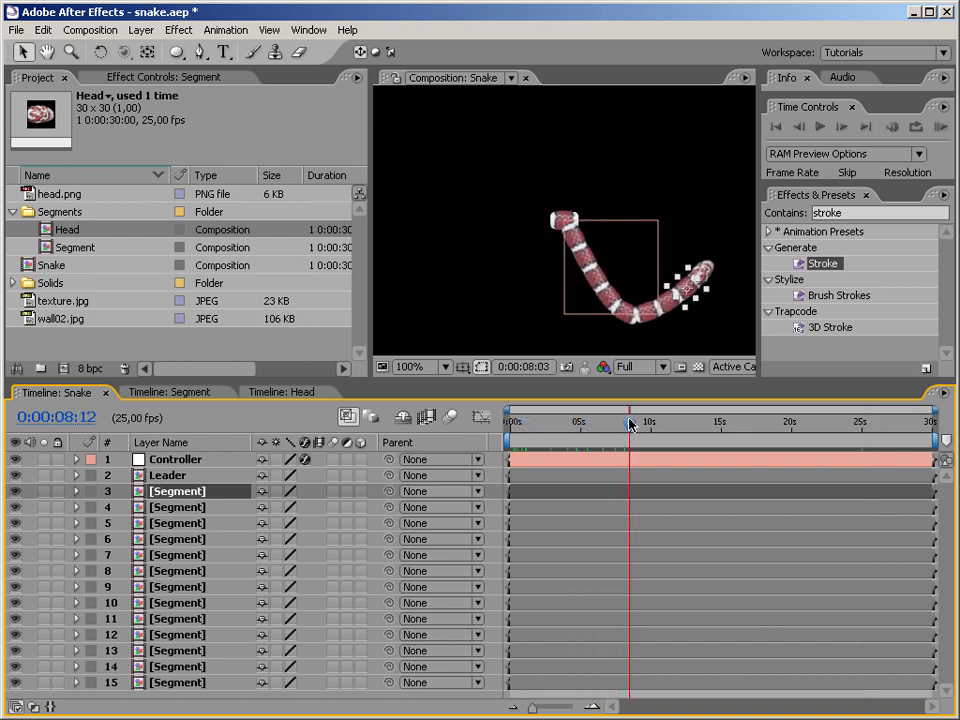
{"action": "left_click", "coordinate": [15, 459]}
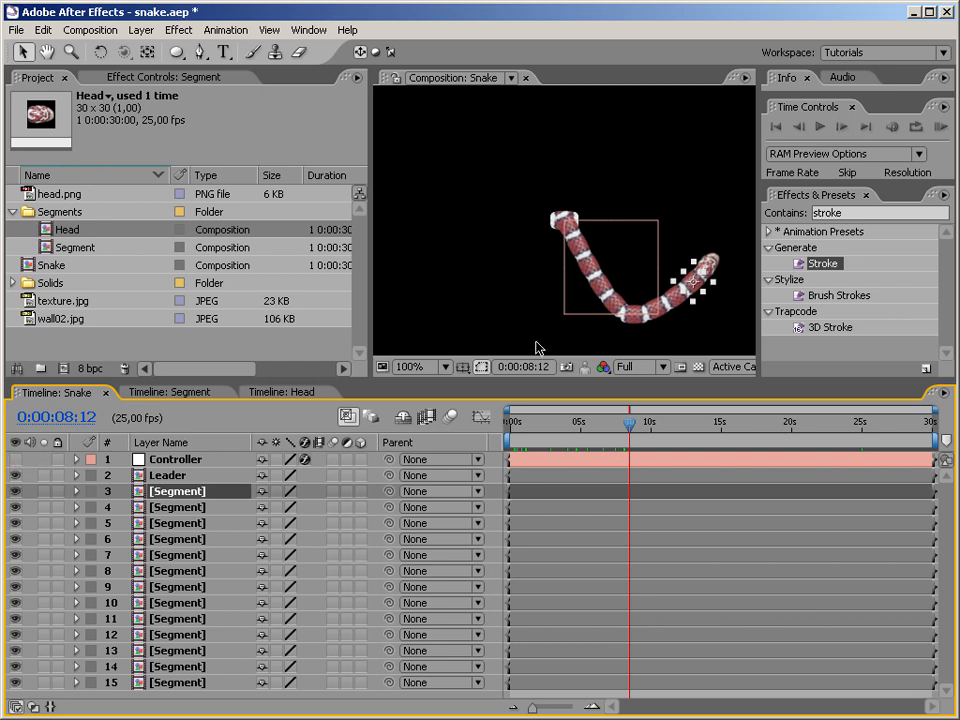
Step: Deselect the layers and scrub the Snake composition to 0:00:16:08 to check how the body follows the head
{"action": "left_click", "coordinate": [467, 313]}
{"action": "left_click_drag", "start_coordinate": [632, 430], "coordinate": [748, 421]}
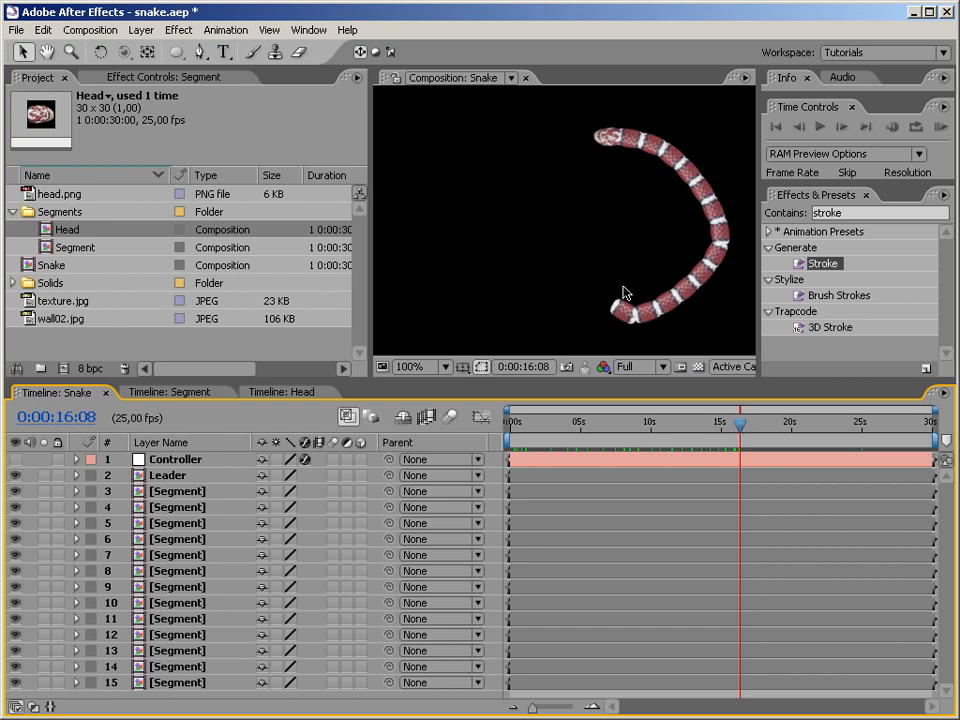
Step: In the Segment composition, free-transform Mask 1 of Black Solid 1 to reduce its height symmetrically about the centre, keeping the full width
{"action": "left_click", "coordinate": [205, 395]}
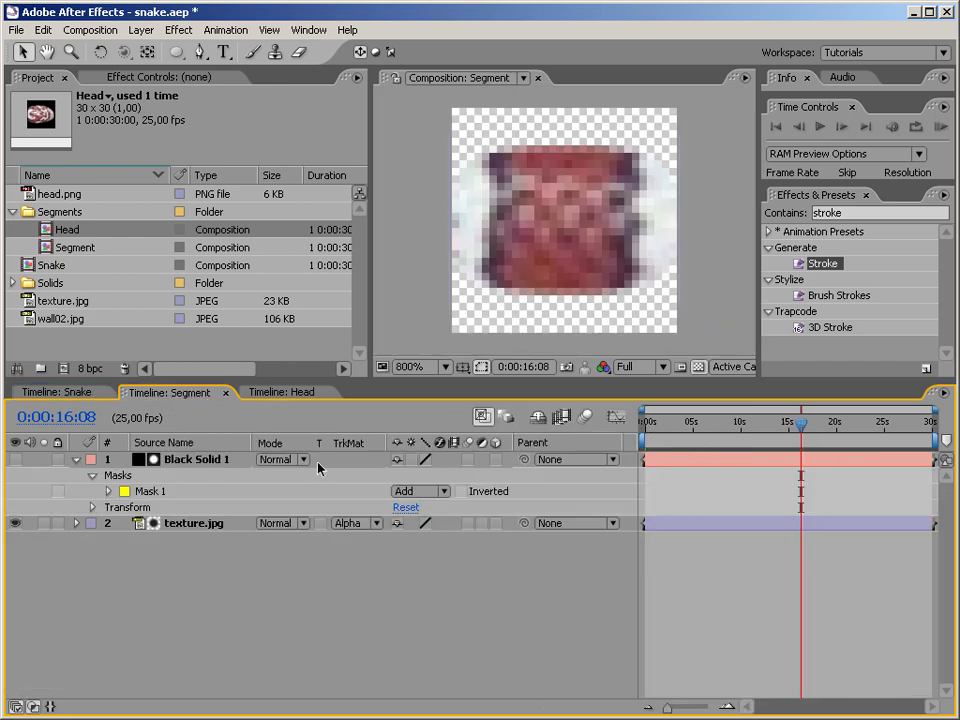
{"action": "left_click", "coordinate": [218, 461]}
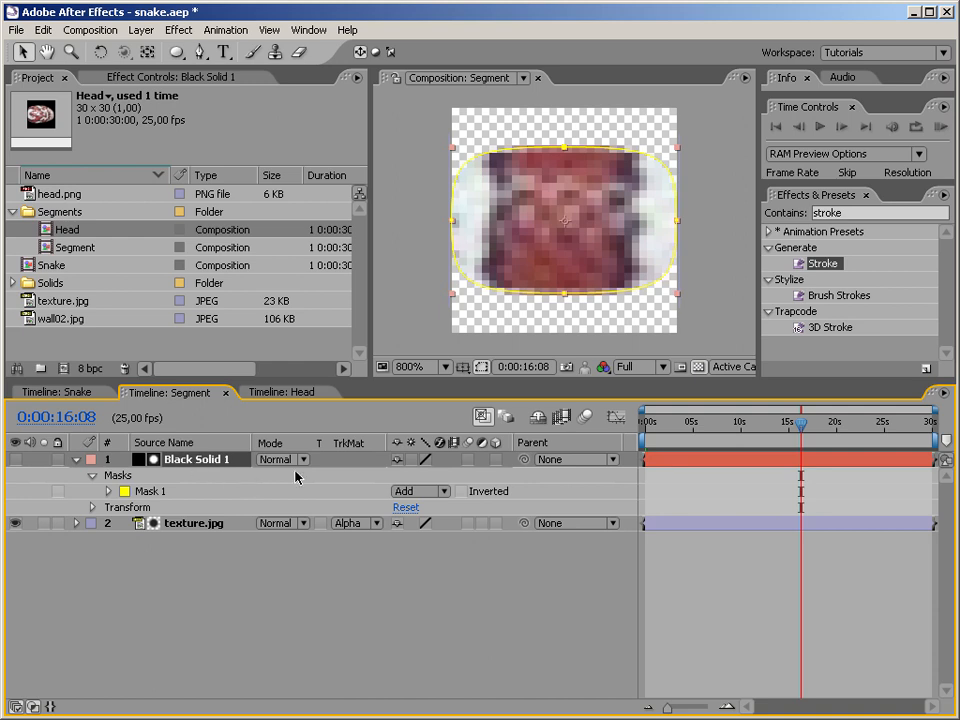
{"action": "left_click", "coordinate": [150, 491]}
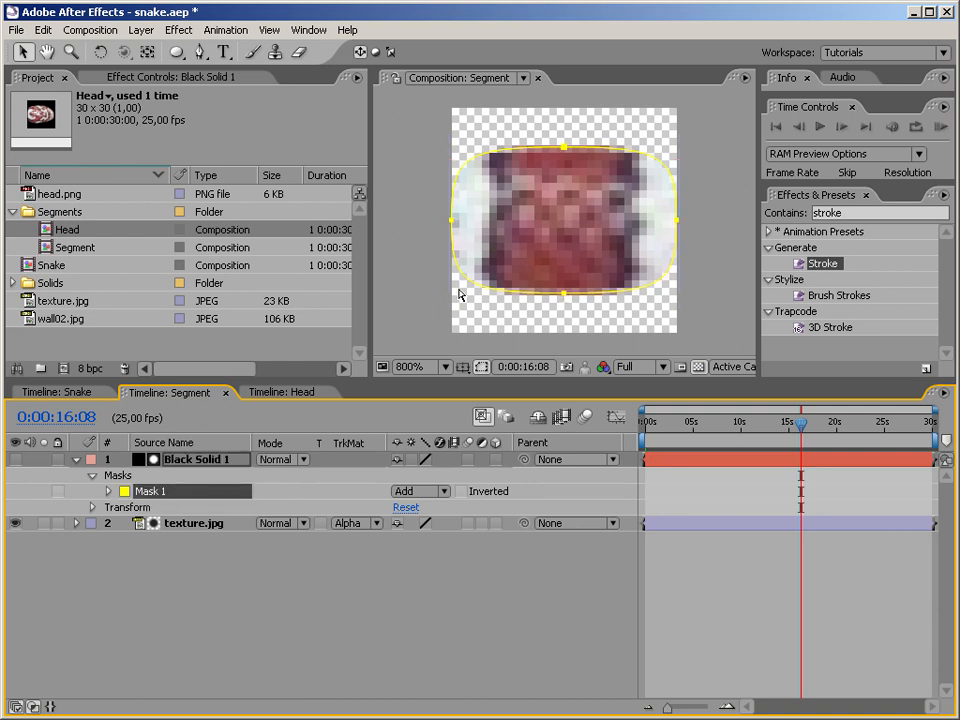
{"action": "left_click", "coordinate": [214, 460]}
{"action": "left_click", "coordinate": [152, 491]}
{"action": "key", "text": "ctrl+t"}
{"action": "left_click_drag", "start_coordinate": [678, 299], "coordinate": [712, 321]}
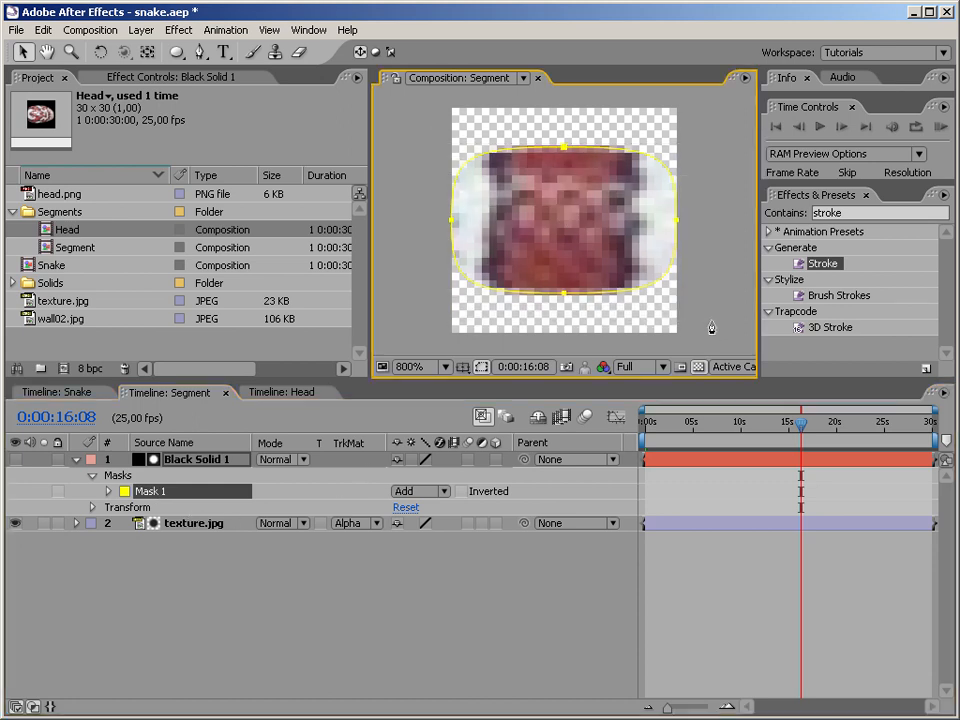
{"action": "key", "text": "ctrl+t"}
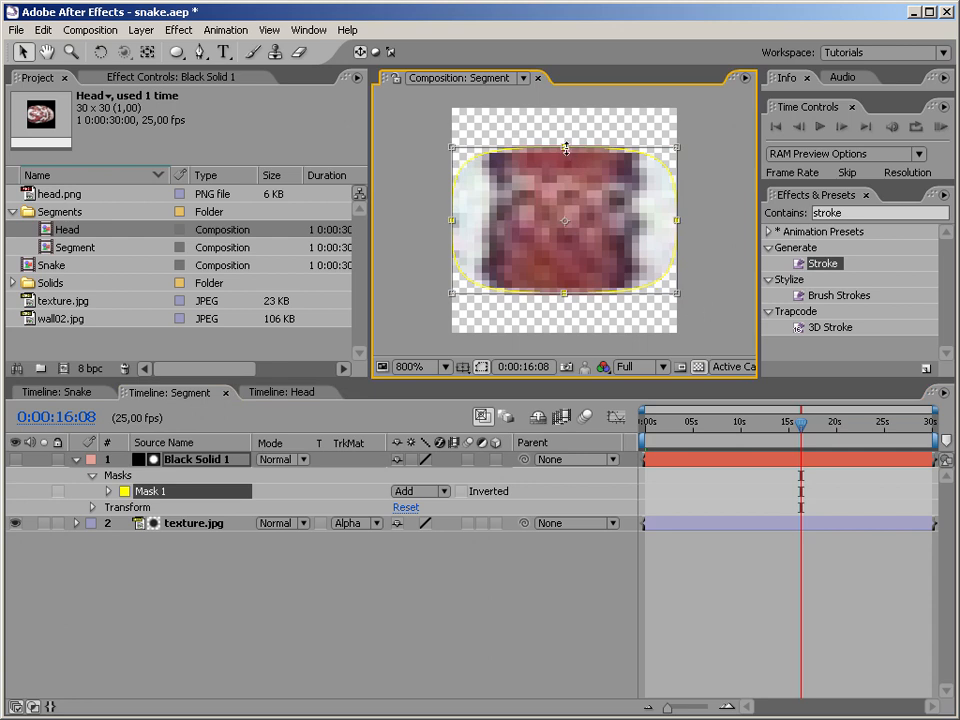
{"action": "mouse_move", "coordinate": [565, 147]}
{"action": "left_mouse_down"}
{"action": "mouse_move", "coordinate": [565, 177]}
{"action": "mouse_move", "coordinate": [568, 159]}
{"action": "mouse_move", "coordinate": [563, 168]}
{"action": "left_mouse_up"}
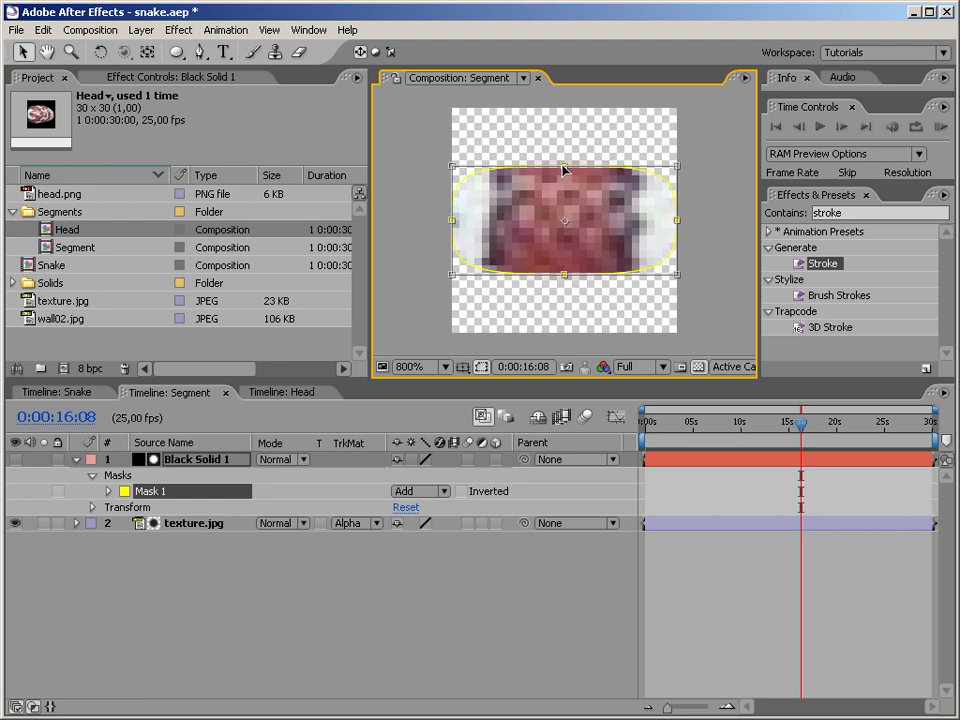
{"action": "double_click", "coordinate": [565, 341]}
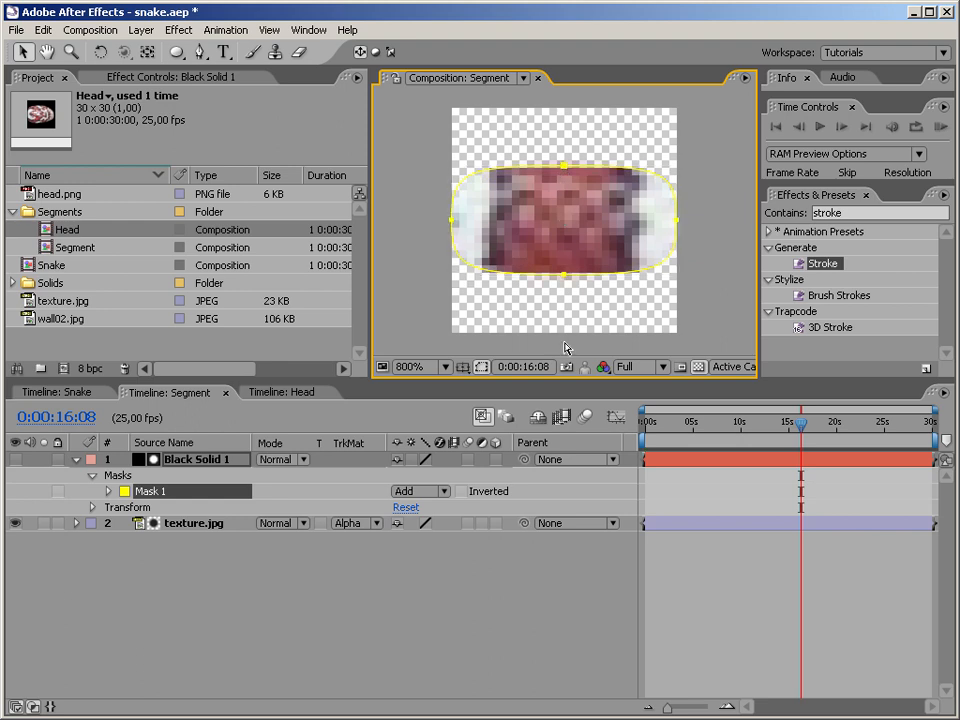
Step: Free-transform only Mask 1's upper and lower points, narrowing their handles to about half the mask's width and moving them closer to the centre
{"action": "left_click_drag", "start_coordinate": [540, 99], "coordinate": [588, 329]}
{"action": "key", "text": "ctrl+t"}
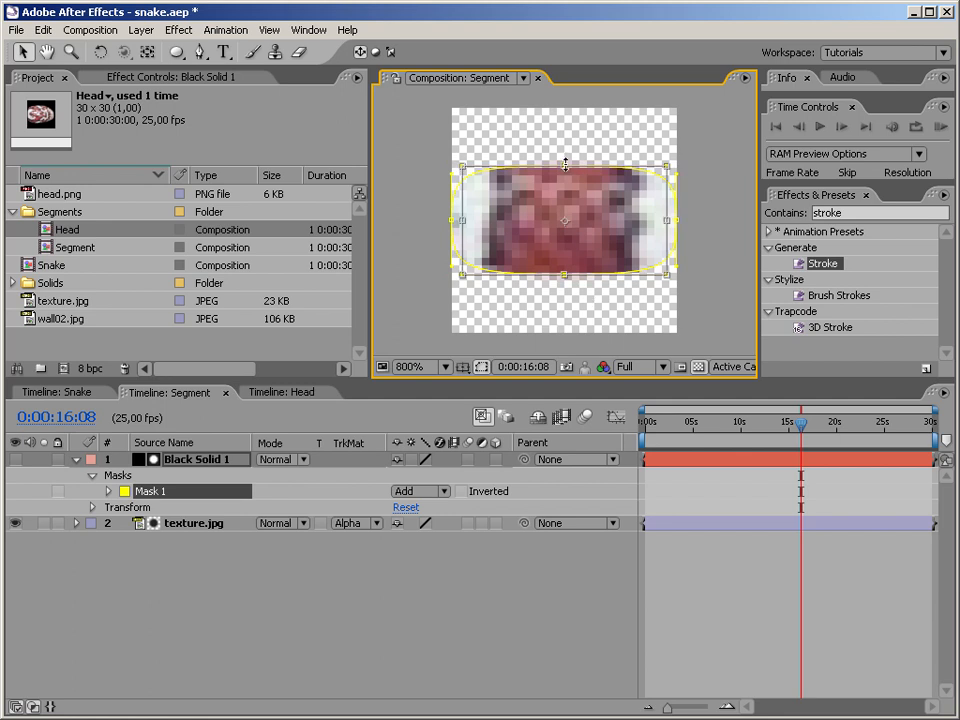
{"action": "mouse_move", "coordinate": [565, 165]}
{"action": "left_mouse_down"}
{"action": "mouse_move", "coordinate": [565, 180]}
{"action": "mouse_move", "coordinate": [565, 171]}
{"action": "left_mouse_up"}
{"action": "left_click_drag", "start_coordinate": [668, 220], "coordinate": [622, 220]}
{"action": "left_click_drag", "start_coordinate": [565, 171], "coordinate": [563, 186]}
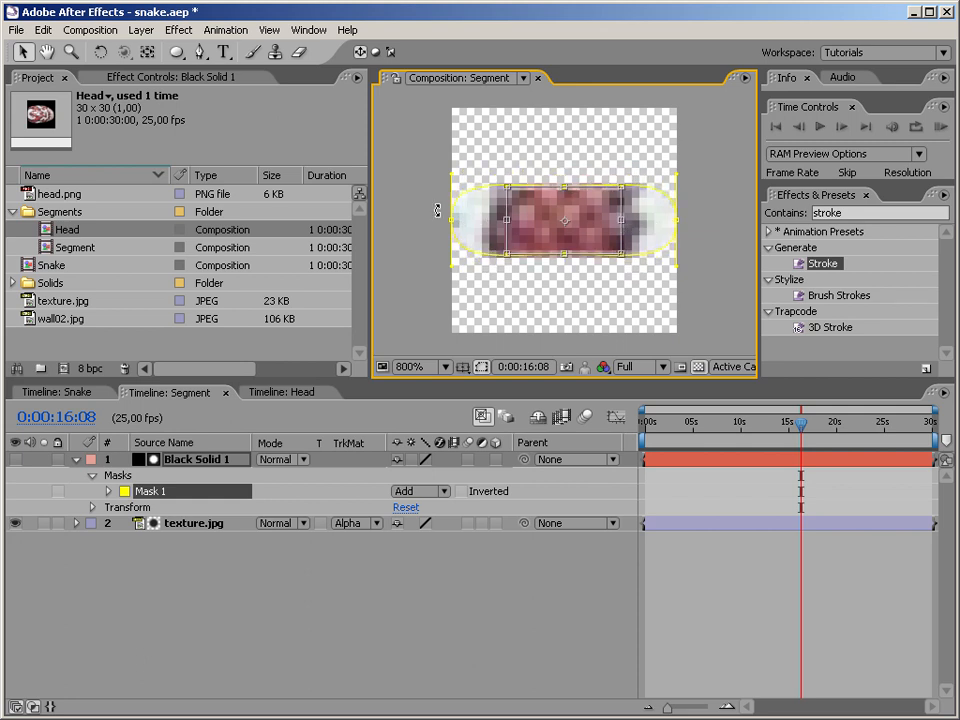
{"action": "key", "text": "Return"}
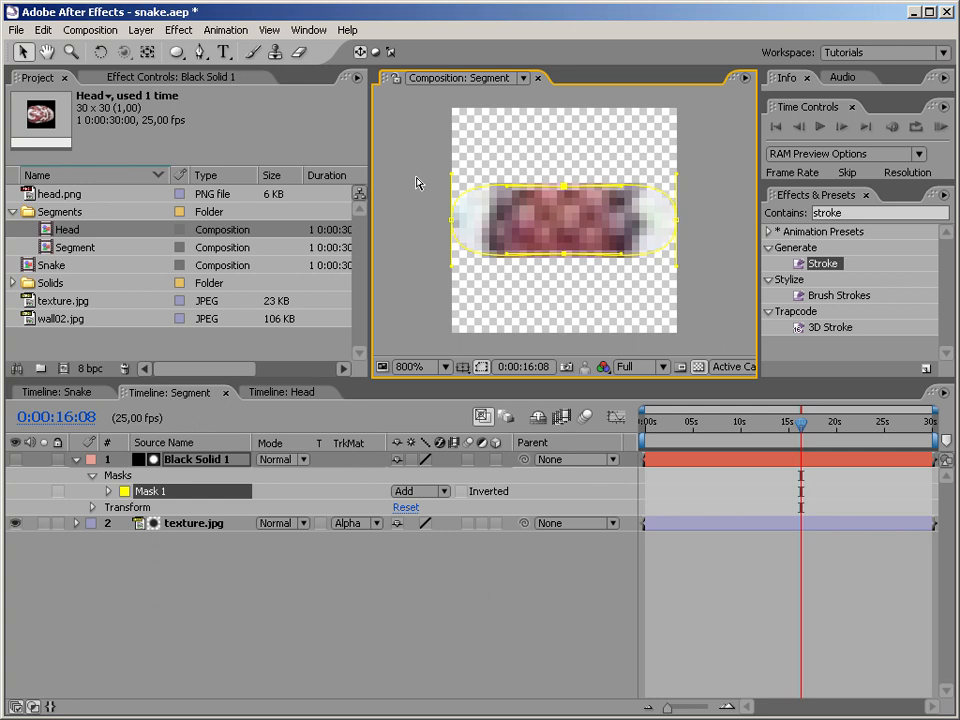
Step: Stretch the left and right end points of the black solid's Mask 1 vertically so the ends of the segment bulge around a narrower middle
{"action": "left_click_drag", "start_coordinate": [420, 207], "coordinate": [710, 246]}
{"action": "left_click", "coordinate": [575, 213]}
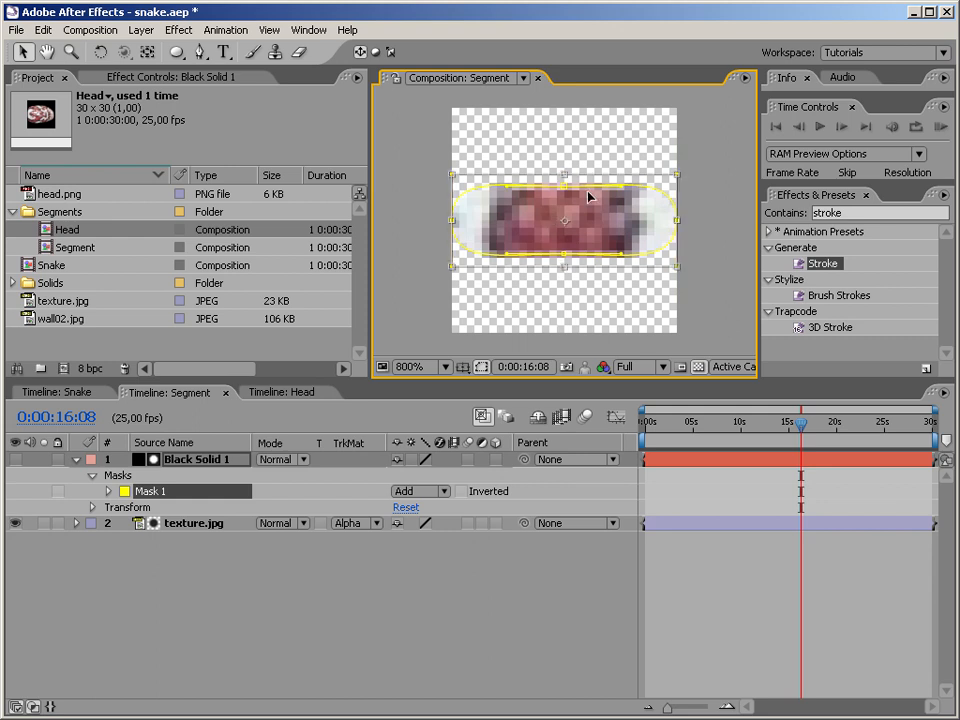
{"action": "left_click_drag", "start_coordinate": [564, 178], "coordinate": [564, 150]}
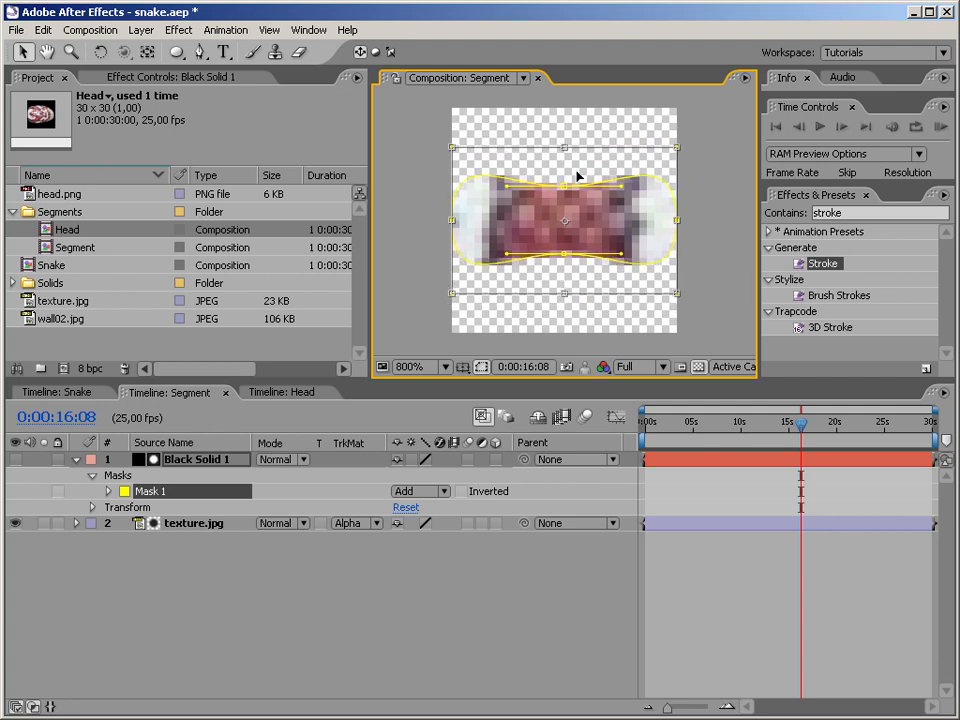
Step: Scrub through the Snake composition to check how the reshaped segments look along the moving snake, stopping at about 0:00:12:03
{"action": "left_click", "coordinate": [60, 393]}
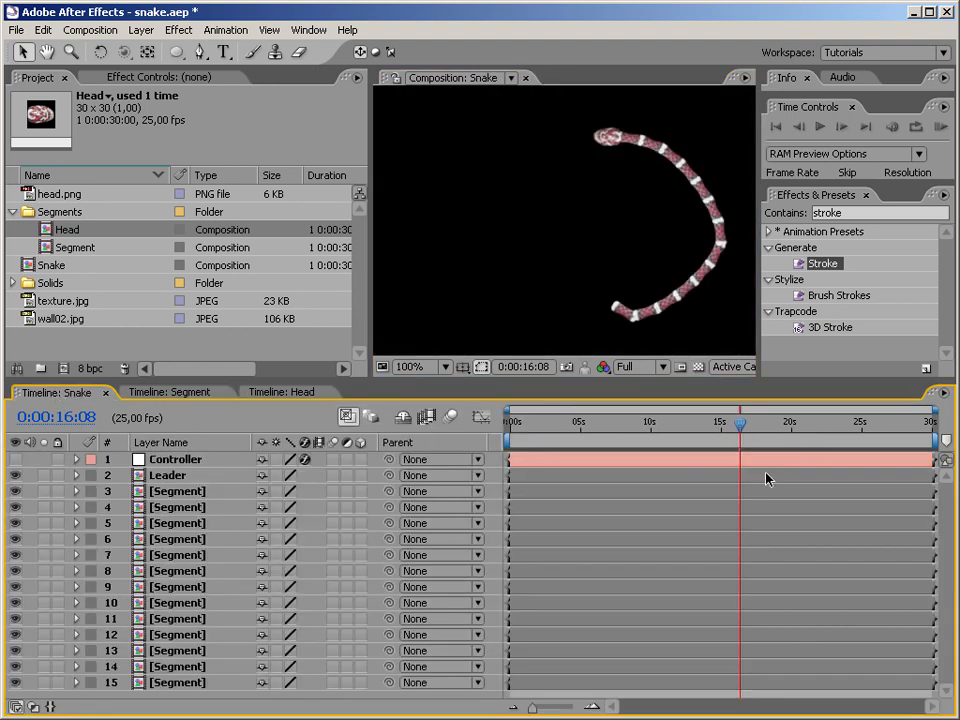
{"action": "left_click_drag", "start_coordinate": [742, 428], "coordinate": [626, 435]}
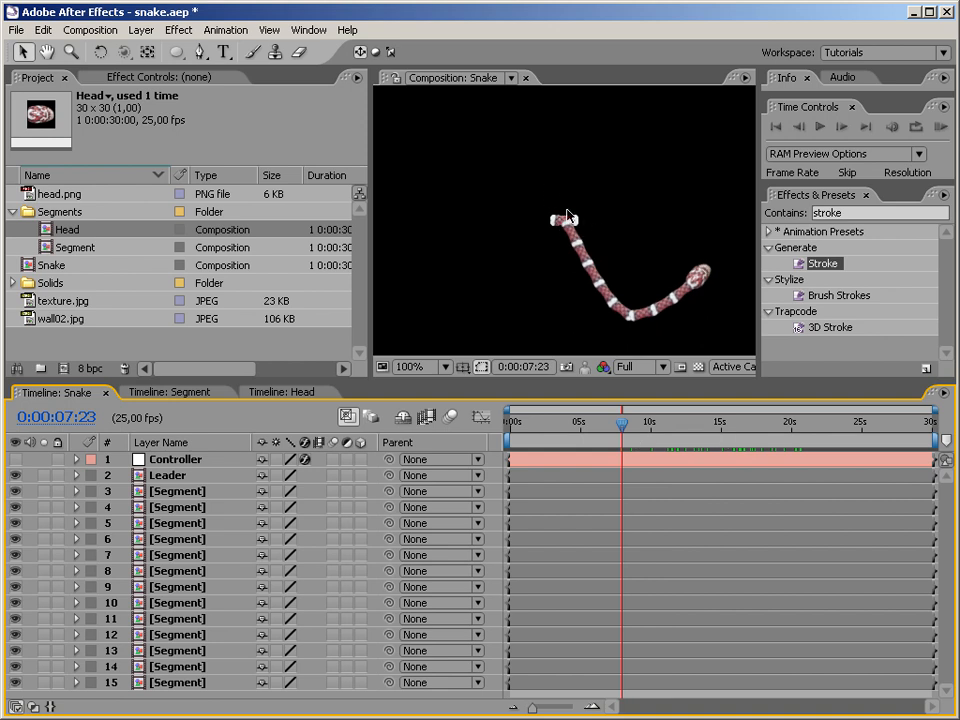
{"action": "left_click", "coordinate": [729, 411]}
{"action": "key", "text": "Home"}
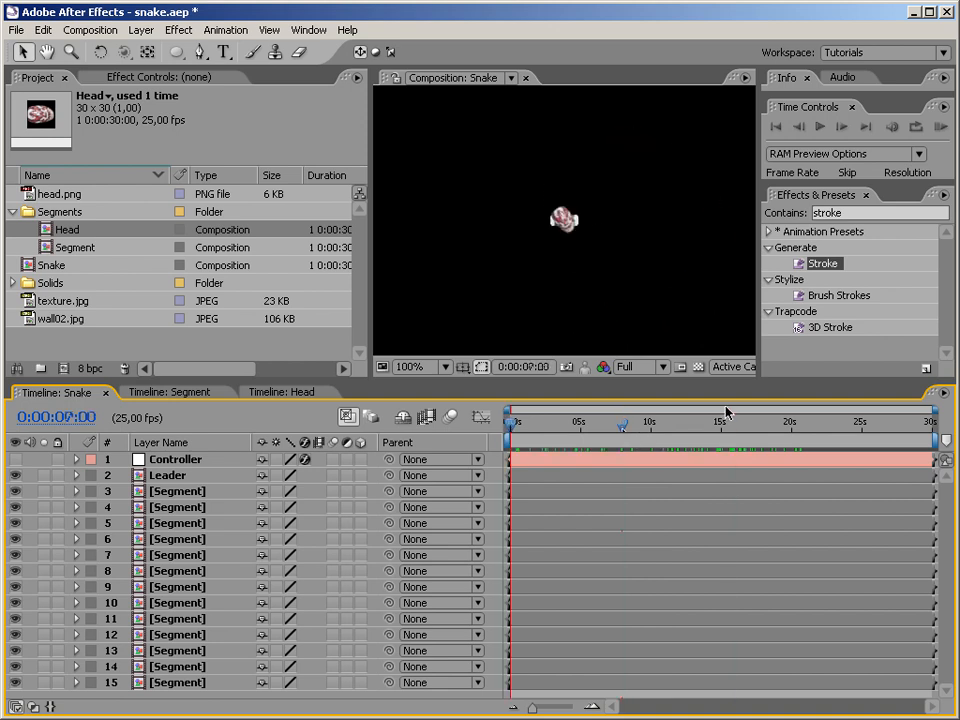
{"action": "left_click_drag", "start_coordinate": [747, 429], "coordinate": [801, 432]}
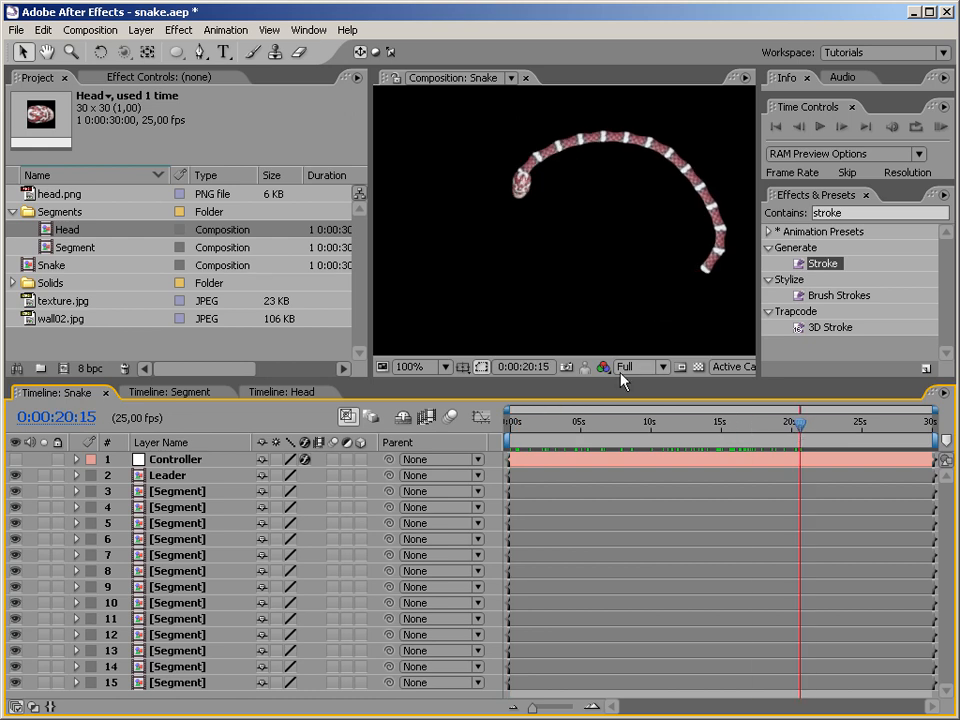
{"action": "left_click_drag", "start_coordinate": [801, 425], "coordinate": [681, 428]}
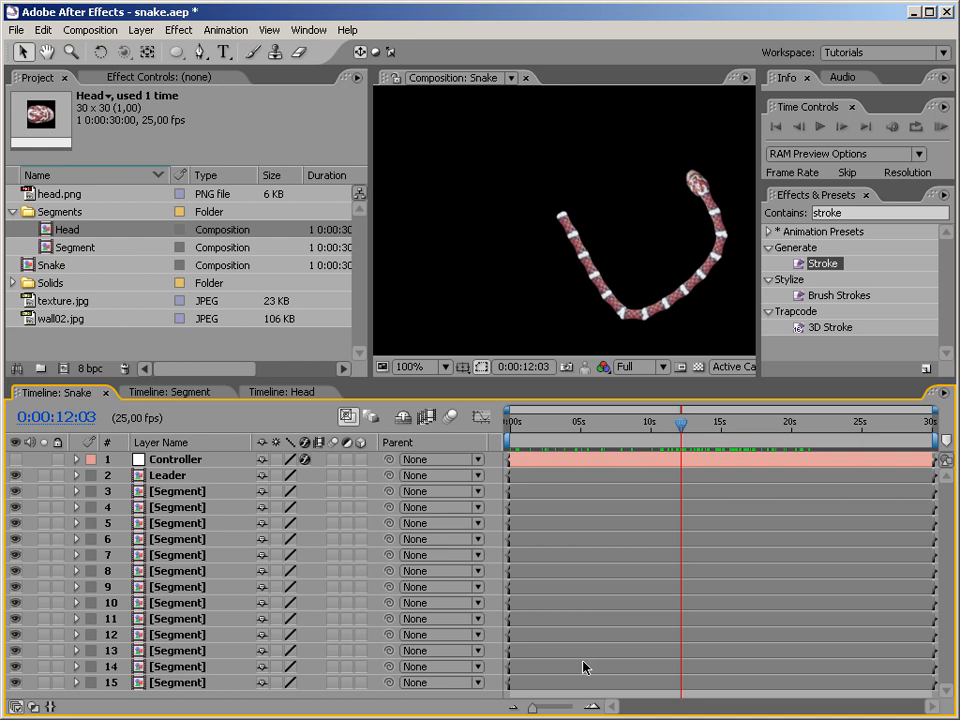
Step: Find the Corner Pin effect and apply it to Segment layer 15 at the snake's tail
{"action": "left_click", "coordinate": [176, 683]}
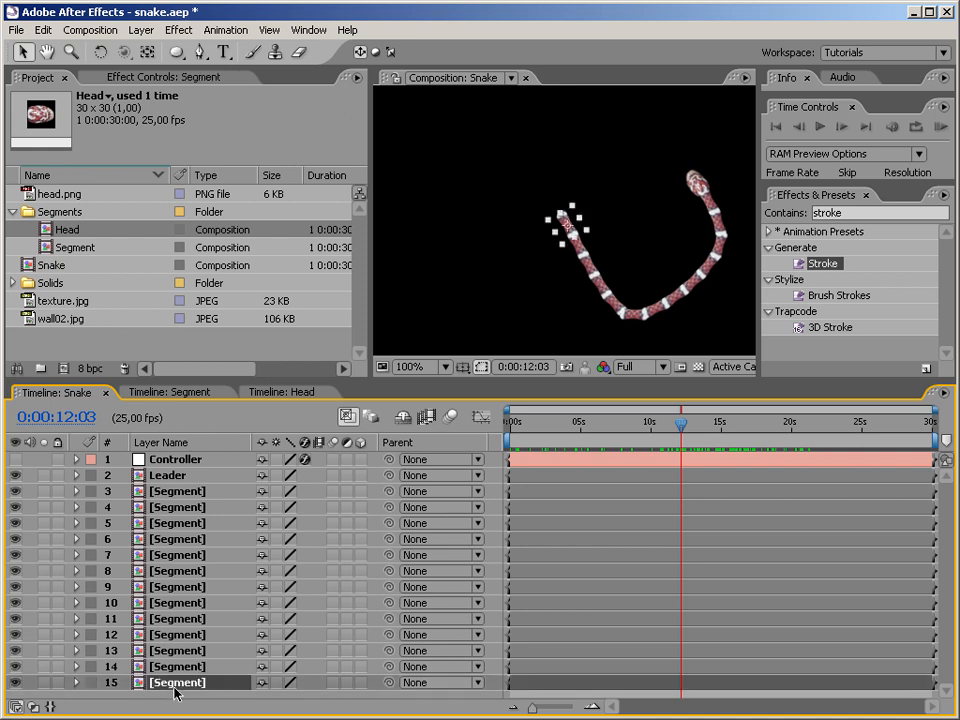
{"action": "left_click", "coordinate": [177, 666], "text": "shift"}
{"action": "left_click", "coordinate": [181, 653], "text": "ctrl"}
{"action": "left_click", "coordinate": [181, 641], "text": "ctrl"}
{"action": "left_click", "coordinate": [180, 604]}
{"action": "left_click", "coordinate": [193, 683]}
{"action": "left_click", "coordinate": [862, 213]}
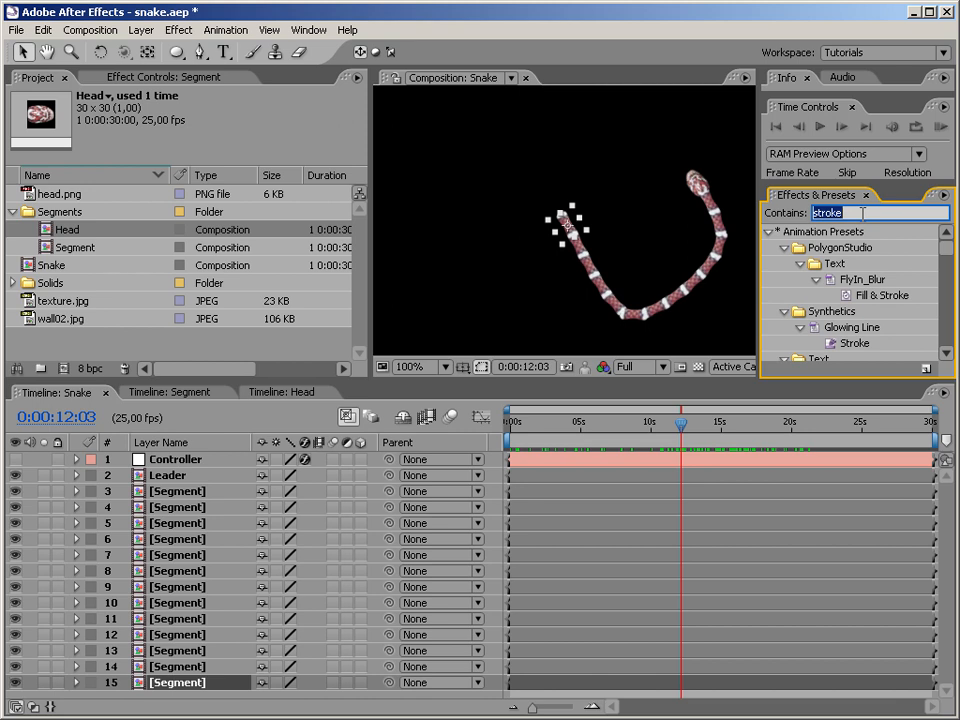
{"action": "type", "text": "corner"}
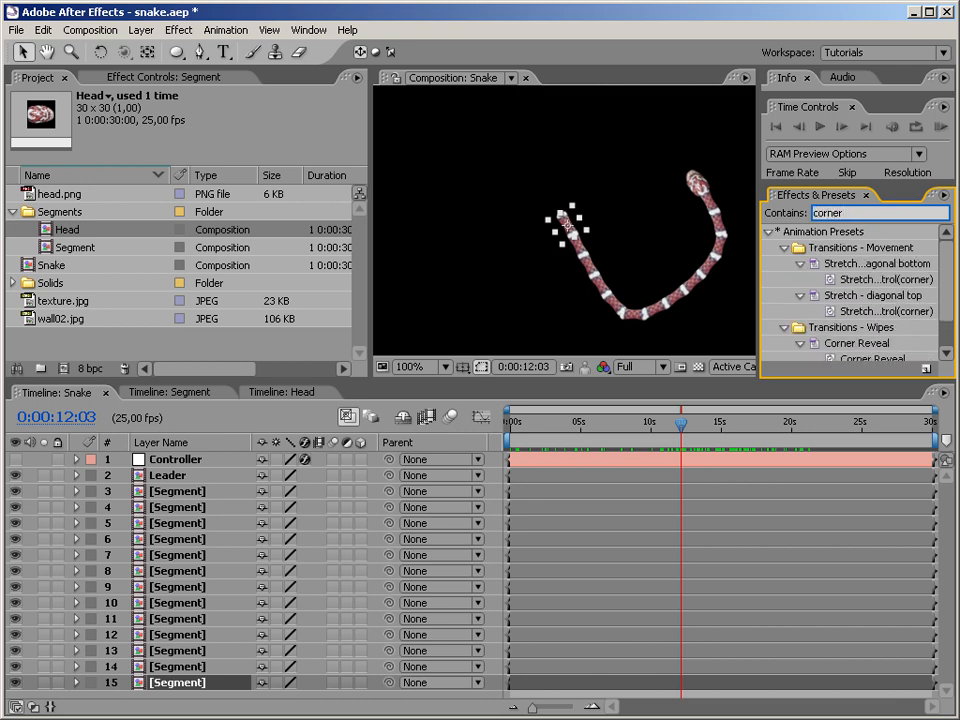
{"action": "type", "text": " pin"}
{"action": "key", "text": "F2"}
{"action": "left_click_drag", "start_coordinate": [832, 248], "coordinate": [176, 685]}
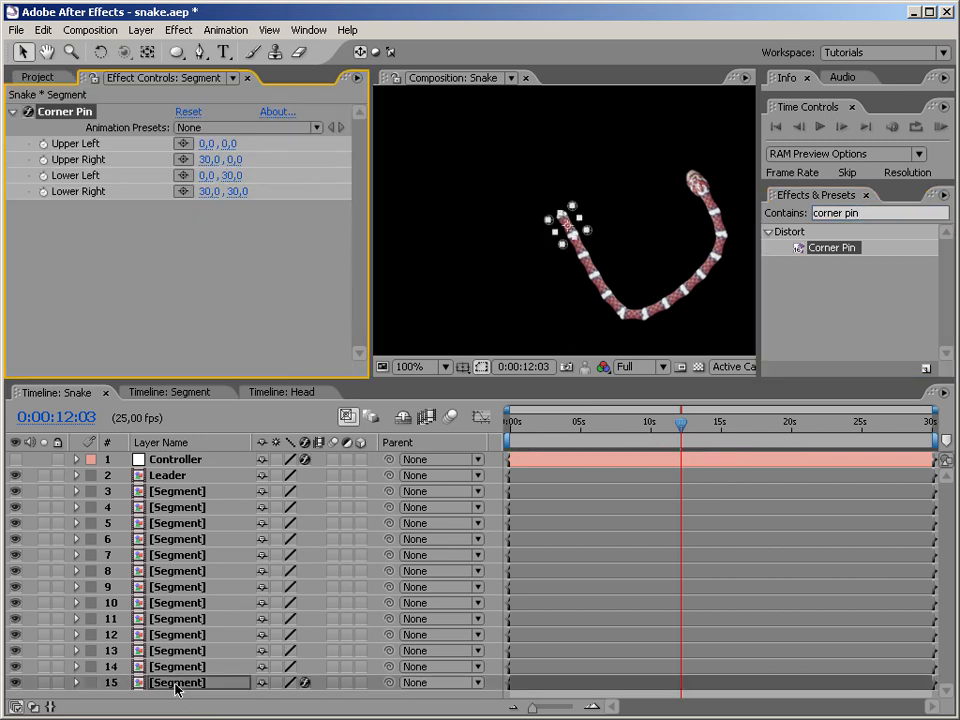
Step: Pin layer 15's corners into a pointed tail tip: Upper Left about 0.1, 12.9, Upper Right 28.5, 9.0, Lower Left 0.4, 15.6, Lower Right 27.6, 21.3
{"action": "key", "text": "period"}
{"action": "key", "text": "period"}
{"action": "key", "text": "period"}
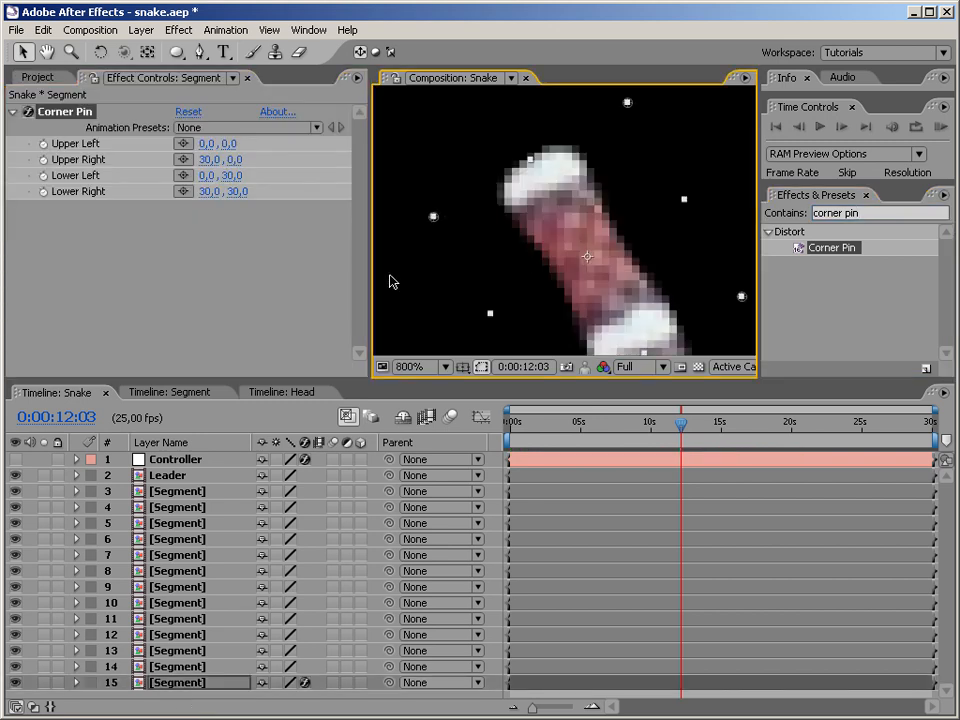
{"action": "left_click_drag", "start_coordinate": [546, 246], "coordinate": [584, 248]}
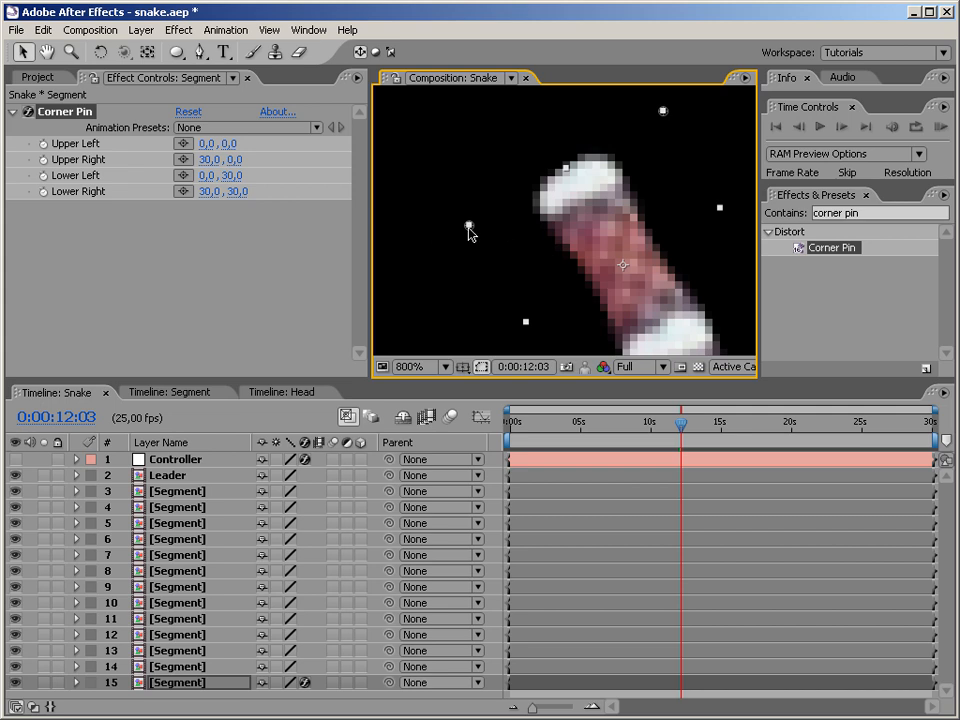
{"action": "left_click_drag", "start_coordinate": [480, 229], "coordinate": [564, 173]}
{"action": "left_click_drag", "start_coordinate": [664, 112], "coordinate": [584, 164]}
{"action": "left_click_drag", "start_coordinate": [636, 285], "coordinate": [557, 170]}
{"action": "left_click_drag", "start_coordinate": [504, 309], "coordinate": [553, 262]}
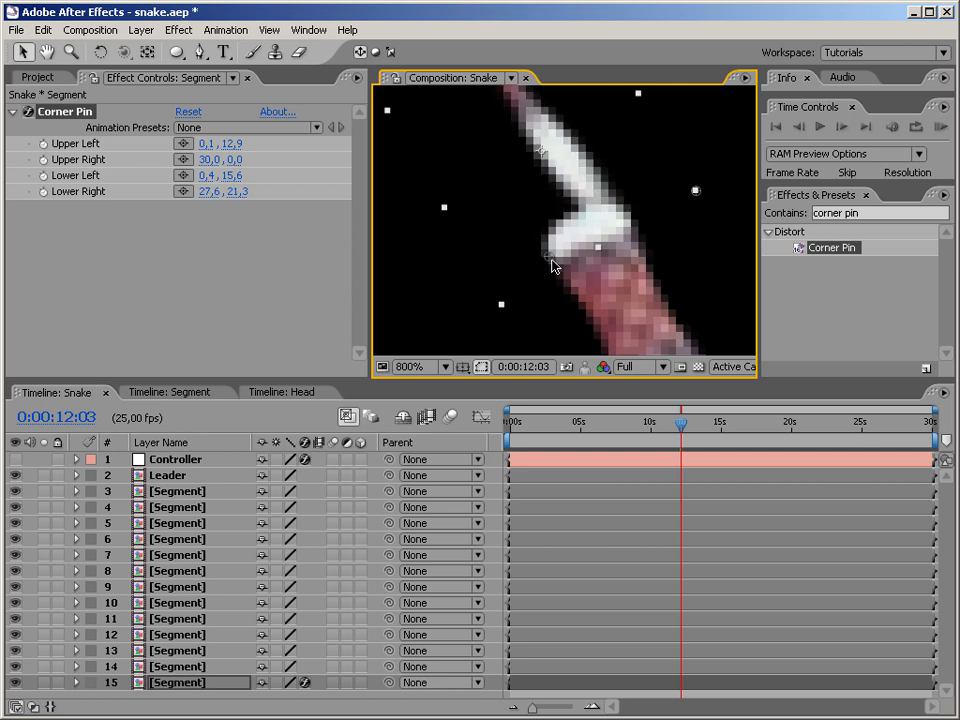
{"action": "left_click_drag", "start_coordinate": [697, 194], "coordinate": [639, 216]}
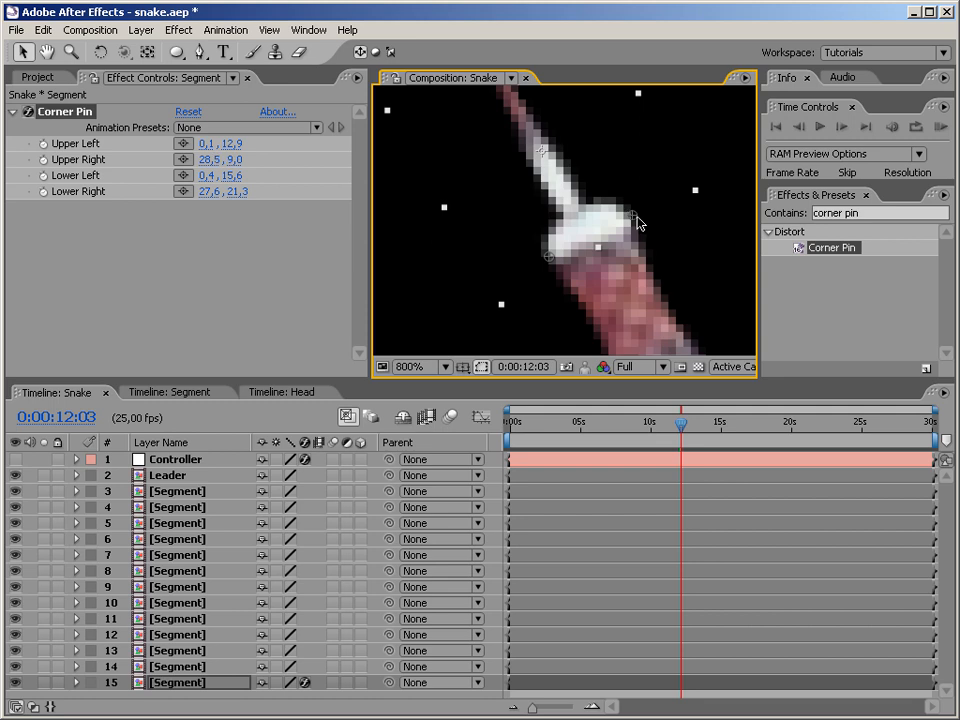
Step: Apply Corner Pin to Segment layer 14 and narrow its tail end, with Upper Left about -0.5, 7.8 and Lower Left about -0.7, 24.7
{"action": "left_click_drag", "start_coordinate": [833, 252], "coordinate": [207, 667]}
{"action": "key", "text": "space"}
{"action": "left_click_drag", "start_coordinate": [615, 285], "coordinate": [555, 187]}
{"action": "left_click_drag", "start_coordinate": [418, 167], "coordinate": [451, 145]}
{"action": "key", "text": "space"}
{"action": "left_click_drag", "start_coordinate": [603, 140], "coordinate": [585, 197]}
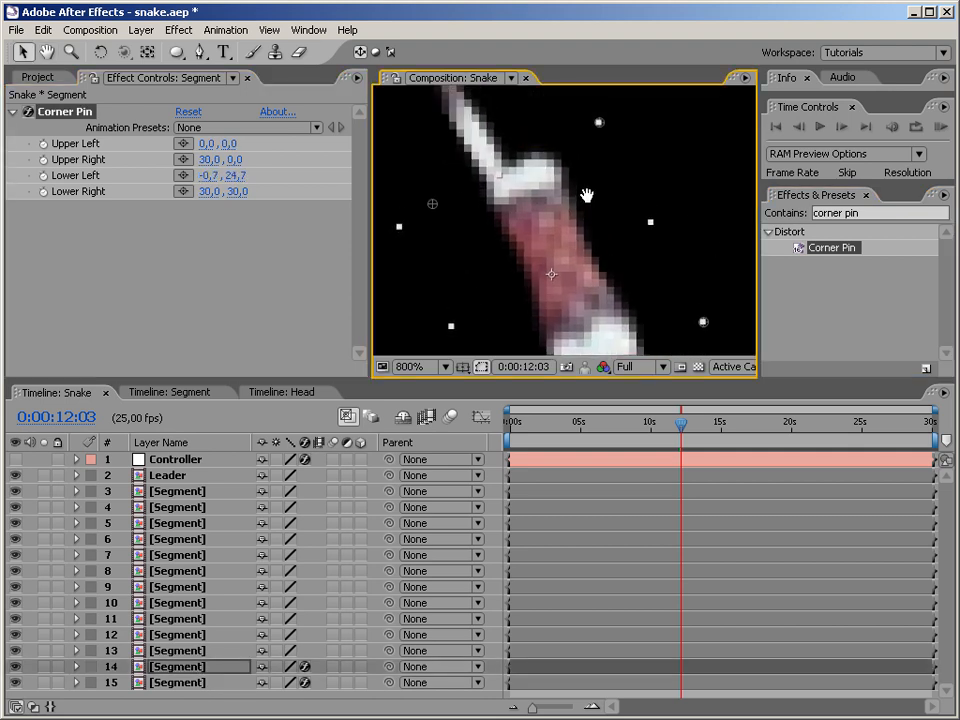
{"action": "left_click_drag", "start_coordinate": [600, 124], "coordinate": [548, 149]}
{"action": "left_click", "coordinate": [443, 200]}
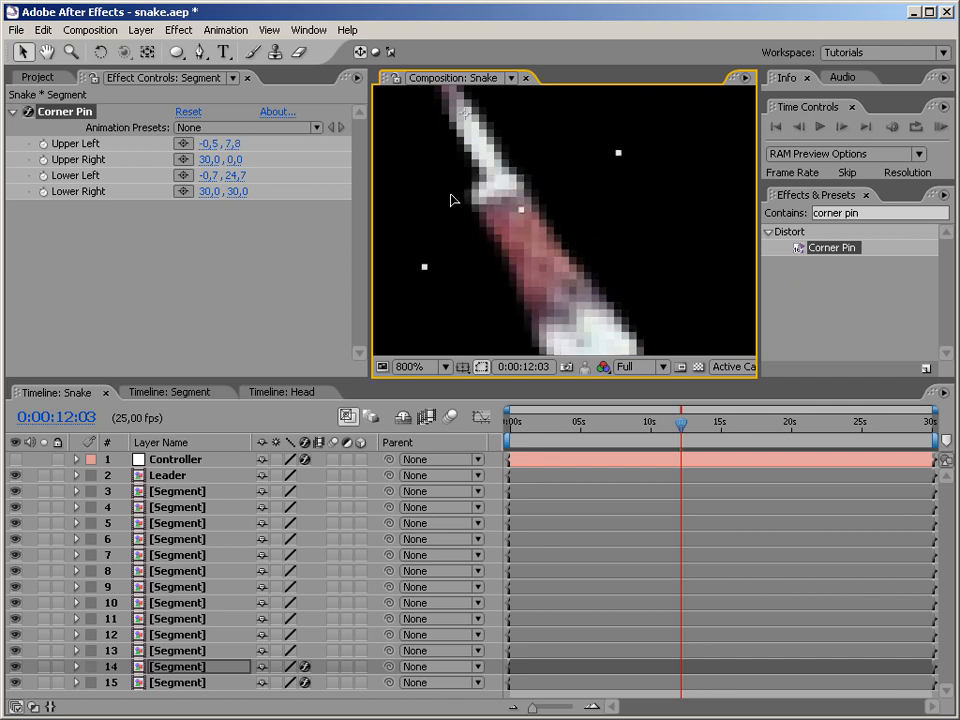
Step: Refine the tail end of Segment layer 14 by moving Corner Pin's Upper Left to about -0.8, 9.4 and Lower Left to about -0.7, 20.2
{"action": "left_click", "coordinate": [191, 667]}
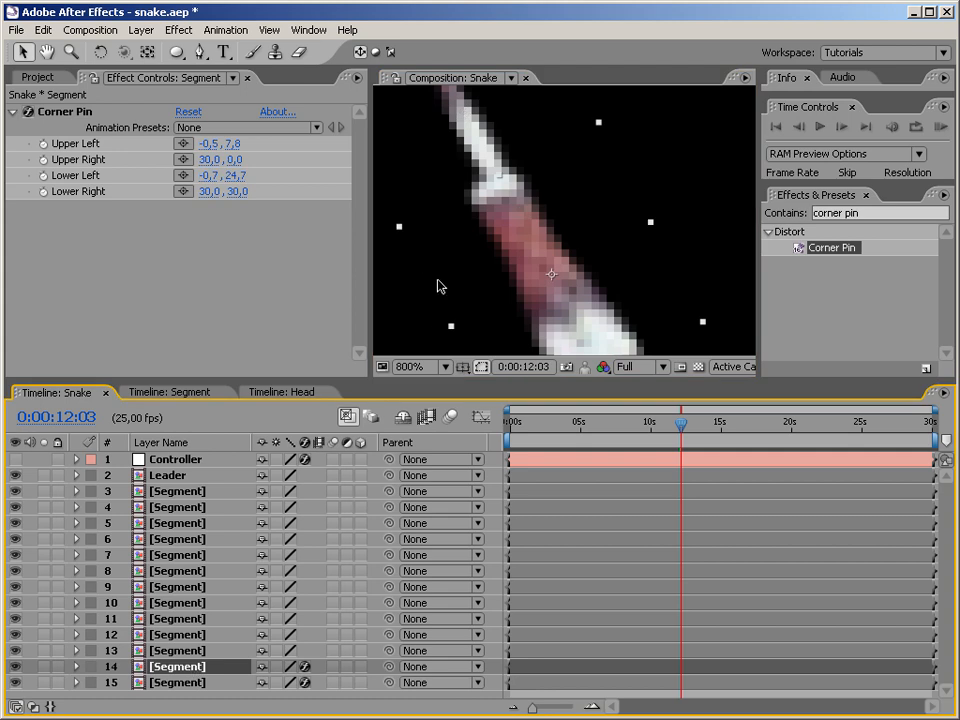
{"action": "left_click", "coordinate": [65, 111]}
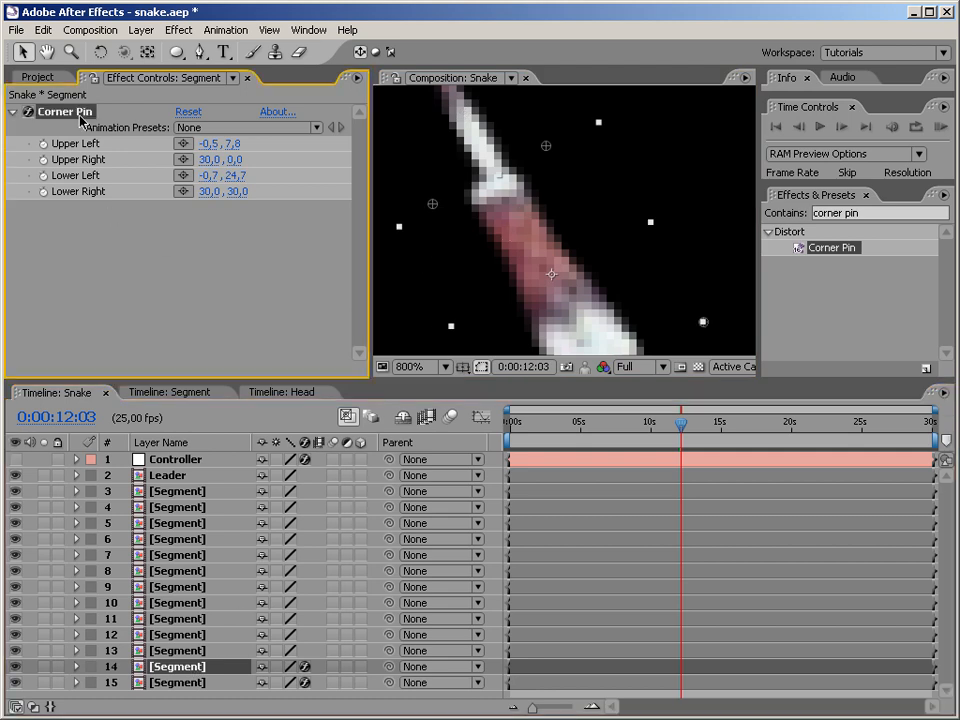
{"action": "left_click_drag", "start_coordinate": [431, 203], "coordinate": [454, 191]}
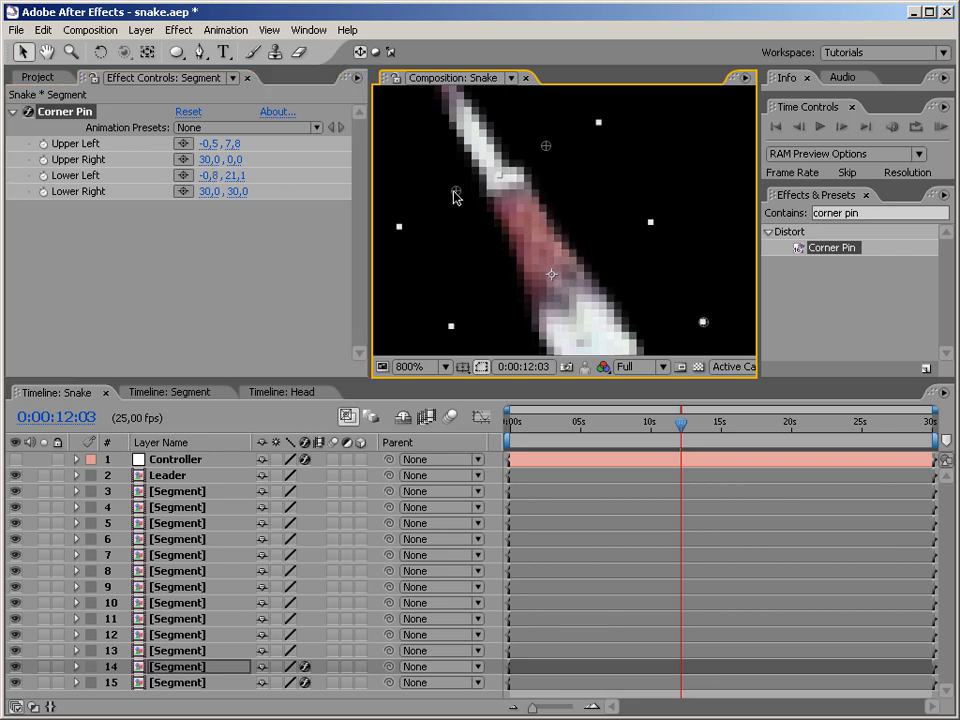
{"action": "left_click_drag", "start_coordinate": [547, 152], "coordinate": [542, 150]}
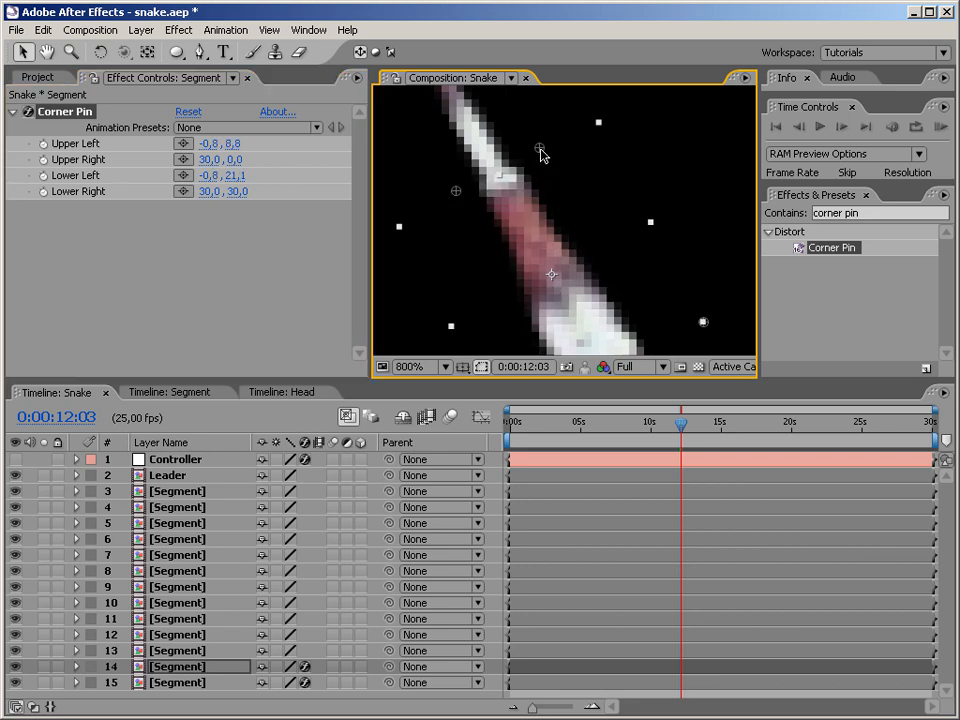
{"action": "left_click_drag", "start_coordinate": [458, 196], "coordinate": [464, 194]}
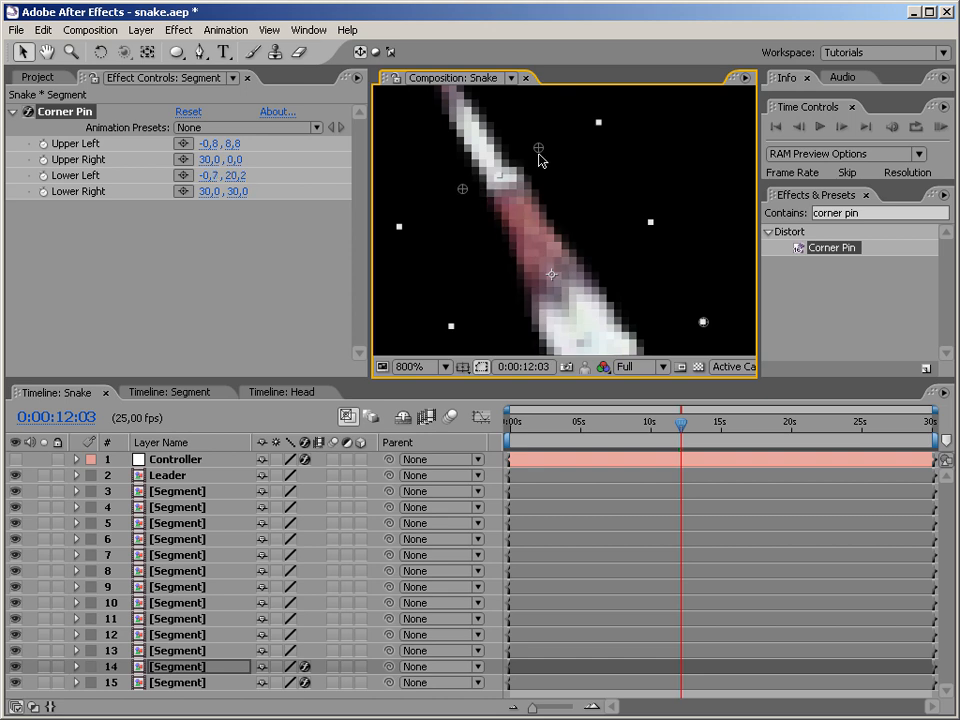
{"action": "left_click_drag", "start_coordinate": [538, 152], "coordinate": [535, 156]}
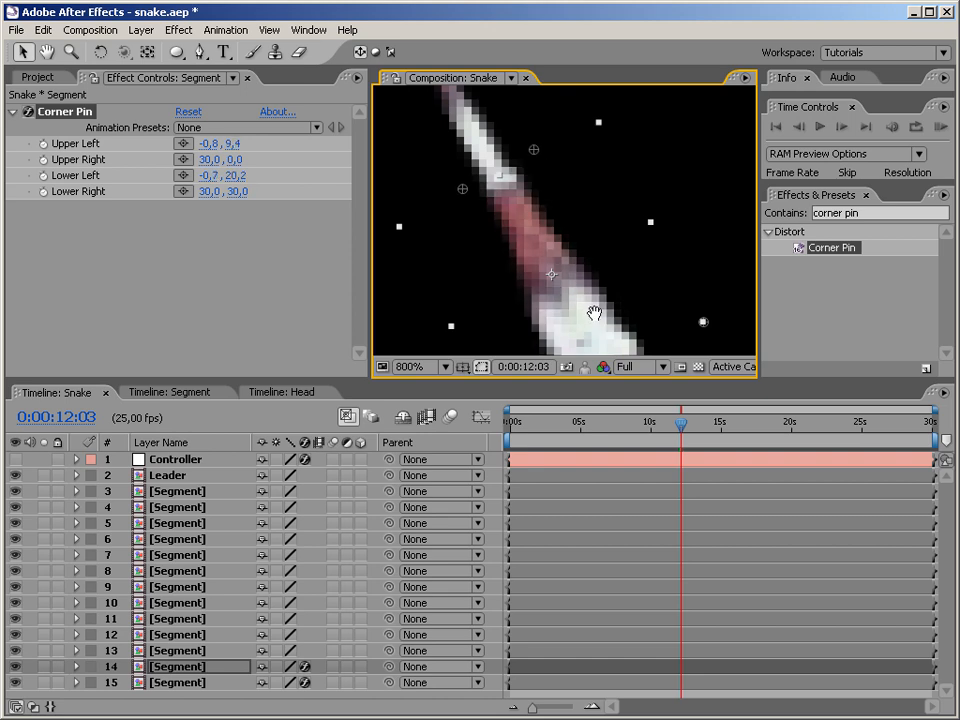
Step: Taper the head-side end of Segment layer 14, moving Corner Pin's Lower Right to about 29.0, 26.5 and pulling Upper Right slightly inward
{"action": "left_click_drag", "start_coordinate": [596, 317], "coordinate": [570, 180]}
{"action": "left_click_drag", "start_coordinate": [484, 298], "coordinate": [495, 285]}
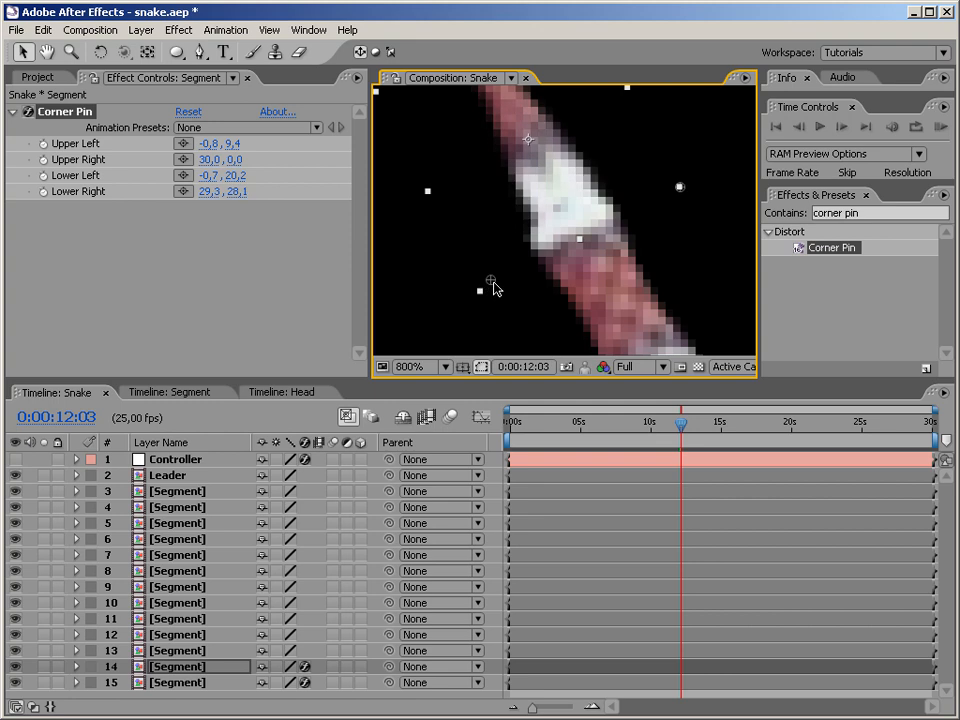
{"action": "left_click_drag", "start_coordinate": [681, 188], "coordinate": [661, 188]}
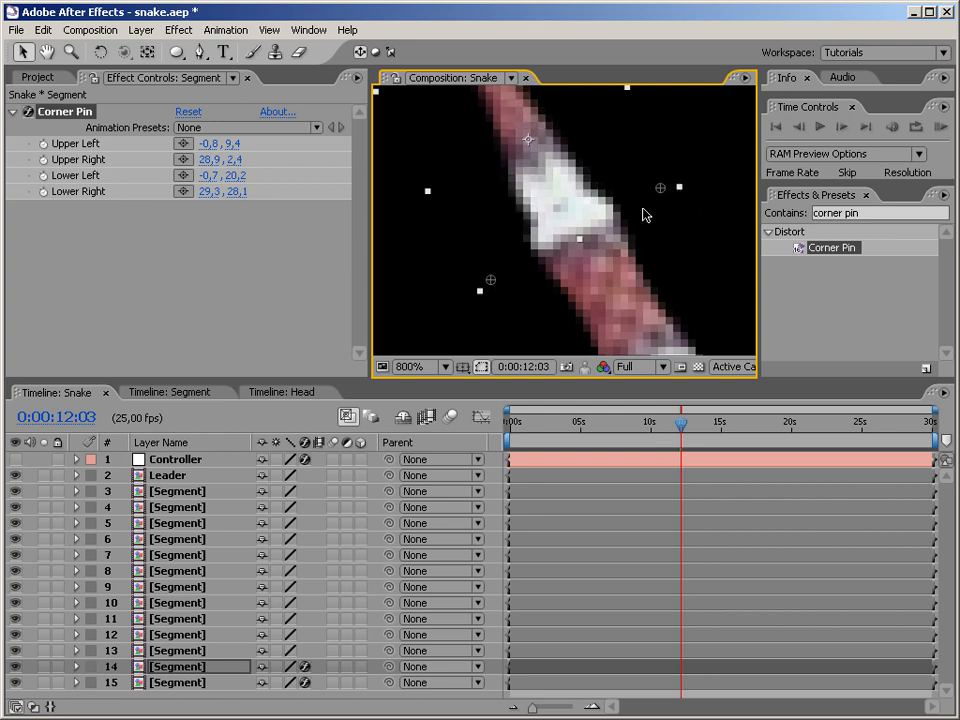
{"action": "left_click_drag", "start_coordinate": [493, 279], "coordinate": [499, 274]}
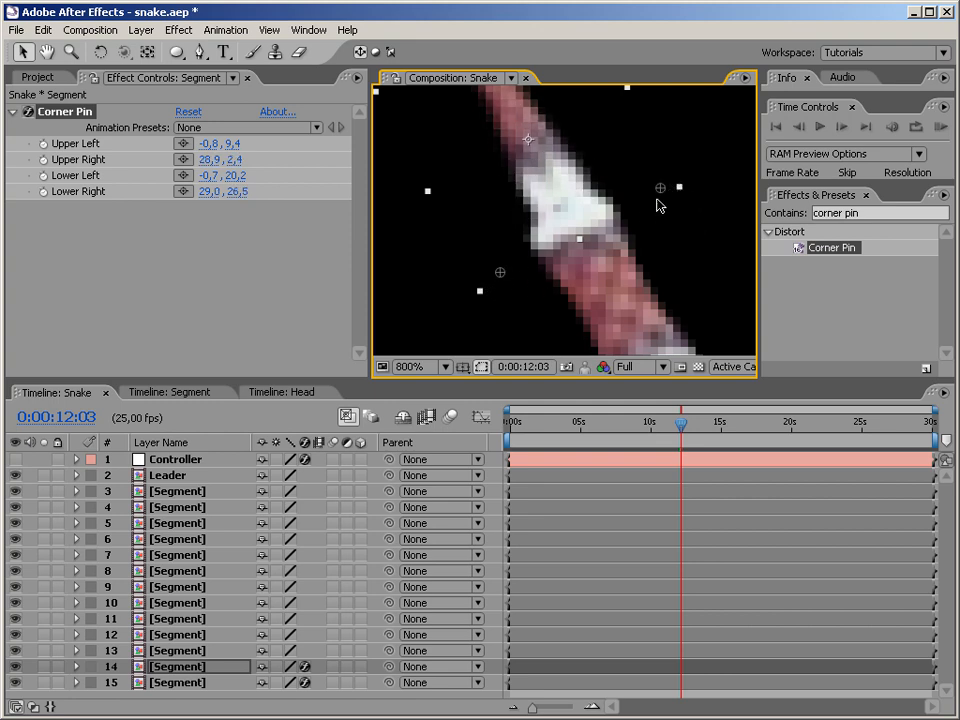
{"action": "left_click_drag", "start_coordinate": [658, 193], "coordinate": [652, 193]}
Step: Apply Corner Pin to Segment layer 13 and narrow its tail end, with Upper Left about -0.6, 3.4 and Lower Left about -0.3, 26.1
{"action": "left_click_drag", "start_coordinate": [625, 302], "coordinate": [586, 194]}
{"action": "left_click_drag", "start_coordinate": [815, 250], "coordinate": [208, 651]}
{"action": "left_click_drag", "start_coordinate": [538, 197], "coordinate": [561, 255]}
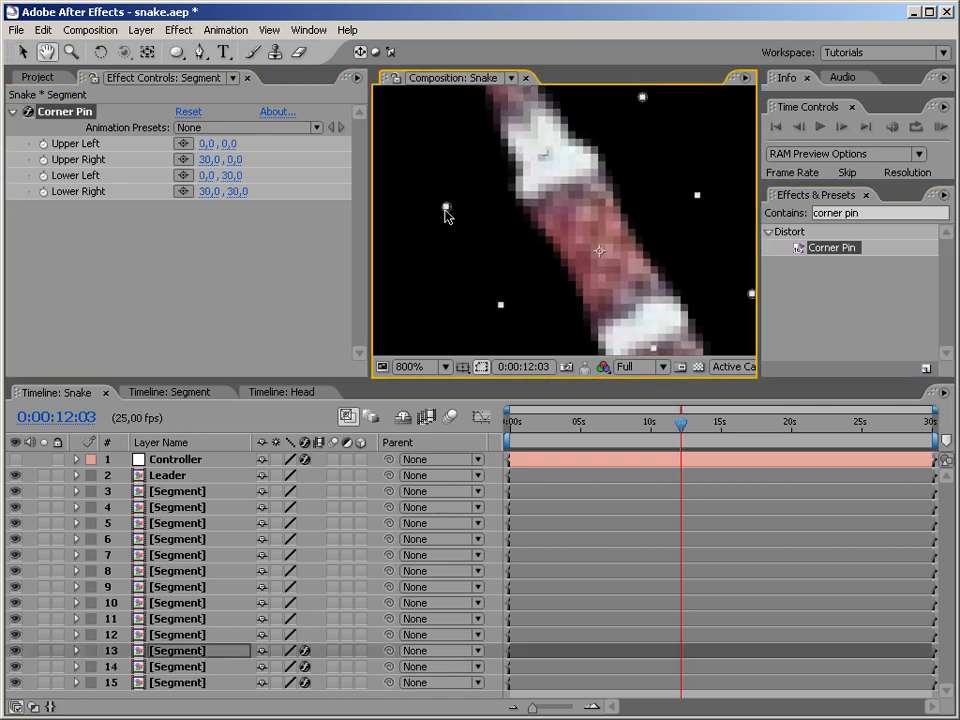
{"action": "left_click_drag", "start_coordinate": [453, 212], "coordinate": [472, 199]}
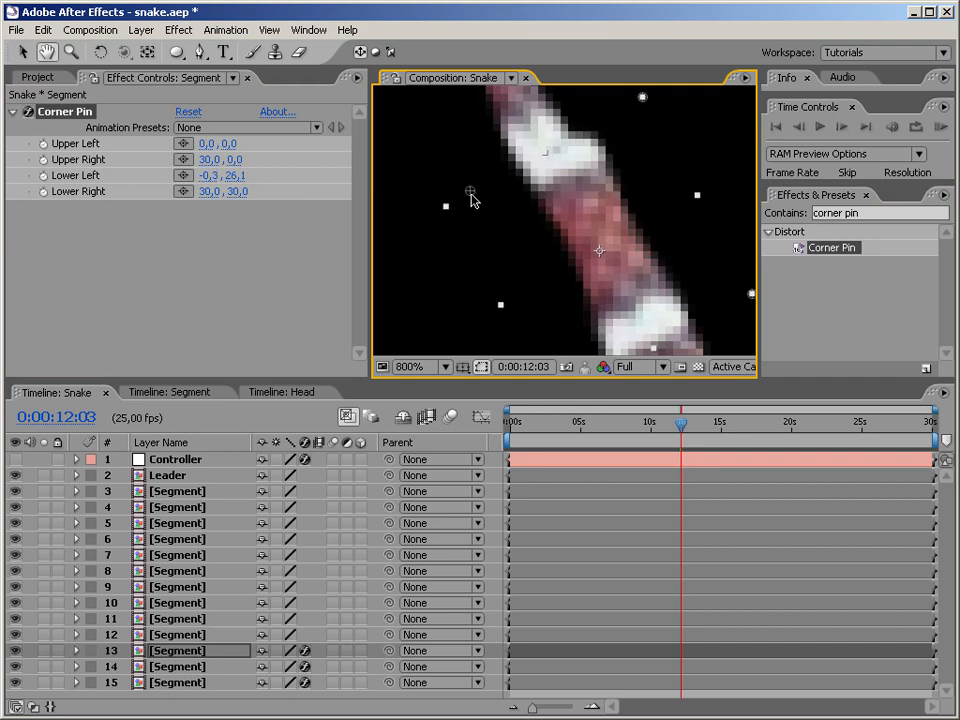
{"action": "key", "text": "v"}
{"action": "left_click_drag", "start_coordinate": [639, 99], "coordinate": [620, 106]}
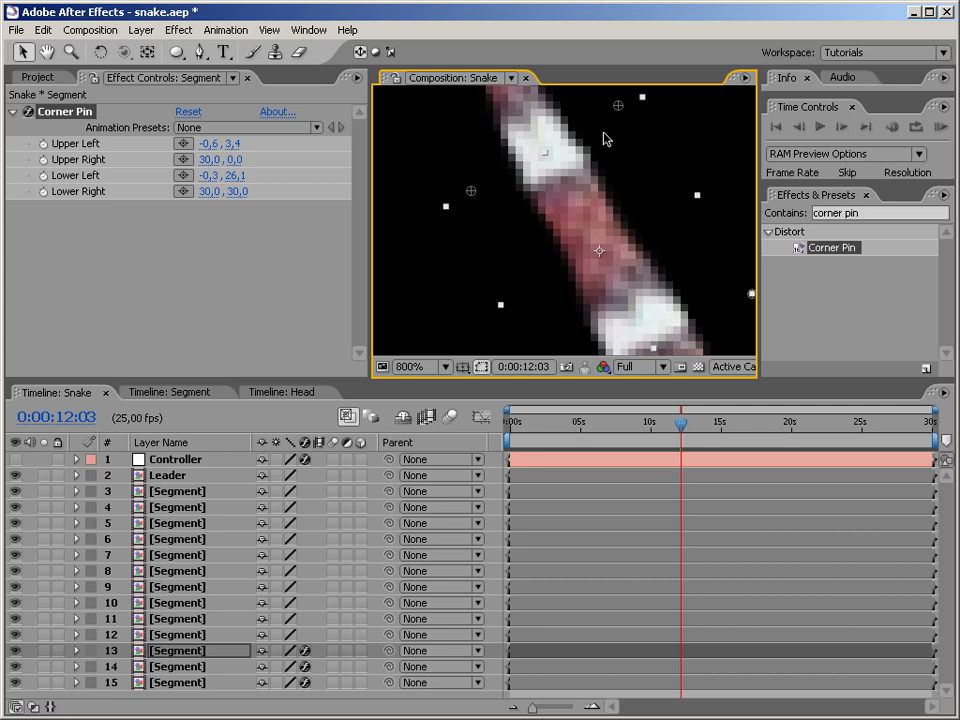
Step: Blend the head-side end of Segment layer 13 into its neighbour, with Corner Pin's Lower Right about 29.2, 28.1 and Upper Right about 29.7, 1.3
{"action": "left_click_drag", "start_coordinate": [636, 268], "coordinate": [632, 194]}
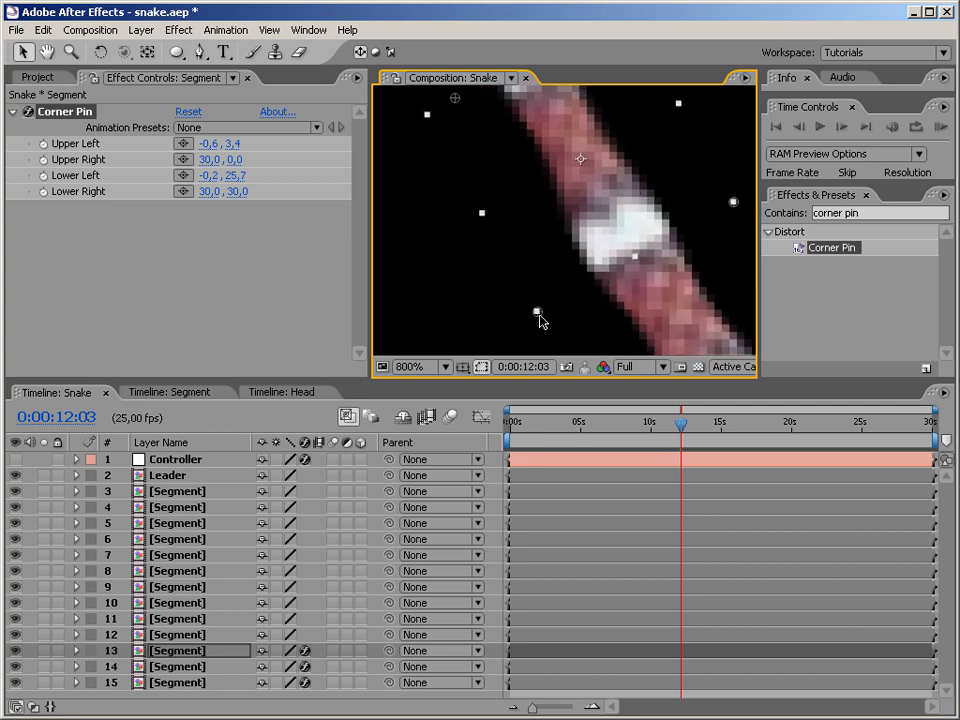
{"action": "left_click_drag", "start_coordinate": [539, 314], "coordinate": [549, 302]}
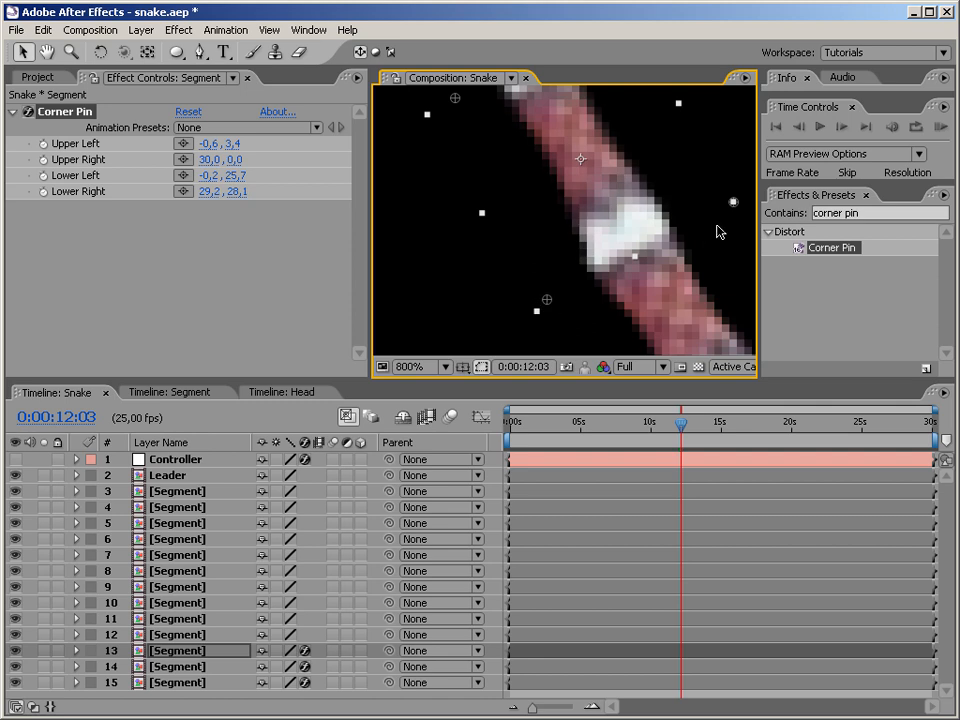
{"action": "left_click_drag", "start_coordinate": [730, 207], "coordinate": [725, 211]}
{"action": "left_click", "coordinate": [820, 250]}
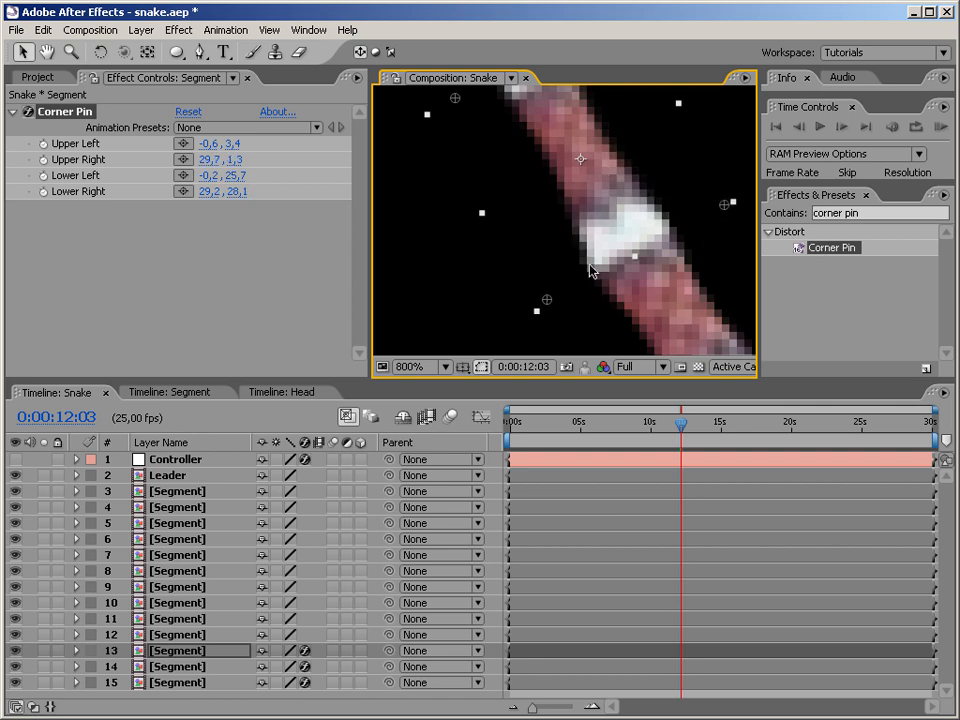
Step: Review the tapered tail at 100% while scrubbing to about 0:00:16:07, and inspect the Leader layer and the joints between the tail segments
{"action": "key", "text": "comma"}
{"action": "key", "text": "comma"}
{"action": "key", "text": "comma"}
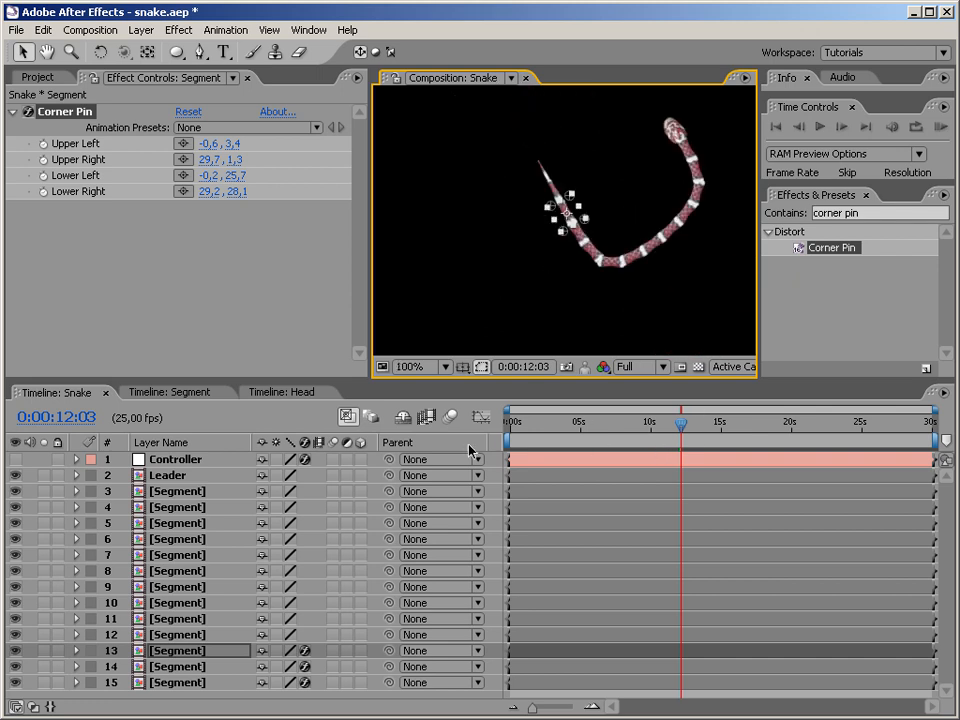
{"action": "left_click", "coordinate": [313, 707]}
{"action": "left_click_drag", "start_coordinate": [685, 424], "coordinate": [739, 432]}
{"action": "key", "text": "F4"}
{"action": "left_click", "coordinate": [716, 347]}
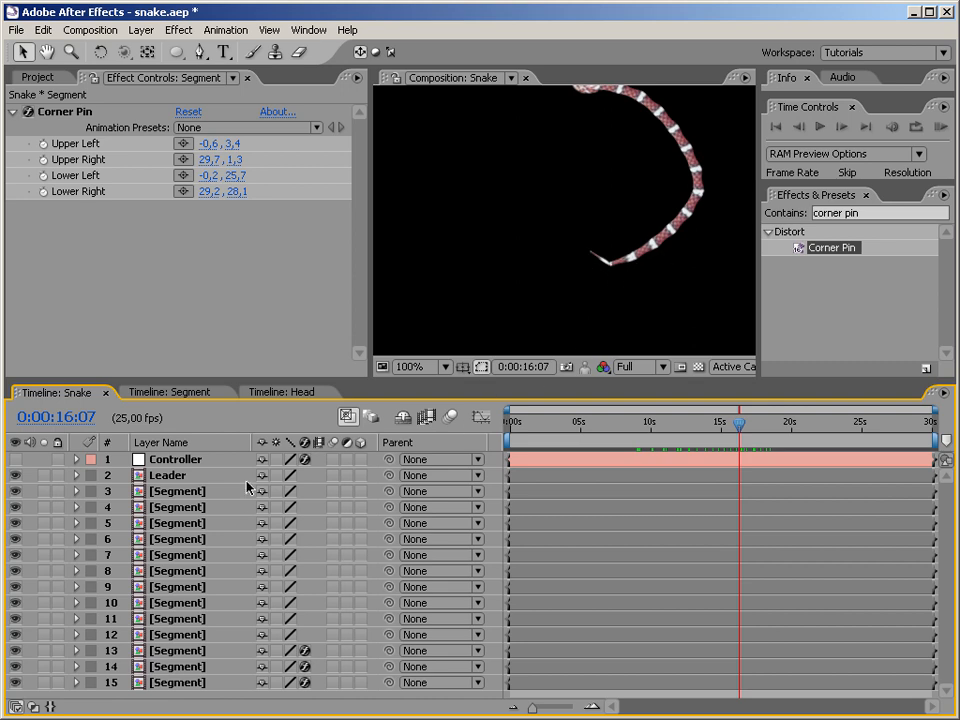
{"action": "left_click", "coordinate": [180, 476]}
{"action": "left_click", "coordinate": [611, 267]}
{"action": "left_click", "coordinate": [643, 273]}
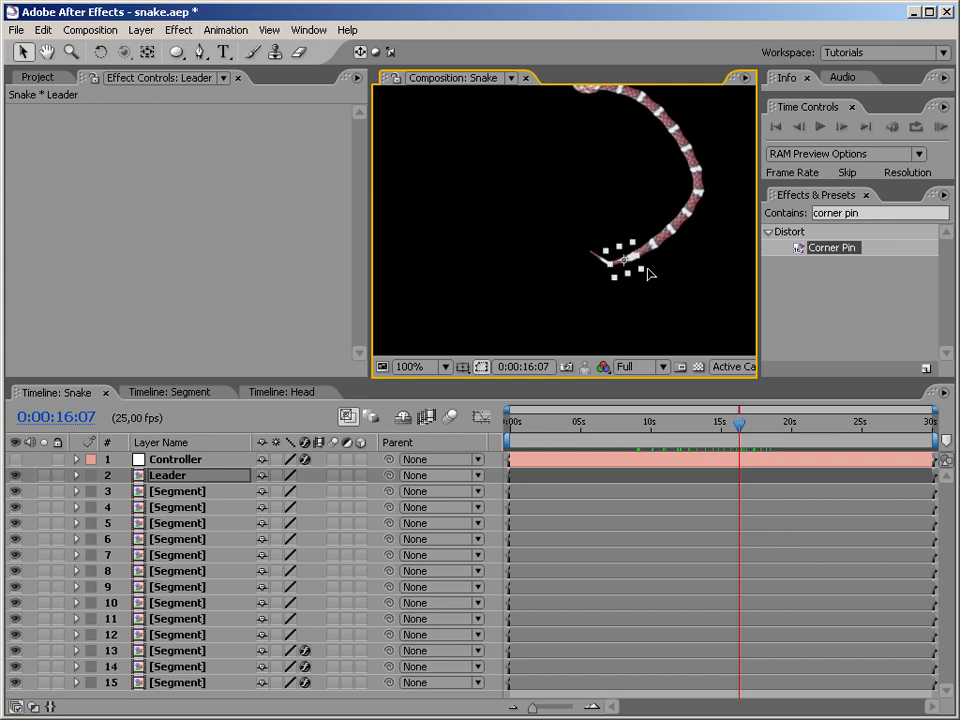
Step: Smooth the sharp bend in the Leader layer's motion path by lengthening both handles of its lower keyframe, and check the snake up to 0:00:19:17
{"action": "left_click", "coordinate": [182, 462]}
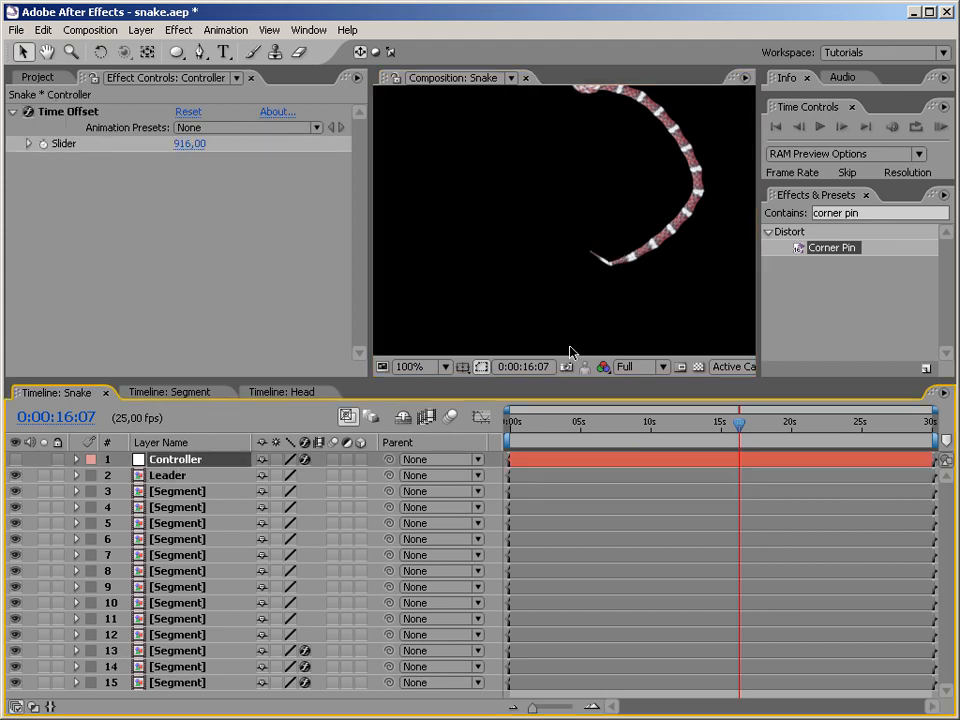
{"action": "left_click", "coordinate": [174, 477]}
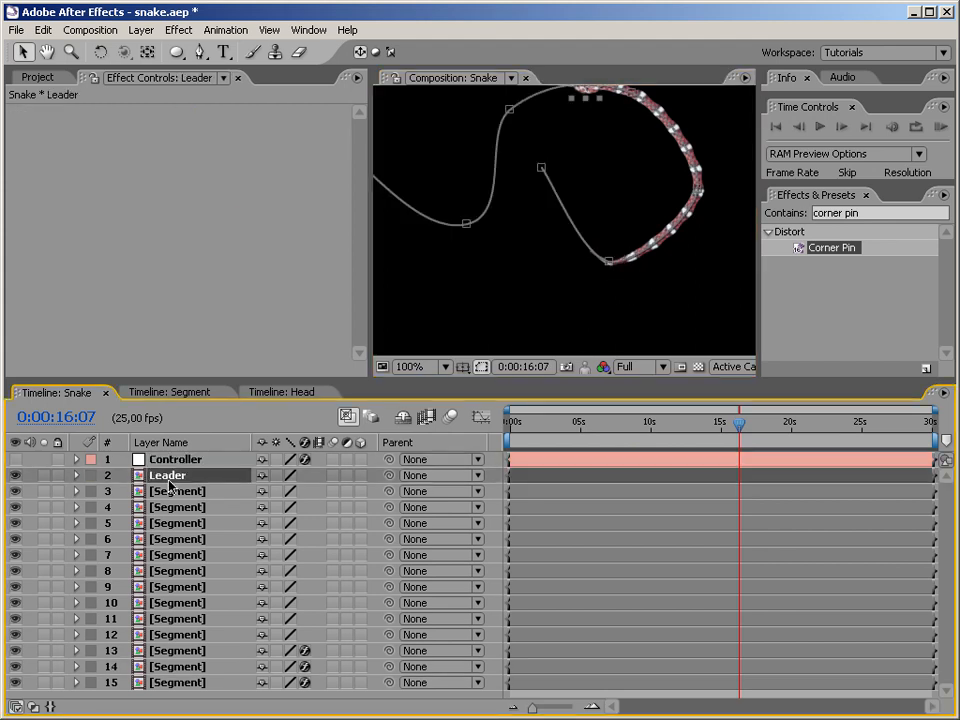
{"action": "left_click", "coordinate": [617, 277]}
{"action": "left_click_drag", "start_coordinate": [609, 261], "coordinate": [671, 272]}
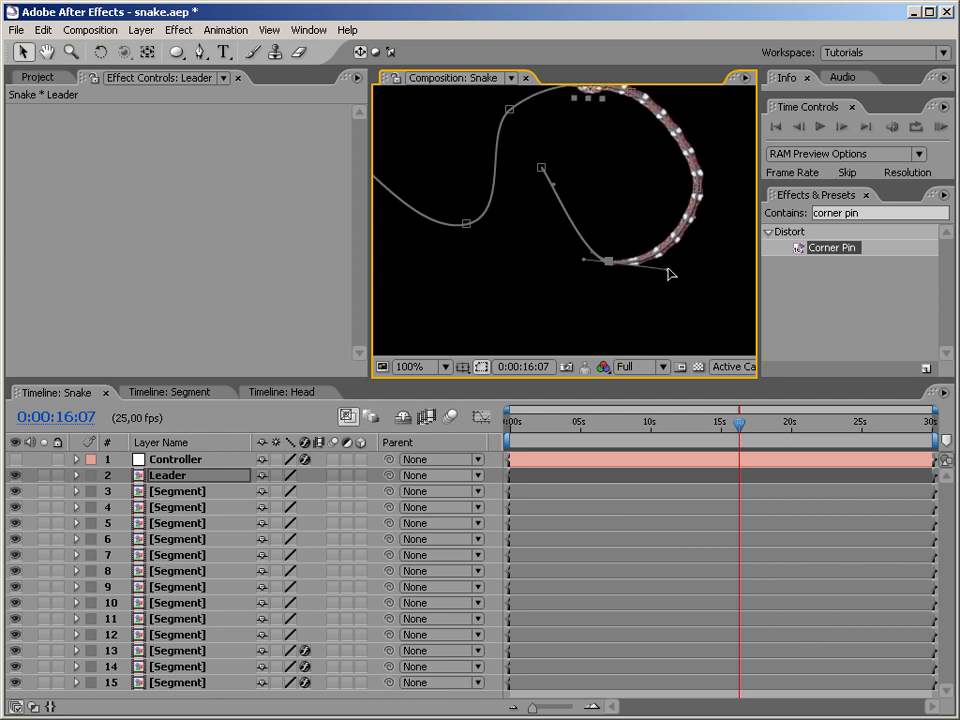
{"action": "left_click_drag", "start_coordinate": [583, 265], "coordinate": [535, 262]}
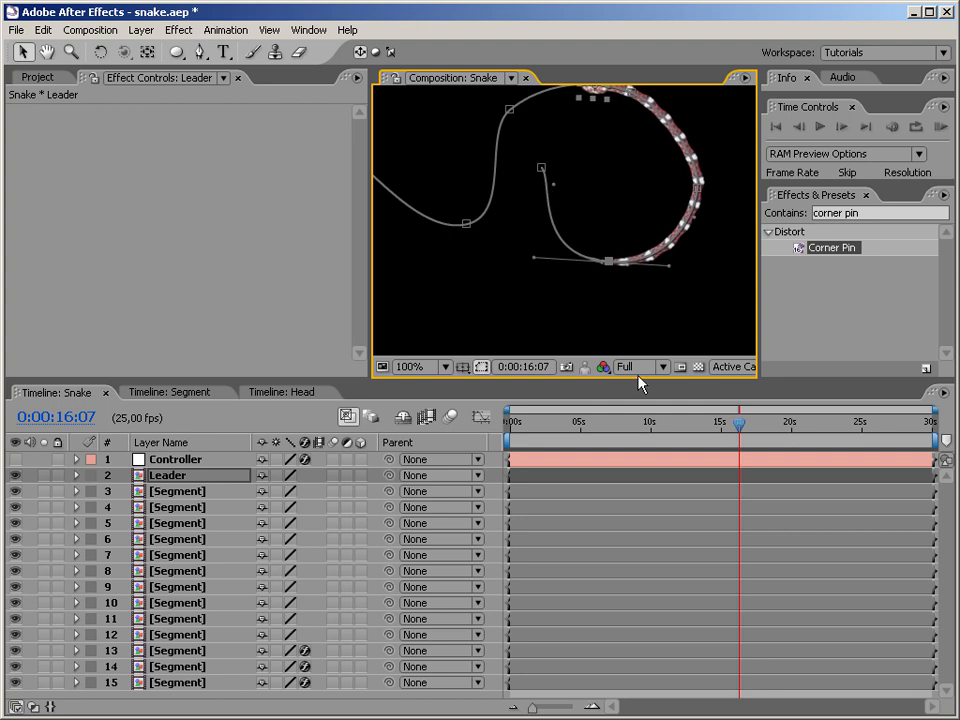
{"action": "key", "text": "Page_Up"}
{"action": "key", "text": "Page_Up"}
{"action": "left_click", "coordinate": [645, 339]}
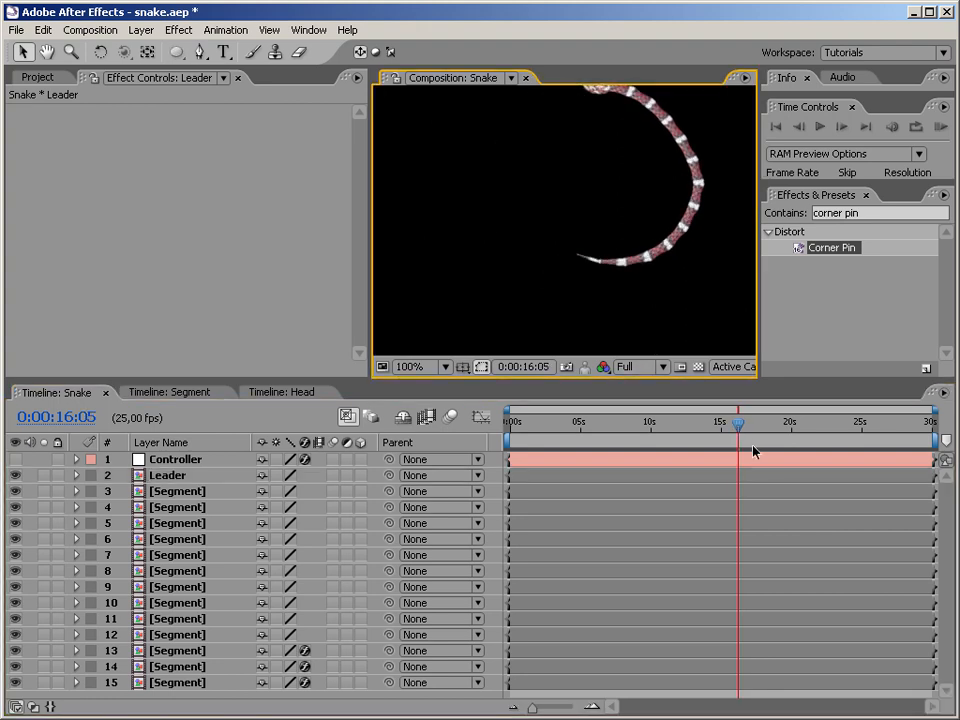
{"action": "left_click_drag", "start_coordinate": [739, 424], "coordinate": [786, 426]}
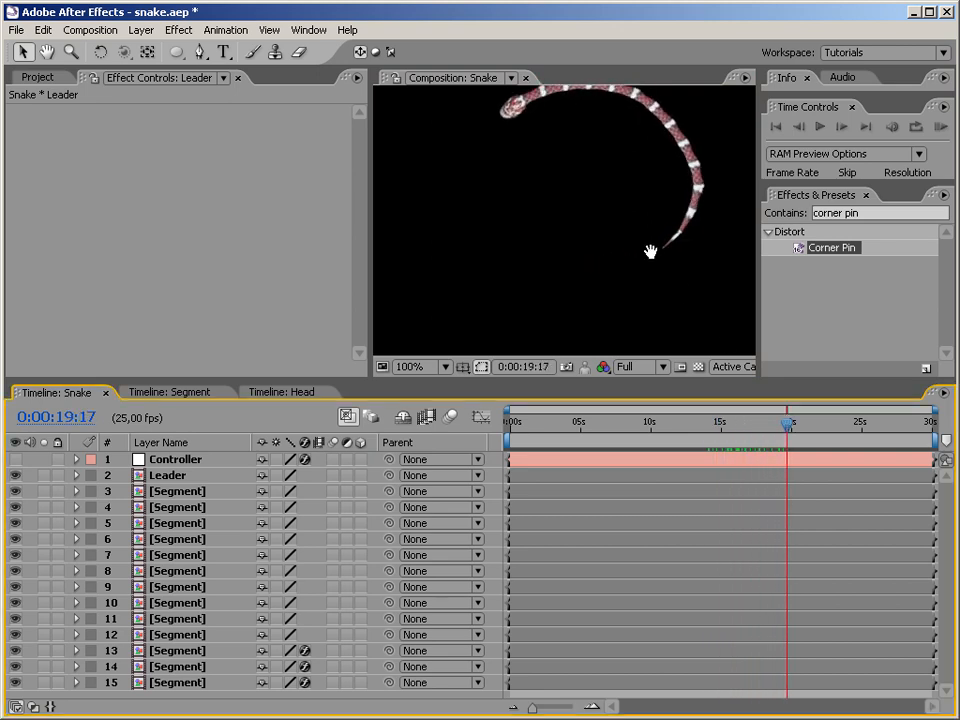
{"action": "left_click_drag", "start_coordinate": [654, 255], "coordinate": [668, 285]}
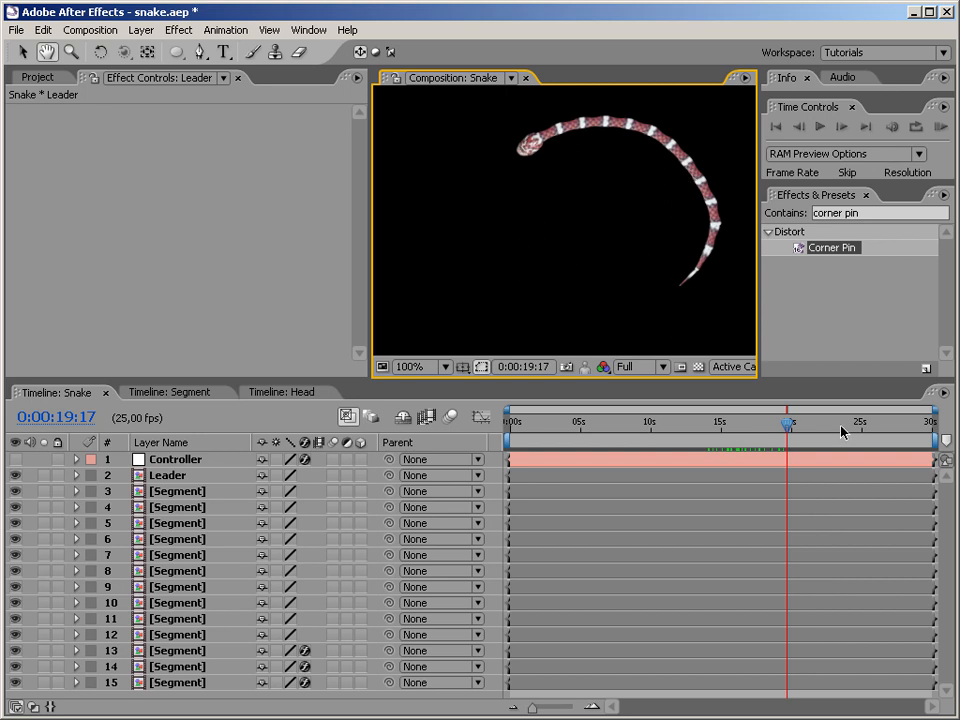
Step: Duplicate the Segment composition in the Segments folder and rename the copy as SegmentOrange
{"action": "left_click", "coordinate": [180, 508]}
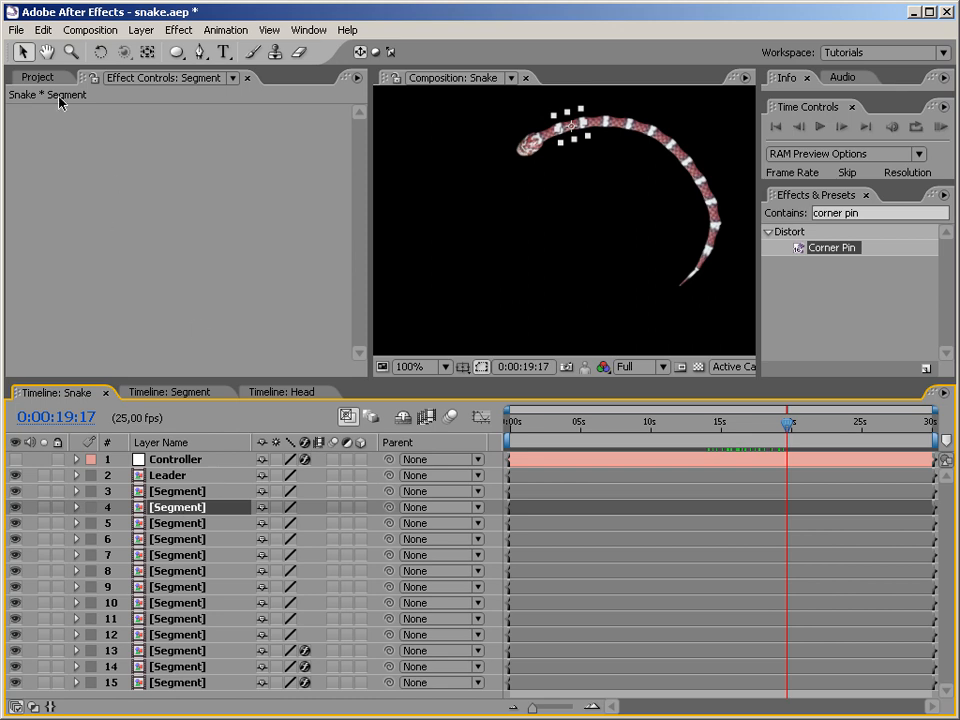
{"action": "left_click", "coordinate": [38, 77]}
{"action": "left_click", "coordinate": [45, 250]}
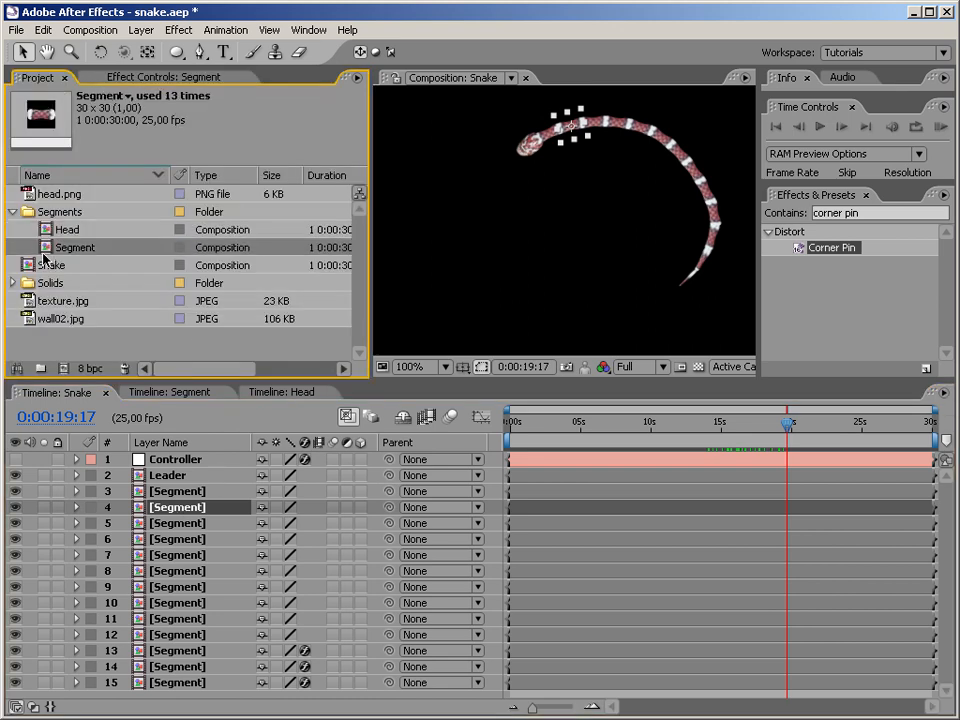
{"action": "key", "text": "ctrl+d"}
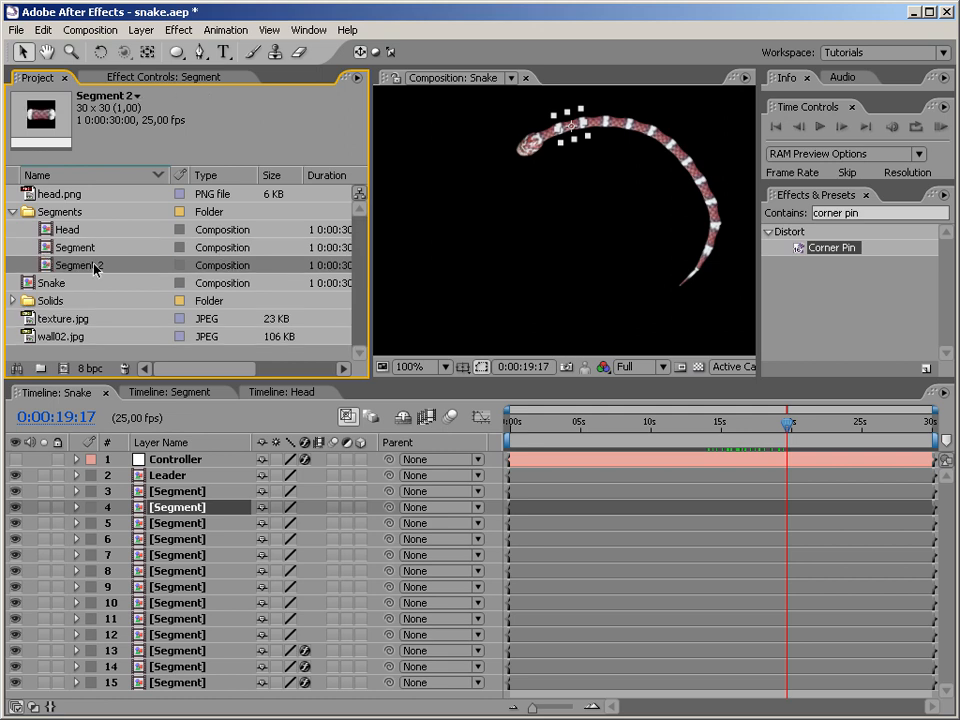
{"action": "key", "text": "Return"}
{"action": "left_click", "coordinate": [93, 265]}
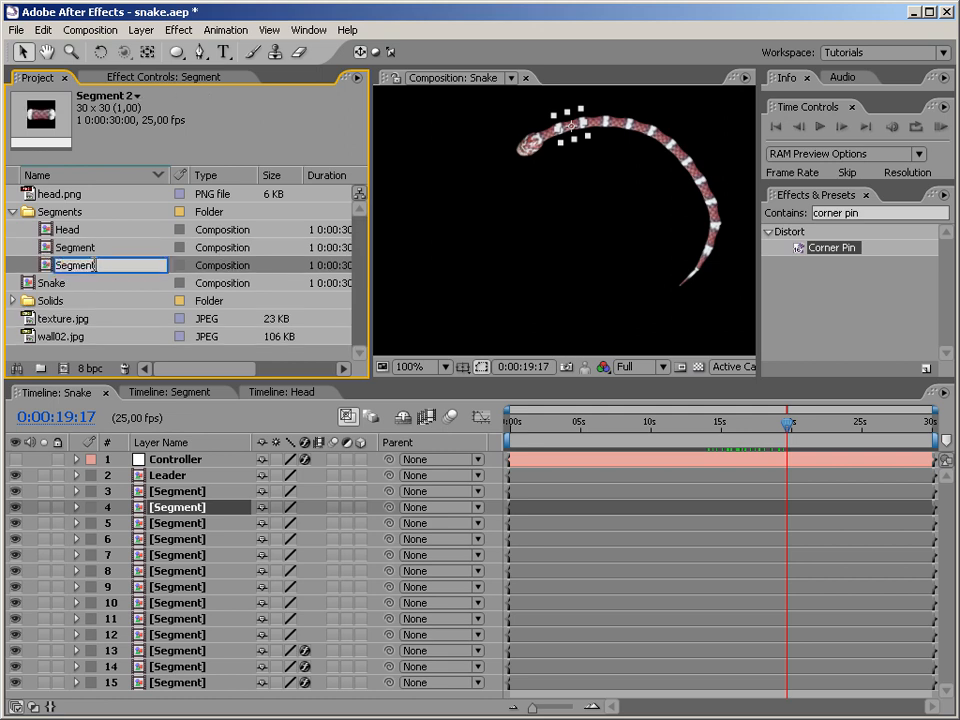
{"action": "type", "text": "Orange"}
{"action": "key", "text": "Return"}
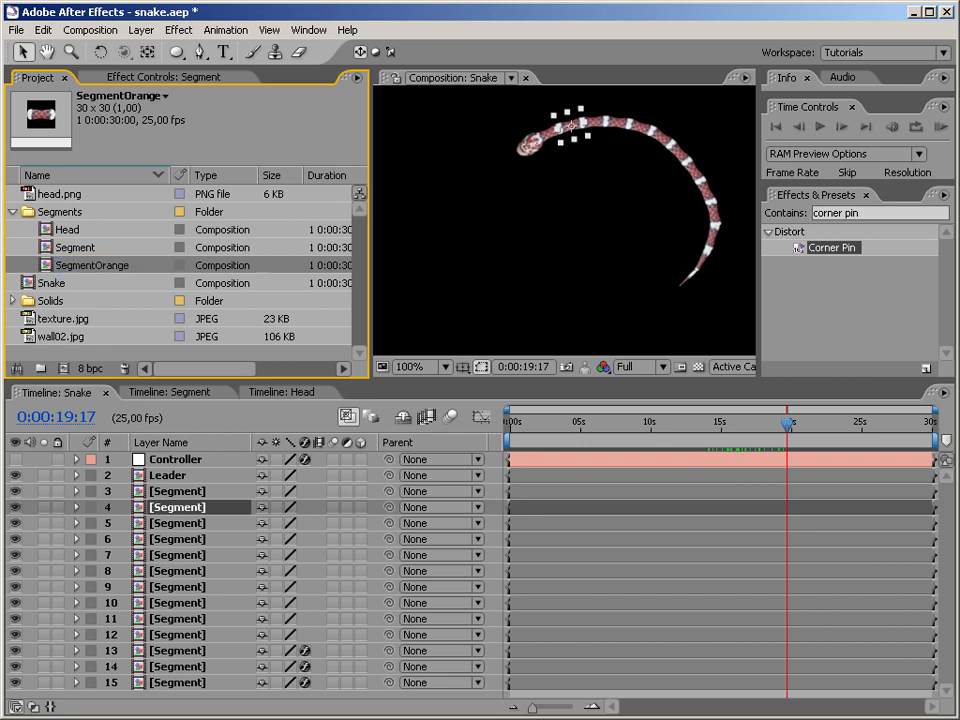
Step: Rename the original Segment composition as SegmentRed
{"action": "left_click", "coordinate": [90, 251]}
{"action": "key", "text": "Return"}
{"action": "left_click", "coordinate": [91, 251]}
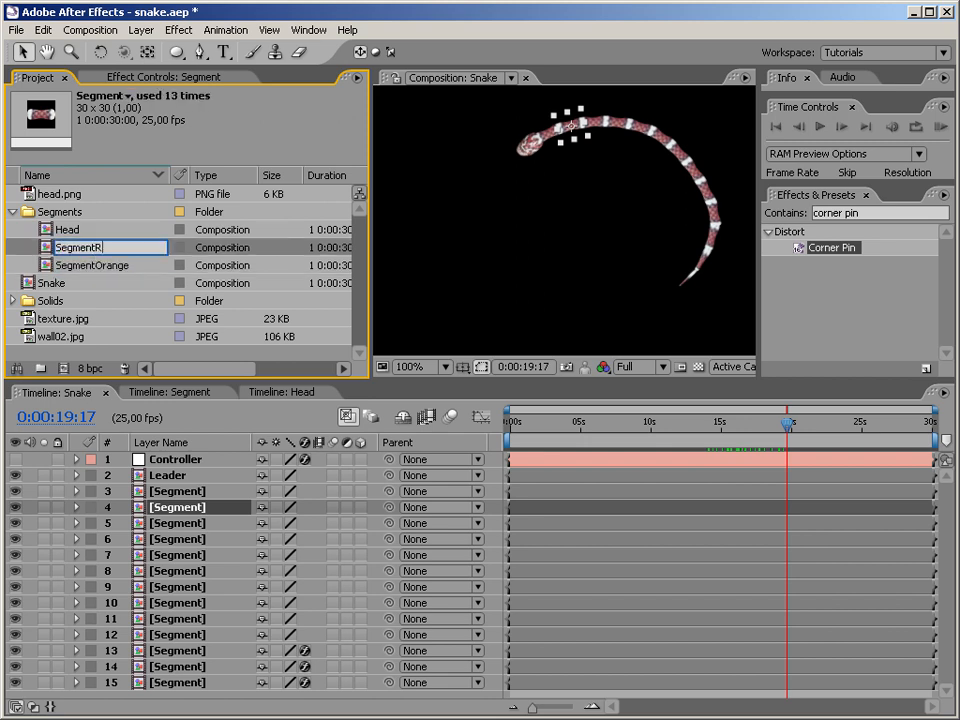
{"action": "type", "text": "Red"}
{"action": "key", "text": "Return"}
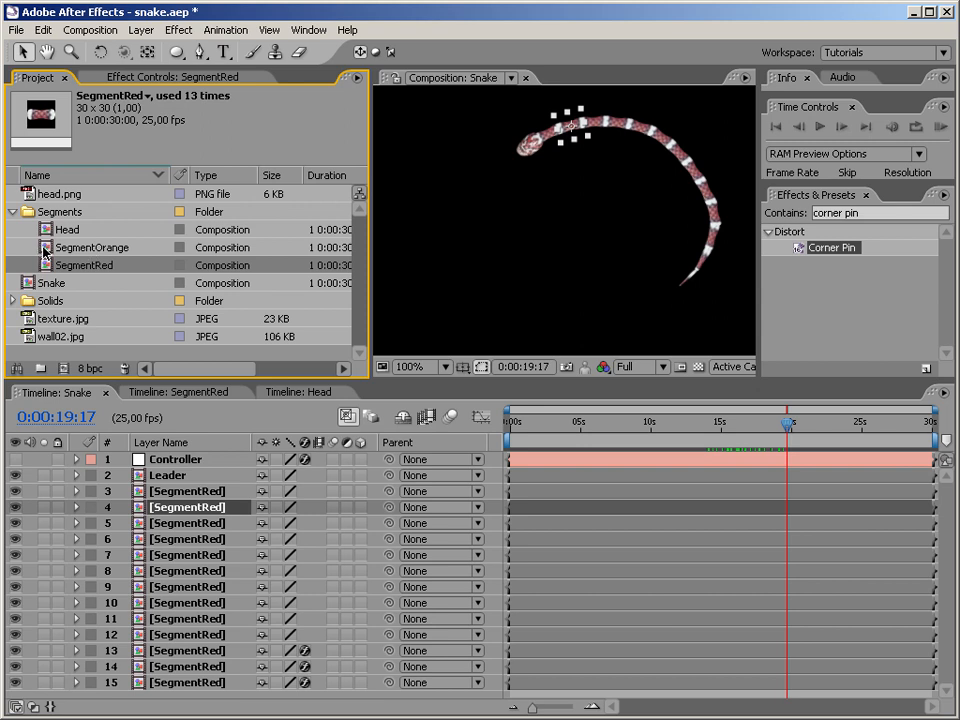
Step: Add an adjustment layer to the SegmentOrange composition and apply the Hue/Saturation effect to it
{"action": "double_click", "coordinate": [44, 250]}
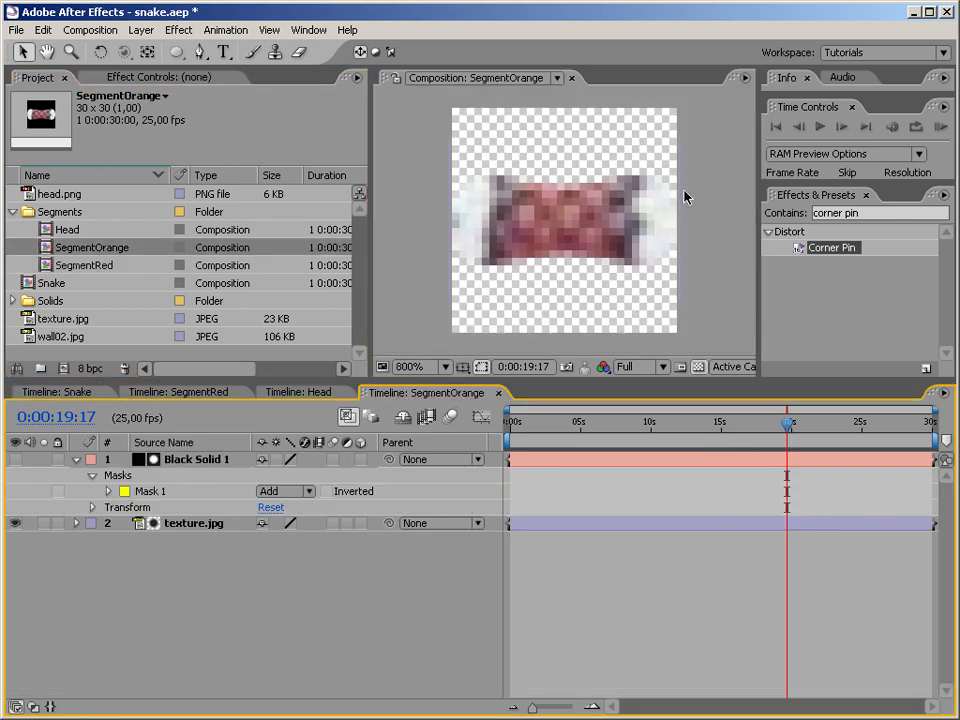
{"action": "right_click", "coordinate": [299, 585]}
{"action": "mouse_move", "coordinate": [330, 592]}
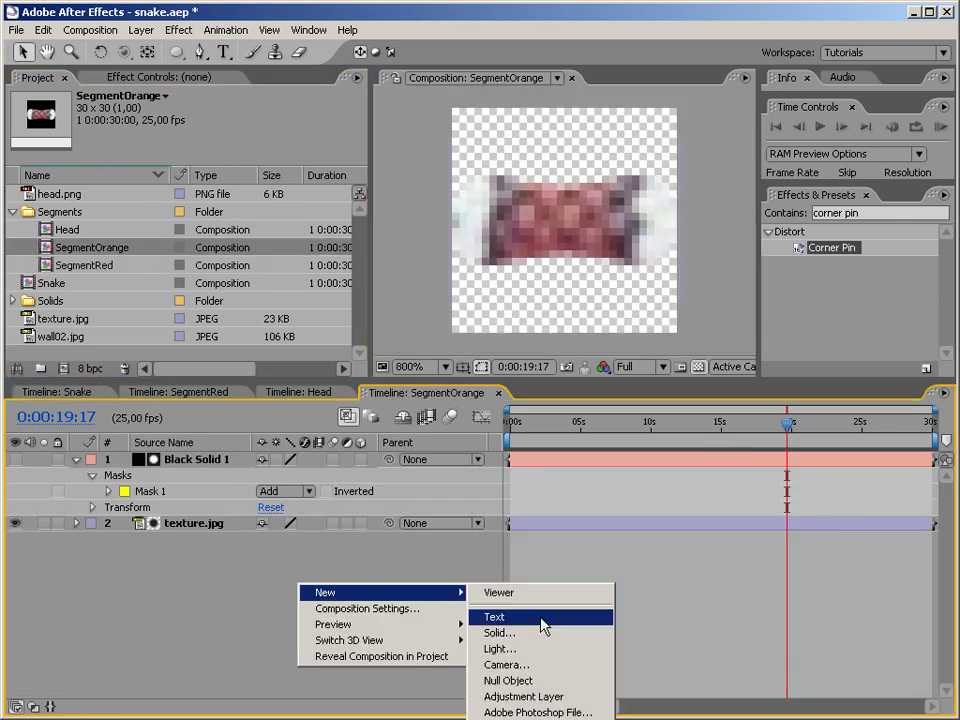
{"action": "left_click", "coordinate": [540, 697]}
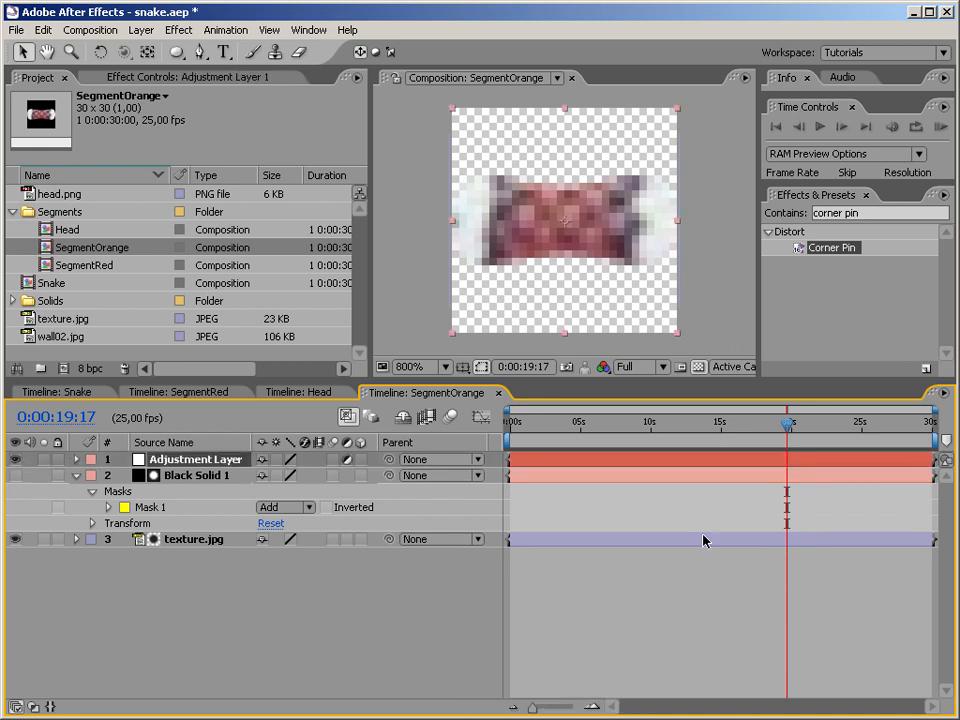
{"action": "left_click", "coordinate": [865, 216]}
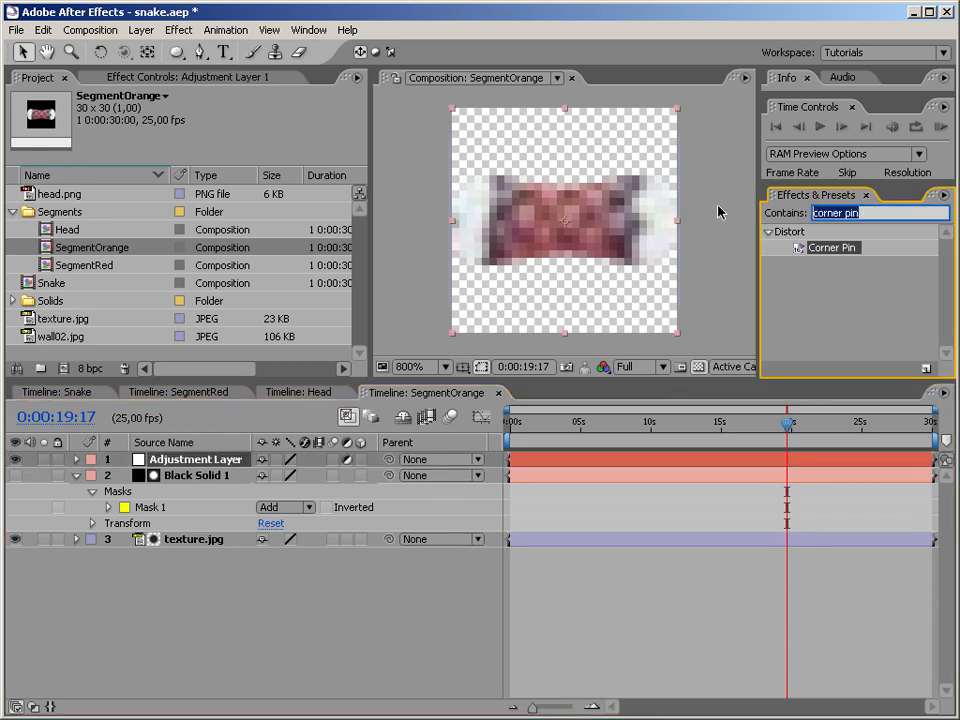
{"action": "type", "text": "hue/sat"}
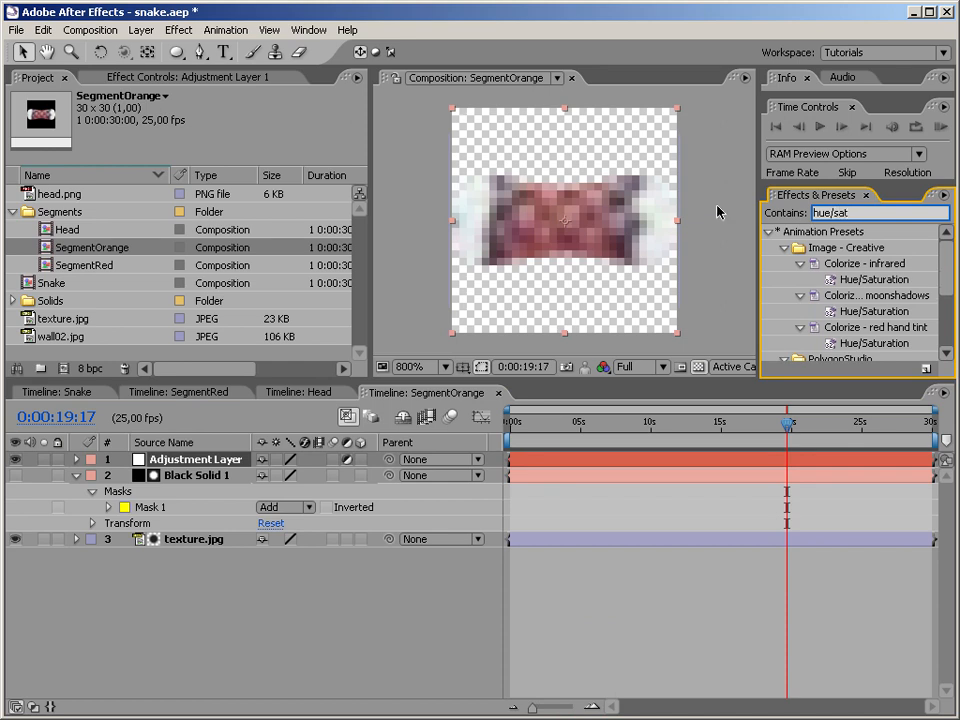
{"action": "left_click", "coordinate": [768, 231]}
{"action": "left_click_drag", "start_coordinate": [845, 268], "coordinate": [218, 462]}
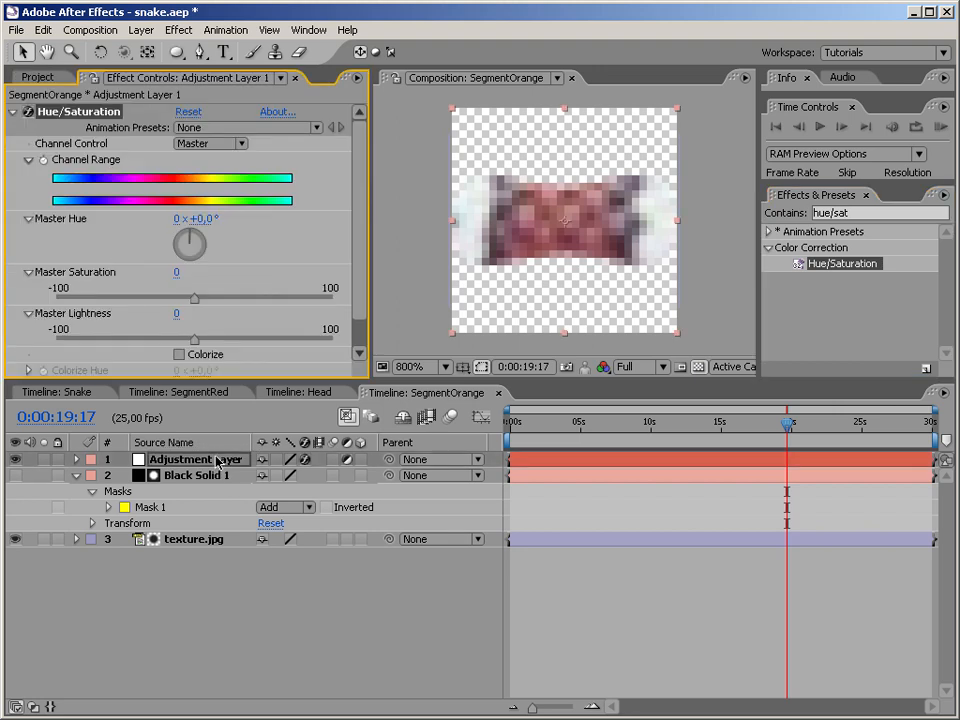
Step: Recolour the segment orange in Hue/Saturation, with Master Hue at about -322° and Master Saturation at 65
{"action": "left_click_drag", "start_coordinate": [194, 303], "coordinate": [259, 298]}
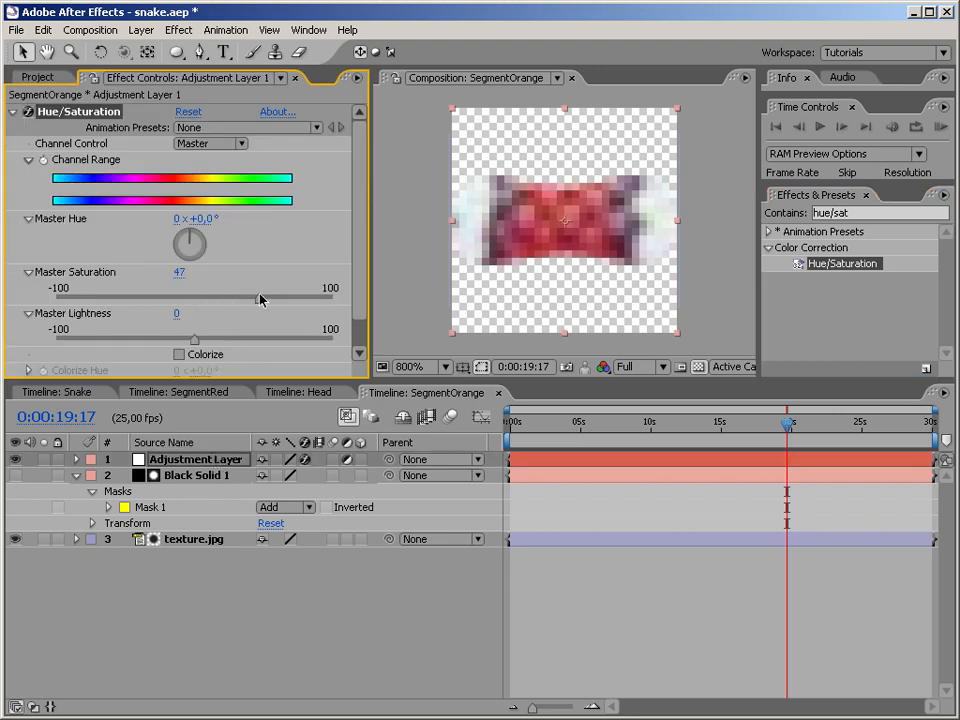
{"action": "left_click_drag", "start_coordinate": [190, 238], "coordinate": [219, 223]}
{"action": "left_click_drag", "start_coordinate": [257, 302], "coordinate": [285, 300]}
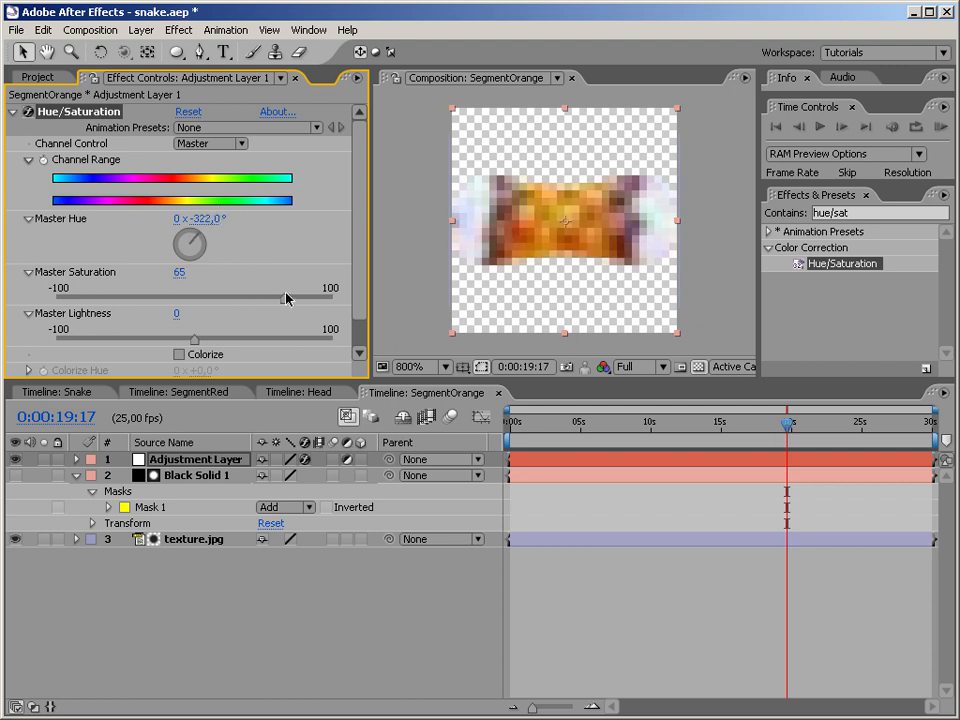
{"action": "left_click_drag", "start_coordinate": [199, 232], "coordinate": [199, 232]}
Step: Delete SegmentRed layers 4 to 12 in the Snake composition, keeping layer 3 and the three tapered tail layers
{"action": "left_click", "coordinate": [38, 77]}
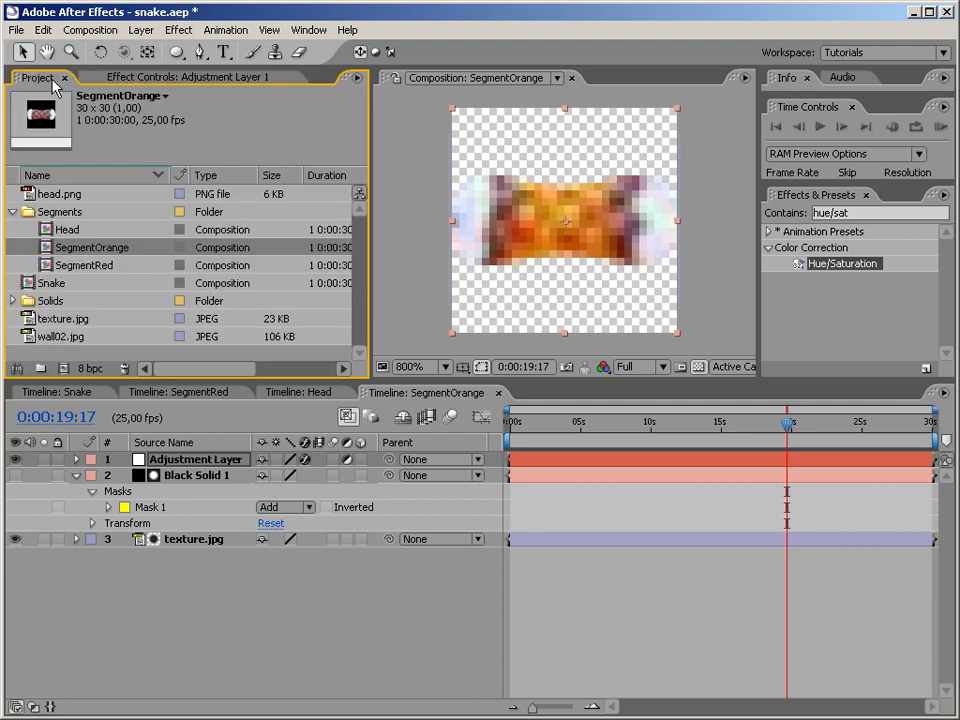
{"action": "left_click", "coordinate": [75, 392]}
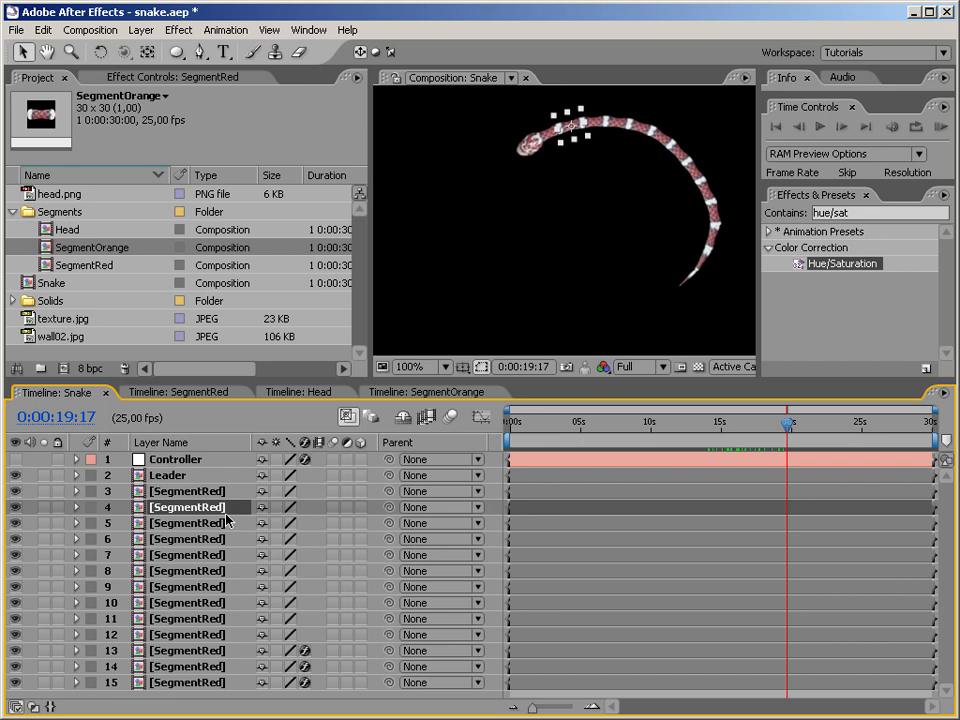
{"action": "left_click", "coordinate": [220, 634], "text": "shift"}
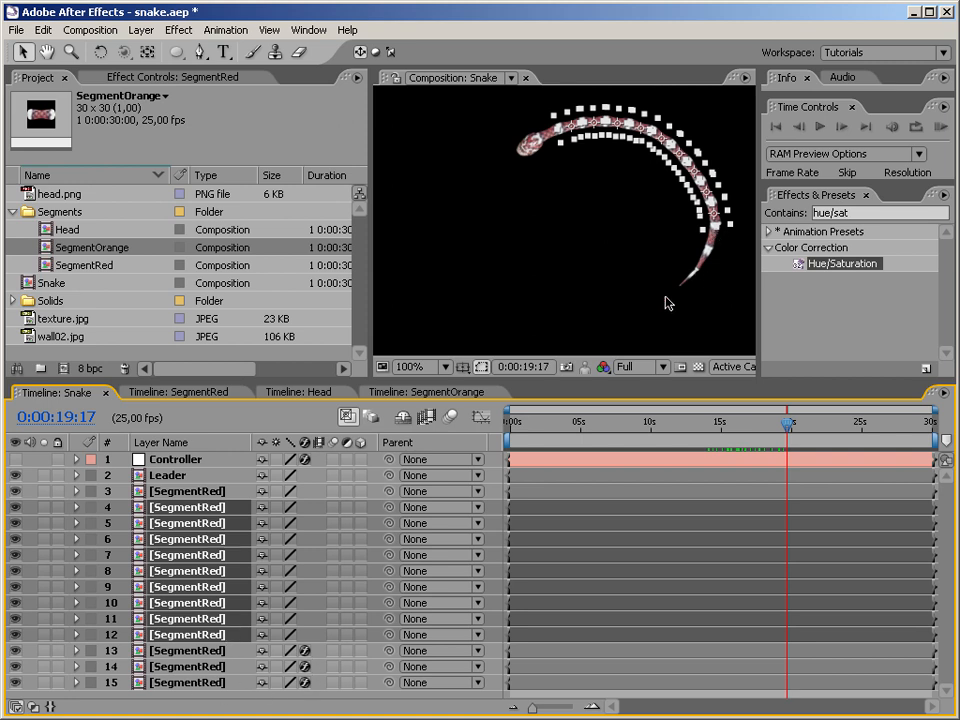
{"action": "key", "text": "Delete"}
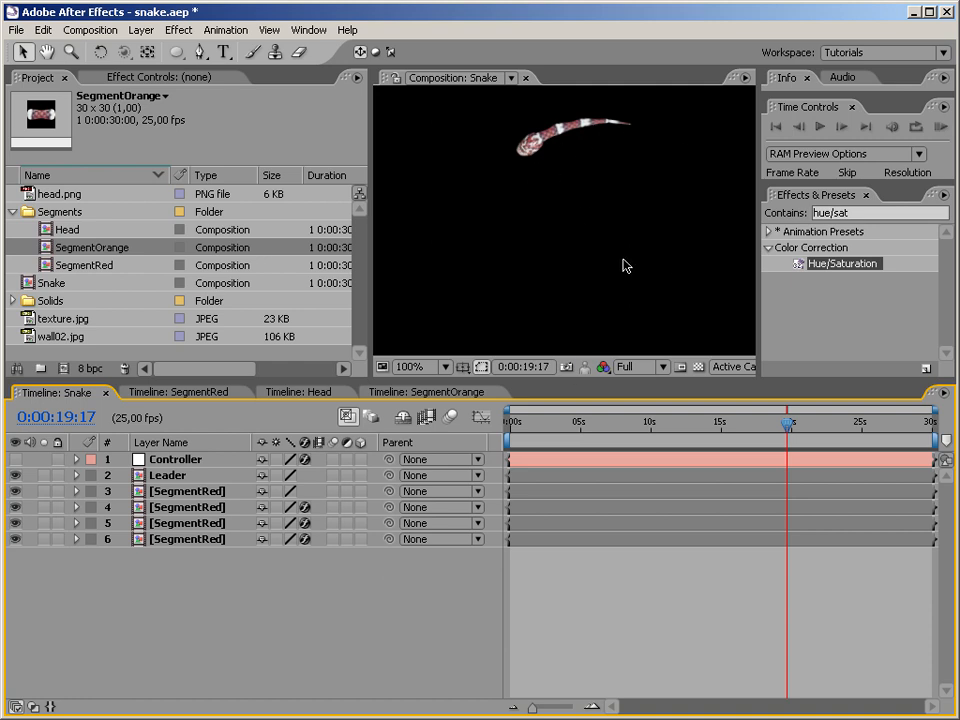
Step: At about 0:00:04:23, duplicate SegmentRed layer 3 and replace the source of layer 4 with SegmentOrange
{"action": "left_click_drag", "start_coordinate": [774, 437], "coordinate": [581, 437]}
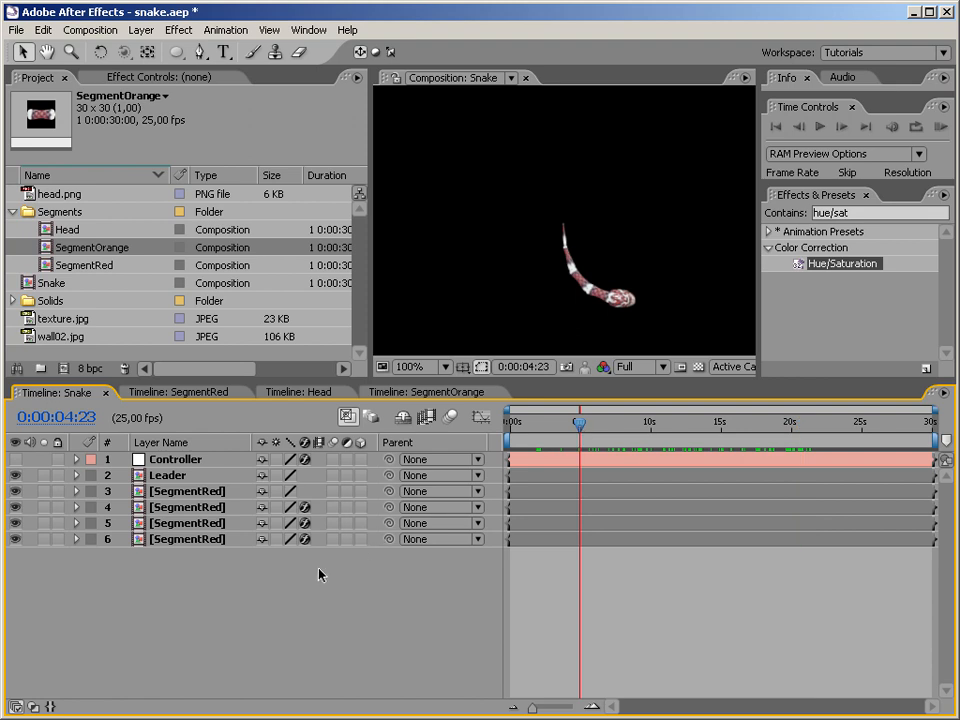
{"action": "left_click", "coordinate": [212, 492]}
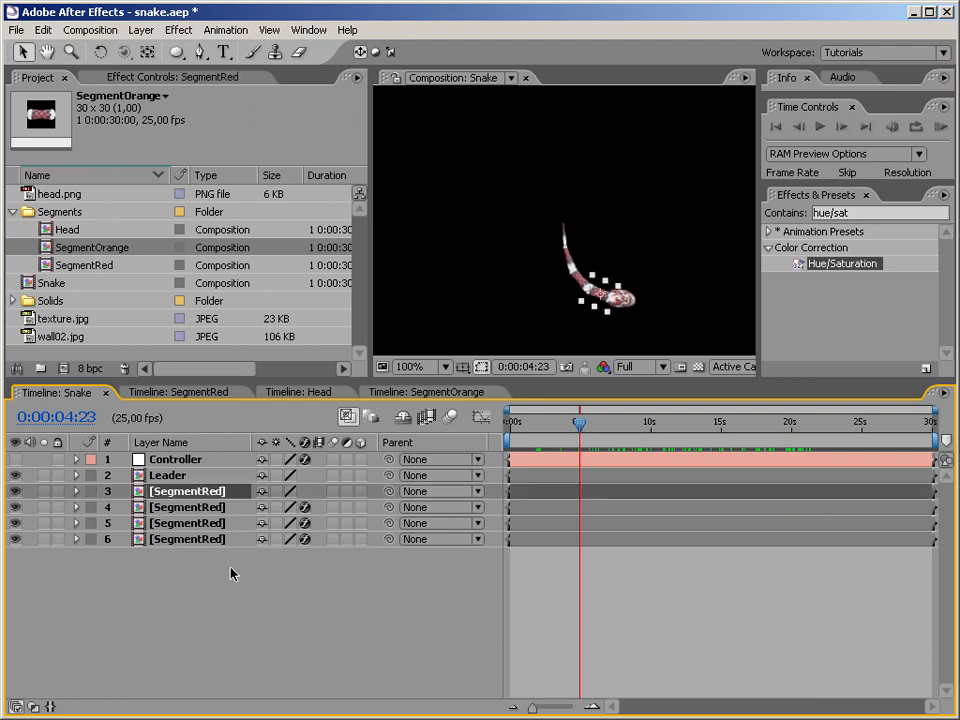
{"action": "key", "text": "ctrl+d"}
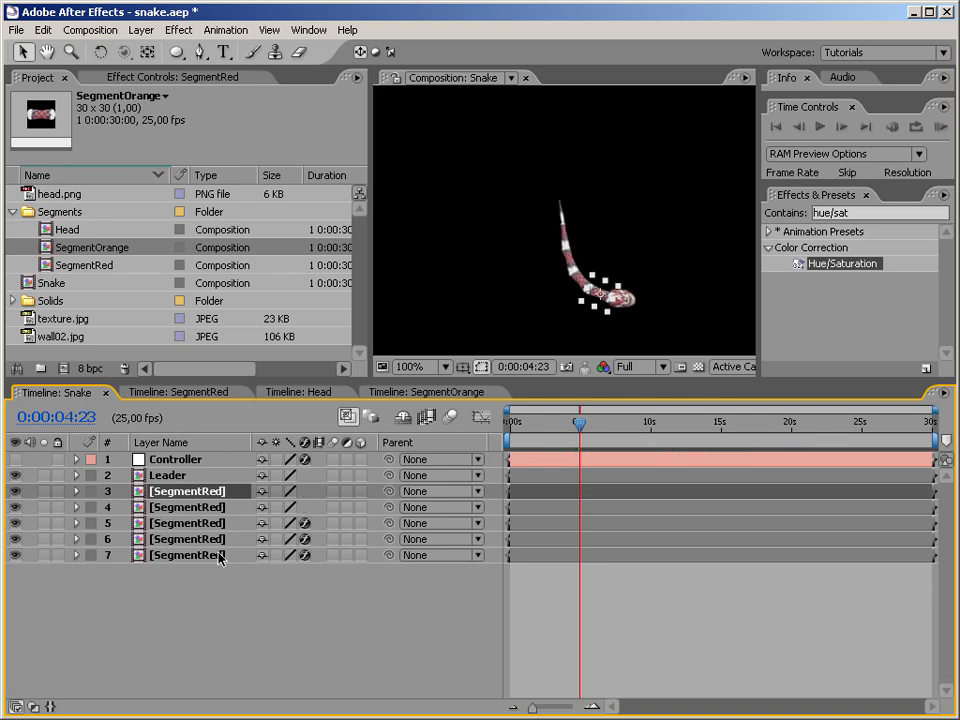
{"action": "left_click", "coordinate": [208, 508]}
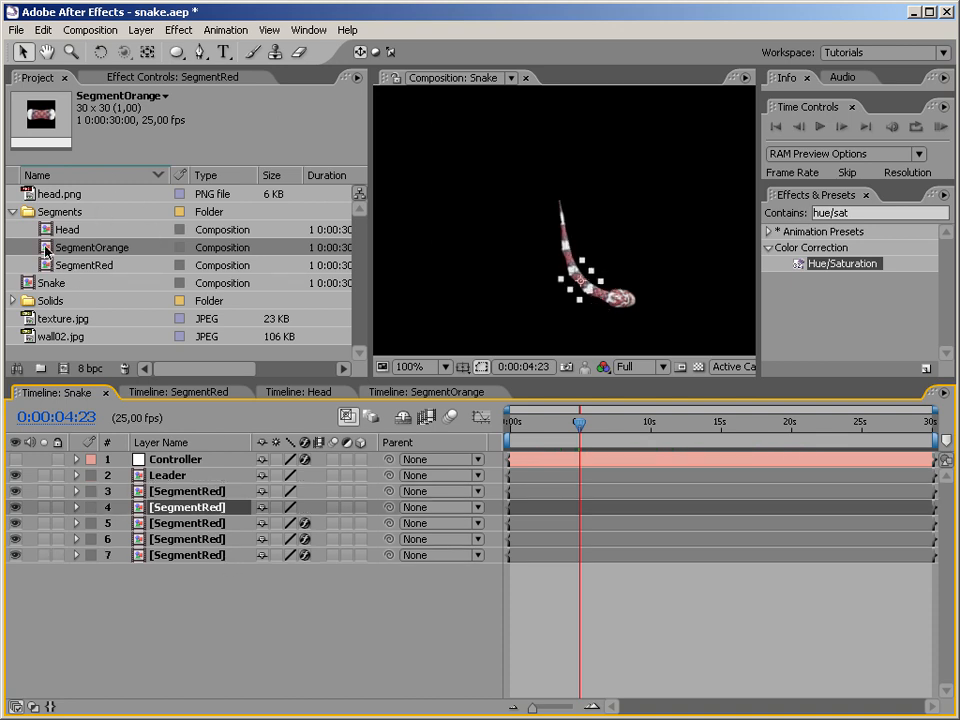
{"action": "left_click_drag", "start_coordinate": [48, 248], "coordinate": [143, 510]}
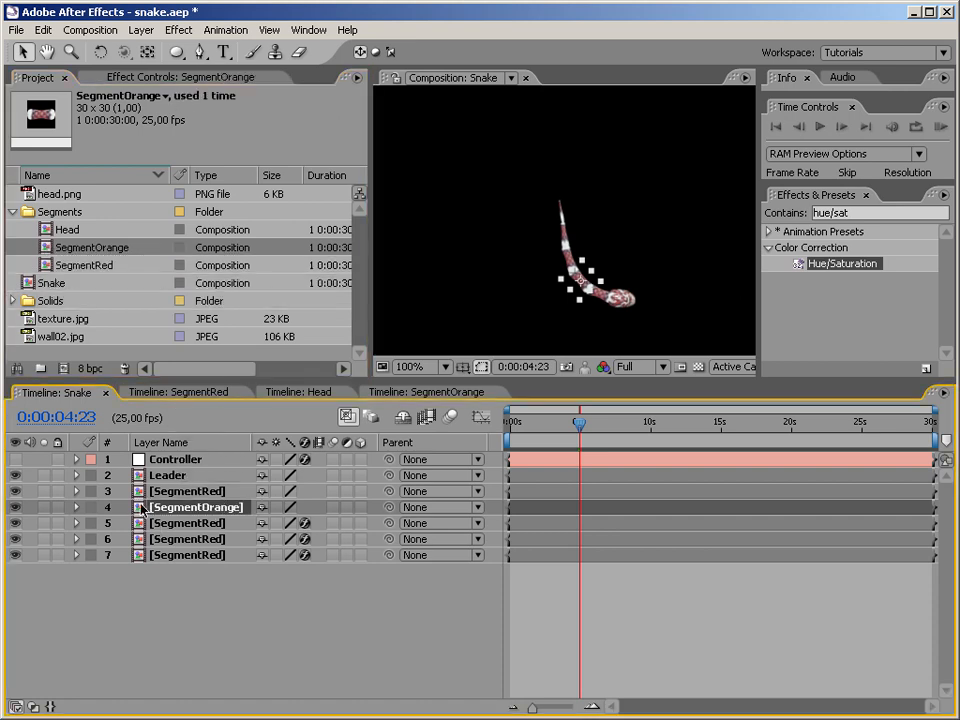
{"action": "left_click", "coordinate": [276, 614]}
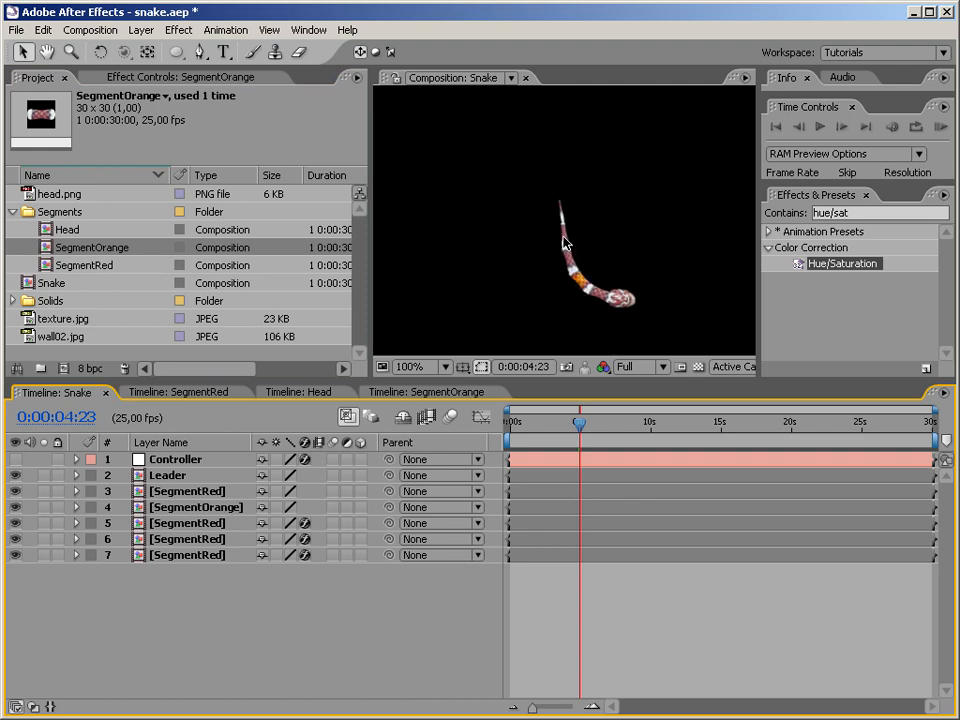
Step: Replace the source of tail layer 6 with the SegmentOrange composition
{"action": "left_click", "coordinate": [215, 539]}
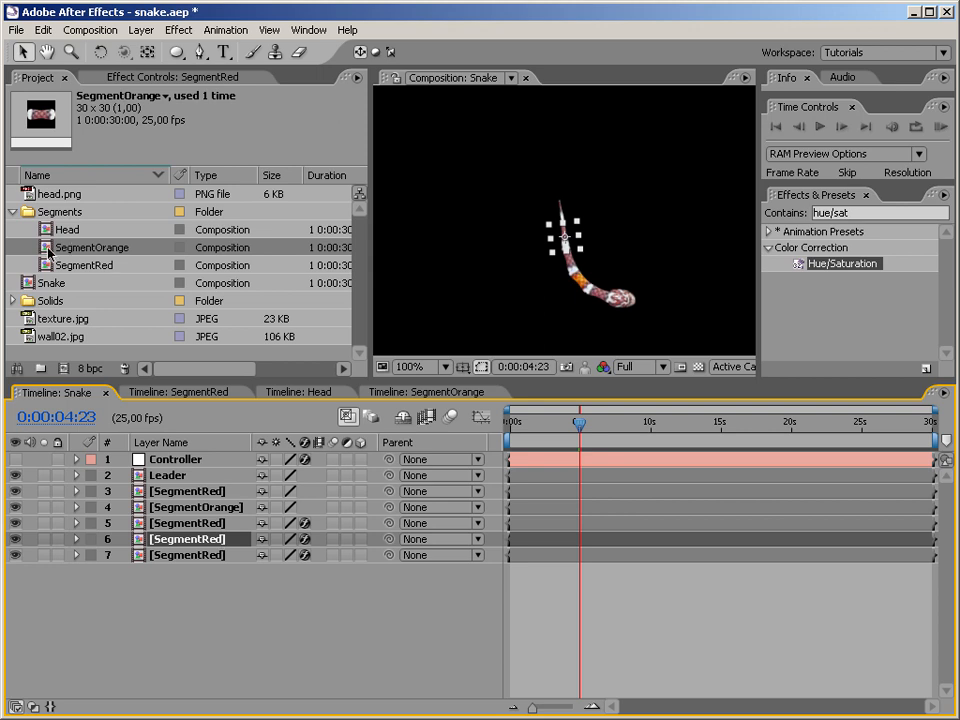
{"action": "left_click_drag", "start_coordinate": [48, 251], "coordinate": [197, 547]}
{"action": "left_click", "coordinate": [204, 569]}
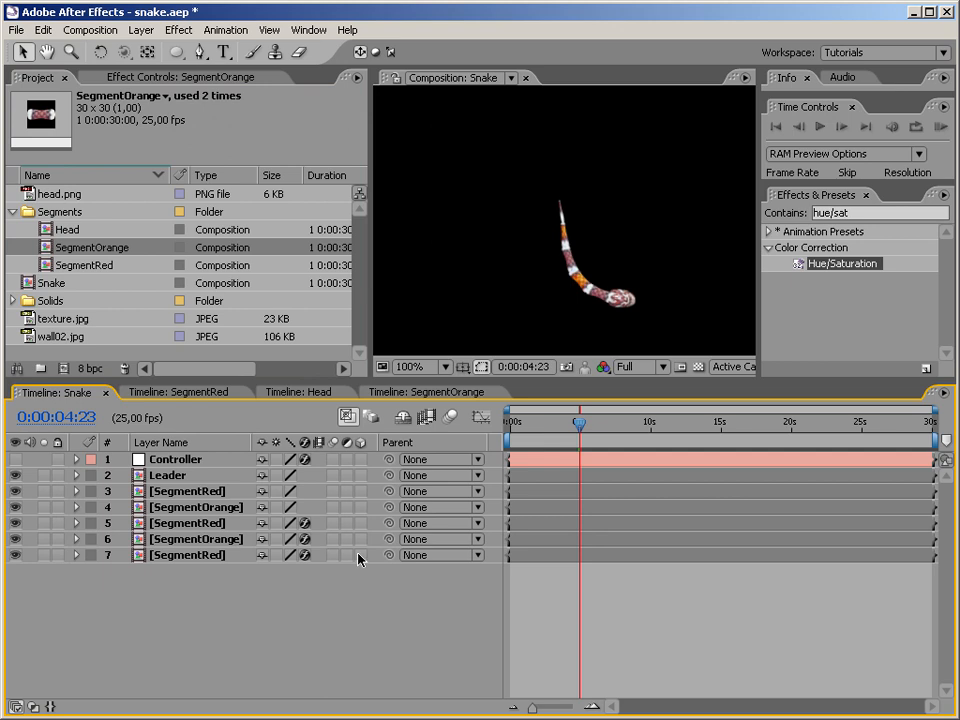
Step: Duplicate SegmentRed layer 3 and SegmentOrange layer 4, and place the copies as an alternating pair ahead of the three tapered tail layers
{"action": "left_click", "coordinate": [224, 495]}
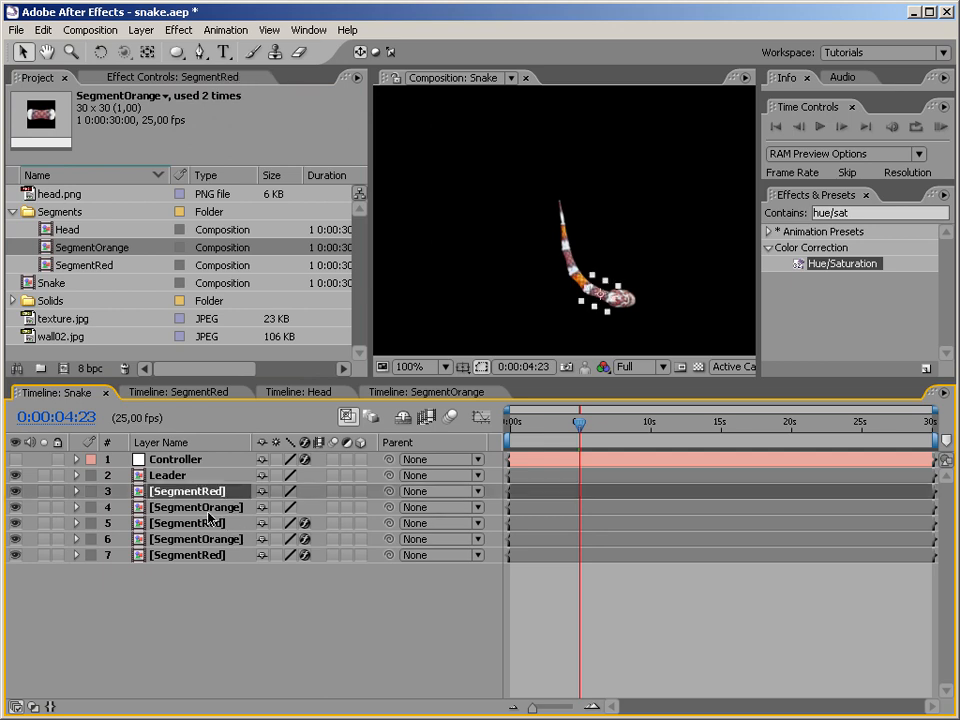
{"action": "left_click", "coordinate": [203, 506], "text": "shift"}
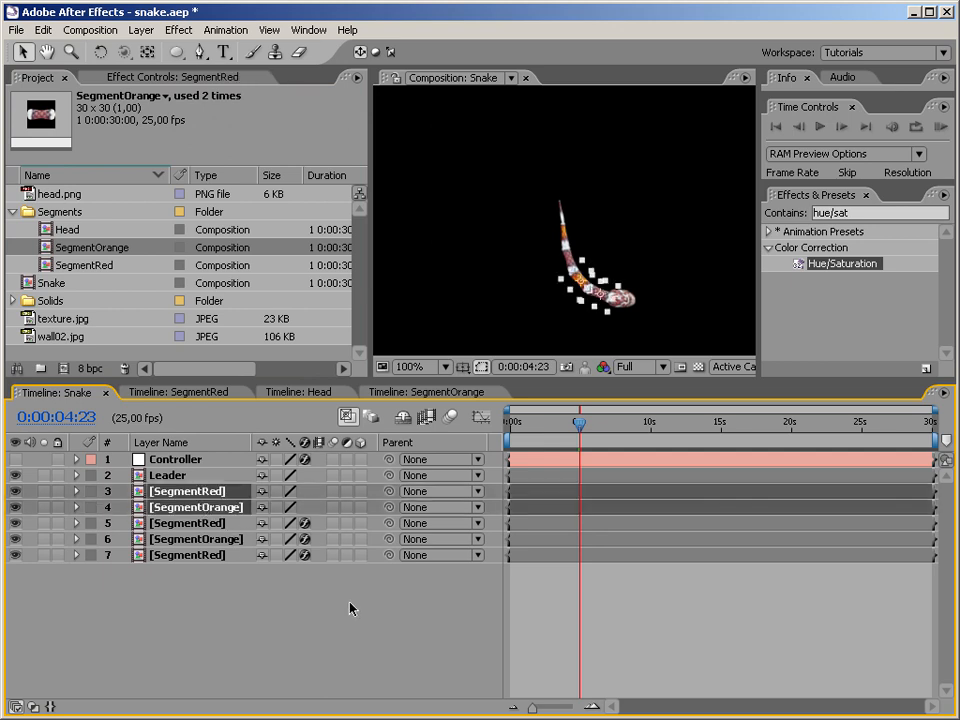
{"action": "key", "text": "ctrl+d"}
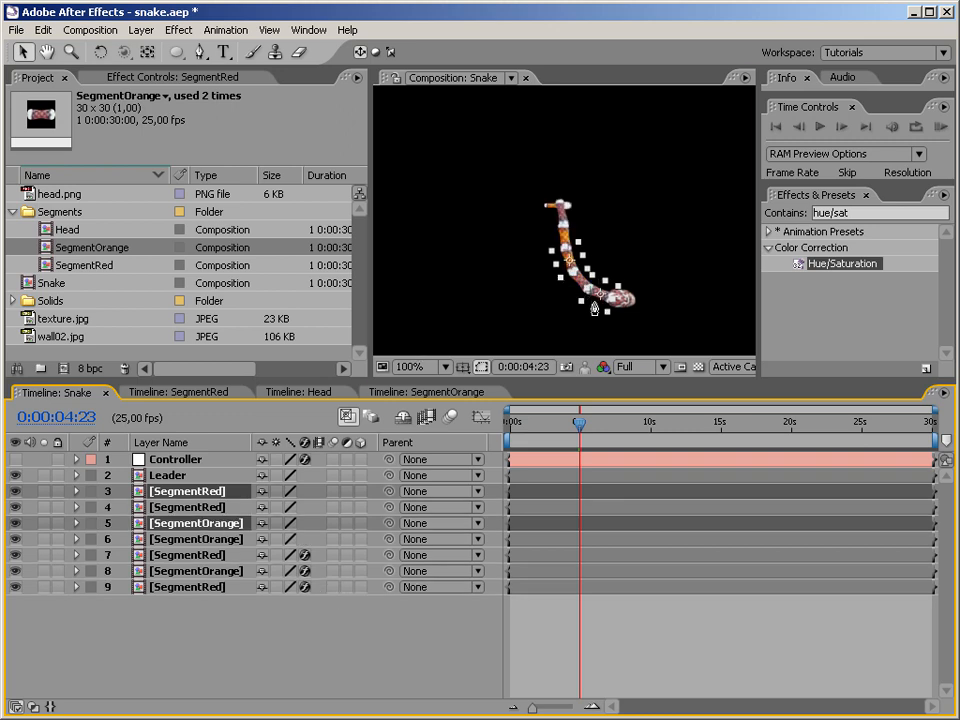
{"action": "key", "text": "period"}
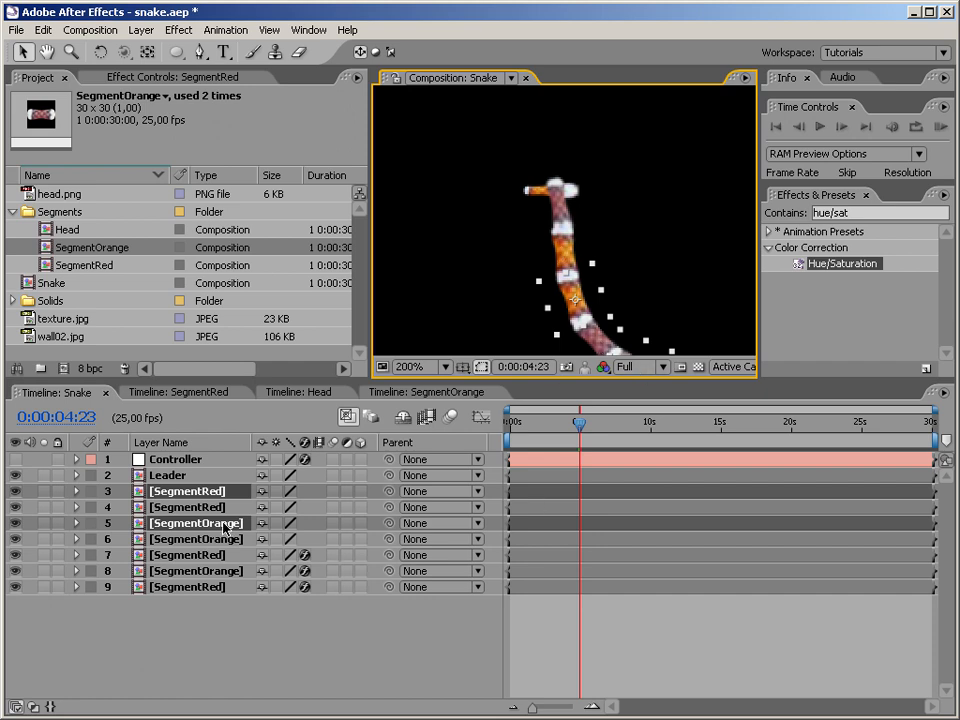
{"action": "left_click_drag", "start_coordinate": [225, 527], "coordinate": [236, 626]}
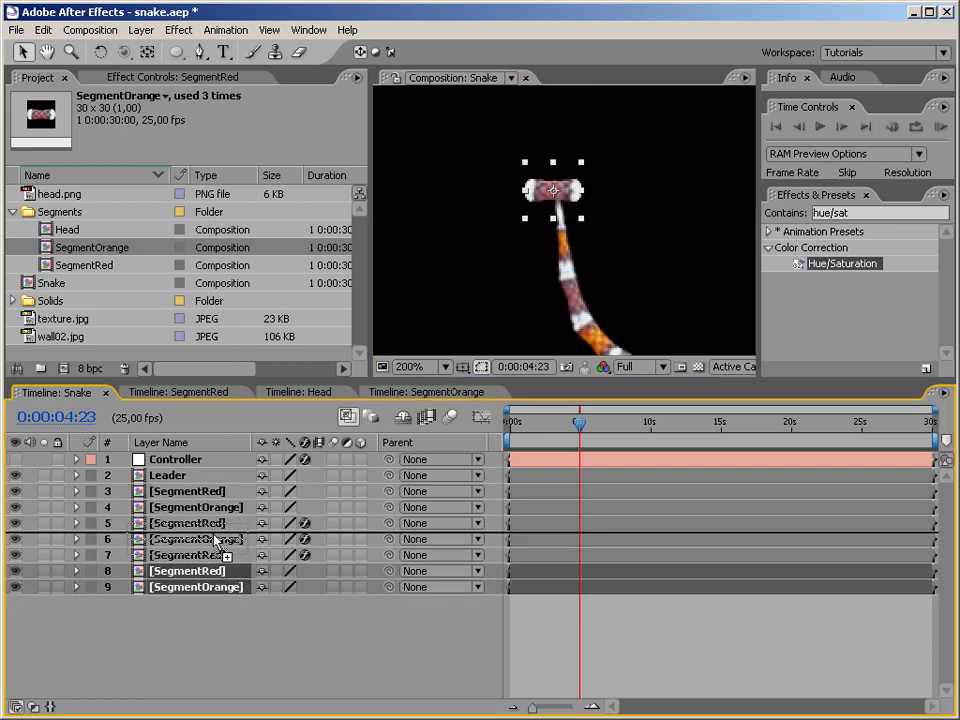
{"action": "key", "text": "ctrl+bracketright"}
{"action": "key", "text": "ctrl+bracketright"}
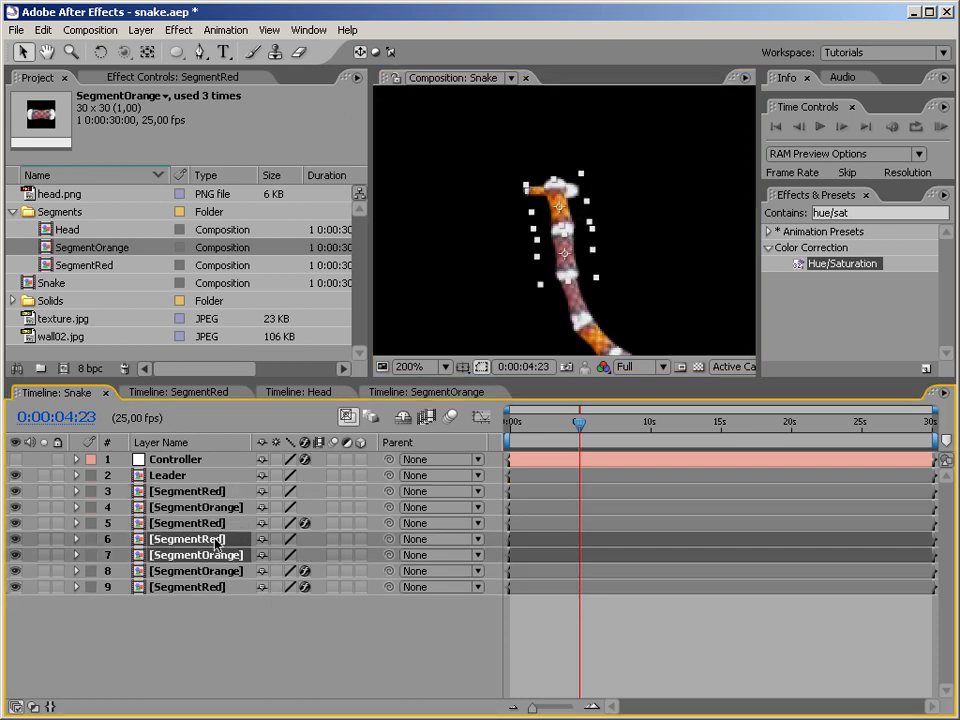
{"action": "left_click_drag", "start_coordinate": [214, 541], "coordinate": [216, 521]}
{"action": "left_click", "coordinate": [249, 624]}
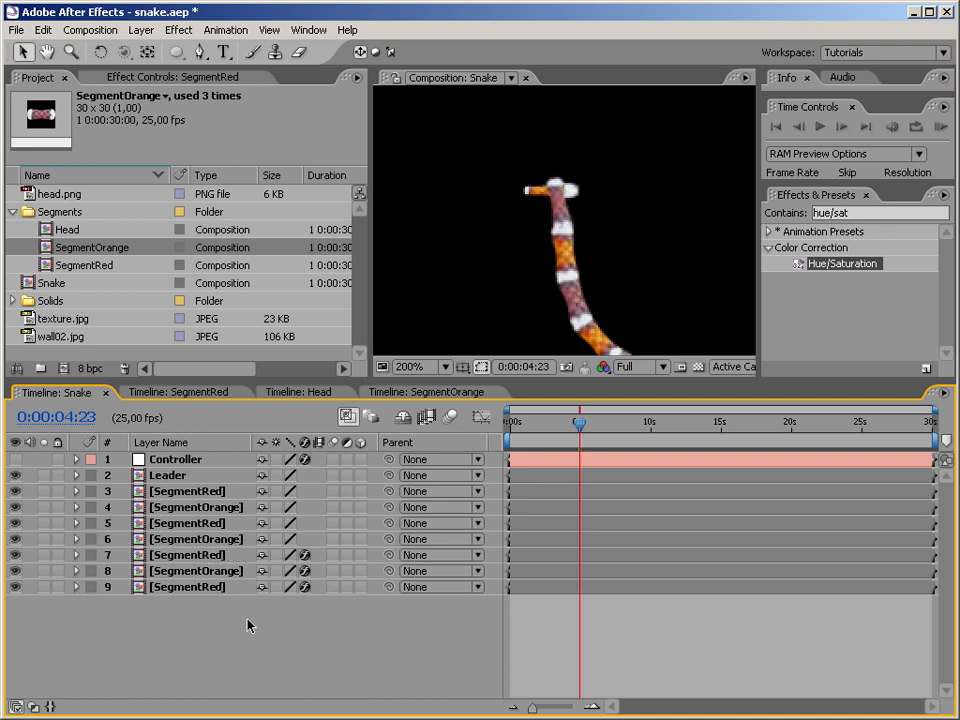
Step: Duplicate segment layers 3 to 6 twice, each time regrouping the four selected layers into an alternating red-orange block directly beneath Leader
{"action": "left_click", "coordinate": [221, 499]}
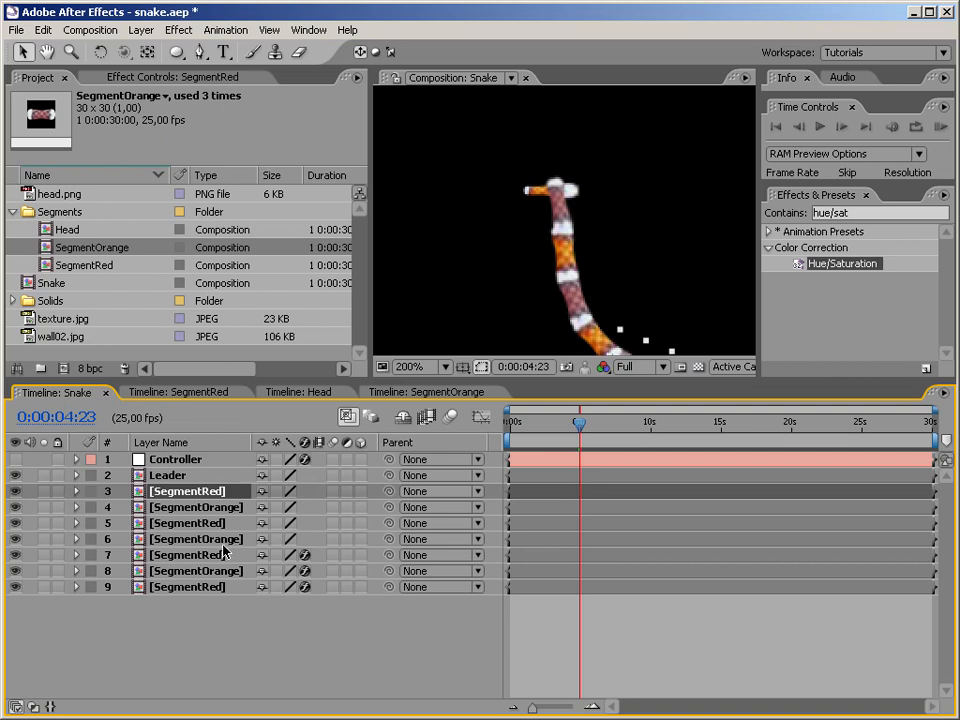
{"action": "left_click", "coordinate": [200, 539], "text": "shift"}
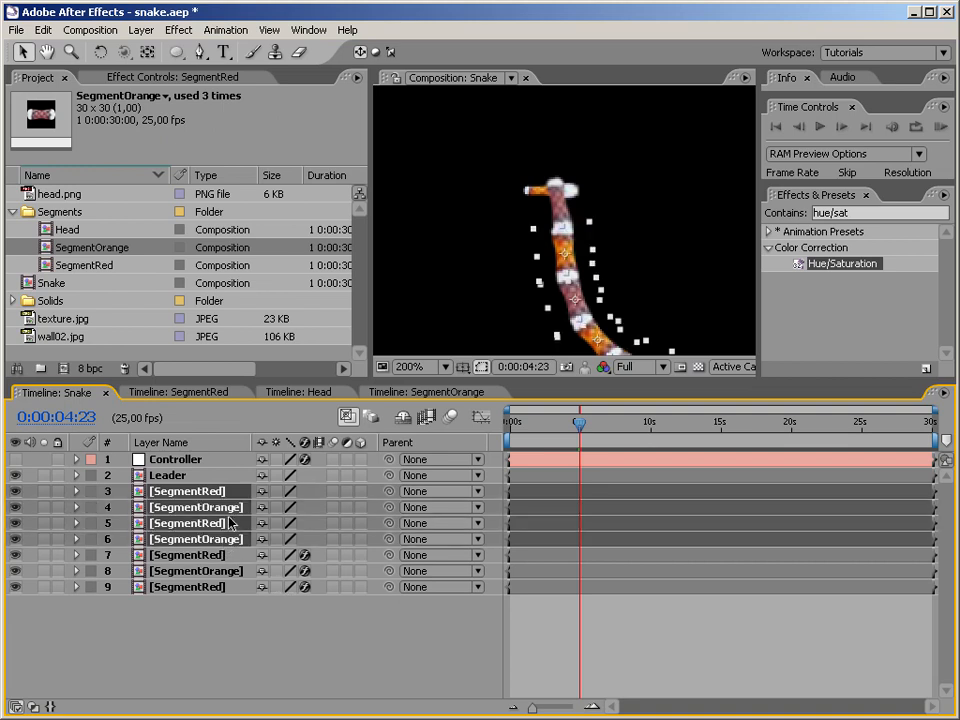
{"action": "key", "text": "ctrl+d"}
{"action": "left_click_drag", "start_coordinate": [220, 493], "coordinate": [234, 524]}
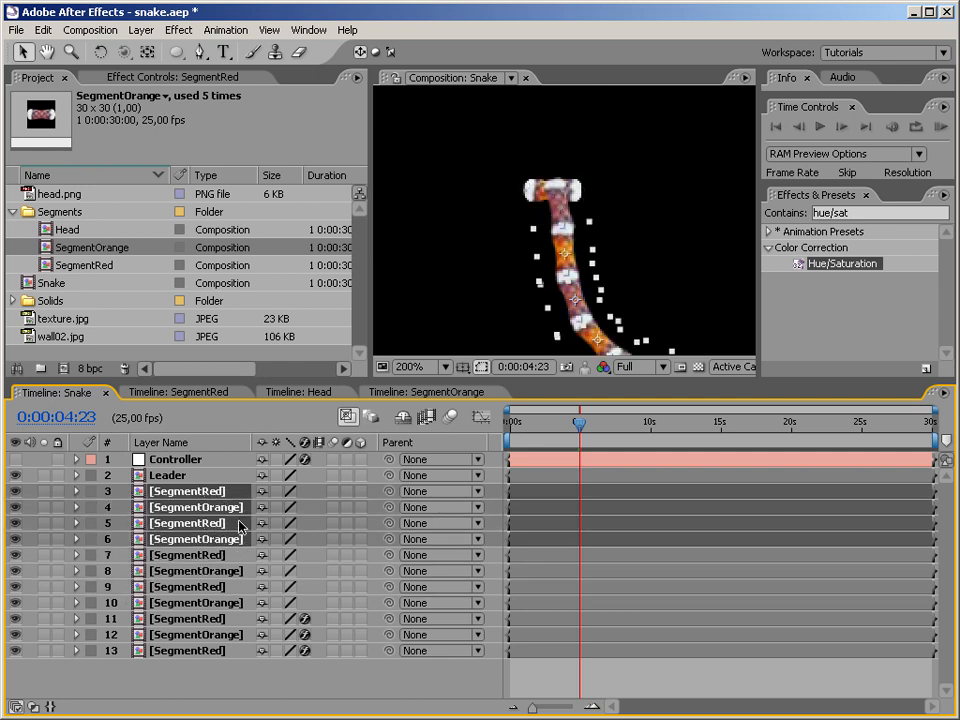
{"action": "key", "text": "ctrl+d"}
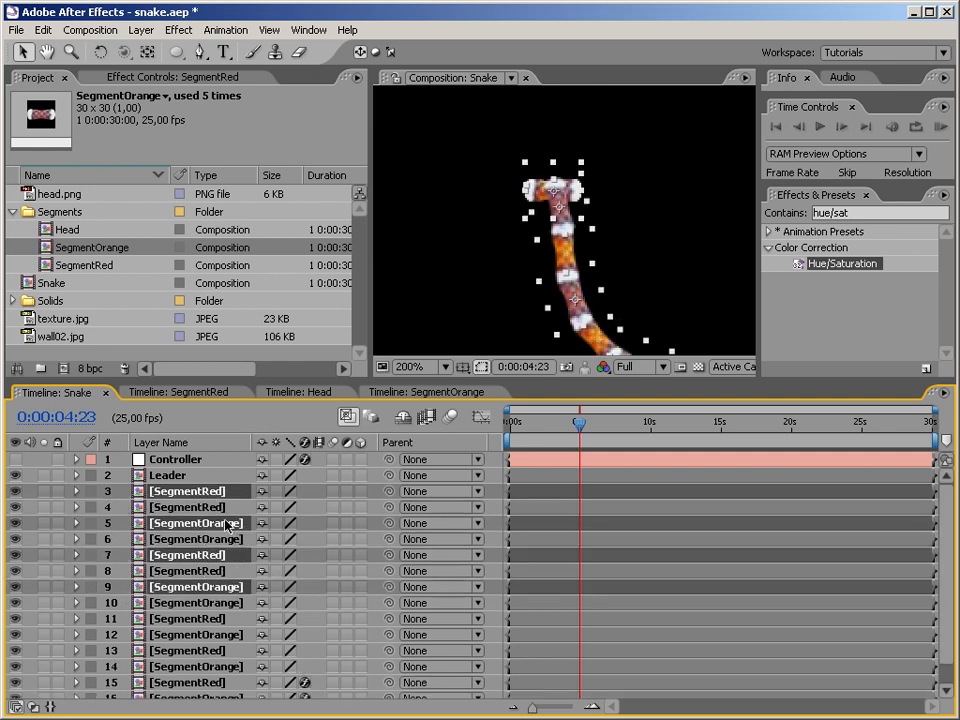
{"action": "left_click_drag", "start_coordinate": [209, 495], "coordinate": [220, 527]}
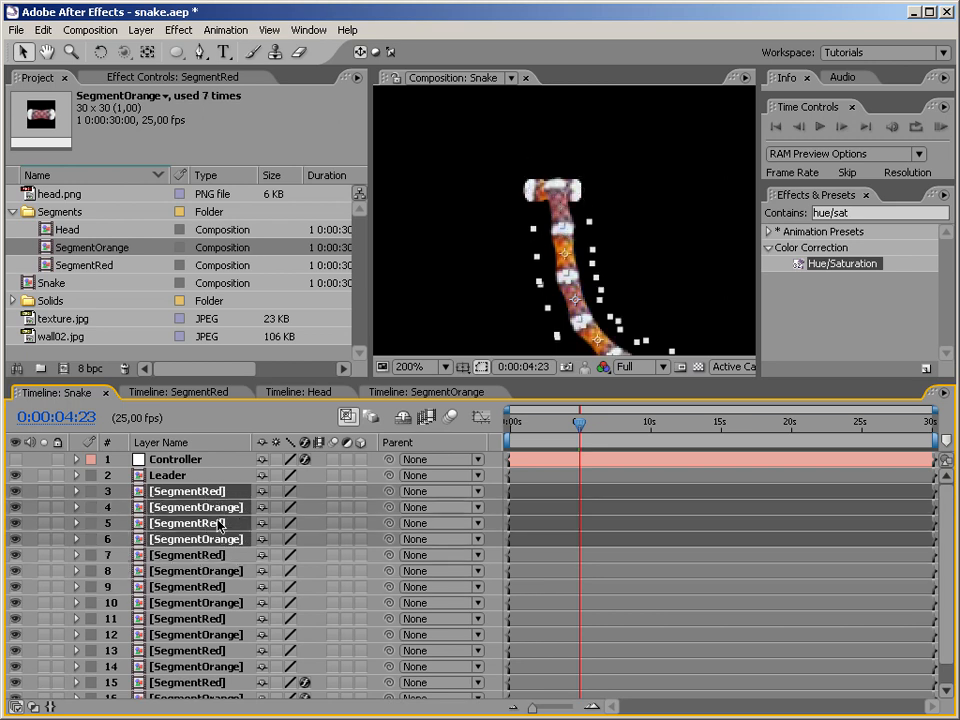
{"action": "left_click", "coordinate": [238, 587]}
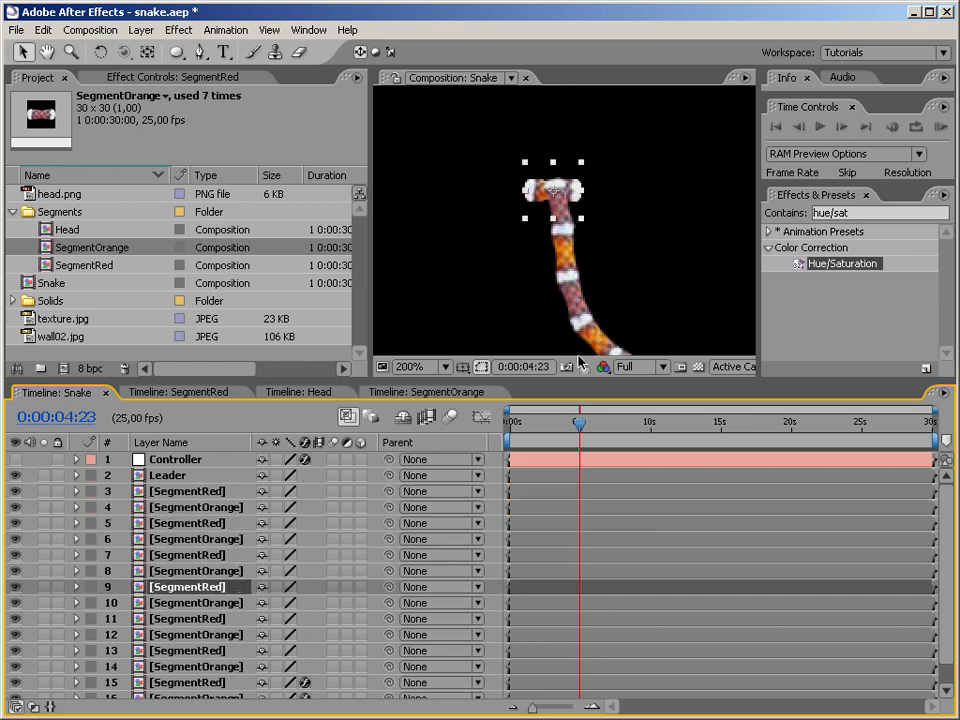
Step: At about 0:00:20:10, duplicate segment layers 3 to 14 and group the selected layers as one alternating block directly beneath SegmentRed layer 3
{"action": "left_click", "coordinate": [605, 280]}
{"action": "key", "text": "comma"}
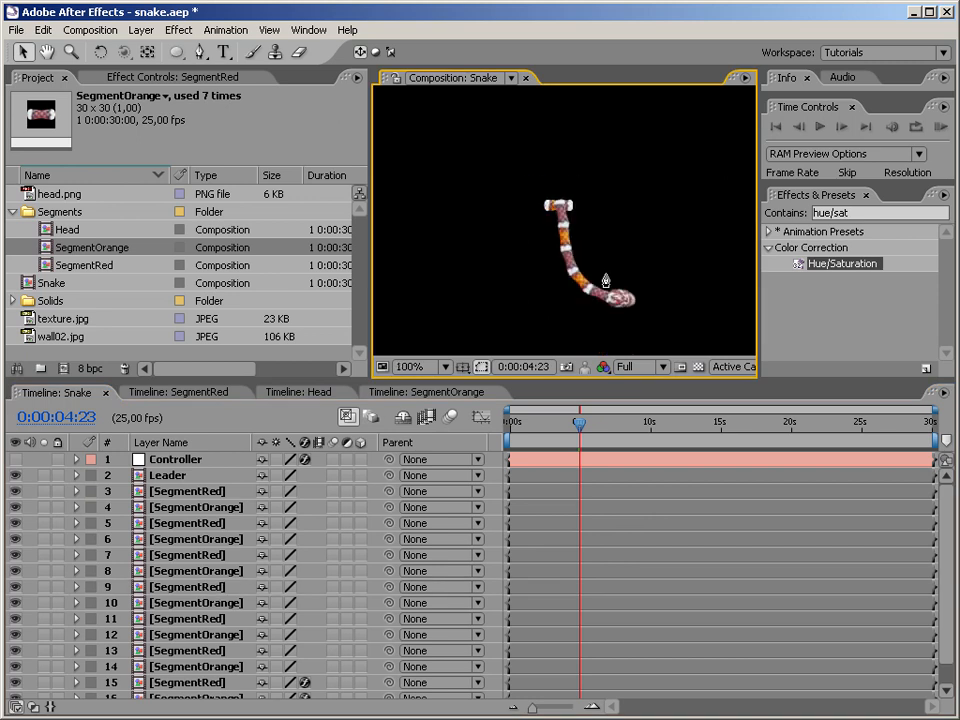
{"action": "key", "text": "comma"}
{"action": "left_click_drag", "start_coordinate": [597, 451], "coordinate": [800, 408]}
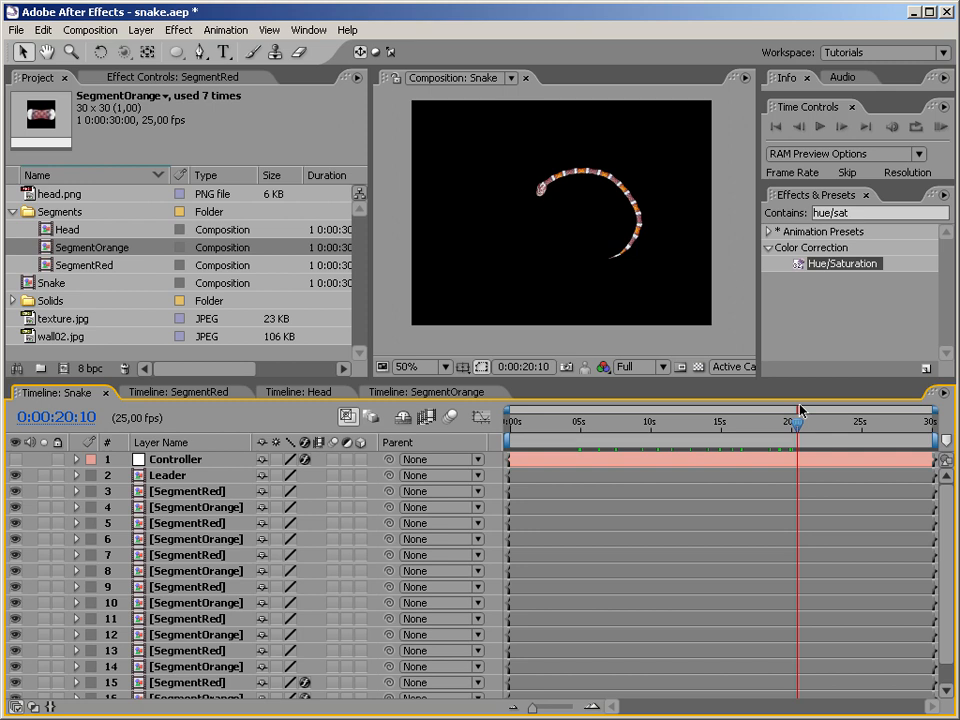
{"action": "left_click", "coordinate": [229, 492]}
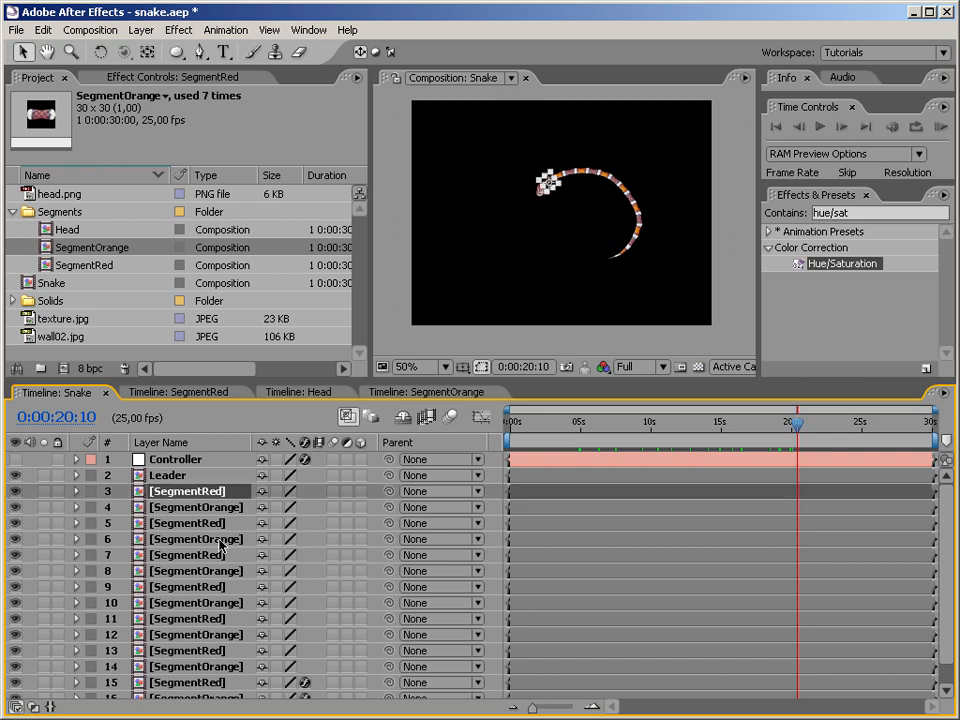
{"action": "scroll", "coordinate": [715, 486], "scroll_direction": "down", "scroll_amount": 1}
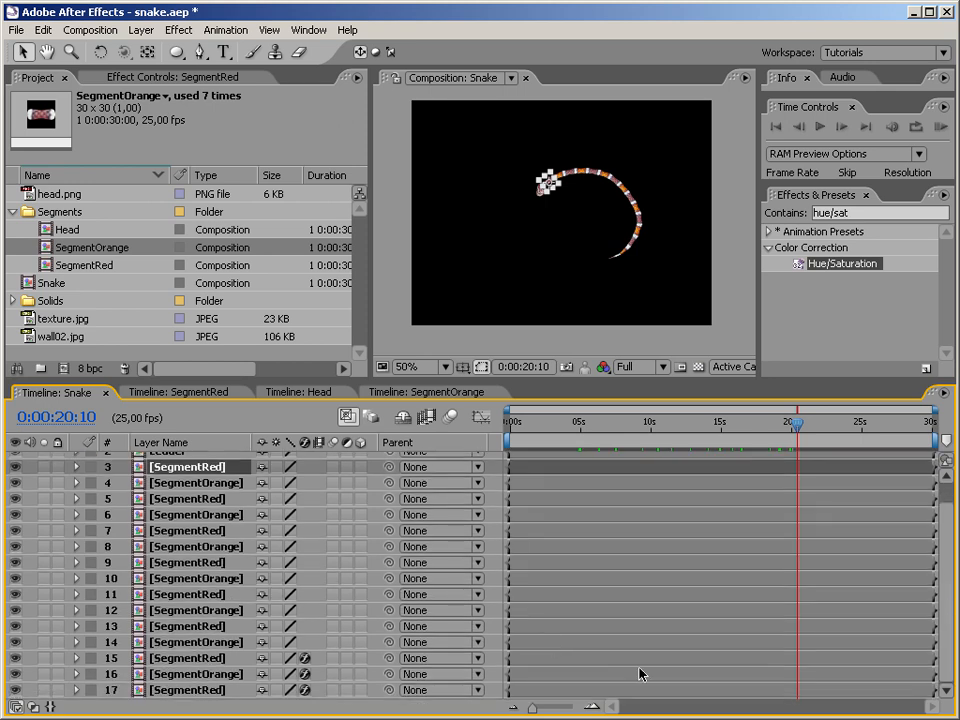
{"action": "left_click", "coordinate": [236, 645], "text": "shift"}
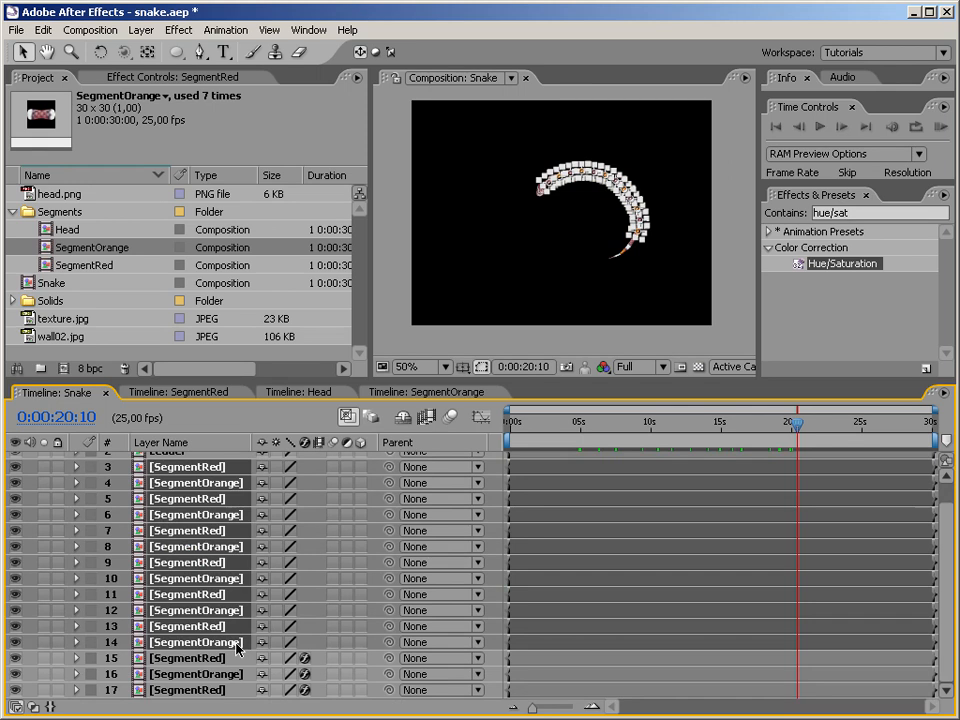
{"action": "key", "text": "ctrl+d"}
{"action": "scroll", "coordinate": [943, 560], "scroll_direction": "up", "scroll_amount": 1}
{"action": "left_click_drag", "start_coordinate": [222, 493], "coordinate": [223, 541]}
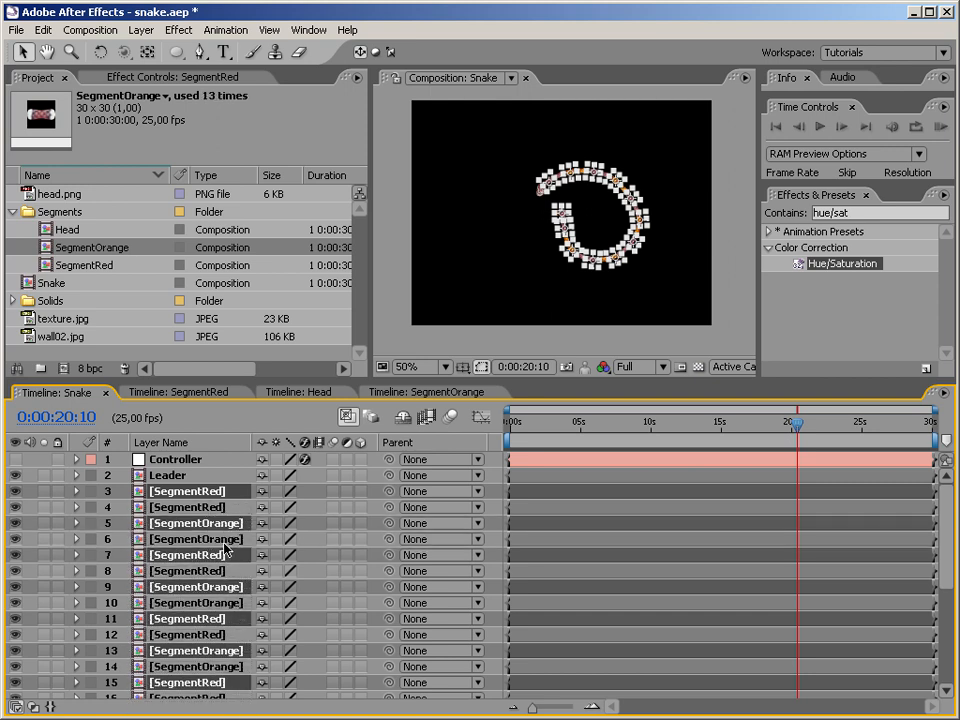
{"action": "left_click_drag", "start_coordinate": [222, 491], "coordinate": [222, 545]}
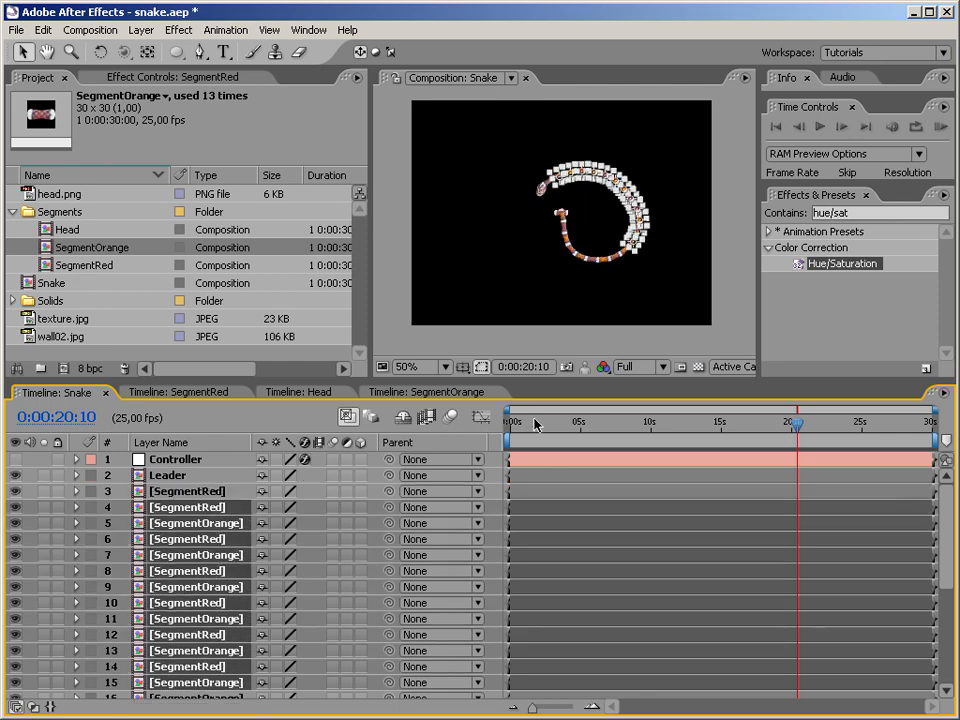
Step: Scrub the Snake composition between about 0:00:11:08 and 0:00:29:08 to examine the lengthened body, then stop at about 0:00:22:07
{"action": "left_click", "coordinate": [838, 428]}
{"action": "left_click_drag", "start_coordinate": [868, 429], "coordinate": [924, 420]}
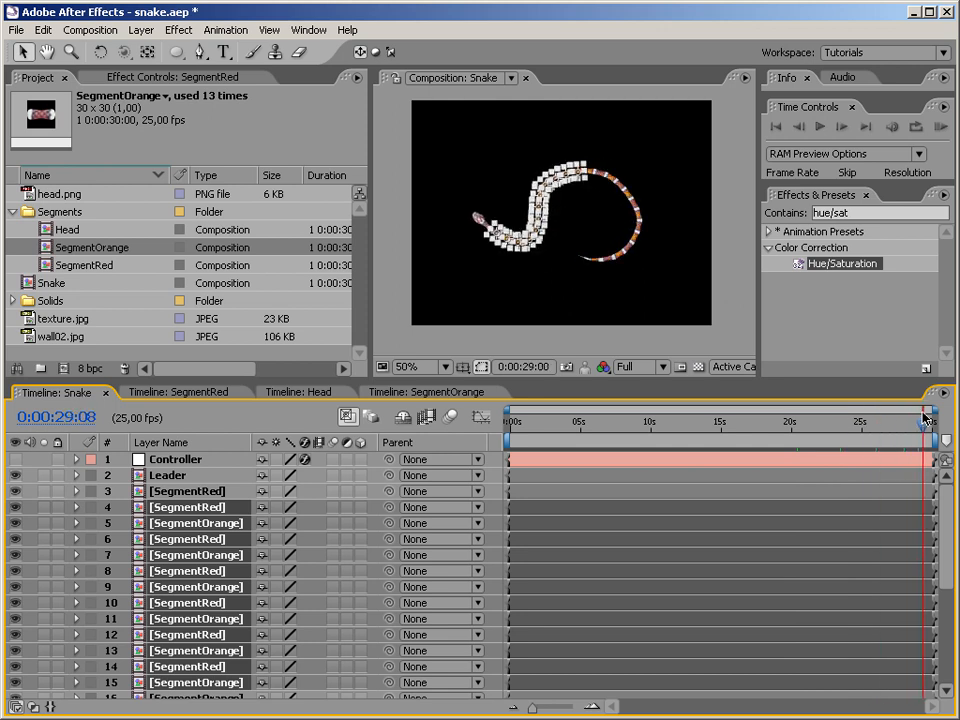
{"action": "left_click", "coordinate": [815, 333]}
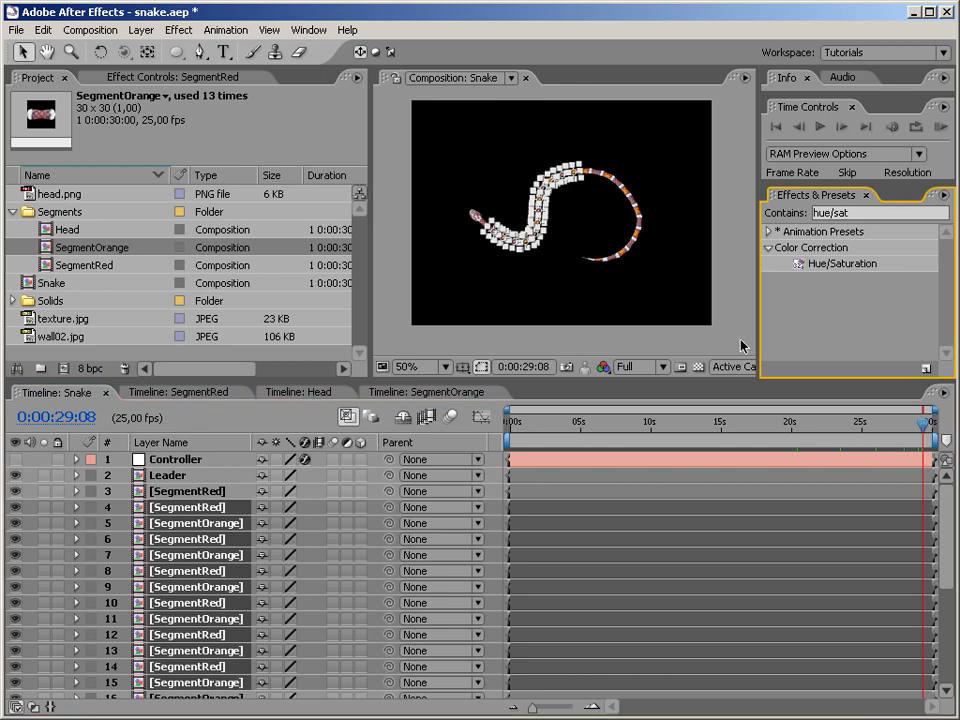
{"action": "left_click", "coordinate": [639, 236]}
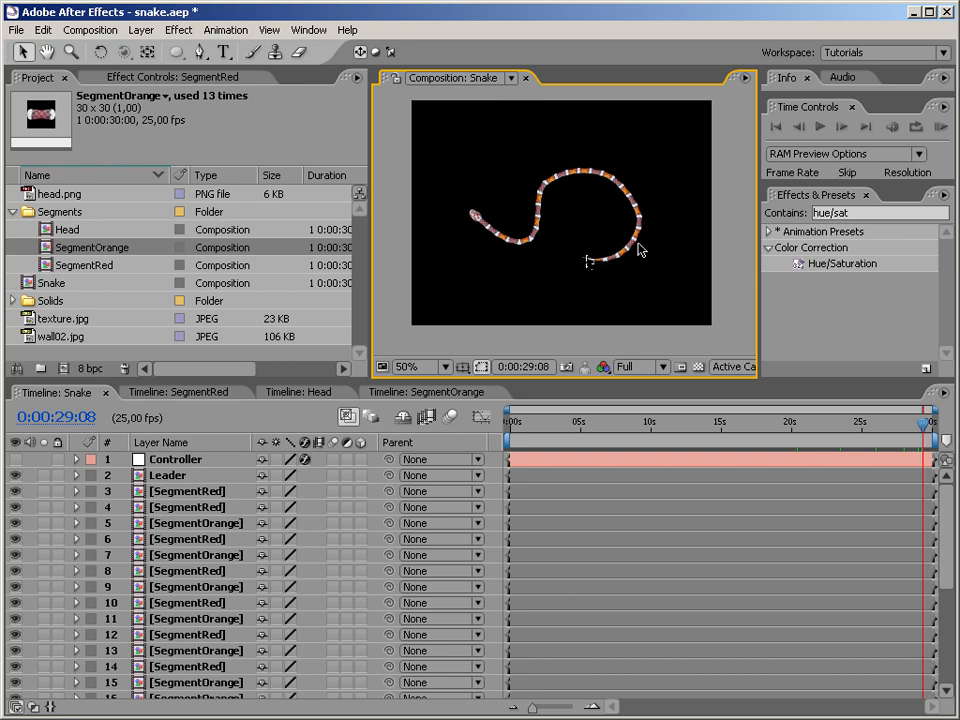
{"action": "left_click_drag", "start_coordinate": [924, 424], "coordinate": [800, 430]}
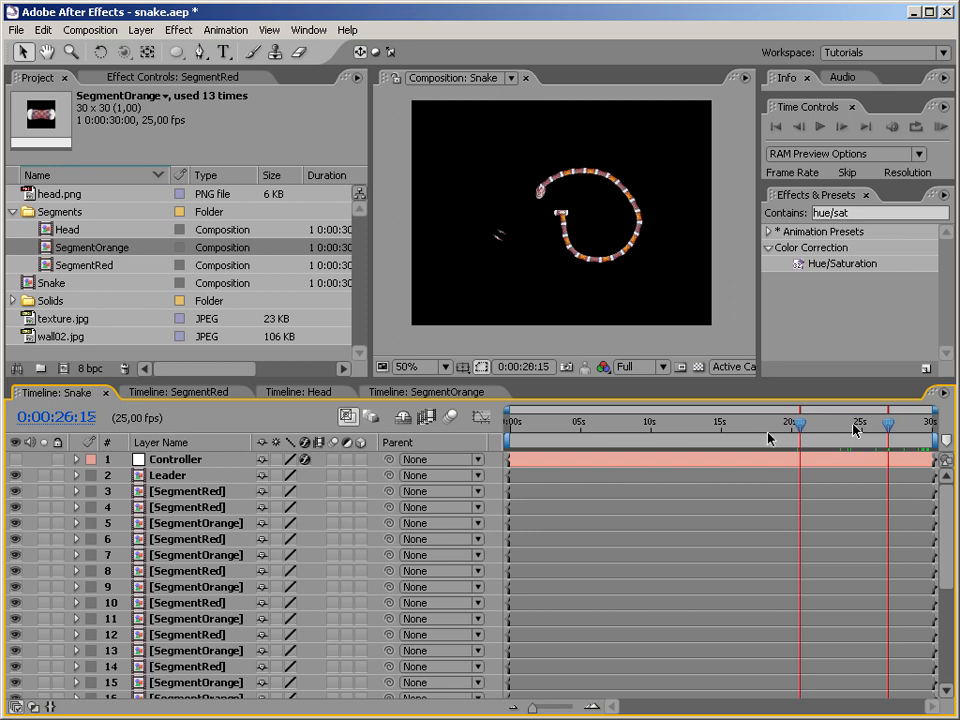
{"action": "left_click", "coordinate": [670, 432]}
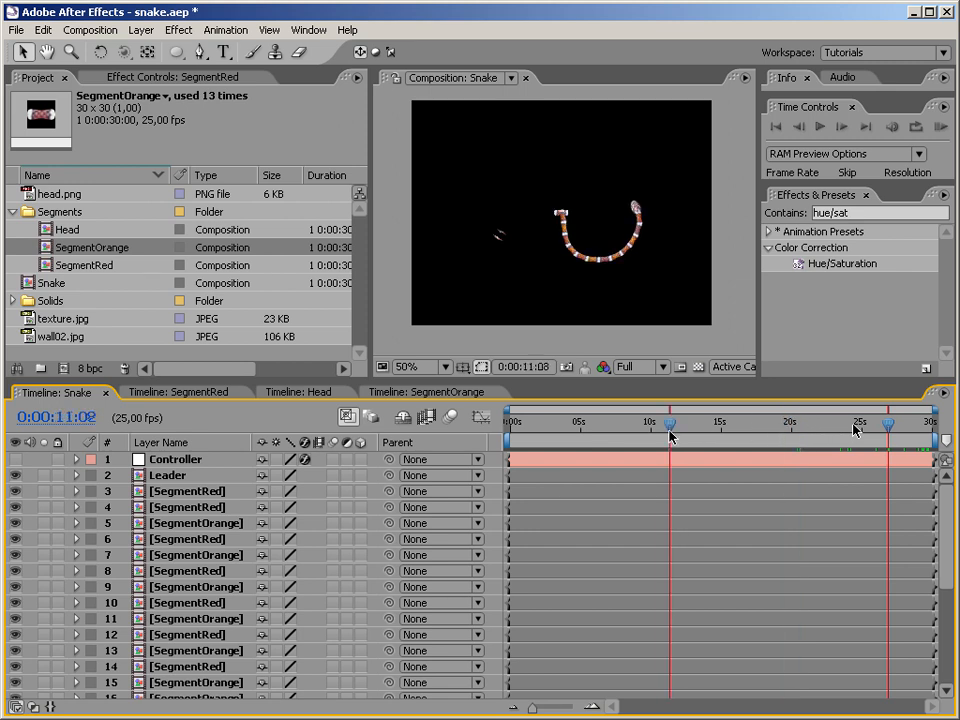
{"action": "scroll", "coordinate": [643, 445], "scroll_direction": "down", "scroll_amount": 5}
{"action": "left_click_drag", "start_coordinate": [672, 432], "coordinate": [651, 432]}
{"action": "left_click_drag", "start_coordinate": [755, 428], "coordinate": [823, 421]}
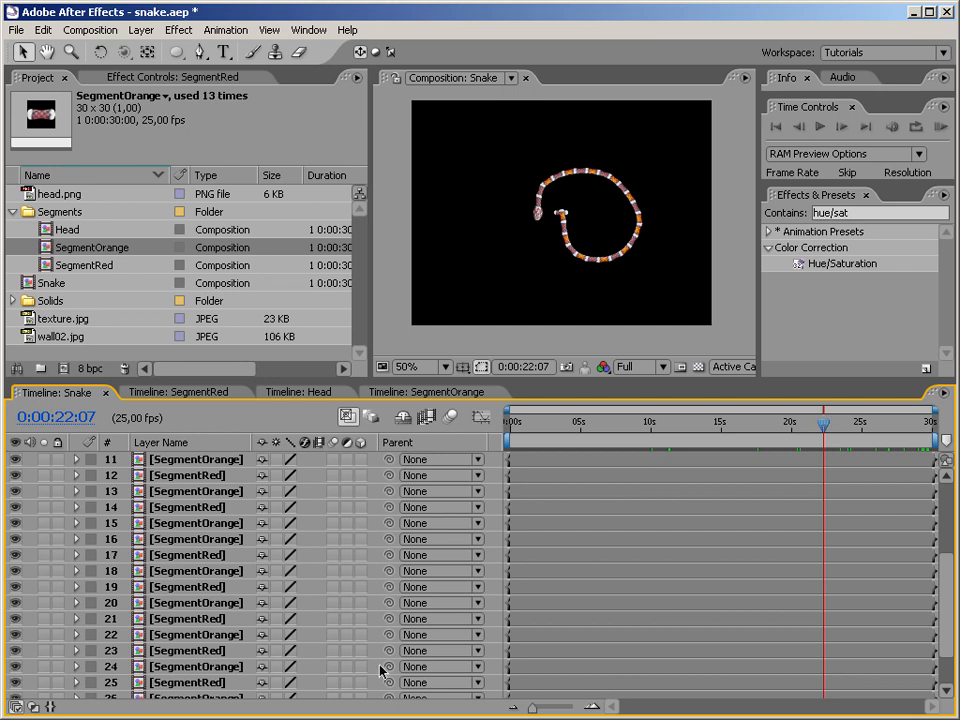
Step: Hide segment layers 17 to 21, replace the source of layer 22 with the Head composition, and preview the motion
{"action": "left_click", "coordinate": [15, 555]}
{"action": "left_click_drag", "start_coordinate": [15, 570], "coordinate": [16, 604]}
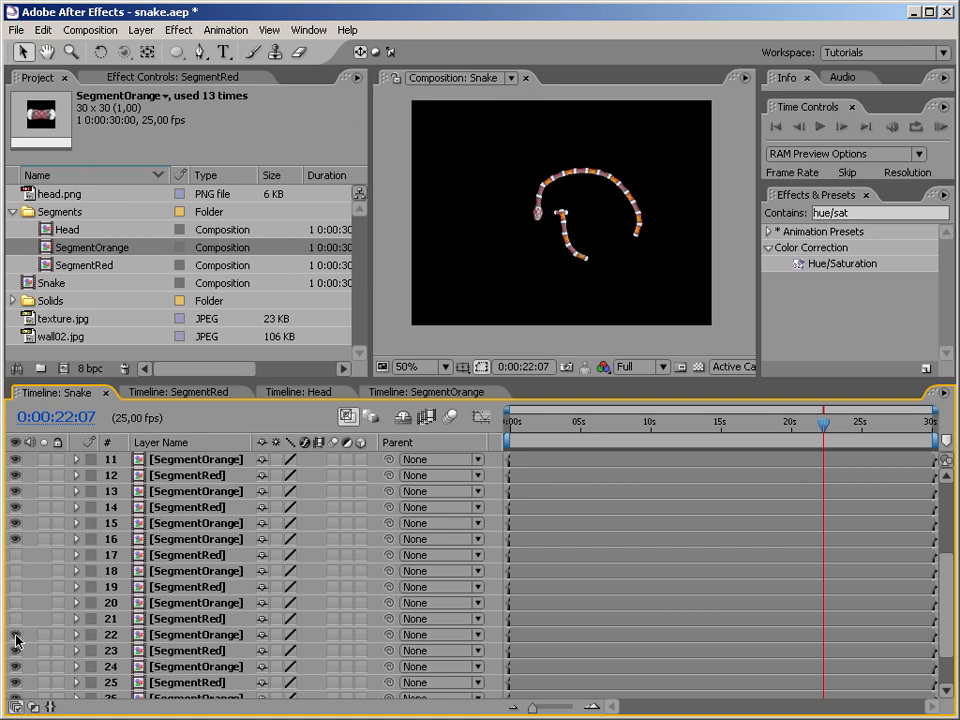
{"action": "left_click", "coordinate": [79, 231]}
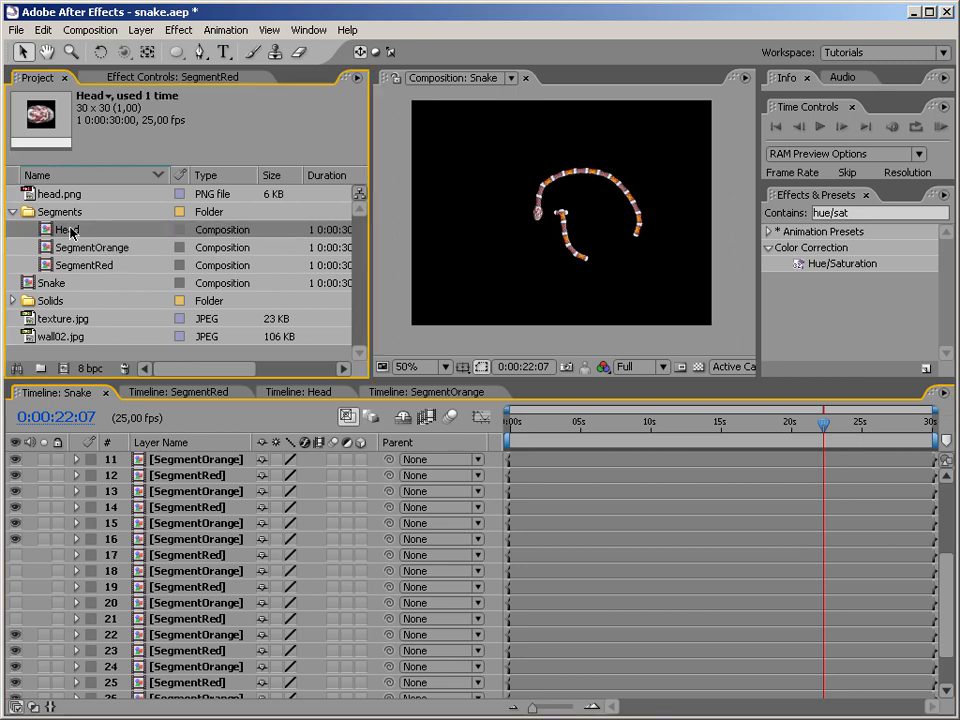
{"action": "left_click", "coordinate": [186, 637]}
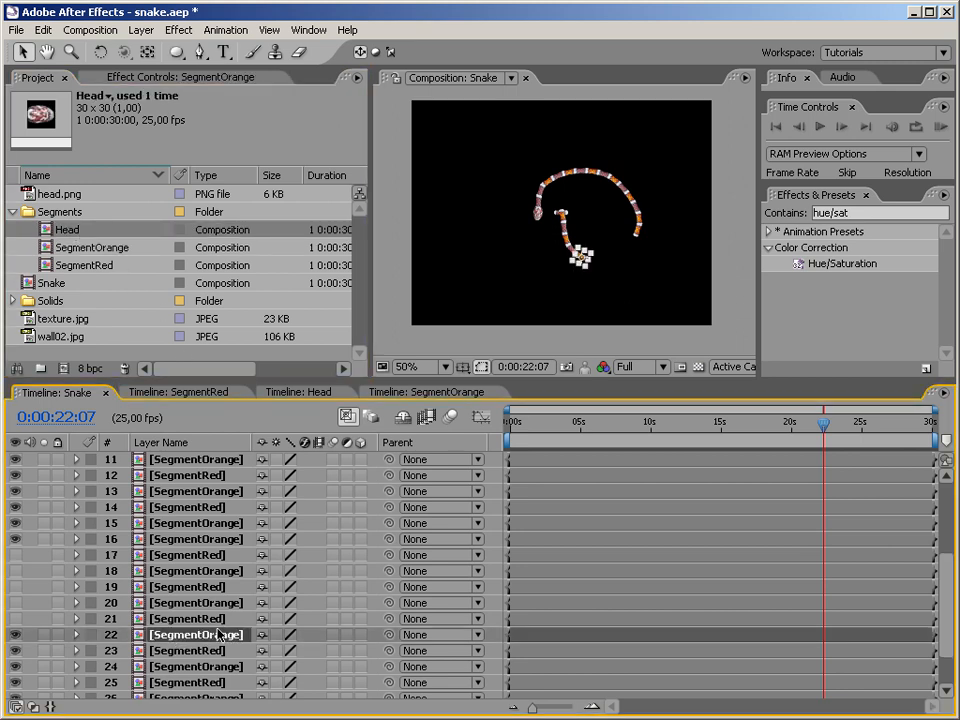
{"action": "left_click_drag", "start_coordinate": [49, 238], "coordinate": [166, 641]}
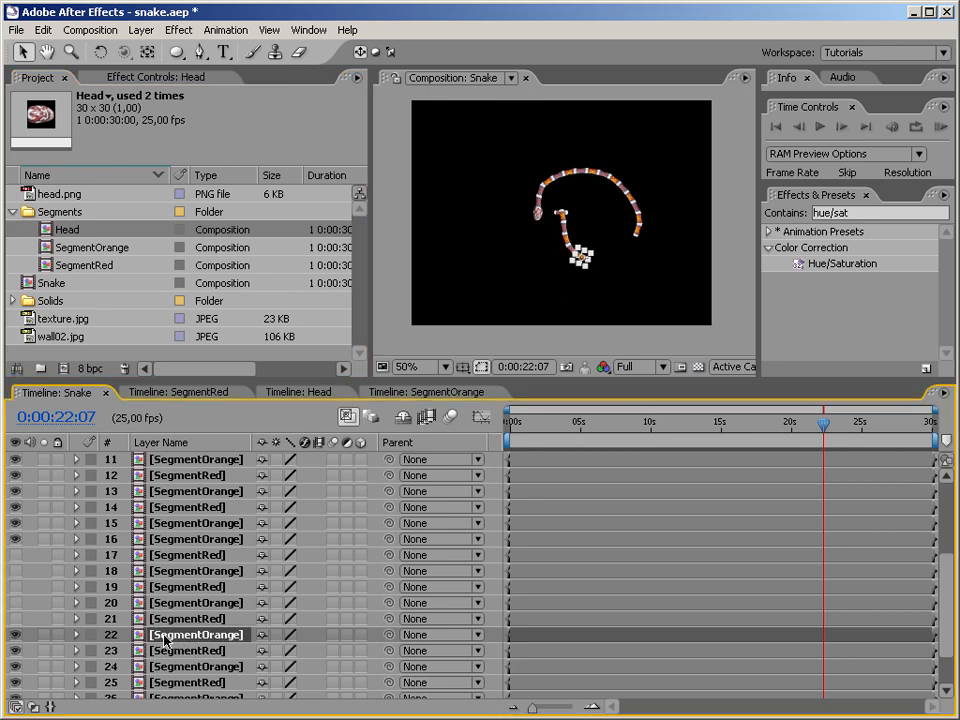
{"action": "key", "text": "space"}
{"action": "left_click", "coordinate": [749, 338]}
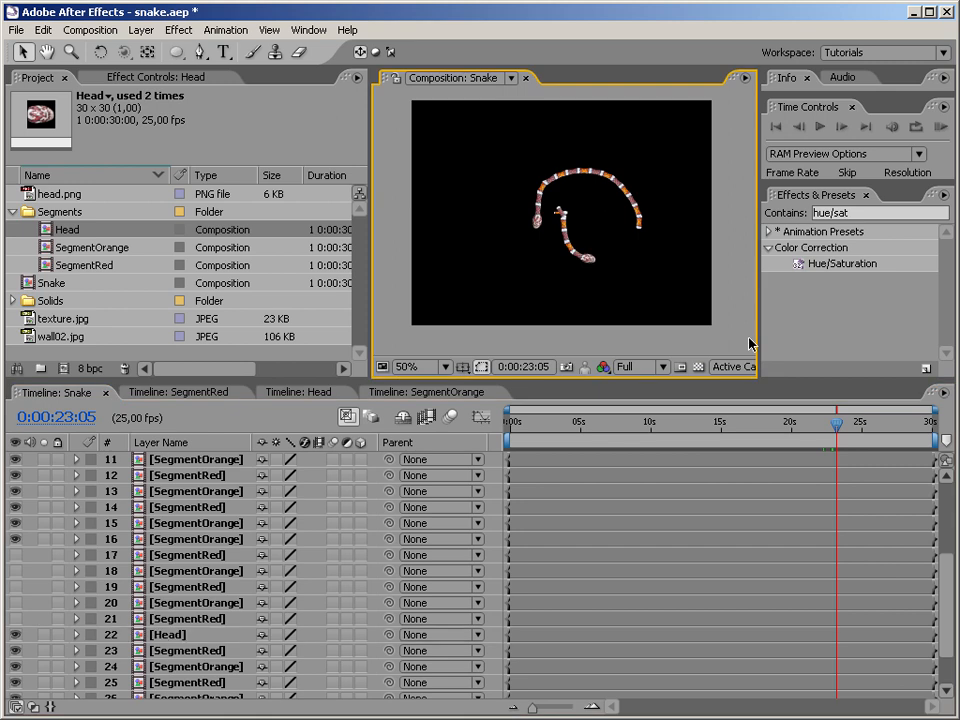
Step: At about 0:00:27:22, duplicate the three tapered tail layers 27 to 29 and move the copies directly beneath SegmentOrange layer 16
{"action": "left_click_drag", "start_coordinate": [837, 424], "coordinate": [910, 428]}
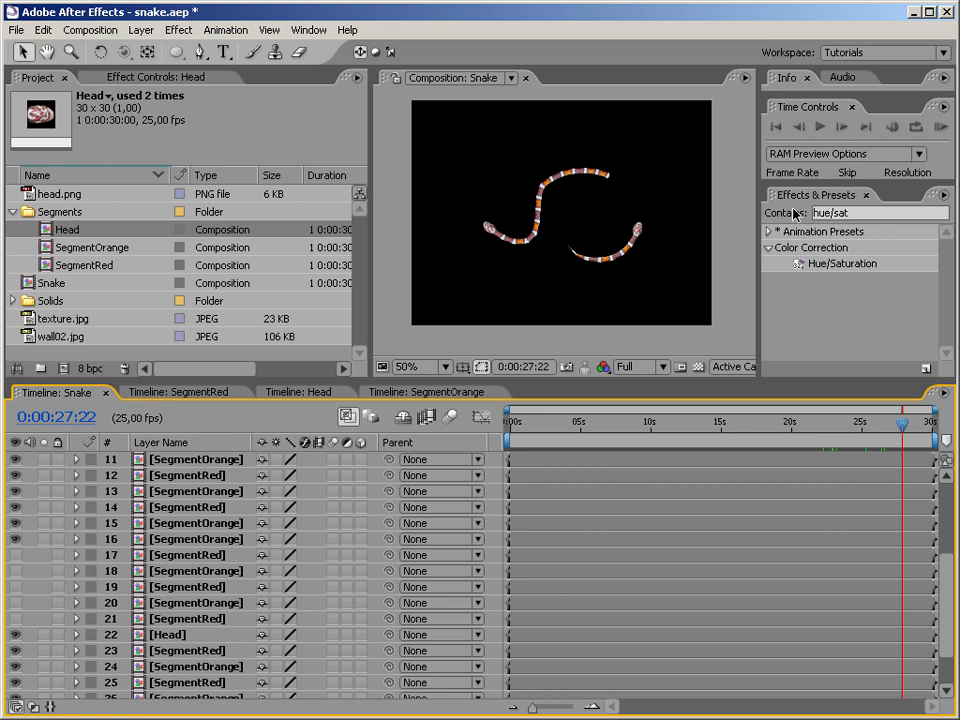
{"action": "scroll", "coordinate": [945, 598], "scroll_direction": "down", "scroll_amount": 1}
{"action": "left_click", "coordinate": [216, 690], "text": "shift"}
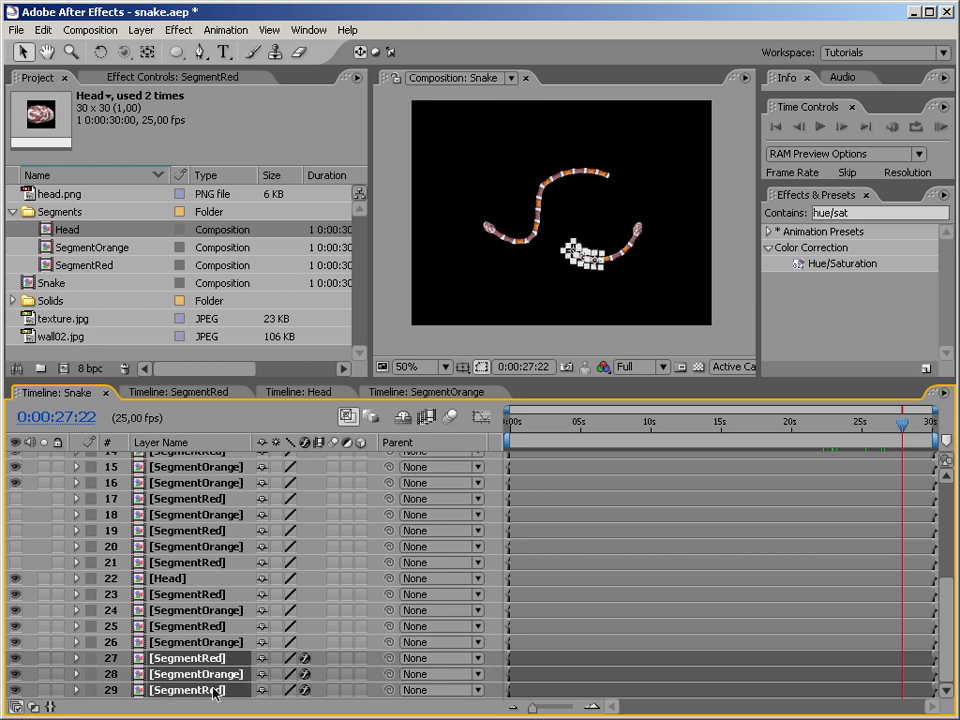
{"action": "key", "text": "ctrl+d"}
{"action": "left_click_drag", "start_coordinate": [219, 661], "coordinate": [185, 500]}
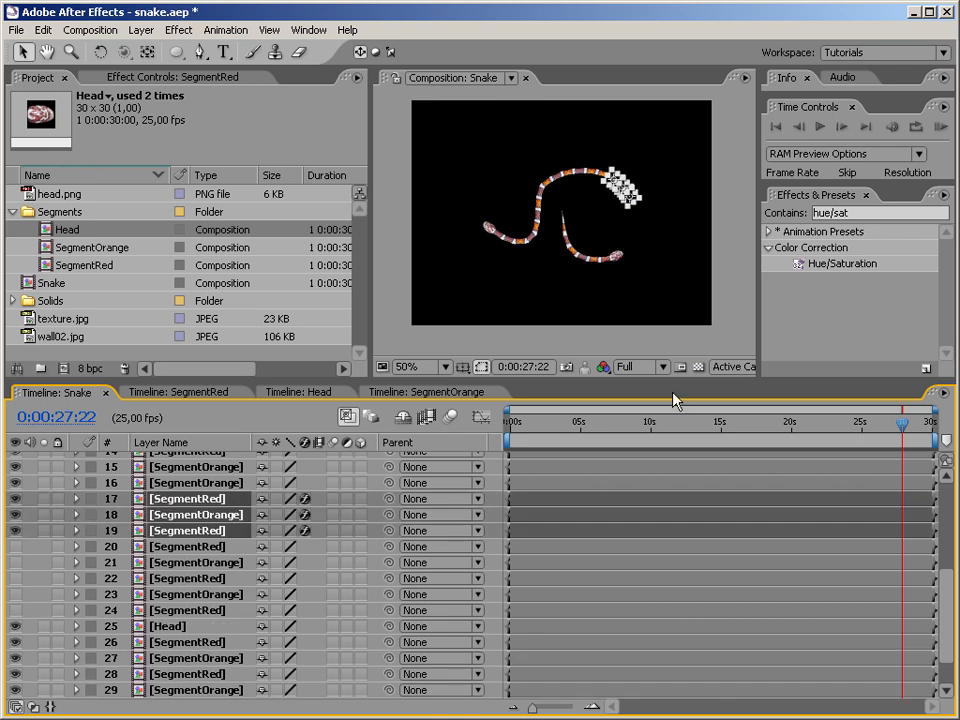
{"action": "left_click", "coordinate": [729, 321]}
{"action": "left_click_drag", "start_coordinate": [921, 427], "coordinate": [928, 424]}
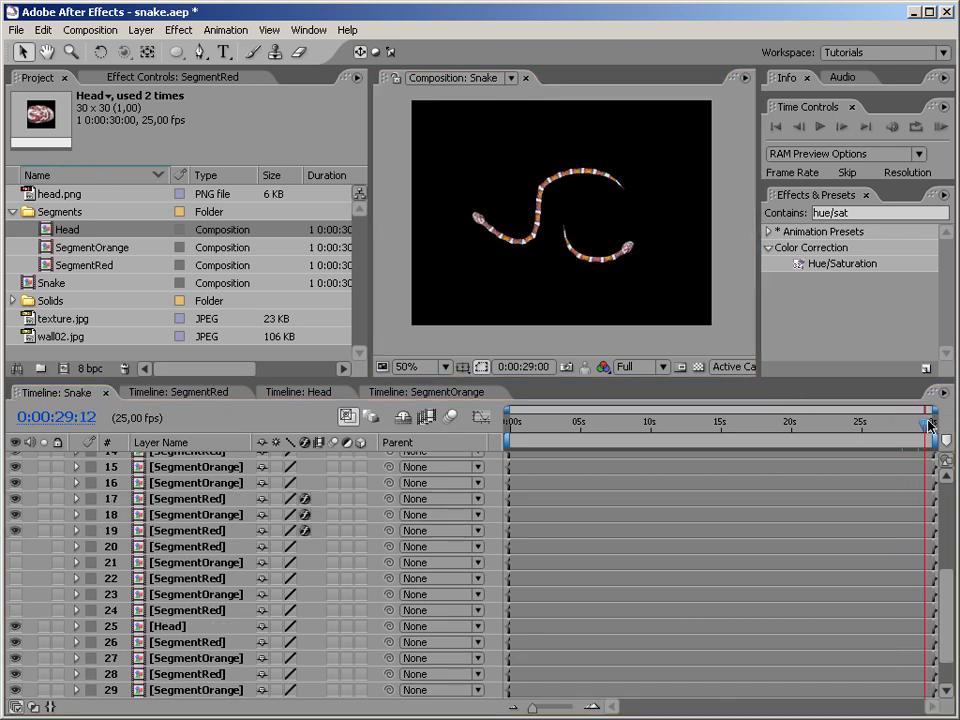
Step: Scrub the Snake composition from 0:00:05:00 through 0:00:15:10 to examine both snakes' motion, then stop at 0:00:28:20
{"action": "left_click", "coordinate": [581, 424]}
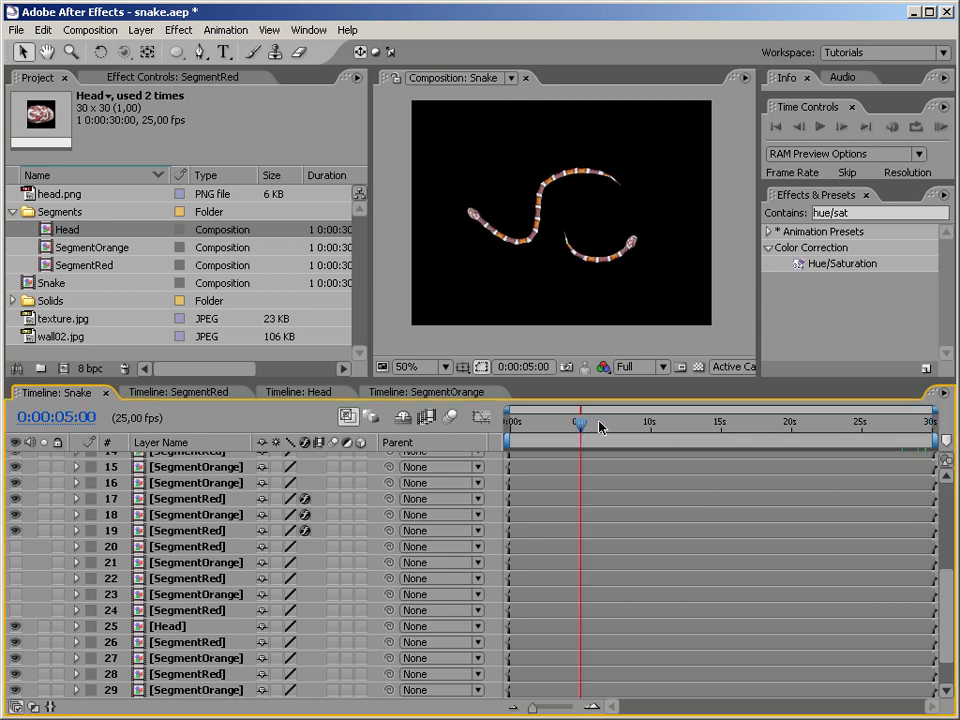
{"action": "left_click_drag", "start_coordinate": [581, 422], "coordinate": [730, 427]}
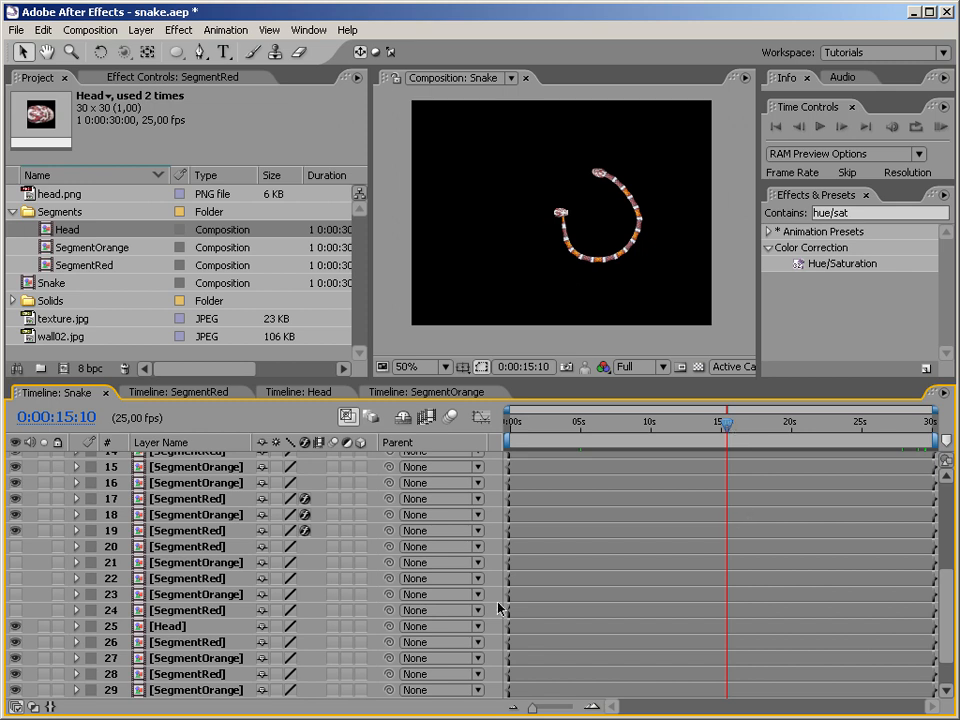
{"action": "left_click", "coordinate": [916, 425]}
{"action": "left_click_drag", "start_coordinate": [919, 426], "coordinate": [920, 426]}
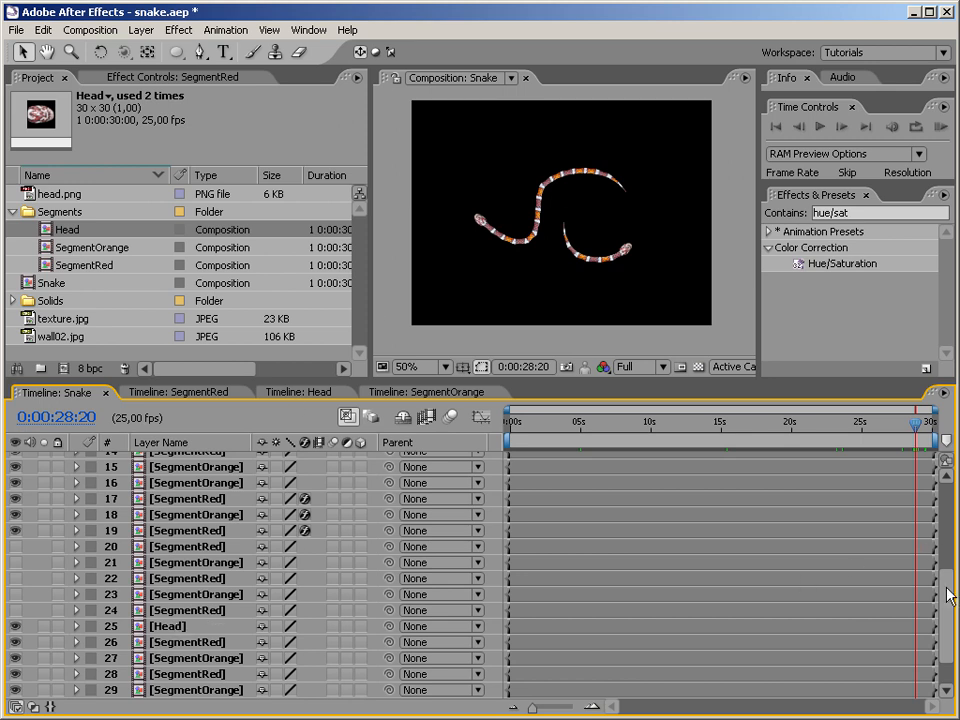
Step: Search the effects for "slider" and apply the second Slider Control of the Data Stream preset to the Controller layer
{"action": "scroll", "coordinate": [545, 505], "scroll_direction": "up", "scroll_amount": 5}
{"action": "left_click", "coordinate": [190, 459]}
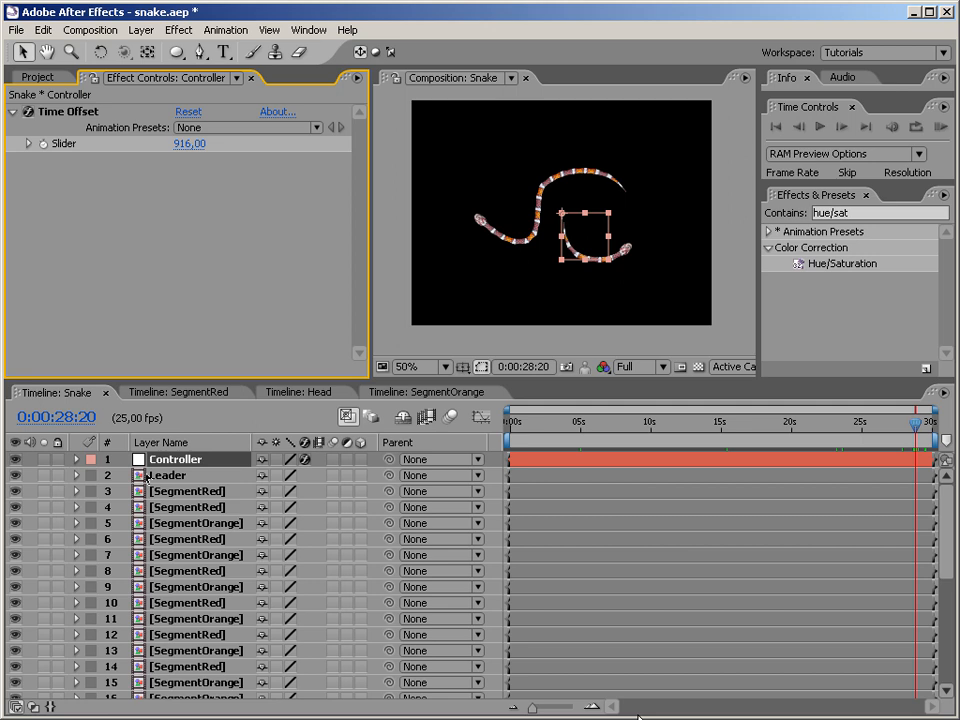
{"action": "left_click", "coordinate": [806, 213]}
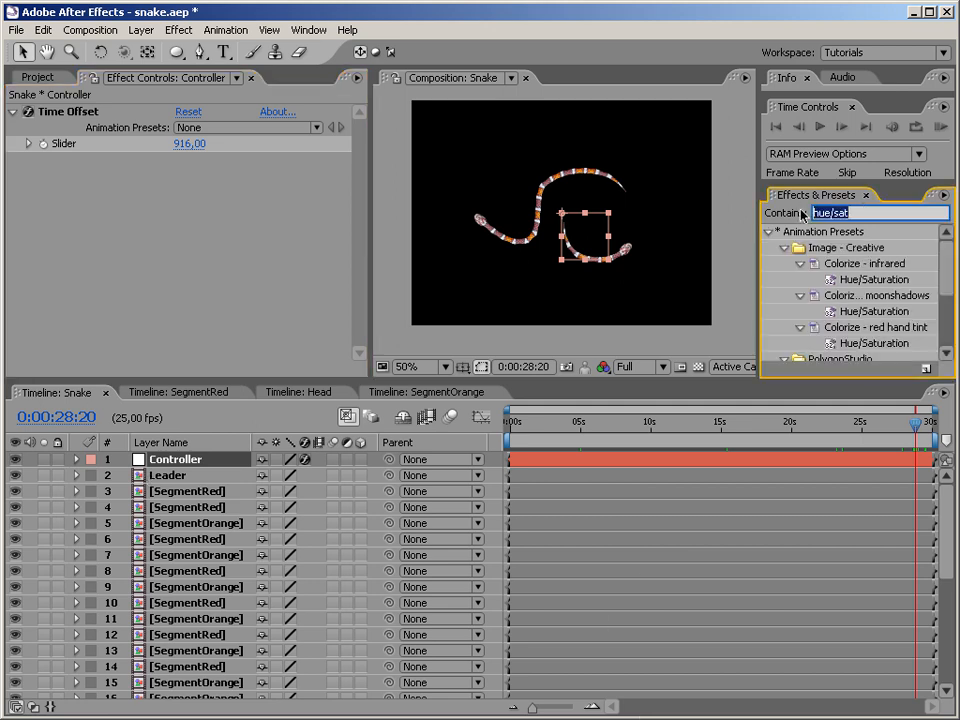
{"action": "type", "text": "sil"}
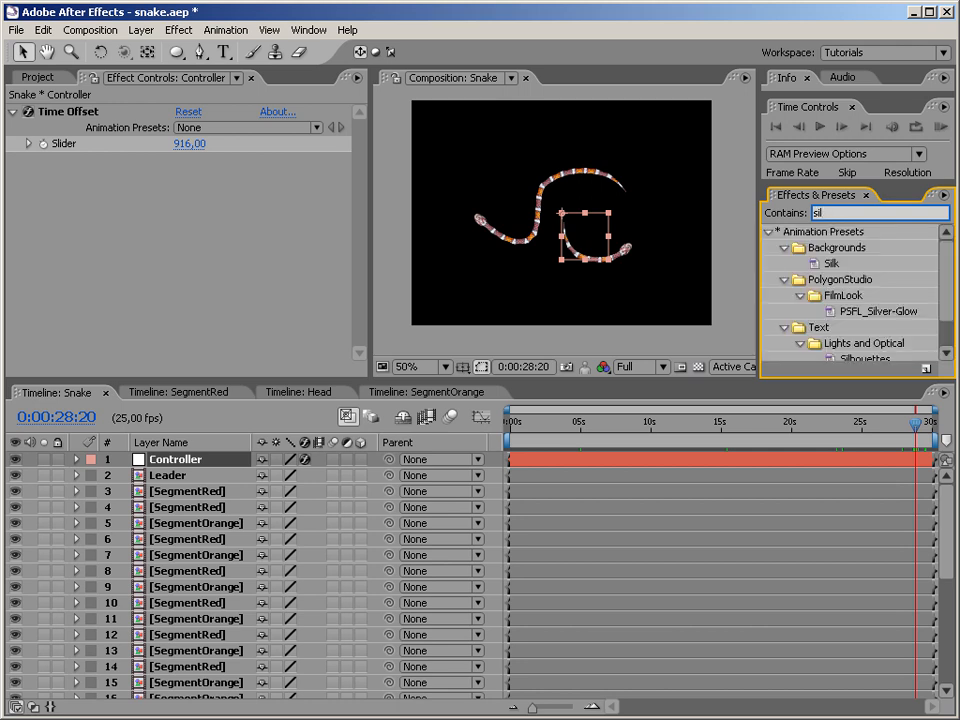
{"action": "key", "text": "BackSpace"}
{"action": "key", "text": "BackSpace"}
{"action": "type", "text": "lider"}
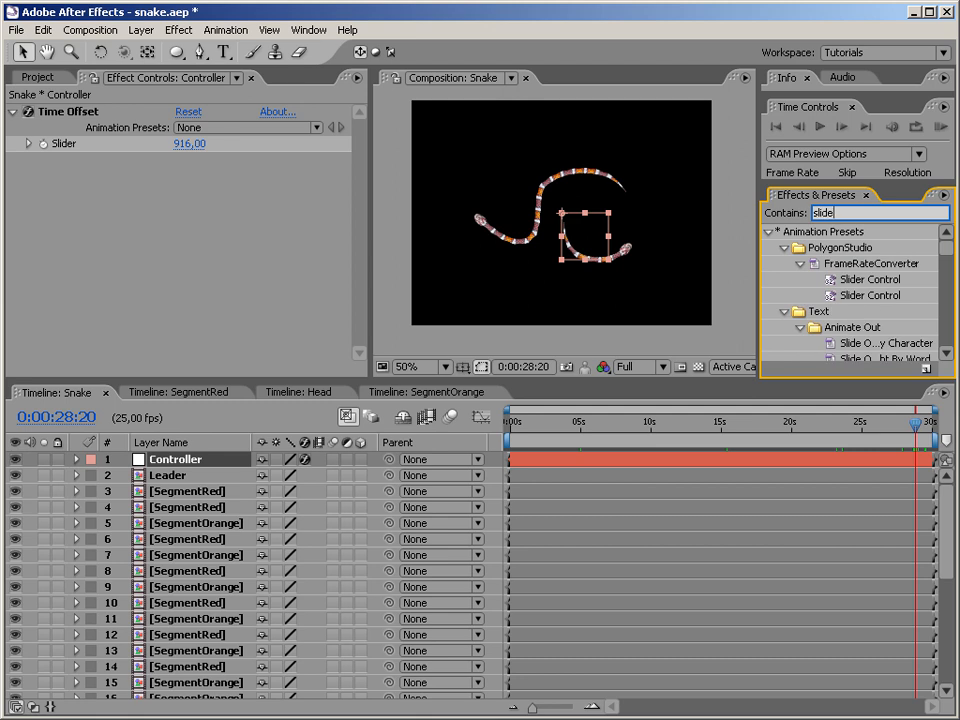
{"action": "left_click", "coordinate": [950, 268]}
{"action": "left_click_drag", "start_coordinate": [950, 268], "coordinate": [949, 318]}
{"action": "left_click_drag", "start_coordinate": [890, 319], "coordinate": [180, 240]}
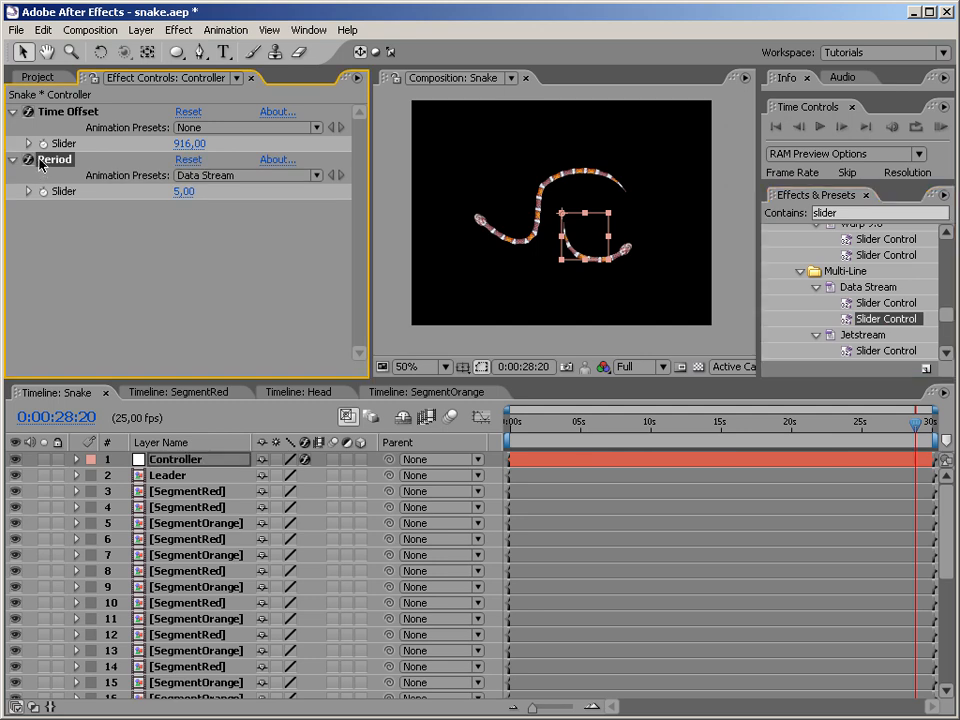
Step: Rename the Controller layer's Period slider effect as "Wiggle FQ"
{"action": "key", "text": "Return"}
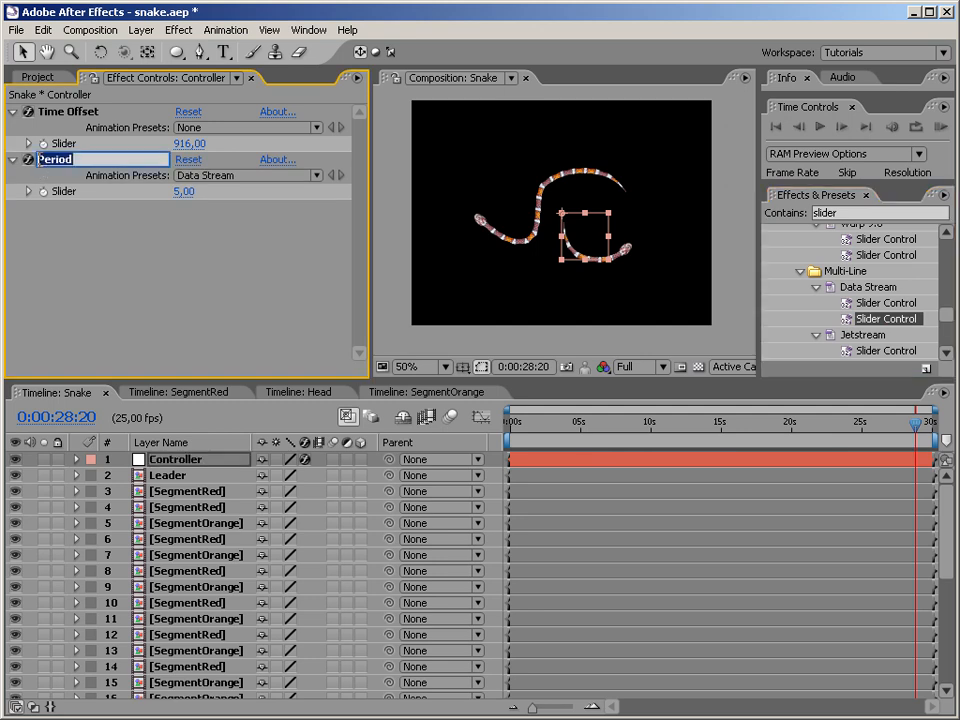
{"action": "type", "text": "Wiggle"}
{"action": "key", "text": "ctrl+a"}
{"action": "type", "text": "Wiggle FQ"}
{"action": "key", "text": "Return"}
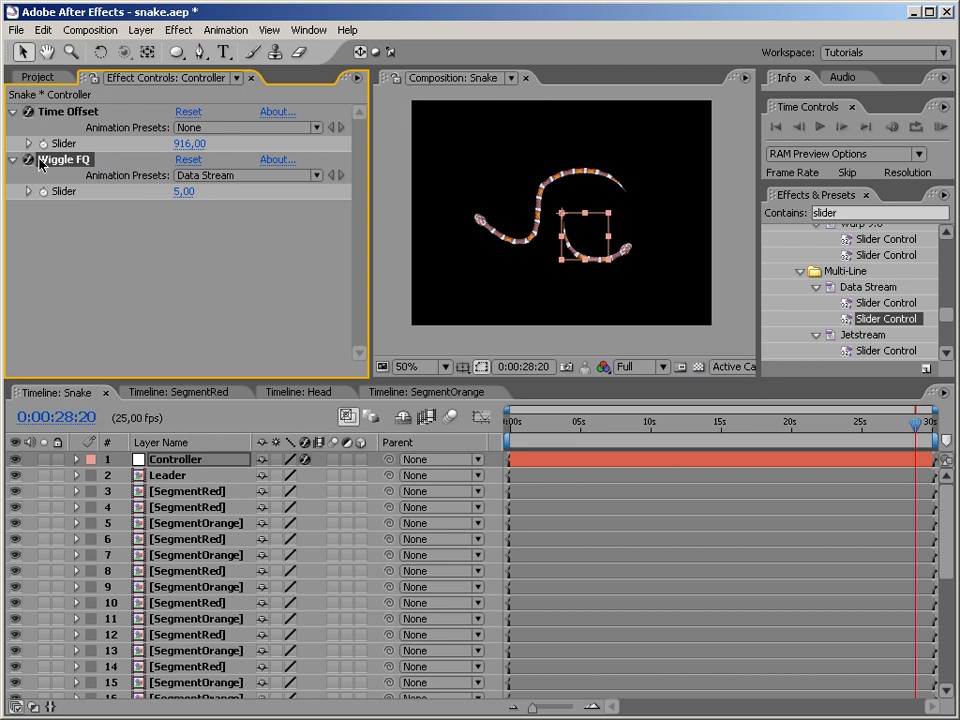
Step: Duplicate the Wiggle FQ slider effect and rename the copy as "Wiggle Range"
{"action": "key", "text": "ctrl+d"}
{"action": "key", "text": "Return"}
{"action": "type", "text": "Wiggle Range"}
{"action": "key", "text": "Return"}
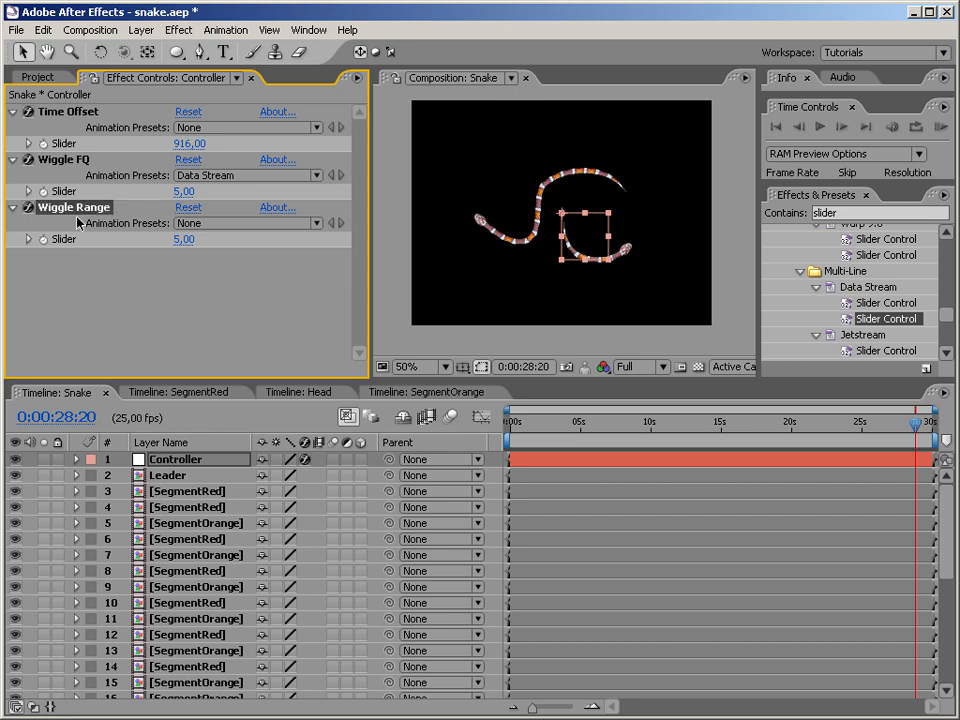
Step: Add a Checkbox Control to the Controller layer directly beneath Time Offset and rename it "Use Wiggle"
{"action": "left_click", "coordinate": [866, 213]}
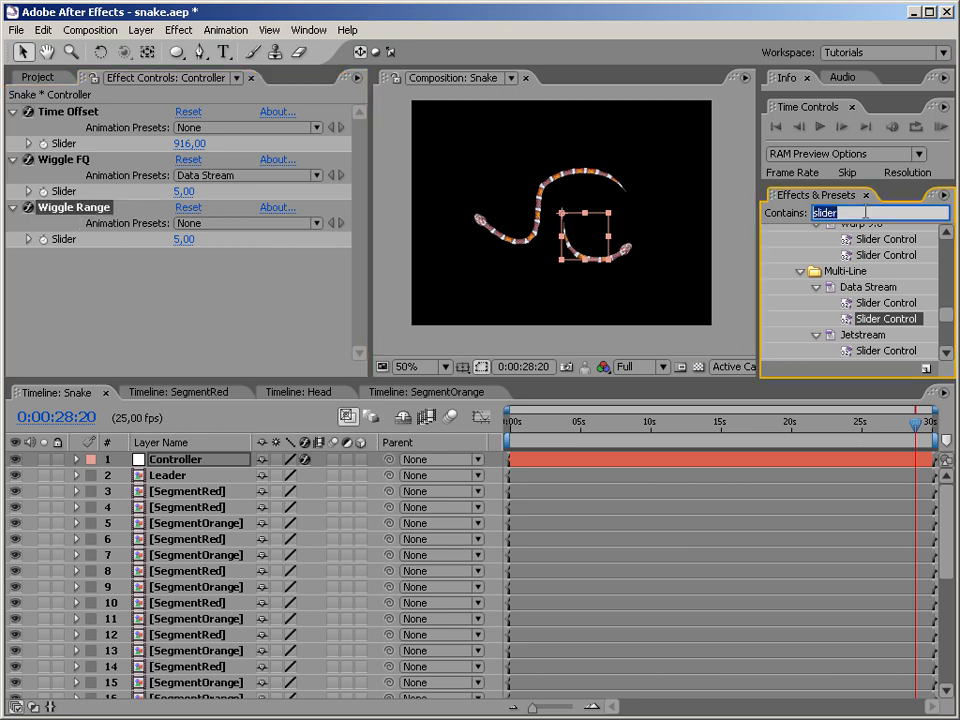
{"action": "type", "text": "chec"}
{"action": "left_click_drag", "start_coordinate": [830, 311], "coordinate": [80, 168]}
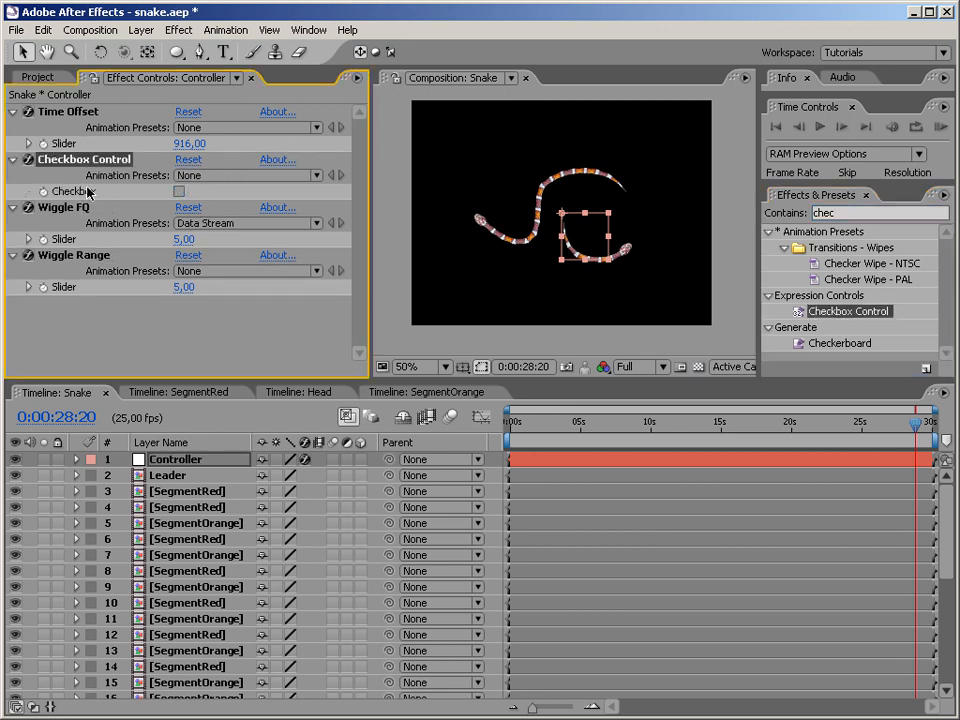
{"action": "key", "text": "Return"}
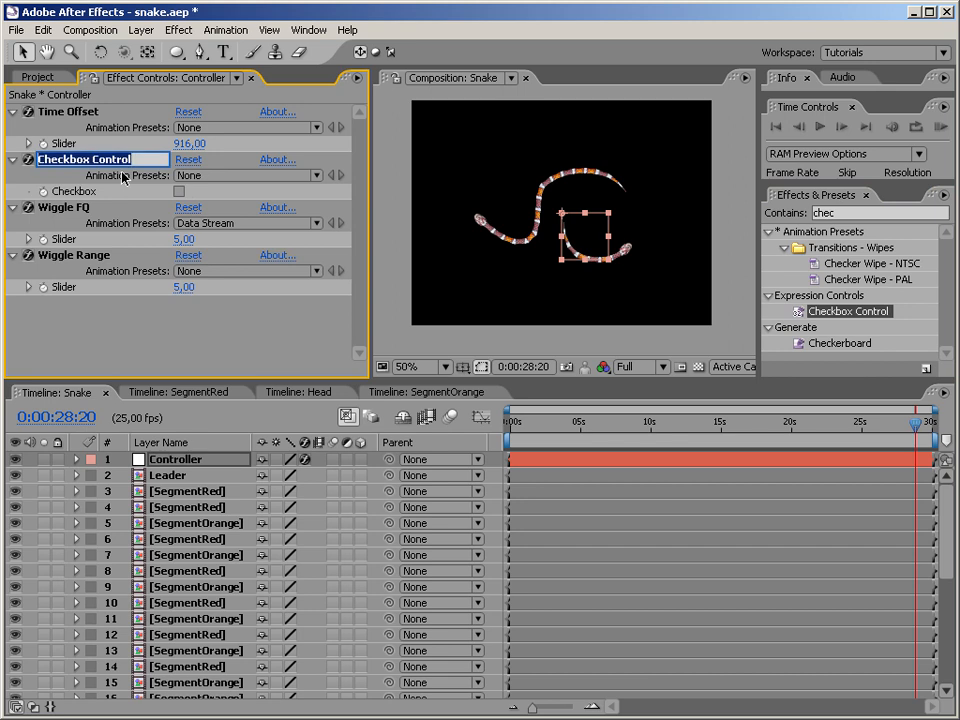
{"action": "type", "text": "Use Wiggle"}
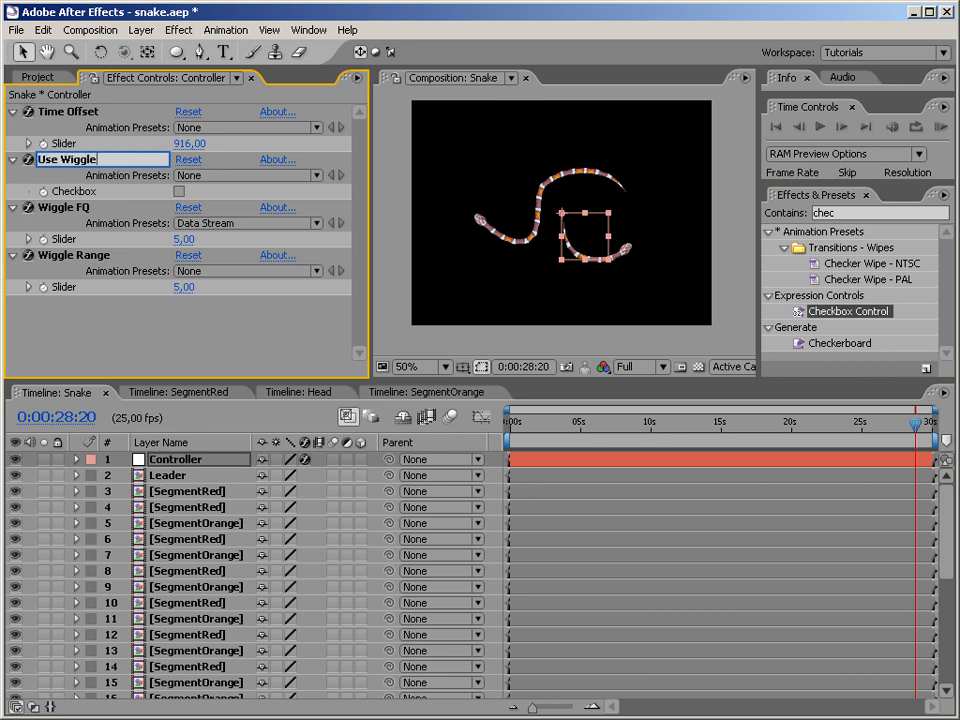
{"action": "key", "text": "Return"}
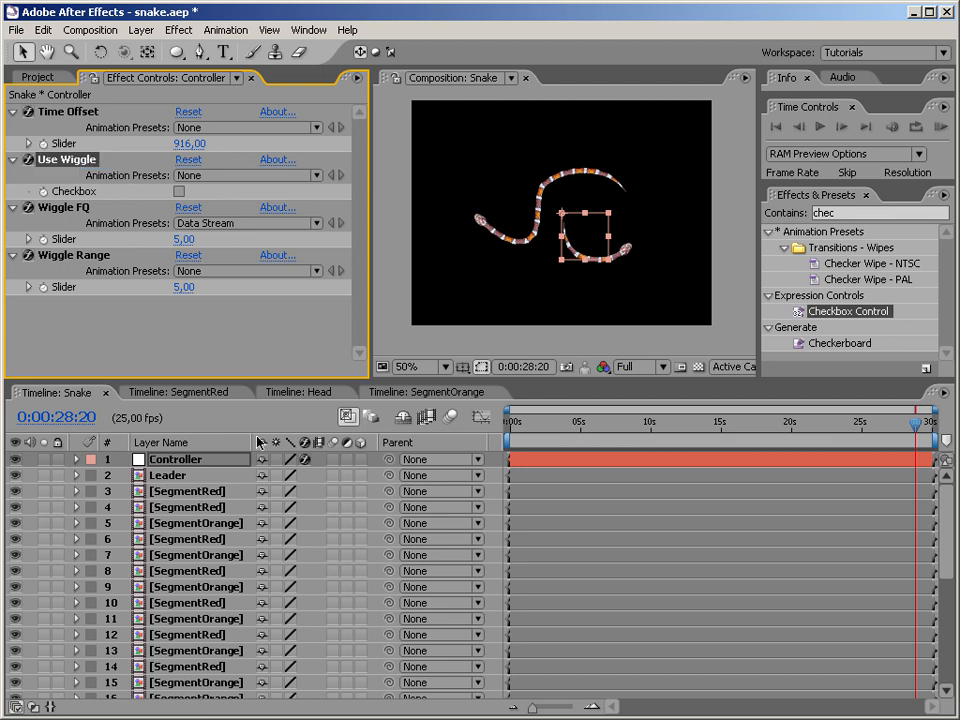
Step: Expand the Leader layer's Transform properties and lock the effect controls display to the Controller layer
{"action": "left_click", "coordinate": [167, 478]}
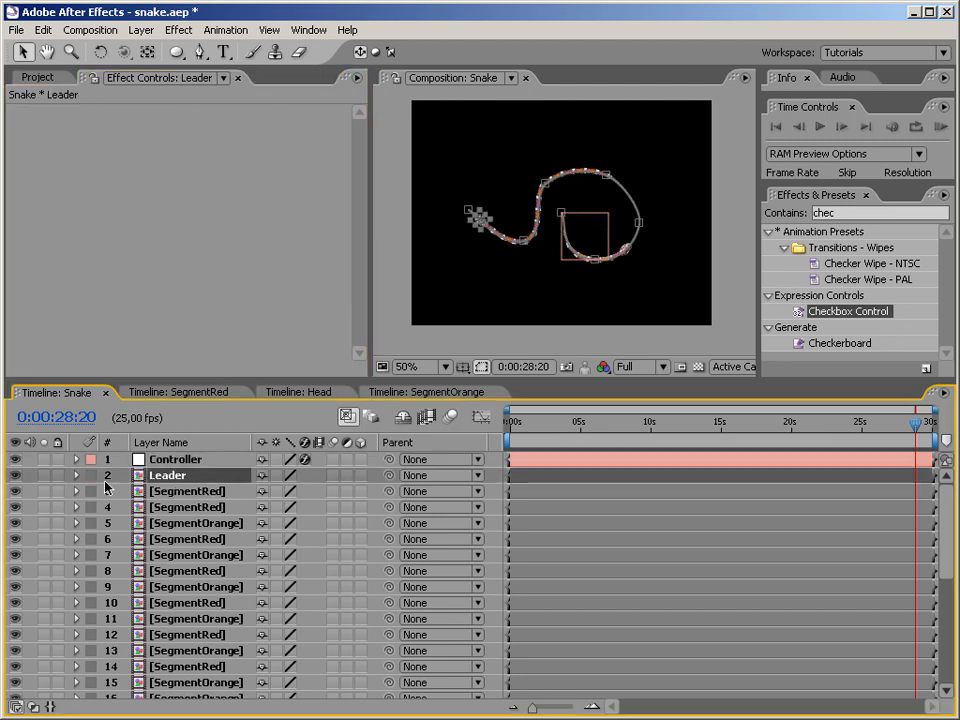
{"action": "left_click", "coordinate": [76, 476]}
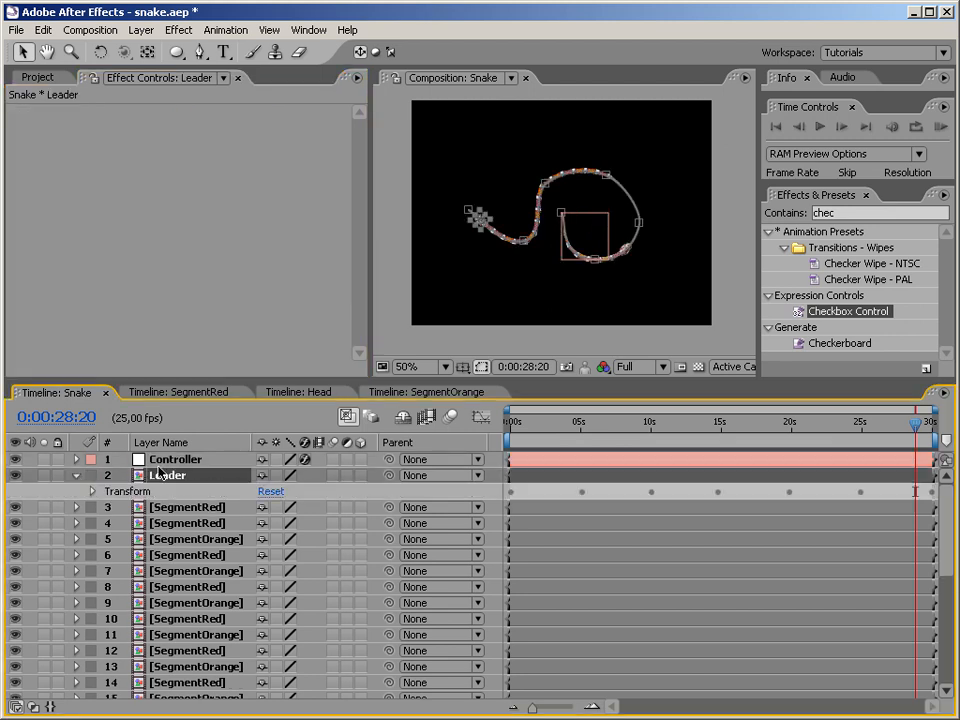
{"action": "left_click", "coordinate": [92, 491]}
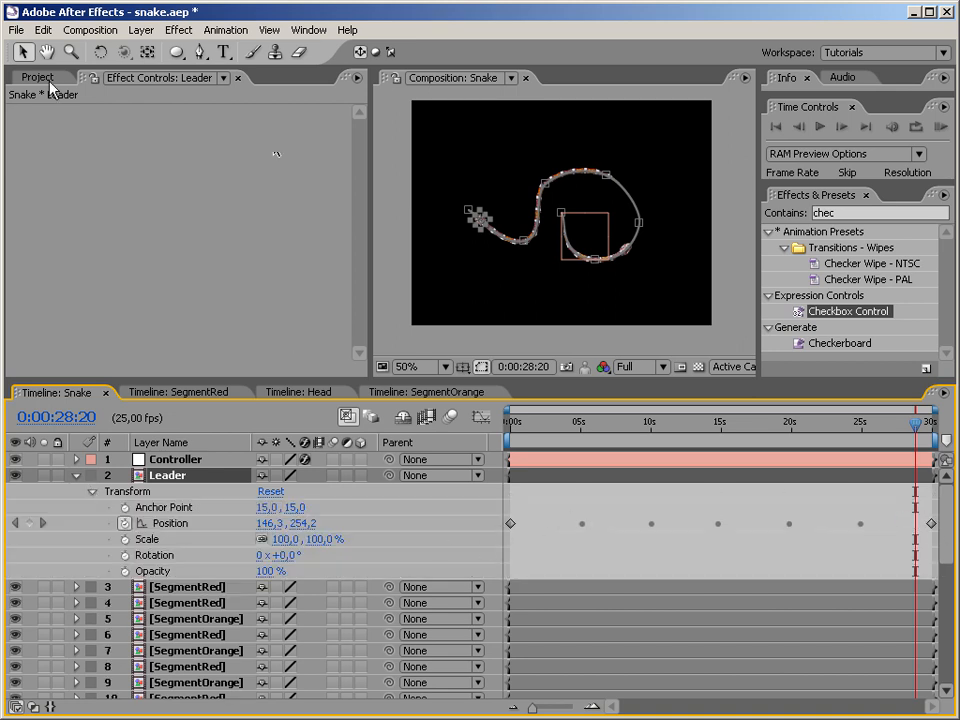
{"action": "left_click", "coordinate": [175, 459]}
{"action": "left_click", "coordinate": [94, 79]}
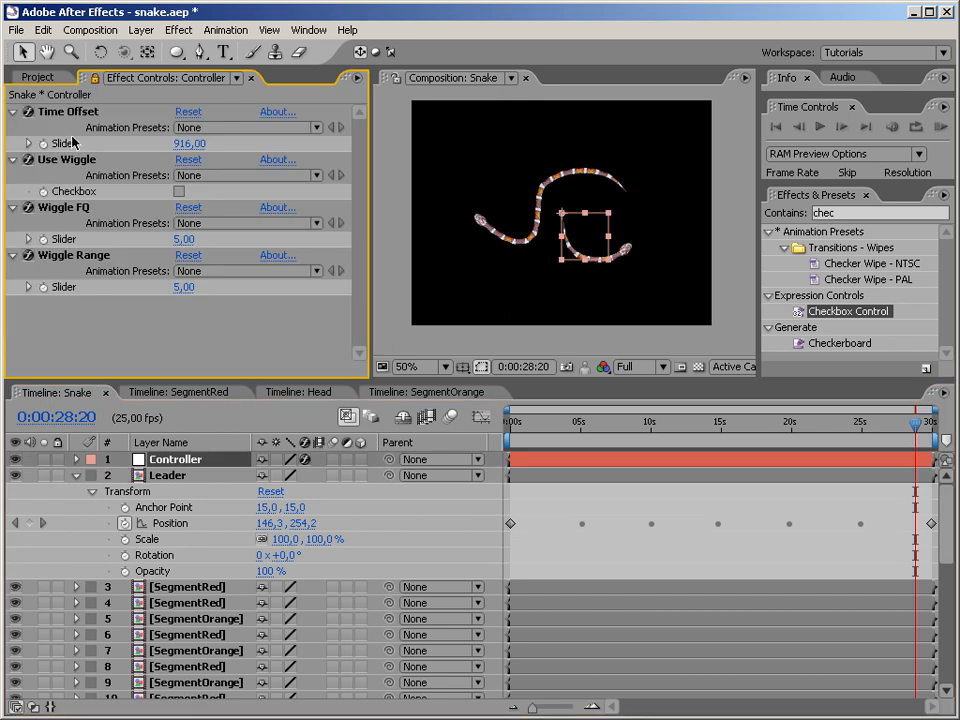
Step: Add an expression to the Leader layer's Position property and enlarge its editing area to several lines
{"action": "left_click", "coordinate": [172, 524]}
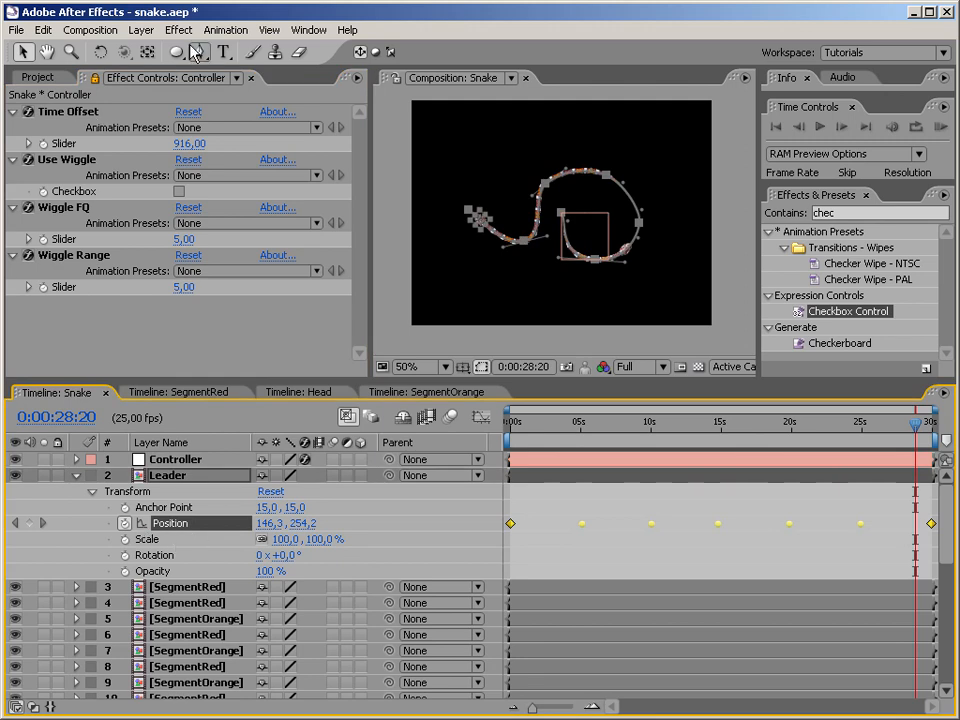
{"action": "left_click", "coordinate": [226, 30]}
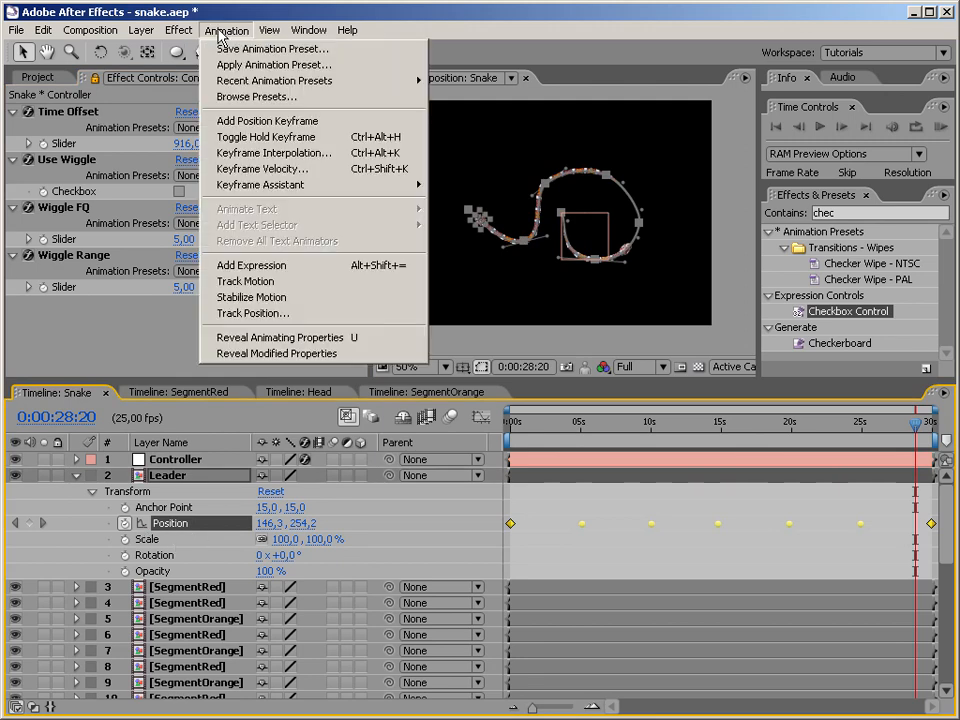
{"action": "left_click", "coordinate": [298, 266]}
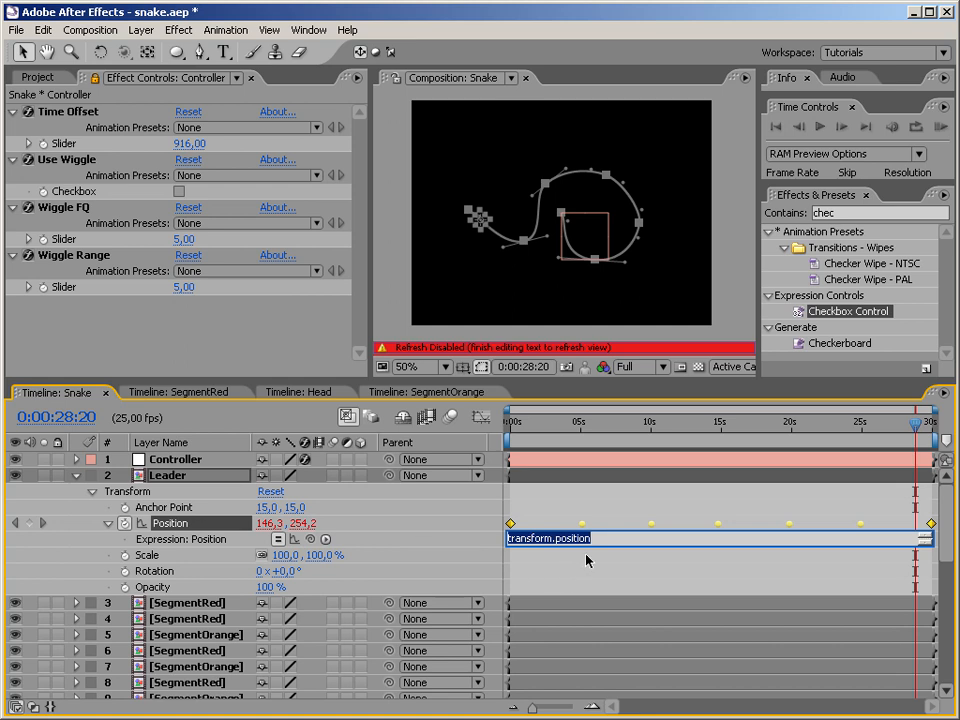
{"action": "left_click_drag", "start_coordinate": [608, 544], "coordinate": [607, 597]}
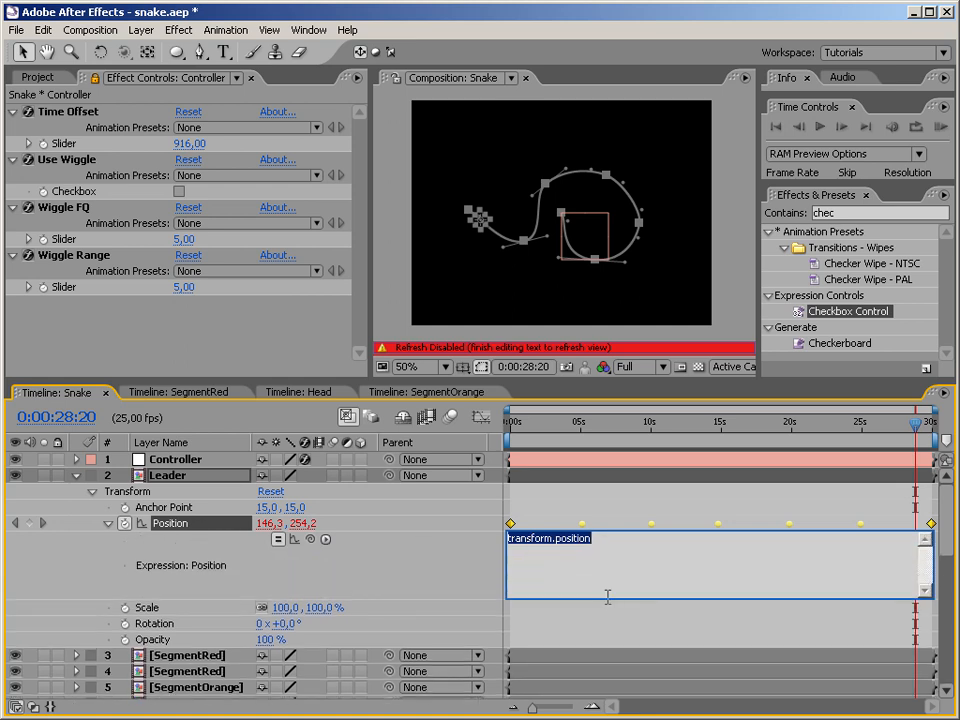
Step: Define x in the Position expression as wiggle()[0], linking its frequency and amount to Controller's Wiggle FQ and Wiggle Range sliders
{"action": "type", "text": "x = "}
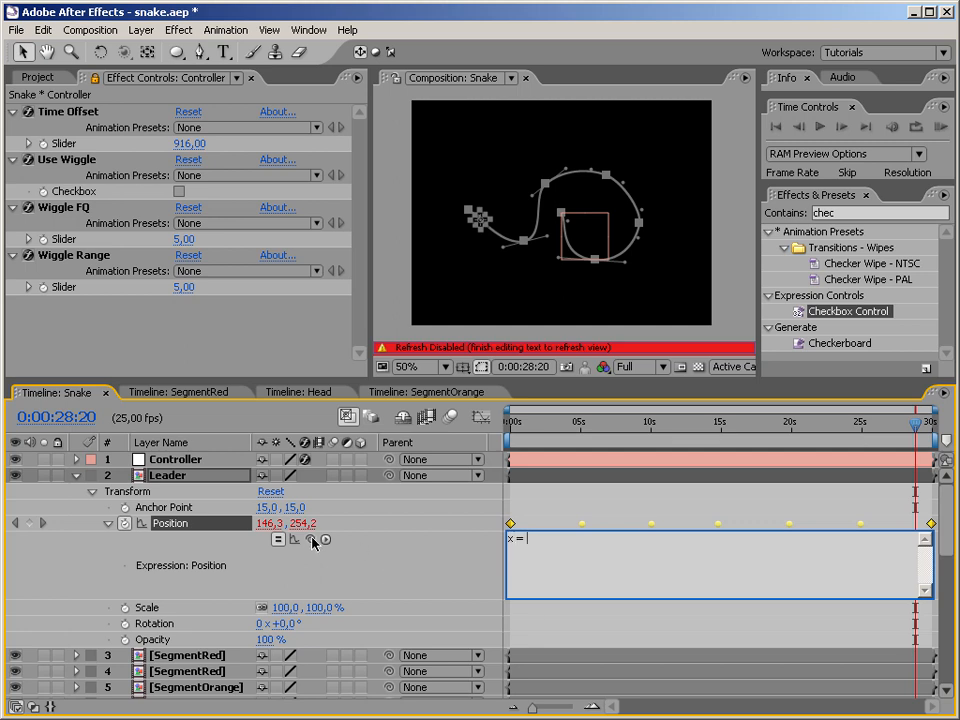
{"action": "type", "text": "wiggle("}
{"action": "left_click_drag", "start_coordinate": [311, 540], "coordinate": [182, 247]}
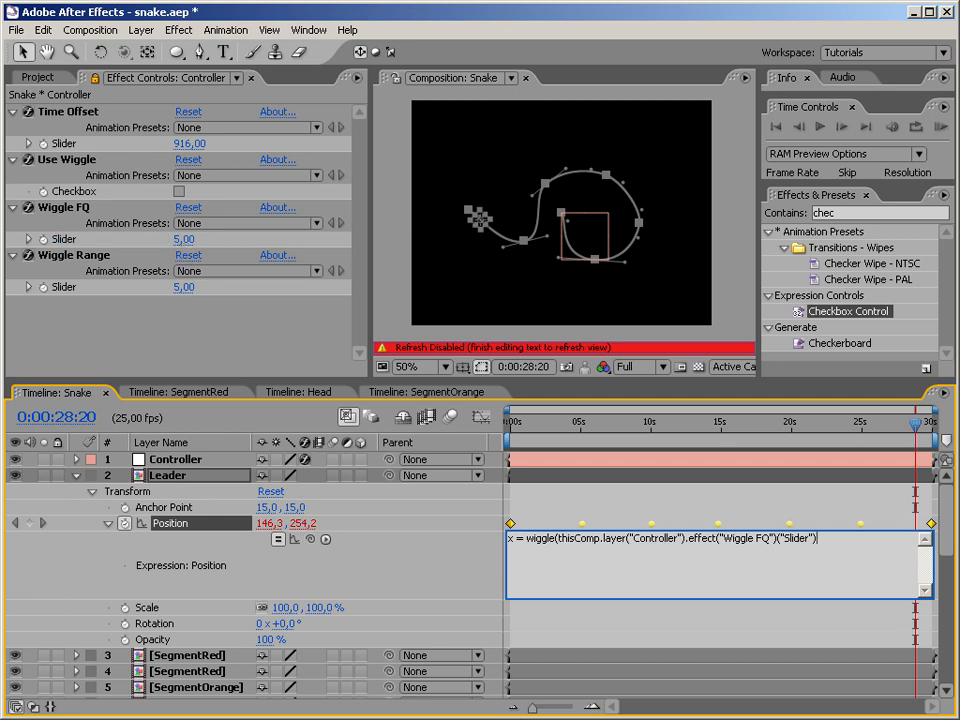
{"action": "type", "text": ","}
{"action": "left_click_drag", "start_coordinate": [309, 538], "coordinate": [82, 292]}
{"action": "type", "text": ")"}
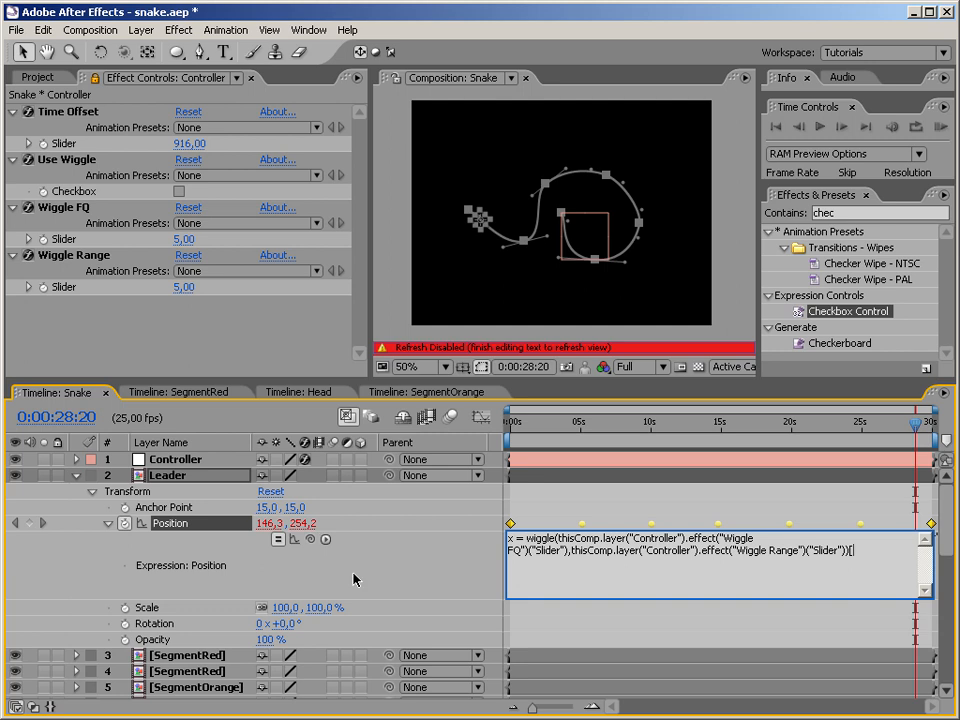
{"action": "type", "text": "0];"}
{"action": "key", "text": "Return"}
{"action": "key", "text": "Return"}
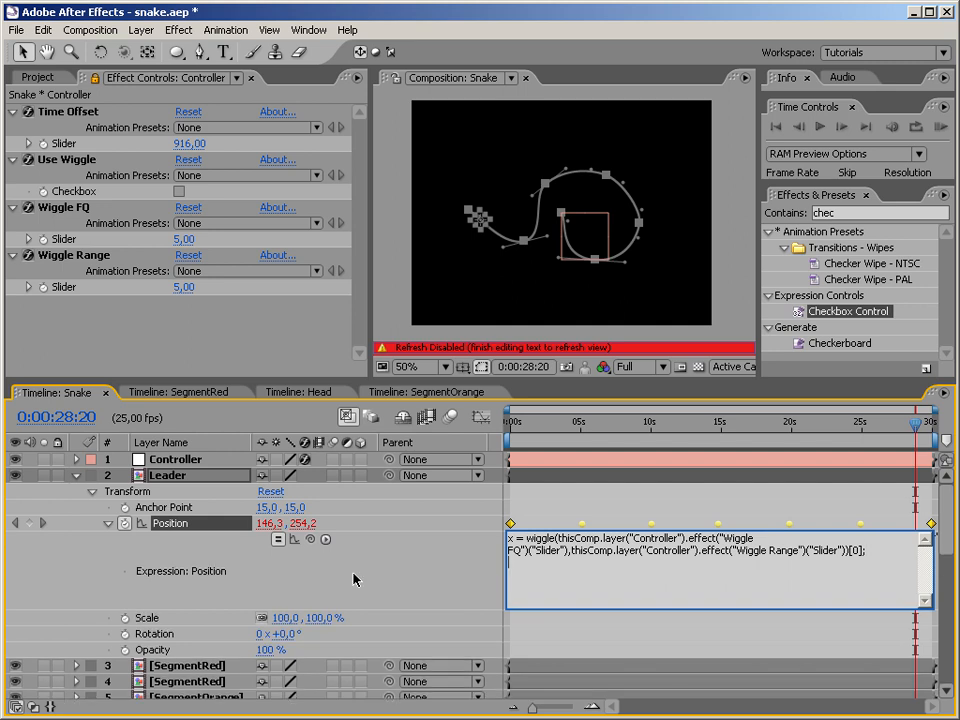
Step: Copy the x wiggle line in the Position expression as a y definition using index [1], and end the expression with [x,y]
{"action": "key", "text": "ctrl+a"}
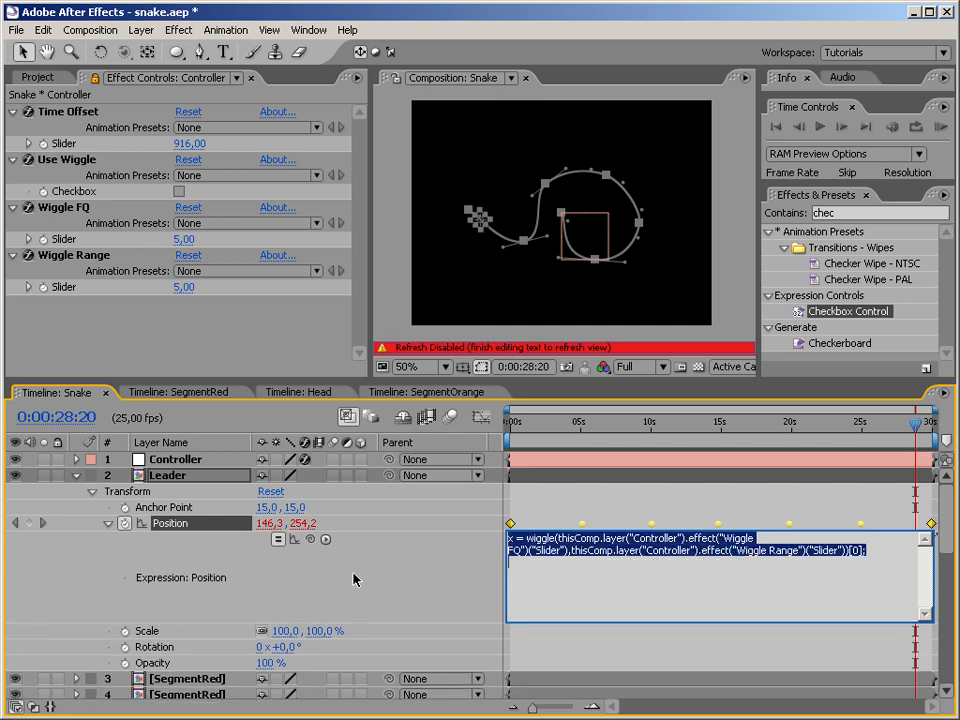
{"action": "key", "text": "ctrl+c"}
{"action": "key", "text": "Down"}
{"action": "key", "text": "ctrl+v"}
{"action": "key", "text": "Up"}
{"action": "key", "text": "Up"}
{"action": "key", "text": "Up"}
{"action": "key", "text": "Delete"}
{"action": "key", "text": "BackSpace"}
{"action": "type", "text": "1"}
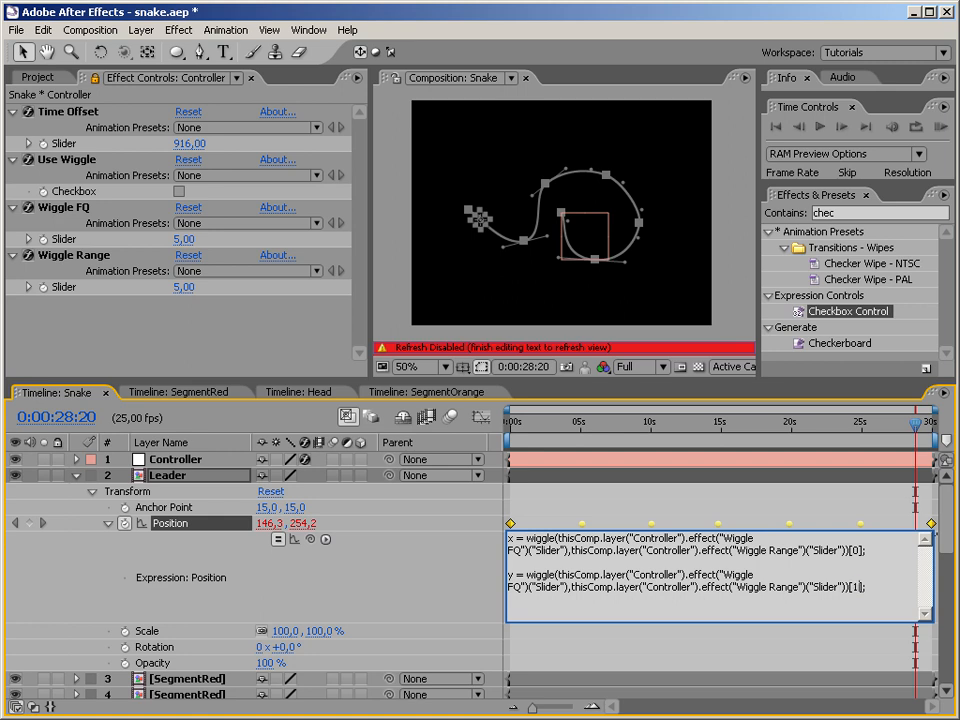
{"action": "key", "text": "Return"}
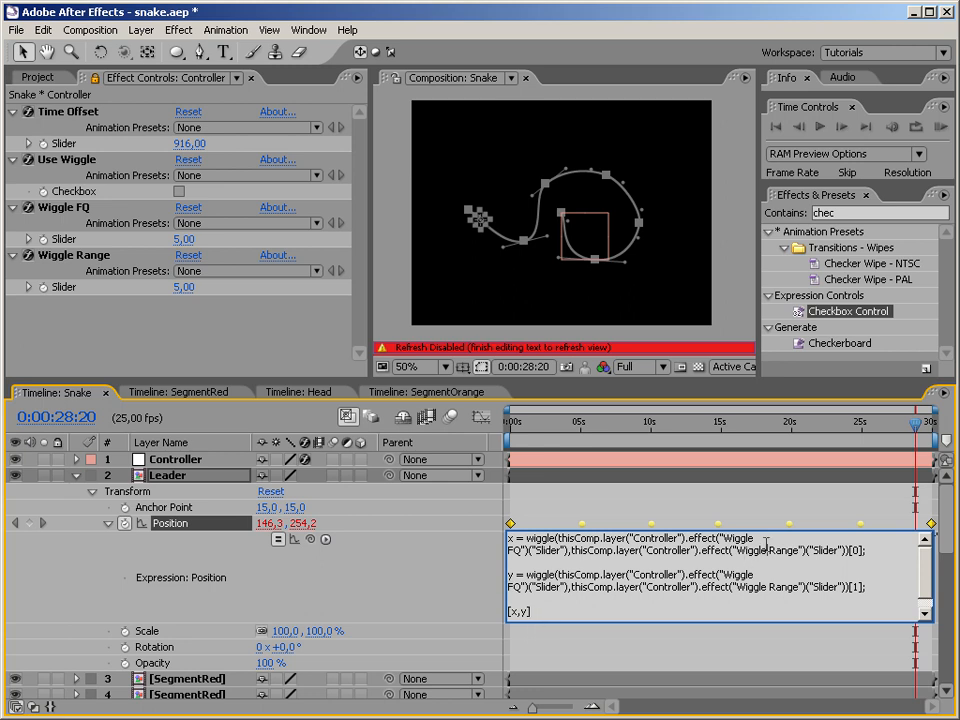
Step: Wrap the Position expression in an if(...==true){ } condition linked to Controller's Use Wiggle checkbox, keep [x,y] inside the braces, and apply it
{"action": "key", "text": "Return"}
{"action": "key", "text": "Return"}
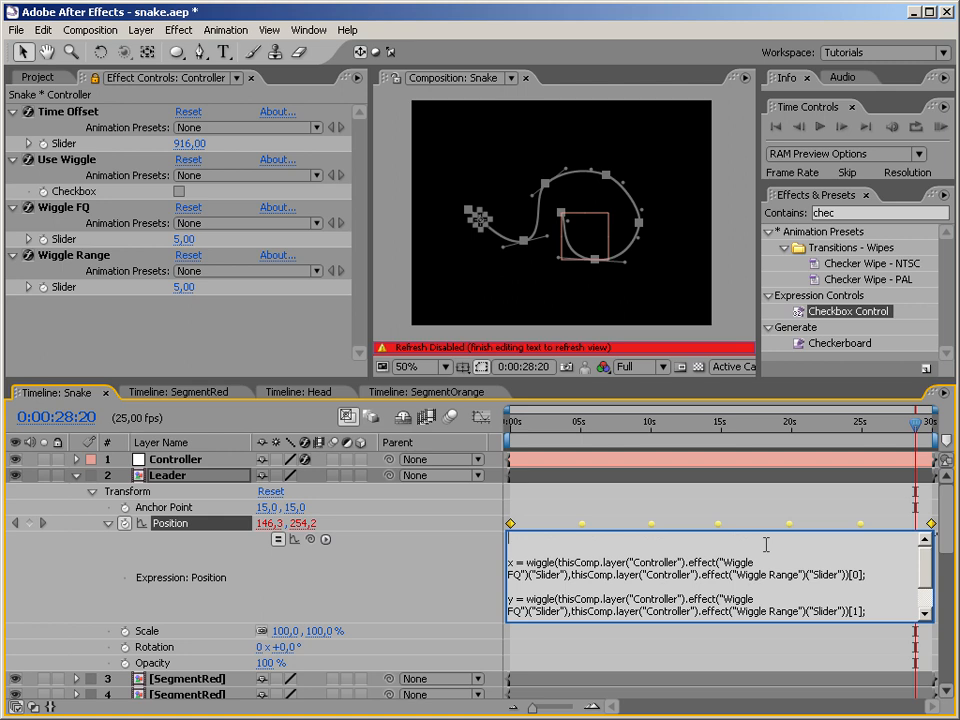
{"action": "type", "text": "if("}
{"action": "left_click_drag", "start_coordinate": [310, 539], "coordinate": [73, 197]}
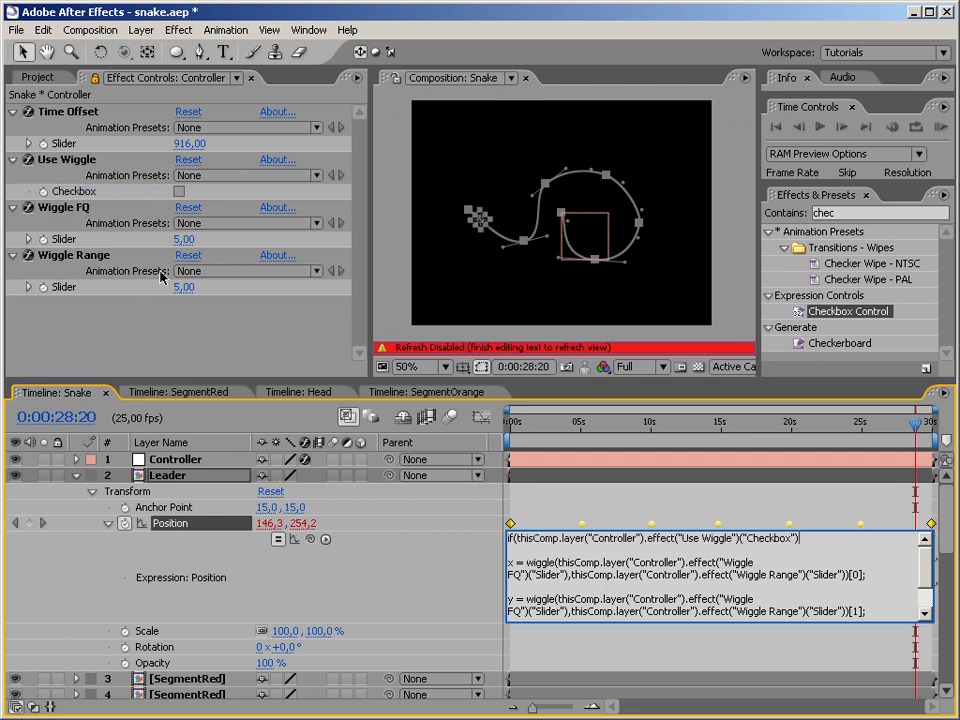
{"action": "type", "text": "=="}
{"action": "key", "text": "Return"}
{"action": "key", "text": "Return"}
{"action": "type", "text": "[x,y]"}
{"action": "key", "text": "Return"}
{"action": "type", "text": "}"}
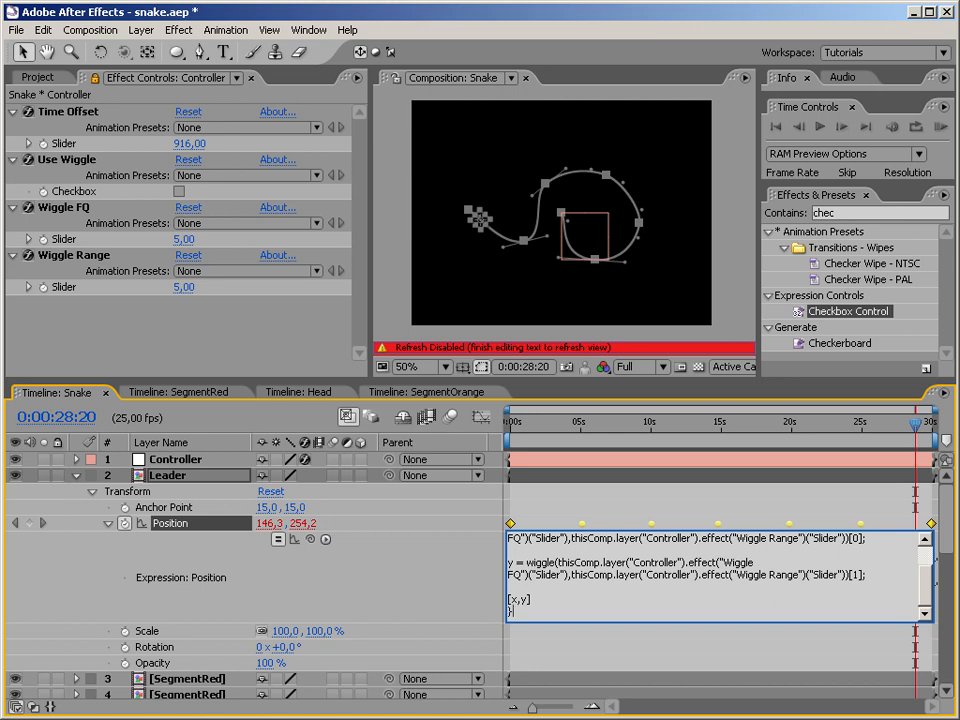
{"action": "left_click", "coordinate": [240, 338]}
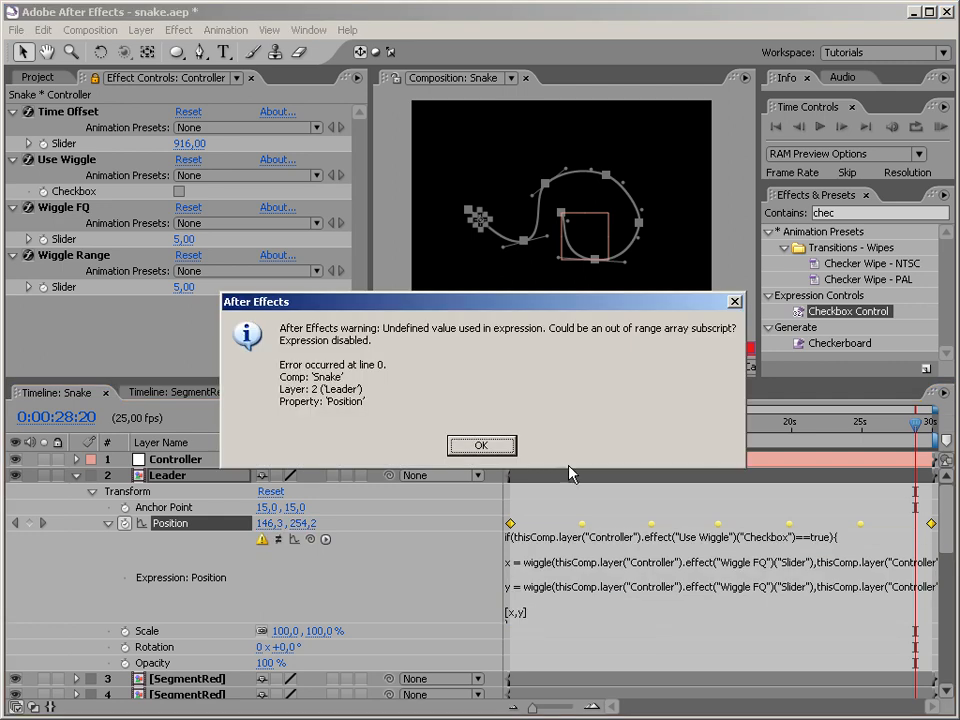
Step: Insert transform.position as the first line above the if condition in the Leader's Position expression, followed by a blank line, and apply it
{"action": "left_click", "coordinate": [501, 449]}
{"action": "left_click", "coordinate": [714, 576]}
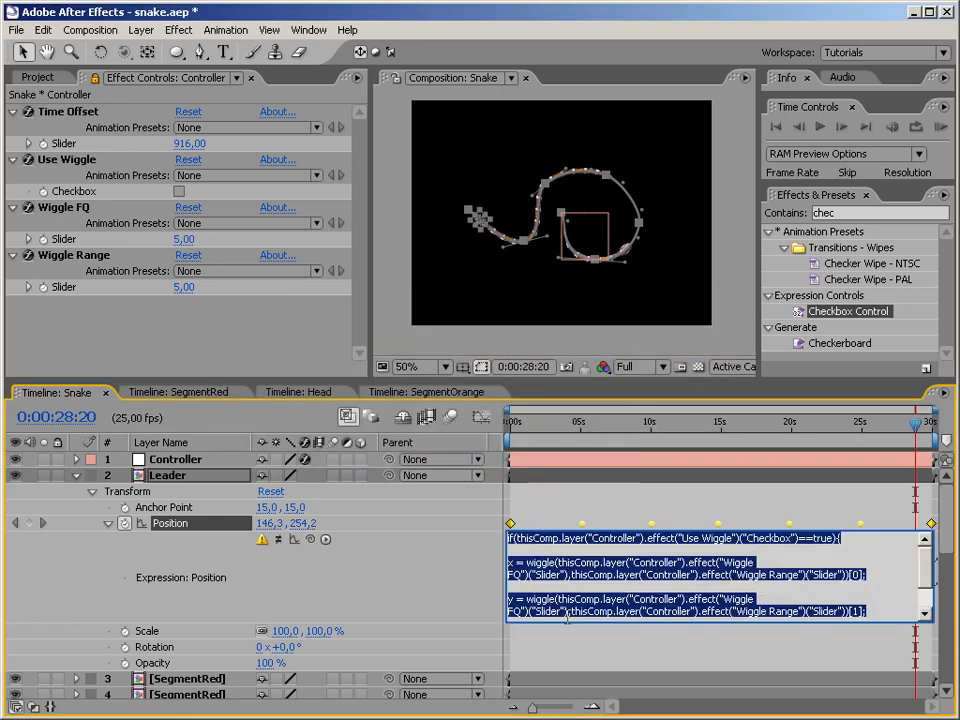
{"action": "left_click", "coordinate": [716, 576]}
{"action": "left_click", "coordinate": [851, 545]}
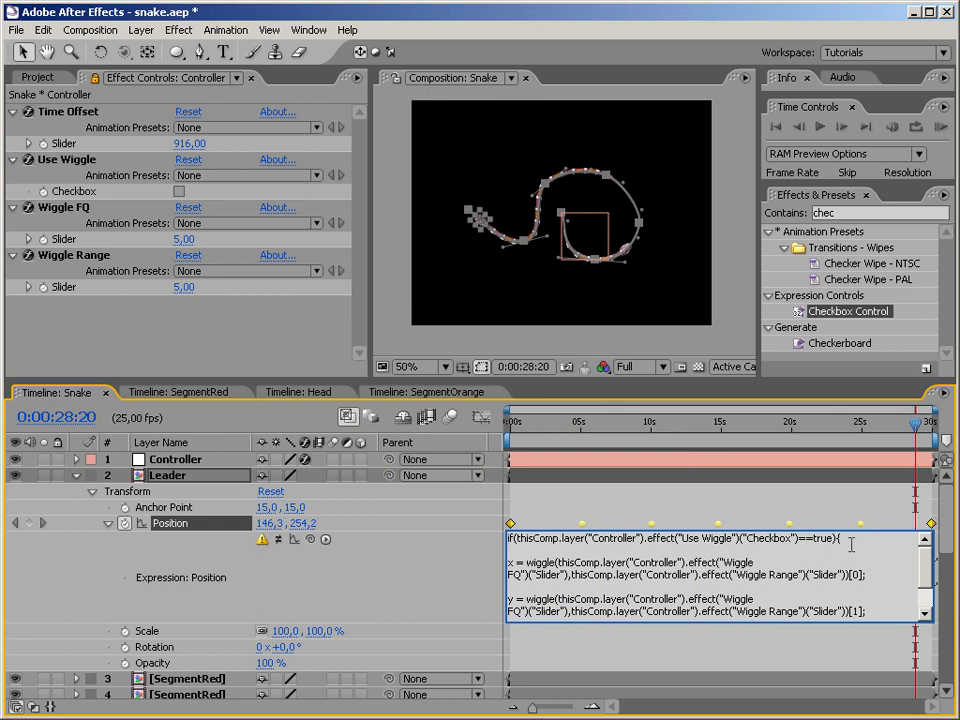
{"action": "scroll", "coordinate": [851, 545], "scroll_direction": "down", "scroll_amount": 1}
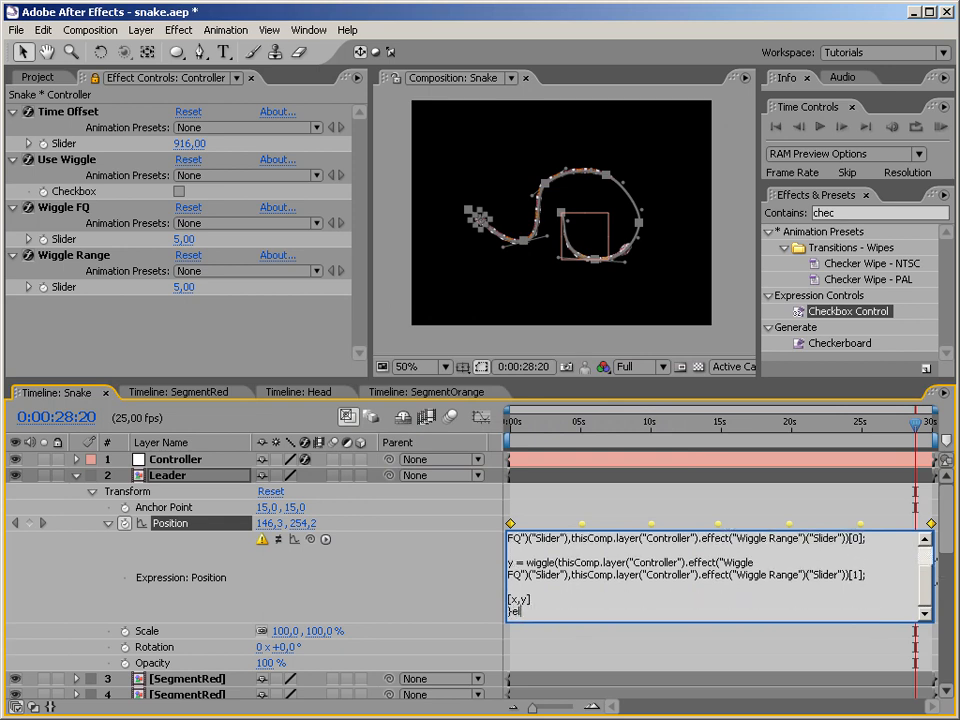
{"action": "scroll", "coordinate": [851, 545], "scroll_direction": "up", "scroll_amount": 1}
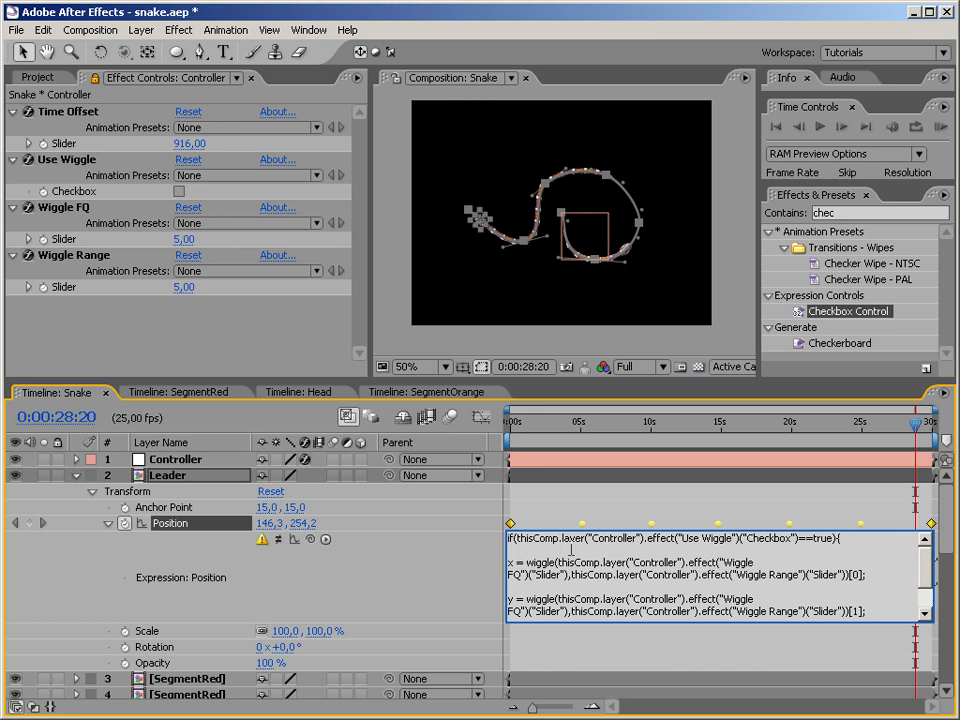
{"action": "key", "text": "Return"}
{"action": "key", "text": "Return"}
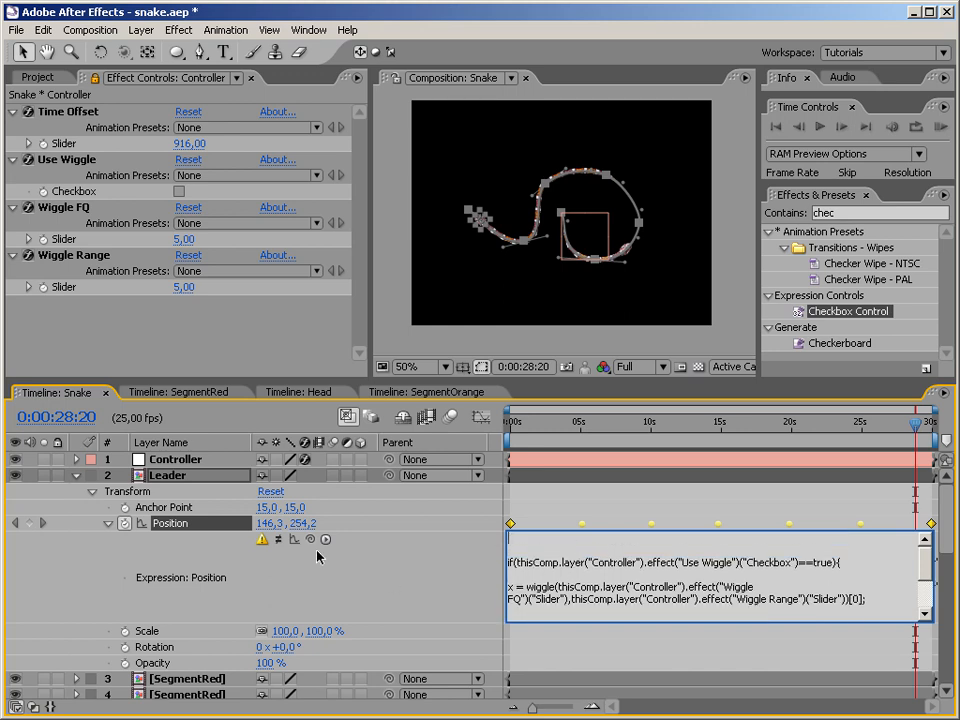
{"action": "left_click_drag", "start_coordinate": [310, 539], "coordinate": [196, 530]}
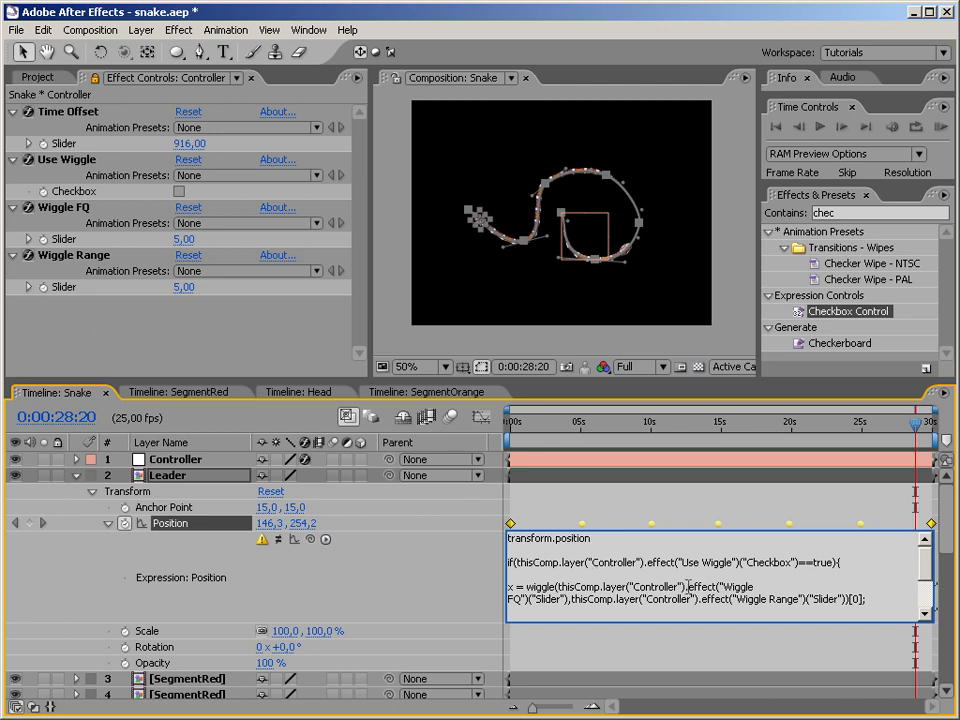
{"action": "key", "text": "KP_Enter"}
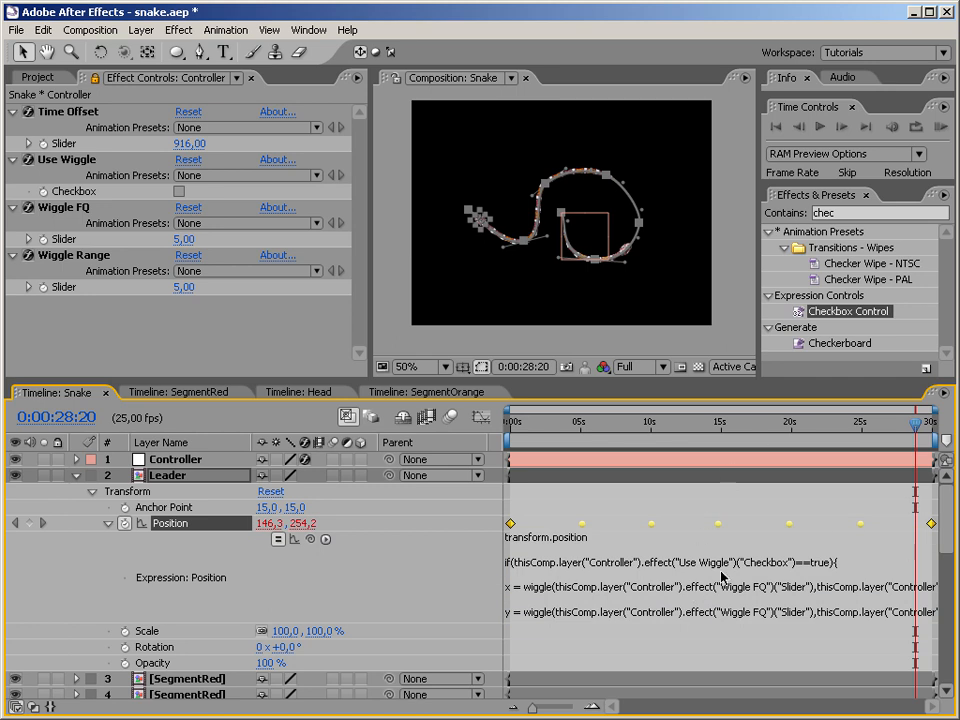
Step: Enable Controller's Use Wiggle checkbox and set its Wiggle FQ slider to 0,50
{"action": "left_click", "coordinate": [179, 191]}
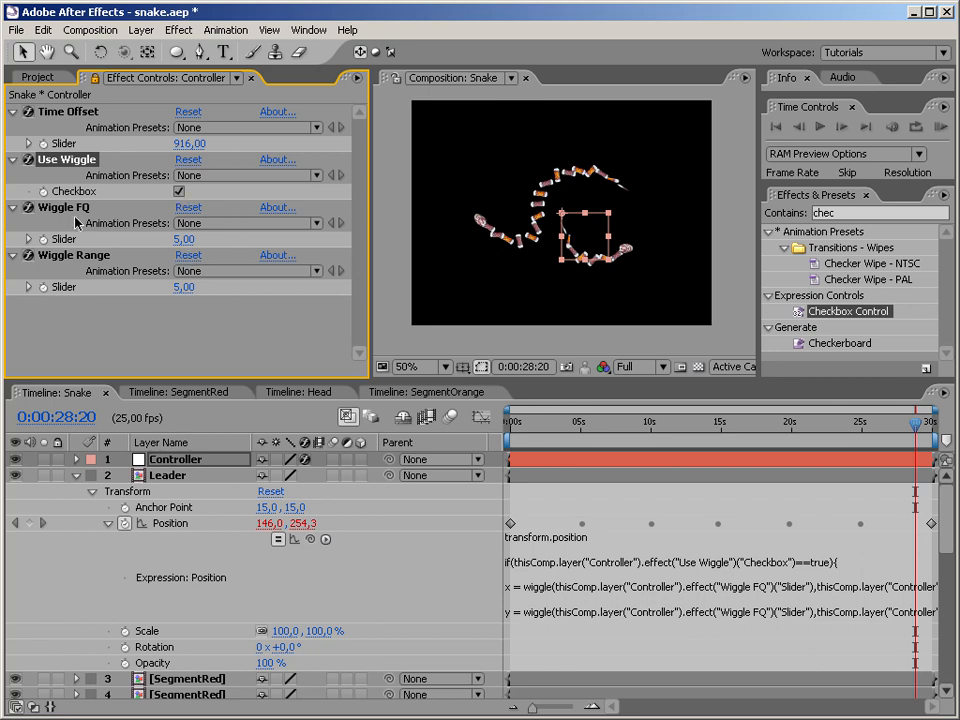
{"action": "left_click", "coordinate": [183, 239]}
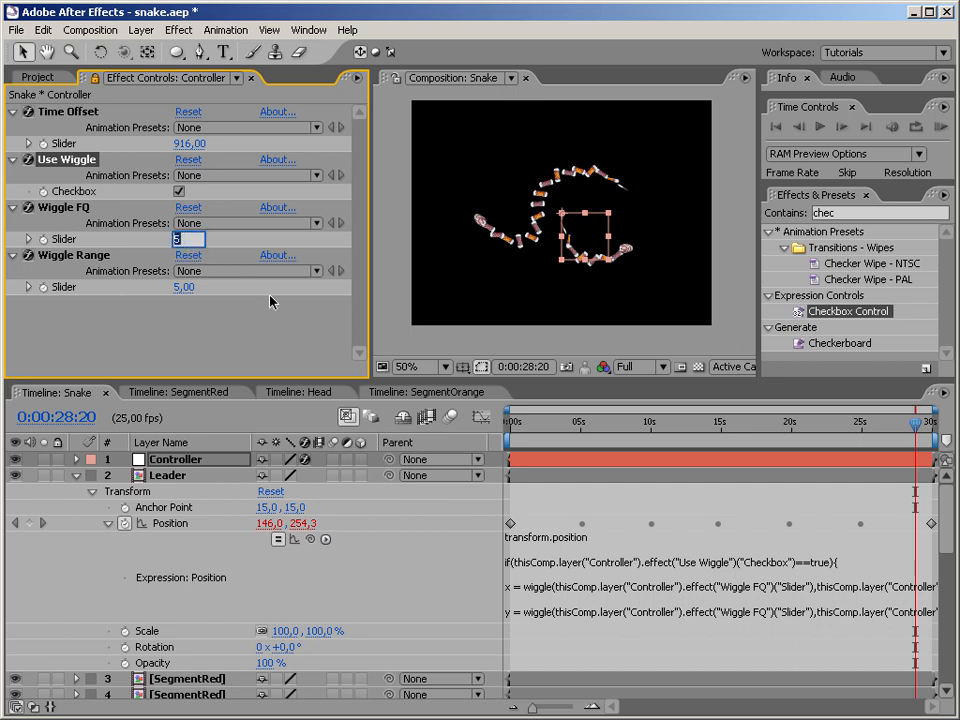
{"action": "type", "text": ","}
{"action": "key", "text": "Return"}
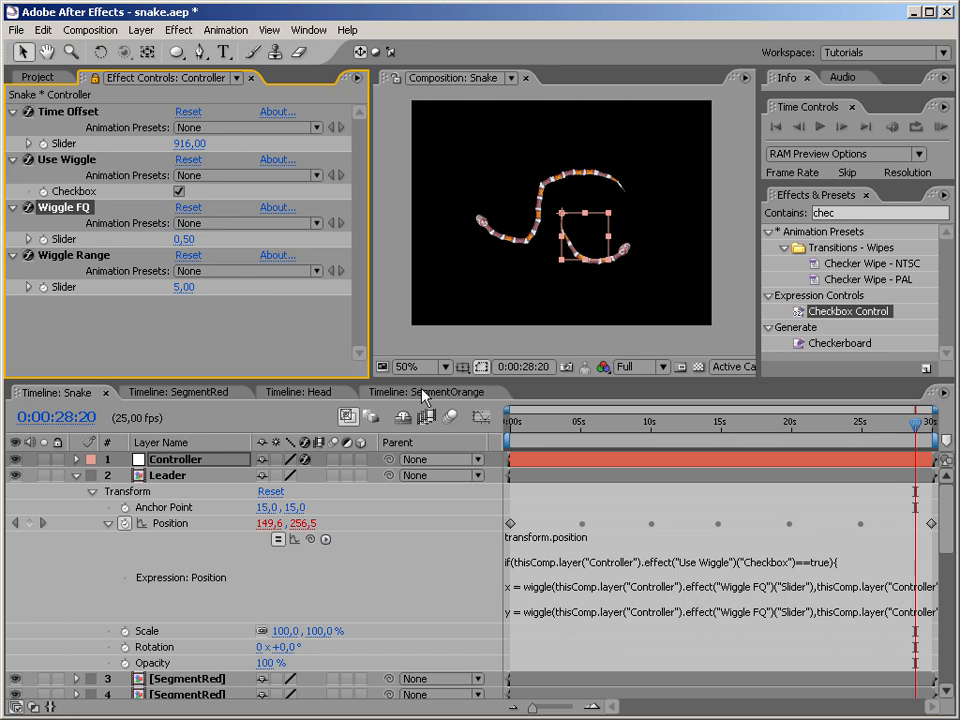
Step: Examine the snakes' wiggling motion at several times from the start to near the end of the timeline
{"action": "left_click", "coordinate": [520, 426]}
{"action": "left_click_drag", "start_coordinate": [524, 426], "coordinate": [525, 425]}
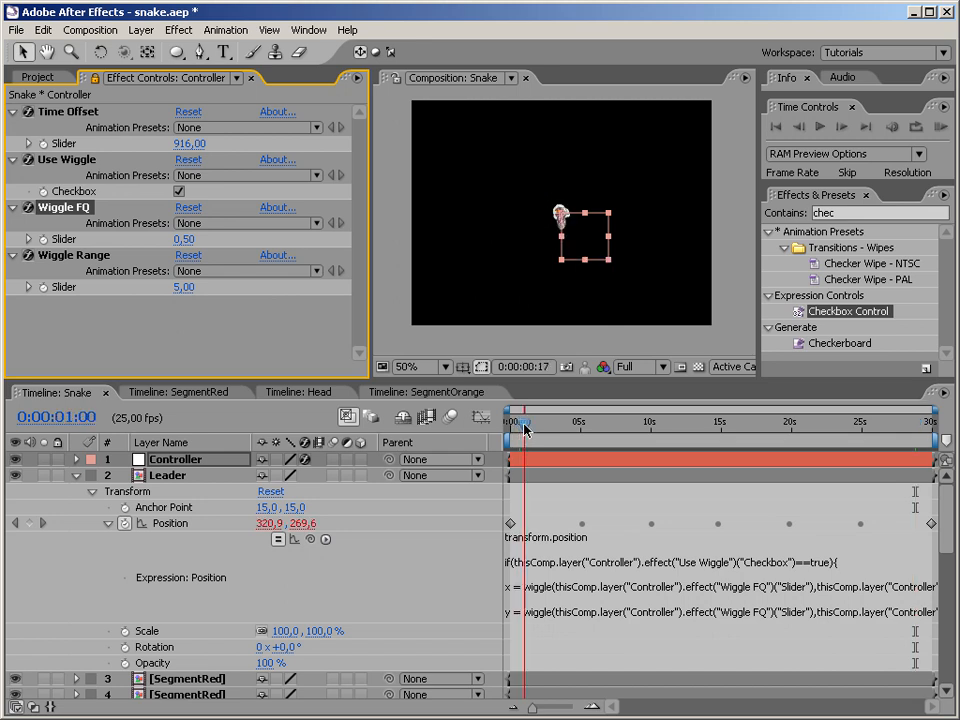
{"action": "left_click", "coordinate": [677, 430]}
{"action": "left_click", "coordinate": [746, 430]}
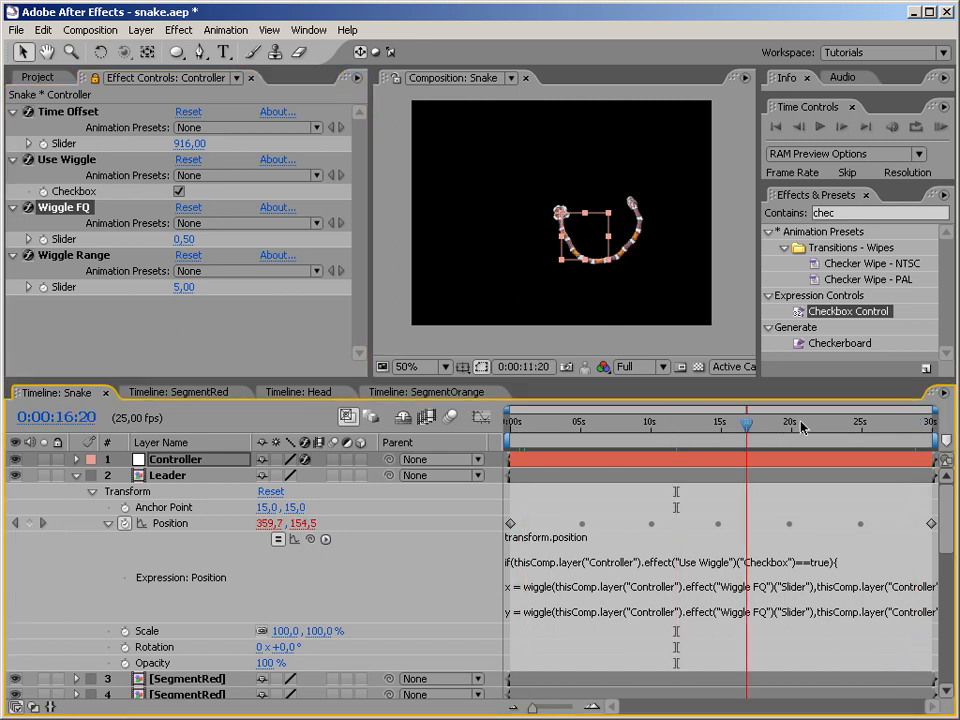
{"action": "left_click", "coordinate": [799, 425]}
{"action": "left_click", "coordinate": [837, 425]}
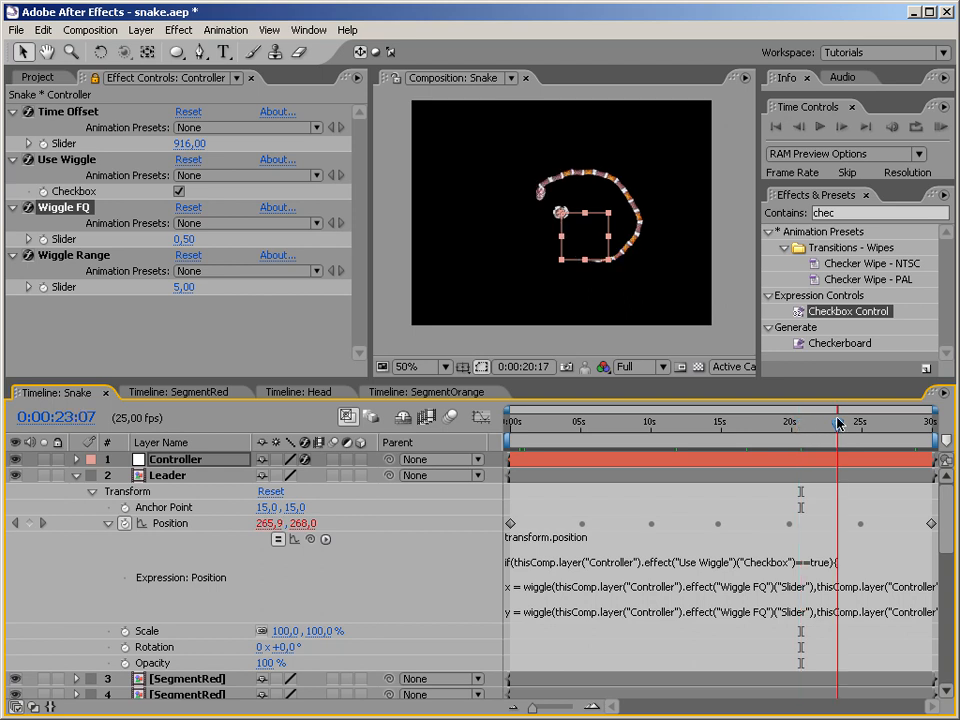
{"action": "left_click", "coordinate": [861, 425]}
{"action": "left_click", "coordinate": [889, 428]}
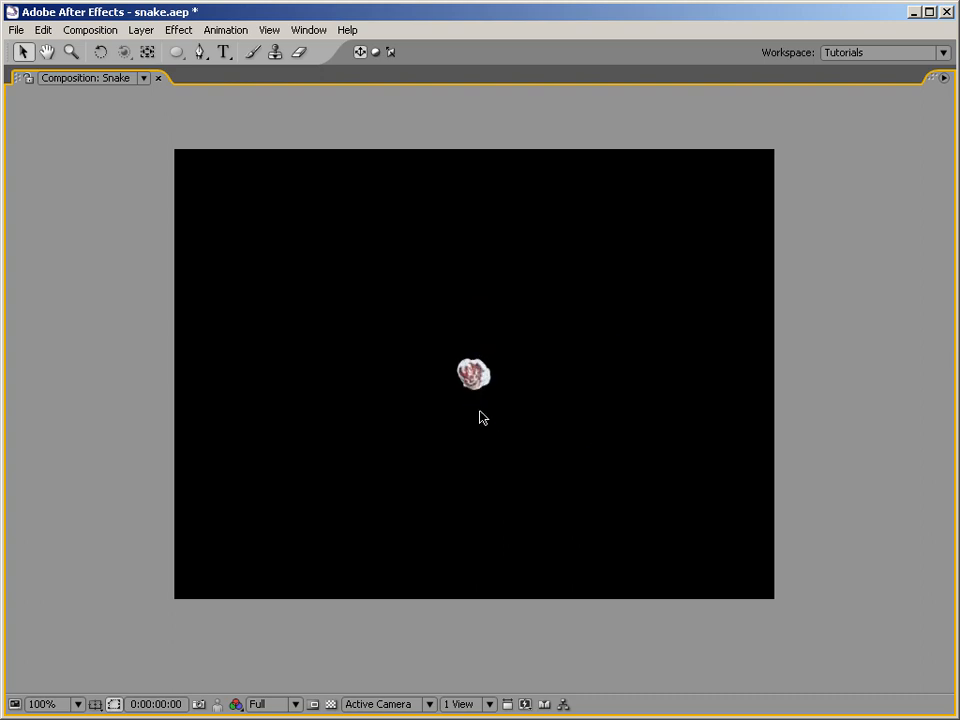
Step: Restore the full panel layout, turn on the transparency grid and add a new adjustment layer to the Snake composition
{"action": "key", "text": "grave"}
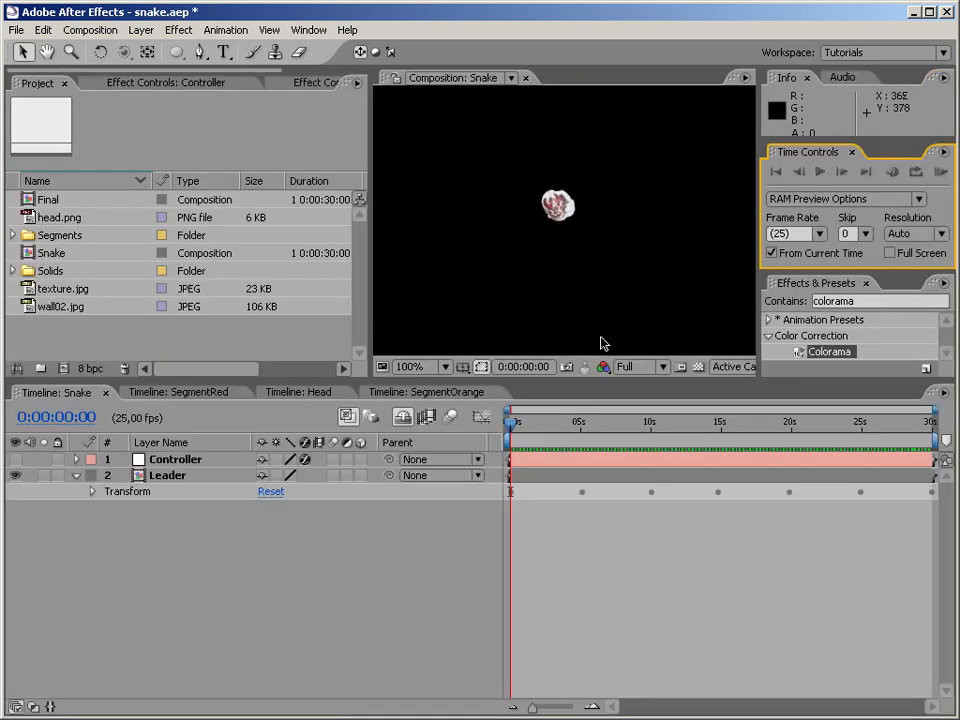
{"action": "left_click", "coordinate": [698, 366]}
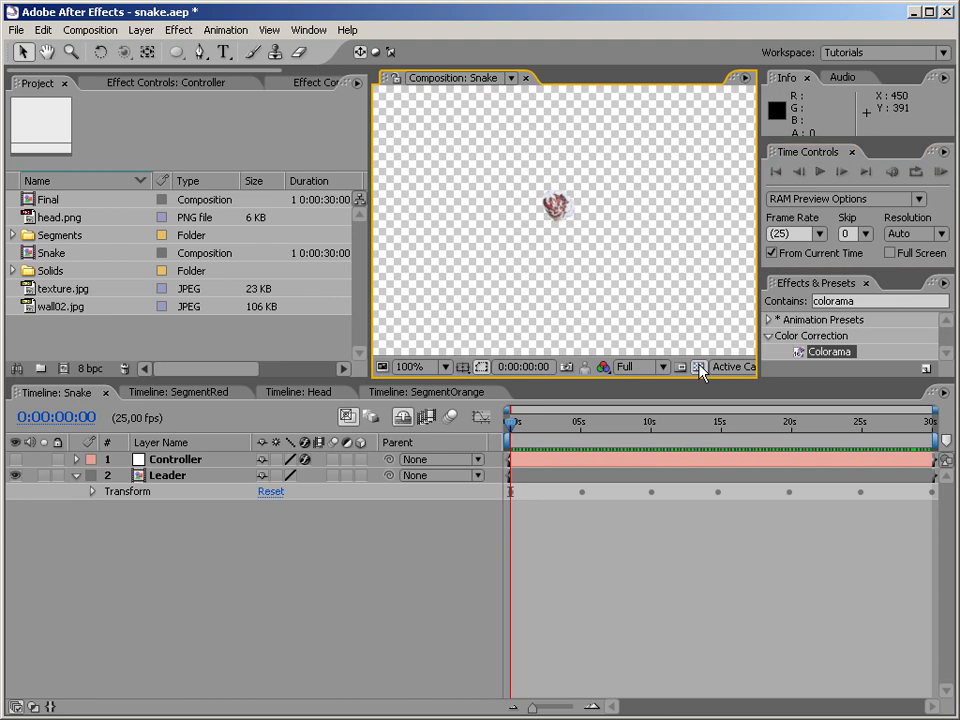
{"action": "right_click", "coordinate": [190, 520]}
{"action": "mouse_move", "coordinate": [214, 533]}
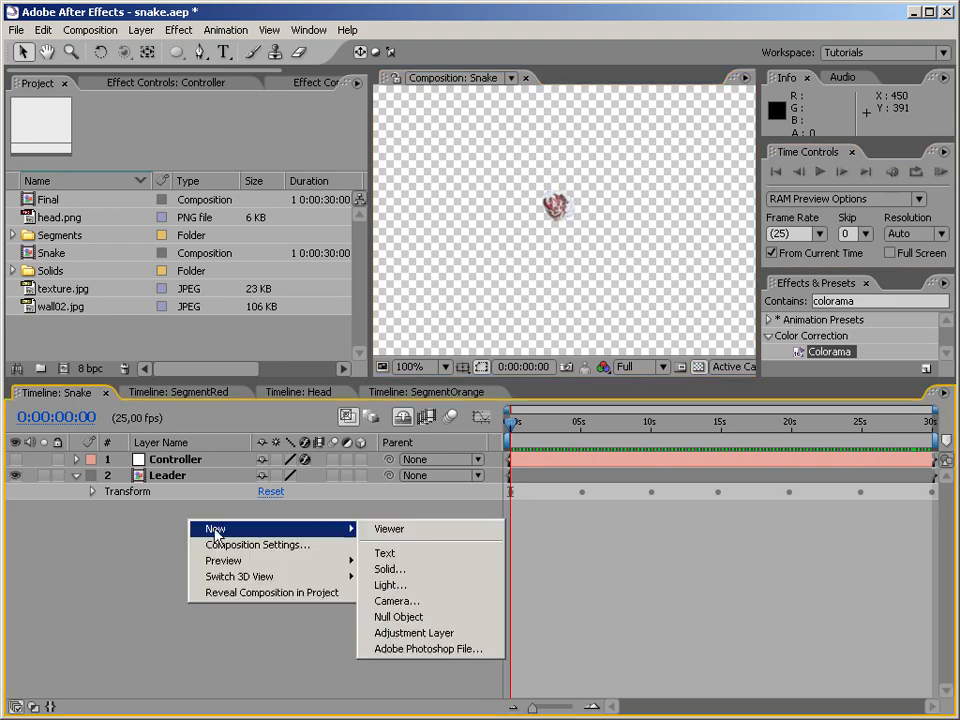
{"action": "left_click", "coordinate": [424, 633]}
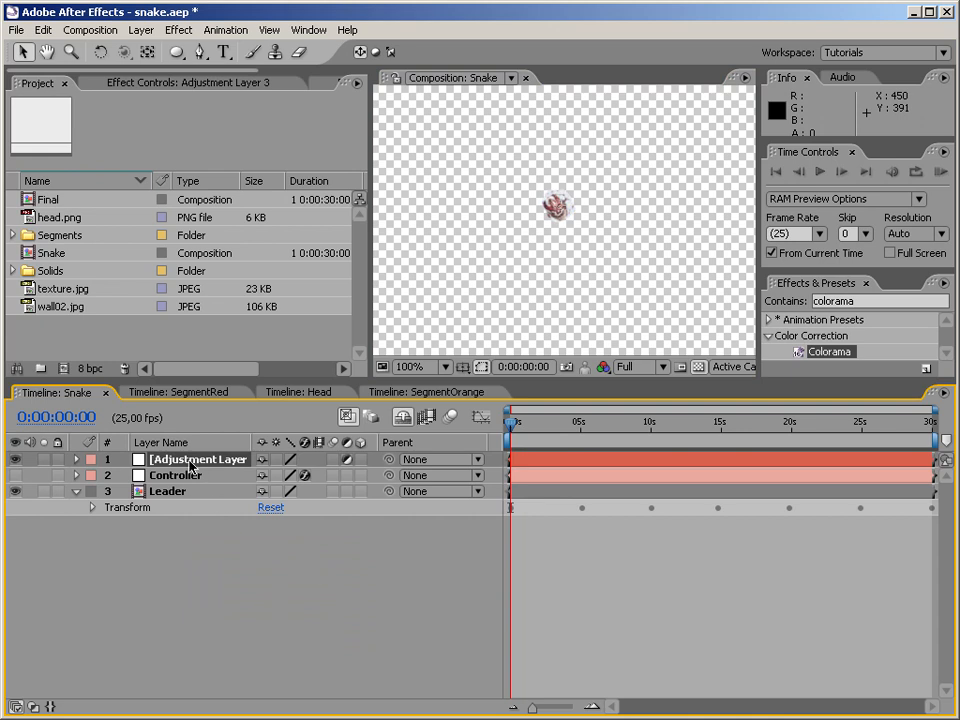
Step: Search the effects and presets for "dropsh" and apply the PolygonStudio DropShadow preset to the adjustment layer
{"action": "double_click", "coordinate": [843, 300]}
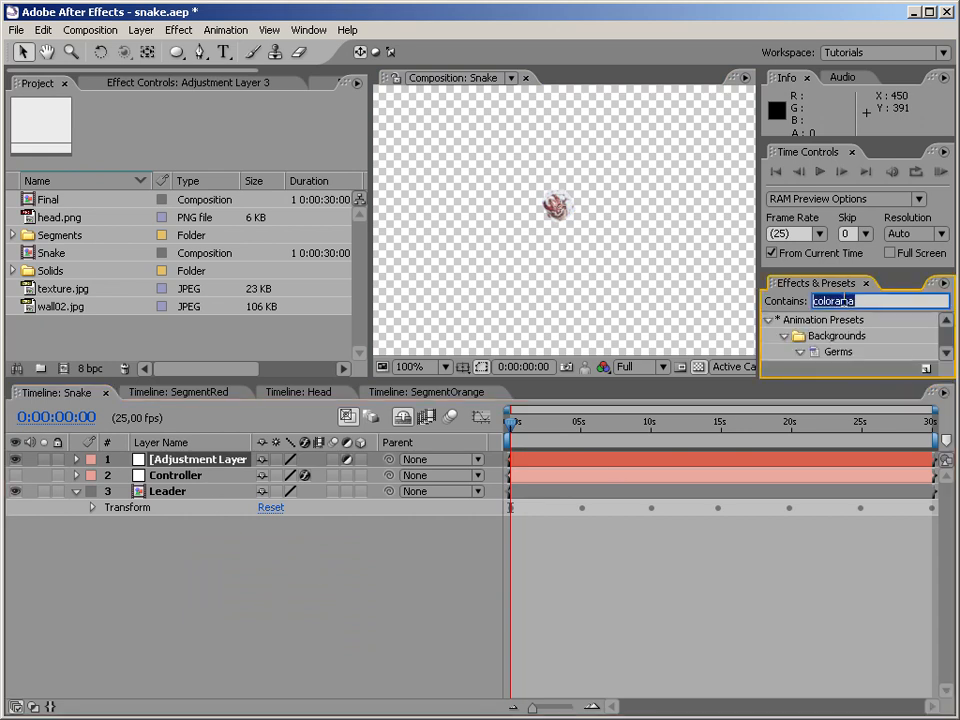
{"action": "type", "text": "drop"}
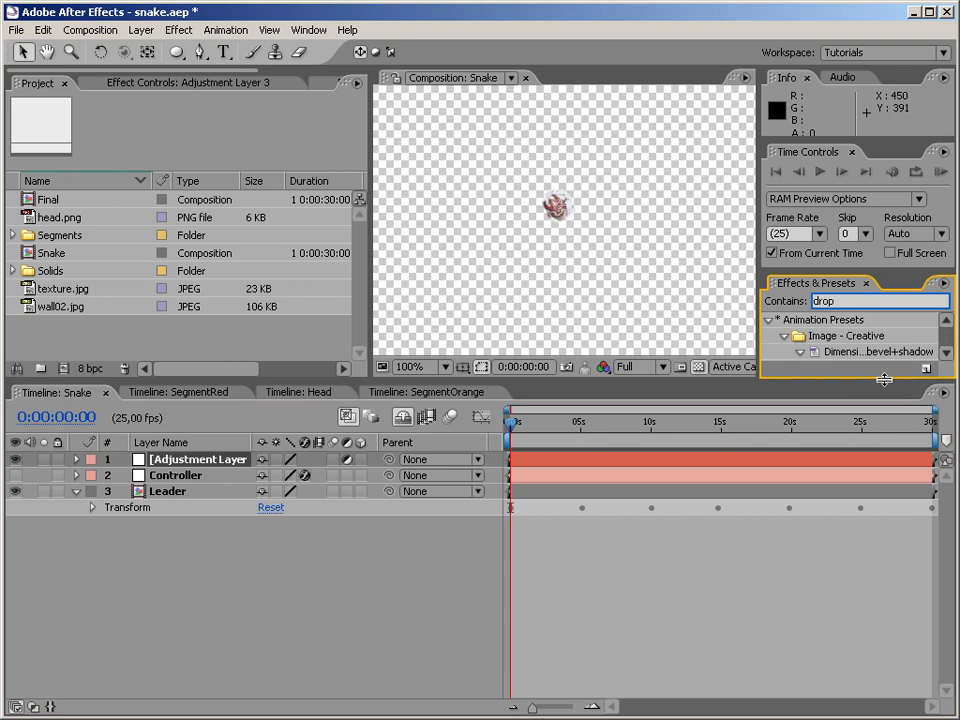
{"action": "left_click", "coordinate": [871, 267]}
{"action": "left_click_drag", "start_coordinate": [866, 271], "coordinate": [867, 199]}
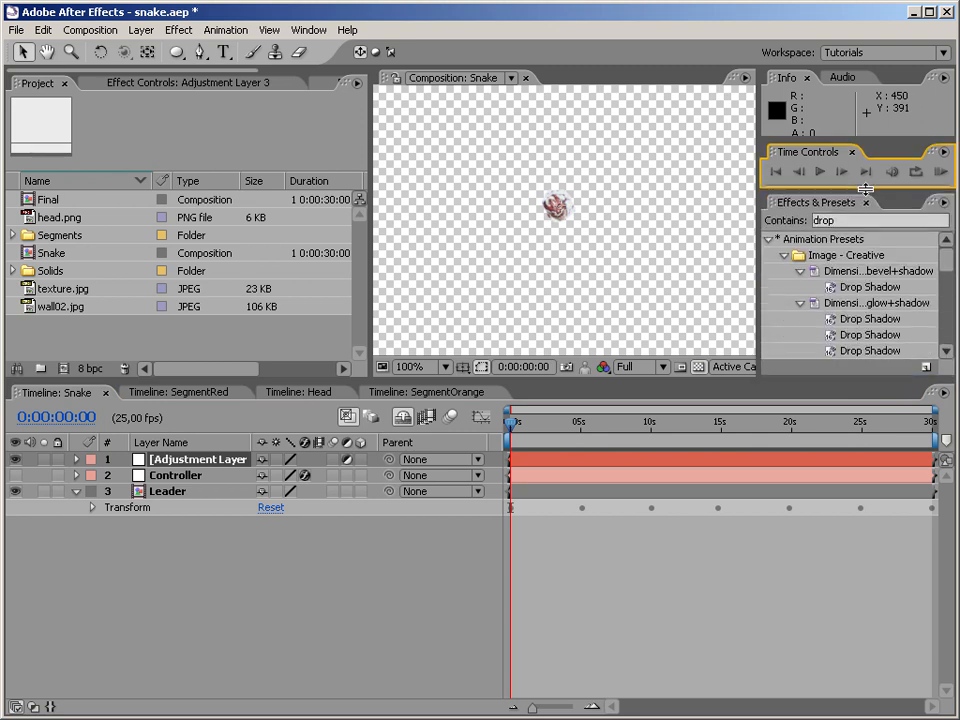
{"action": "left_click", "coordinate": [842, 212]}
{"action": "type", "text": "p"}
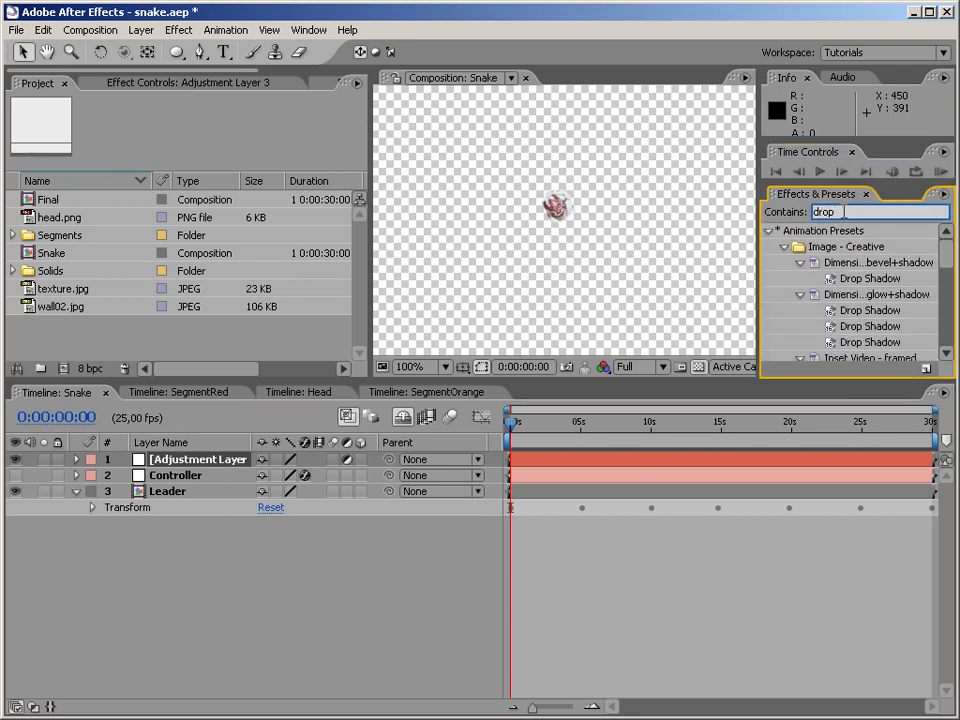
{"action": "type", "text": "sh"}
{"action": "left_click_drag", "start_coordinate": [853, 262], "coordinate": [175, 462]}
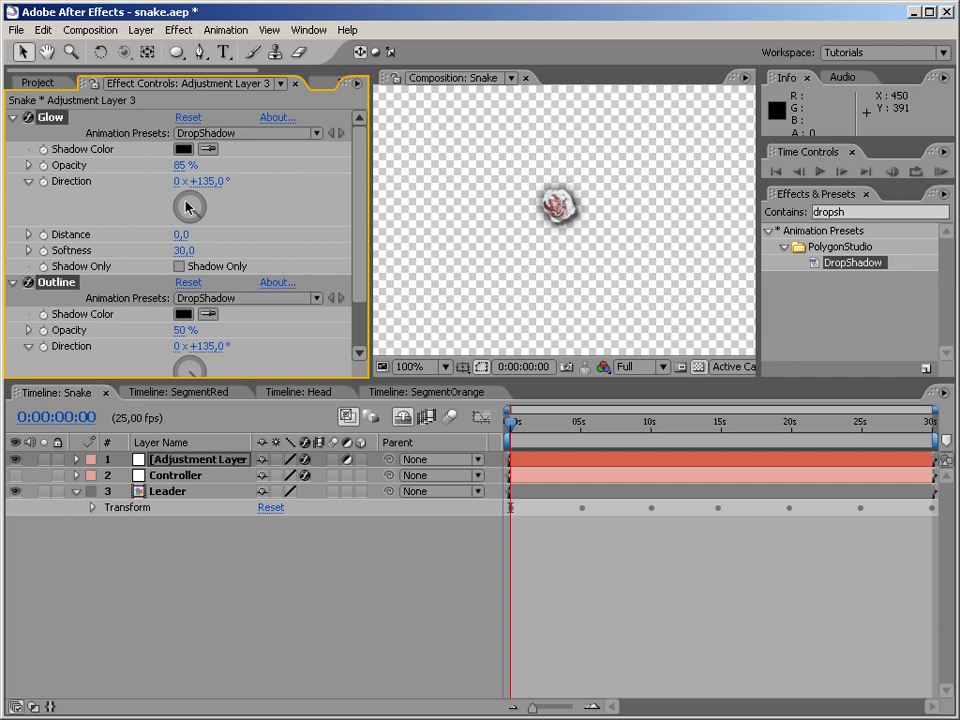
Step: Review and collapse the adjustment layer's Glow and Outline effects, then inspect the shadowed snakes at about 20 s and 25 s
{"action": "scroll", "coordinate": [357, 284], "scroll_direction": "down", "scroll_amount": 3}
{"action": "left_click_drag", "start_coordinate": [356, 277], "coordinate": [334, 250]}
{"action": "left_click", "coordinate": [354, 600]}
{"action": "left_click", "coordinate": [13, 117]}
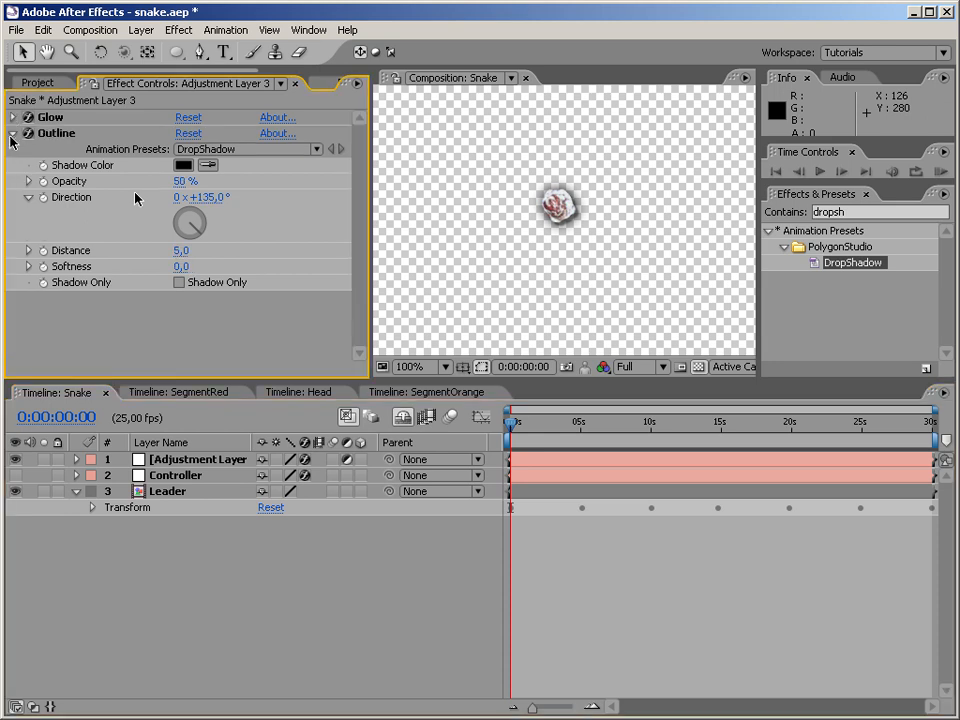
{"action": "left_click", "coordinate": [14, 133]}
{"action": "left_click", "coordinate": [790, 424]}
{"action": "left_click", "coordinate": [865, 441]}
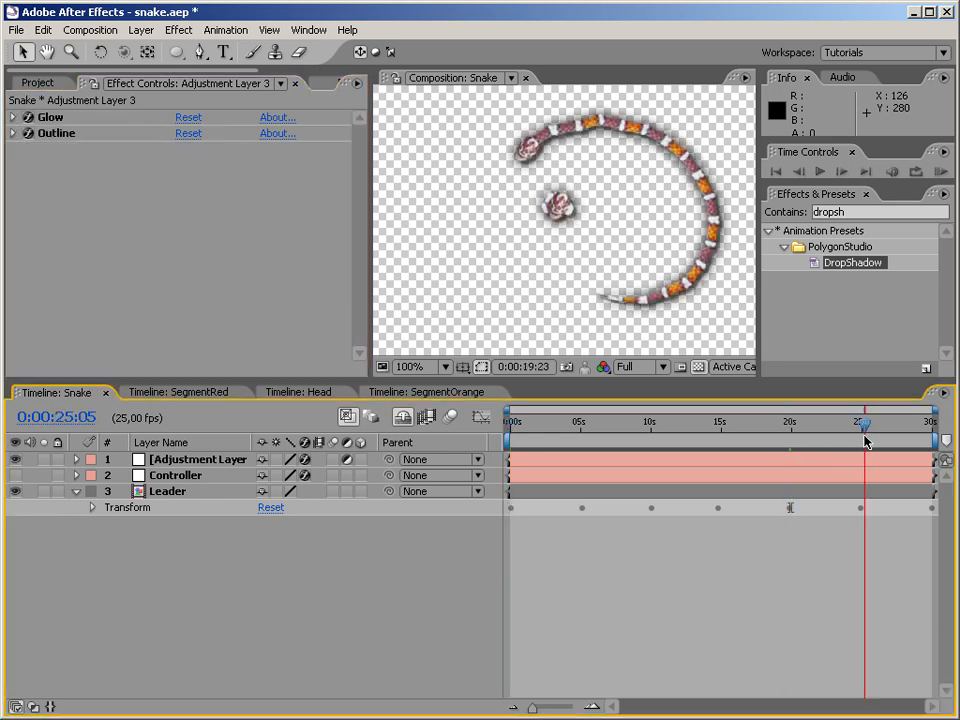
Step: Create a new composition from the Snake composition and rename it Final
{"action": "left_click", "coordinate": [38, 83]}
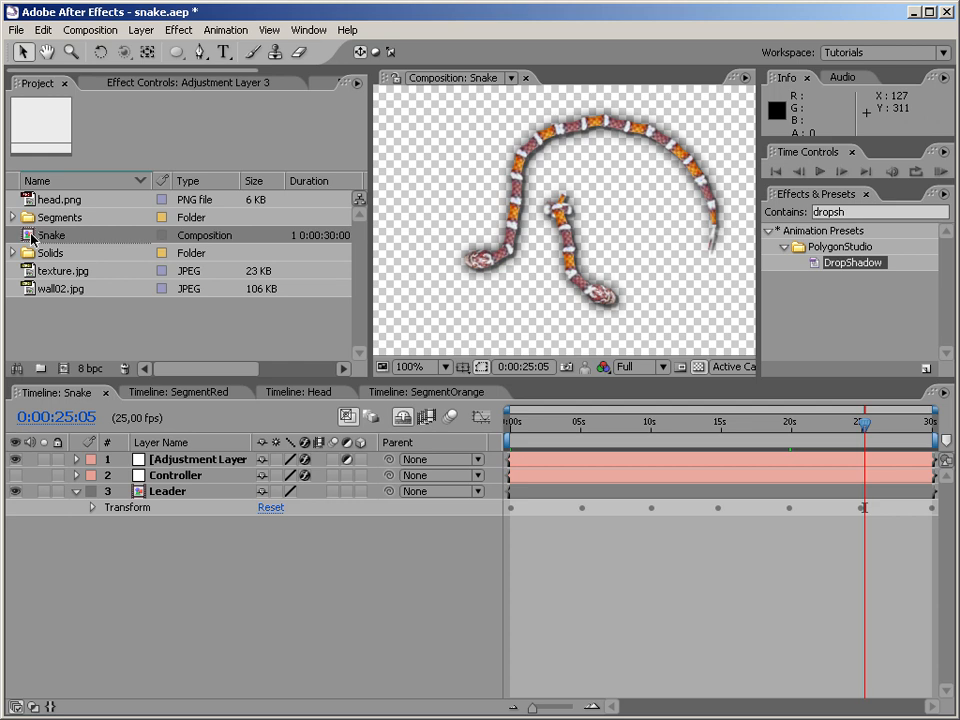
{"action": "left_click_drag", "start_coordinate": [31, 238], "coordinate": [66, 375]}
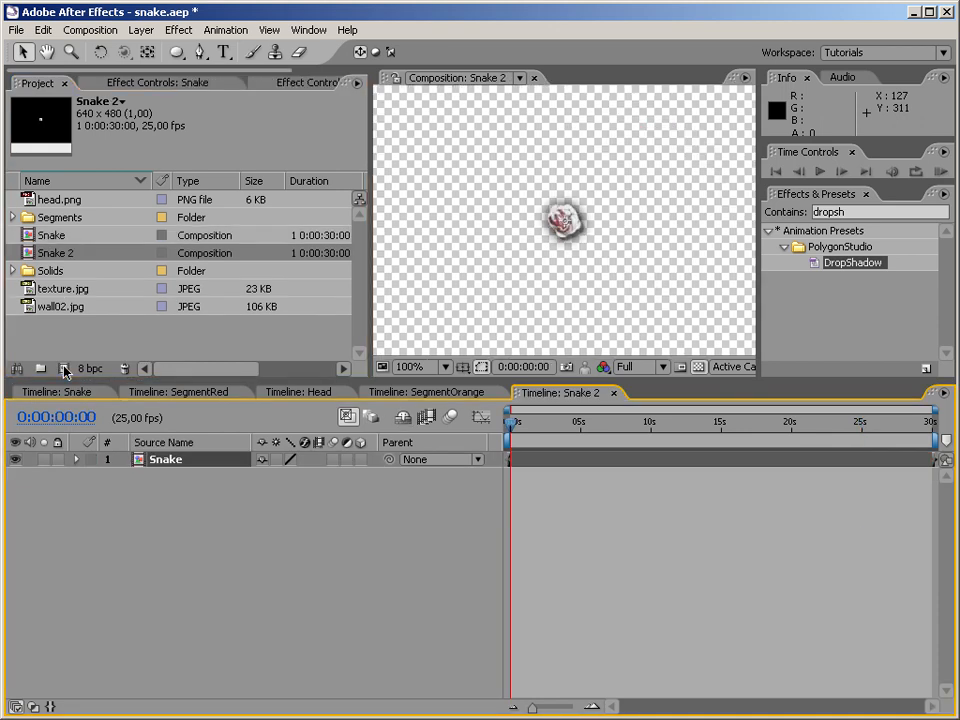
{"action": "key", "text": "Return"}
{"action": "type", "text": "Final"}
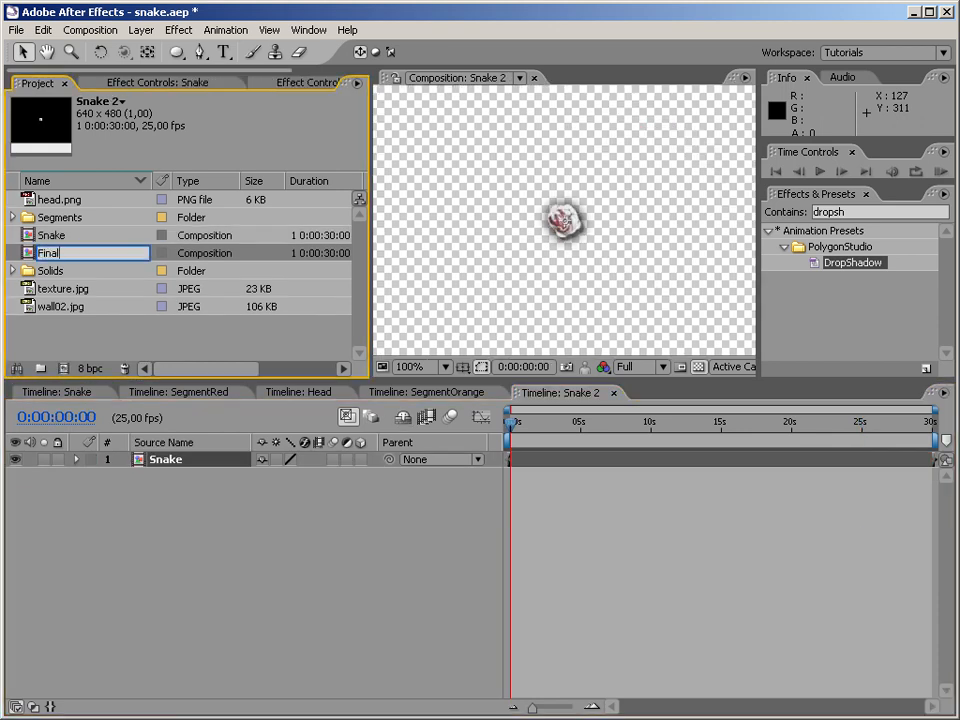
{"action": "key", "text": "Return"}
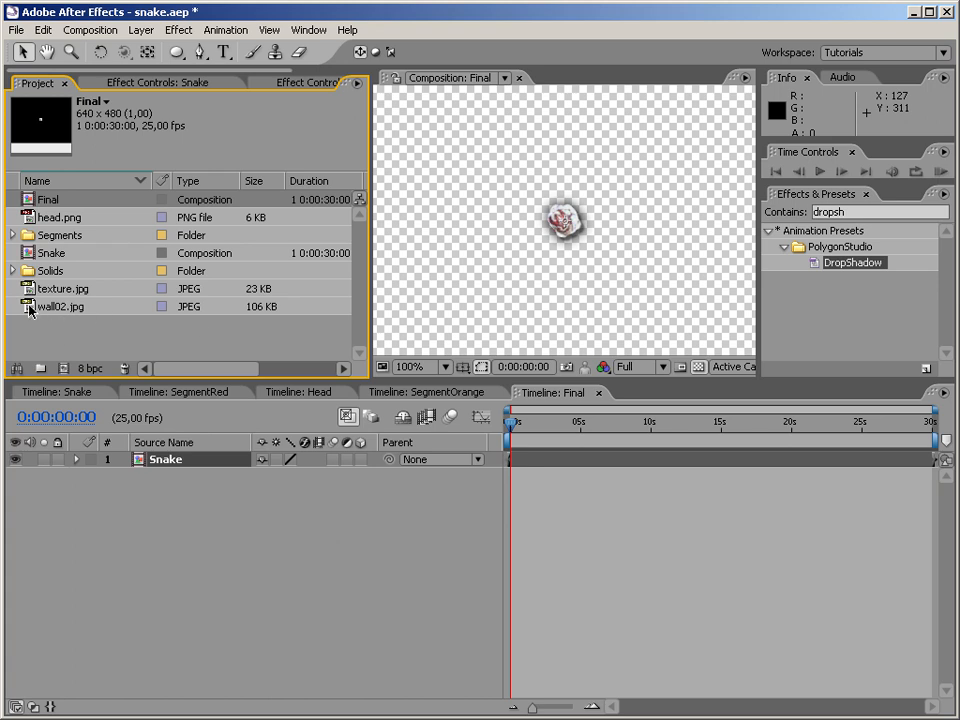
Step: Place wall02.jpg beneath the Snake layer in the Final composition and view the whole frame at 50%
{"action": "left_click_drag", "start_coordinate": [38, 312], "coordinate": [197, 549]}
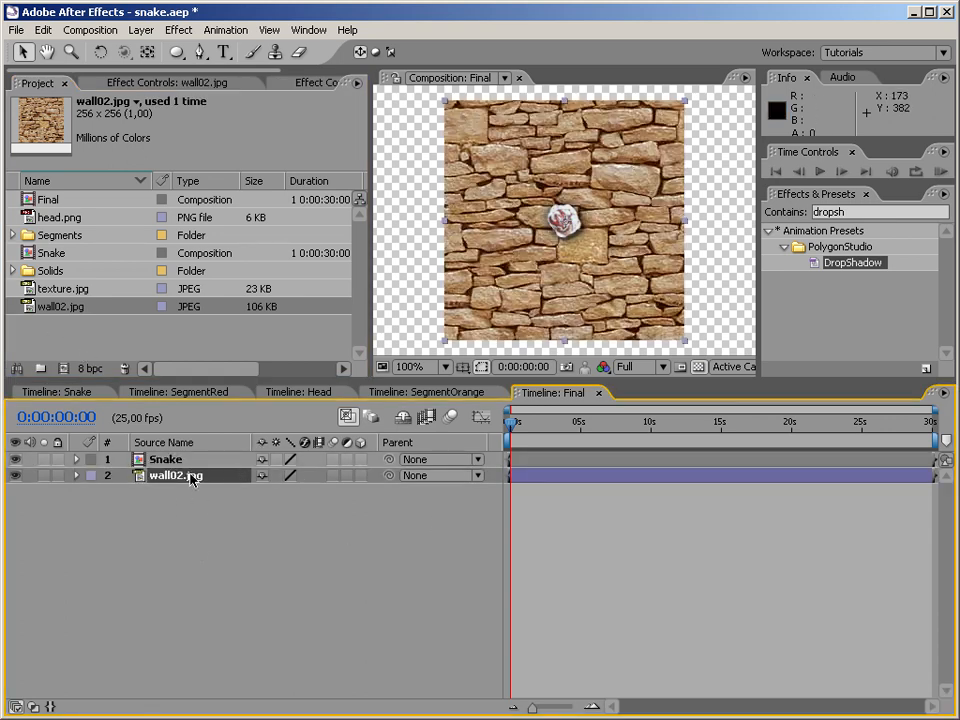
{"action": "left_click", "coordinate": [443, 367]}
{"action": "left_click", "coordinate": [440, 401]}
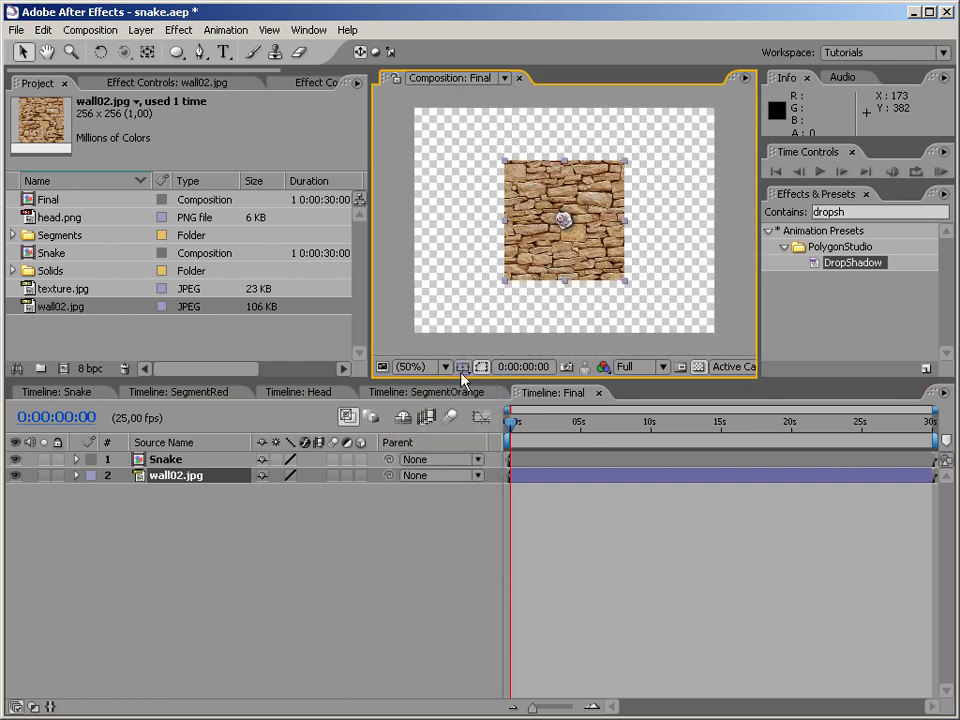
{"action": "left_click", "coordinate": [727, 329]}
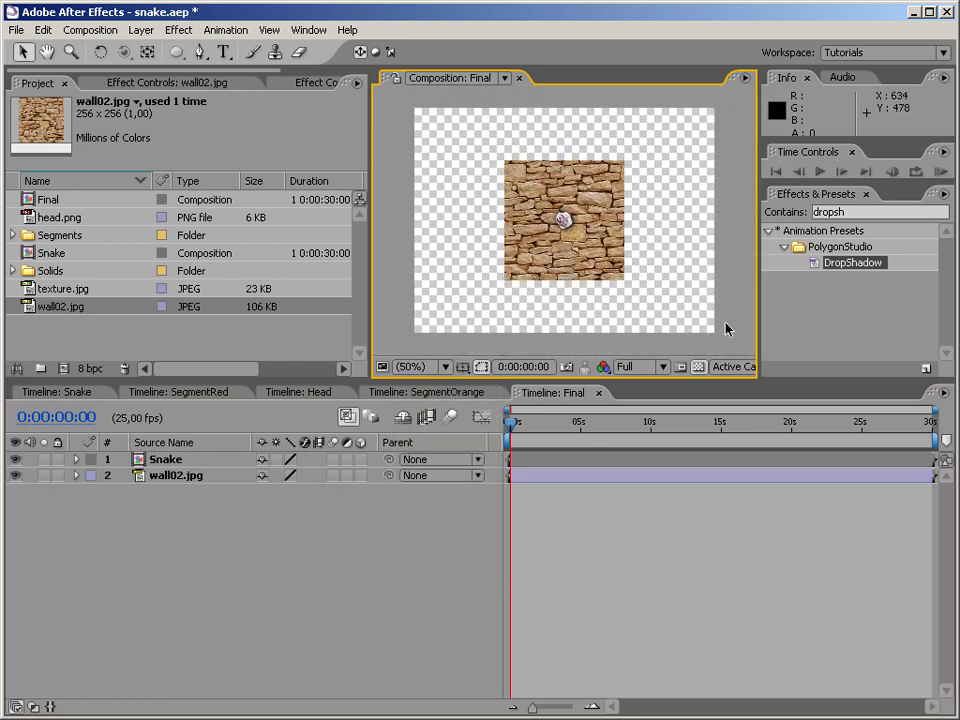
Step: Search the effects for "motion til" and apply Motion Tile to the wall02.jpg layer
{"action": "left_click", "coordinate": [847, 212]}
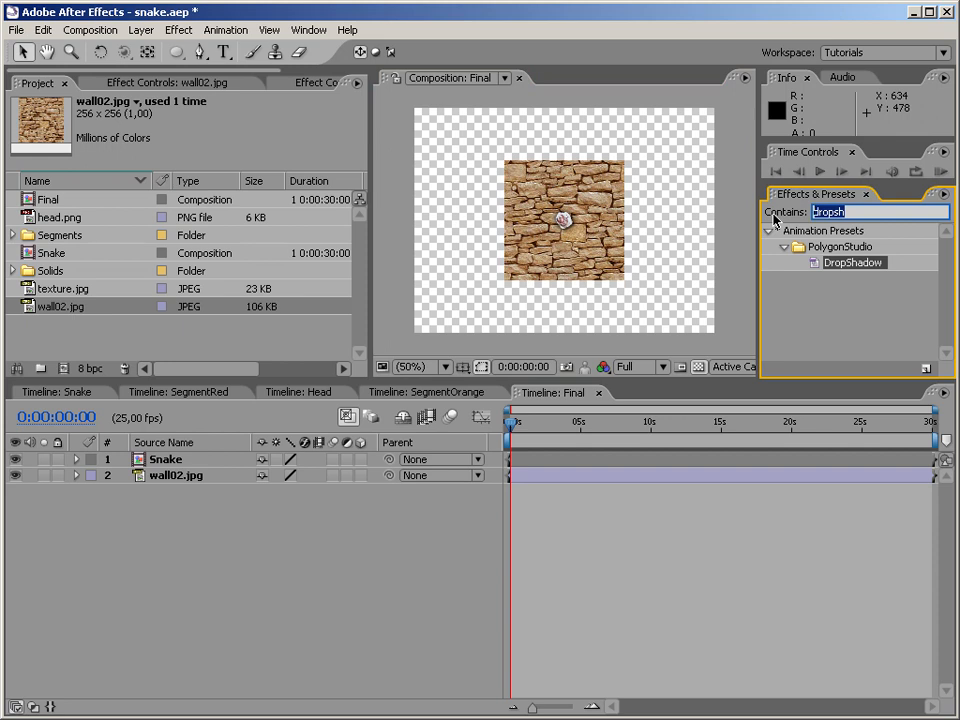
{"action": "type", "text": "motion til"}
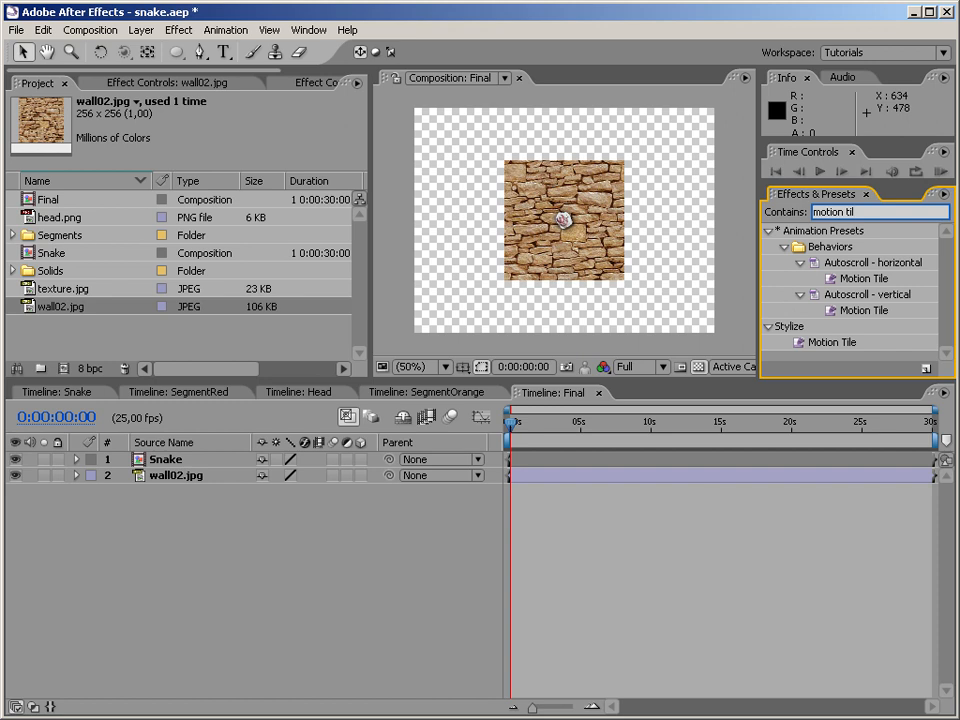
{"action": "left_click_drag", "start_coordinate": [814, 343], "coordinate": [171, 481]}
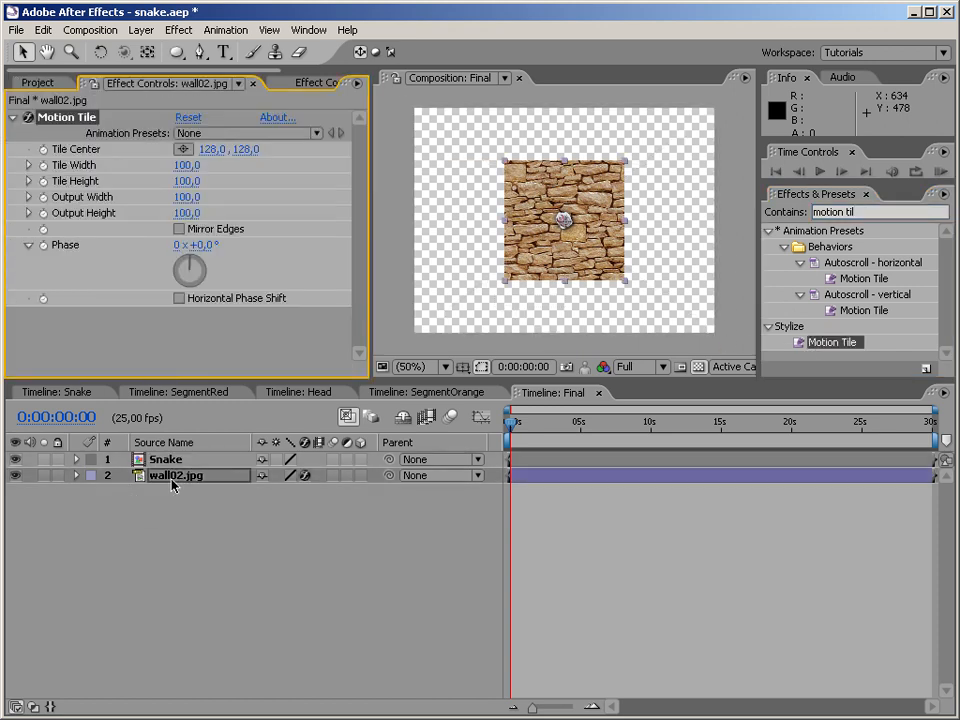
Step: Hide the Snake layer and set Motion Tile's Output Width to 250 so the wall spans the frame horizontally
{"action": "left_click", "coordinate": [17, 460]}
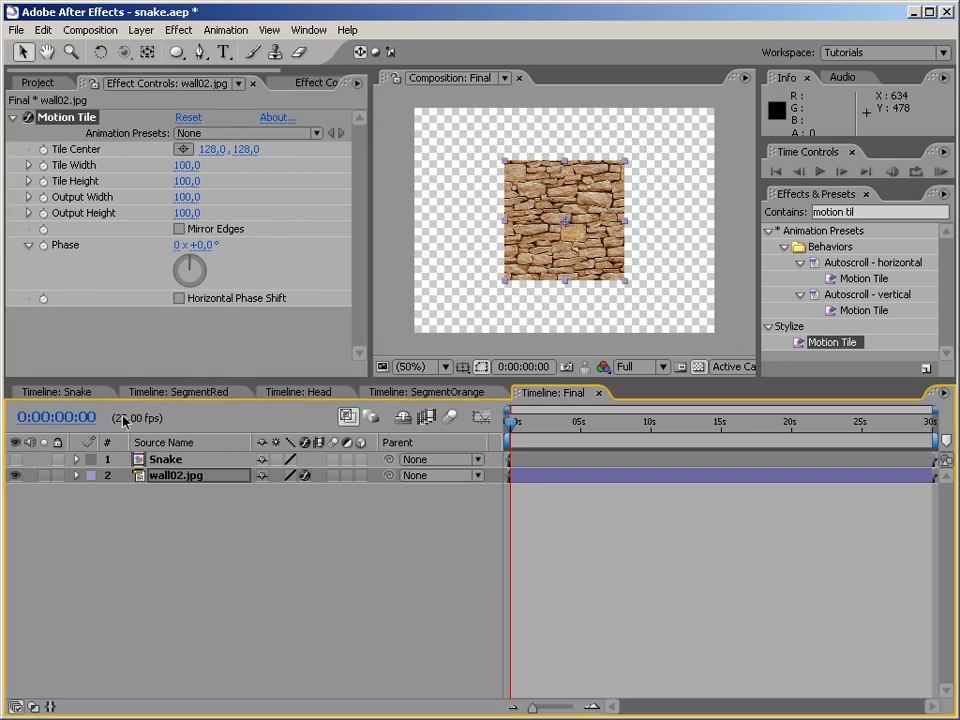
{"action": "left_click", "coordinate": [187, 197]}
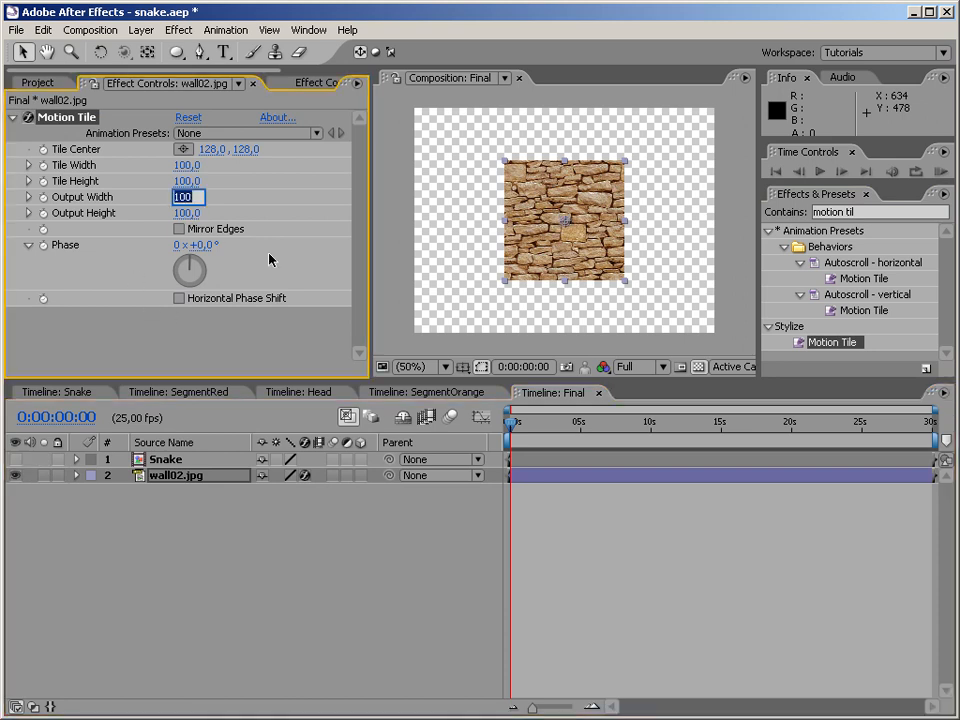
{"action": "type", "text": "200"}
{"action": "key", "text": "Return"}
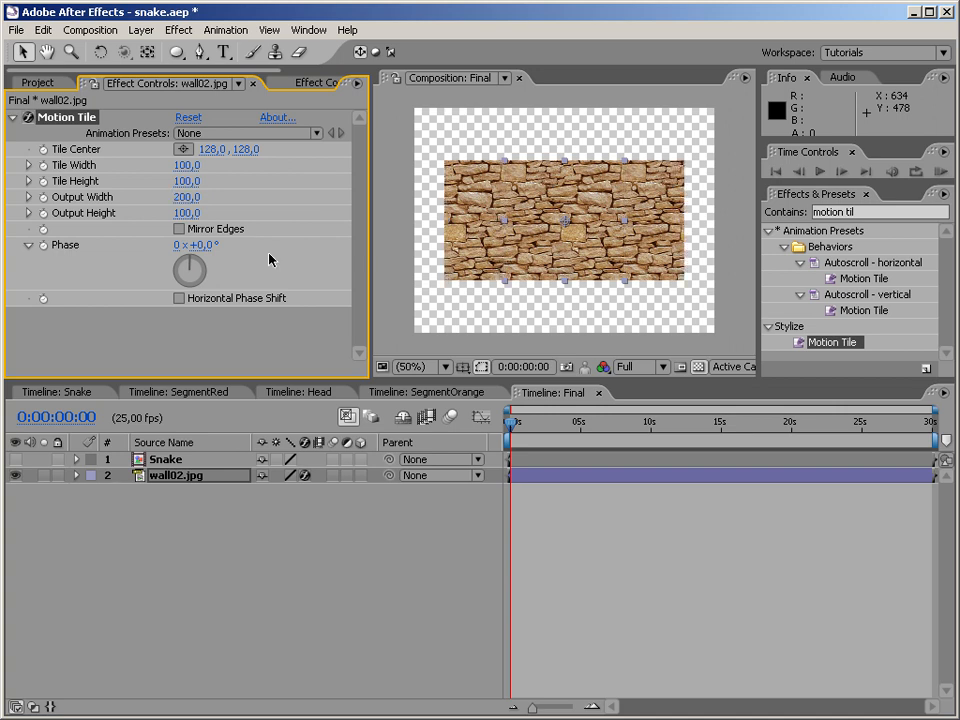
{"action": "left_click", "coordinate": [187, 197]}
{"action": "type", "text": "0"}
{"action": "key", "text": "BackSpace"}
{"action": "type", "text": "250"}
{"action": "key", "text": "Return"}
{"action": "left_click", "coordinate": [190, 198]}
{"action": "type", "text": "240"}
{"action": "key", "text": "Return"}
{"action": "left_click", "coordinate": [190, 198]}
{"action": "type", "text": "250"}
{"action": "key", "text": "Return"}
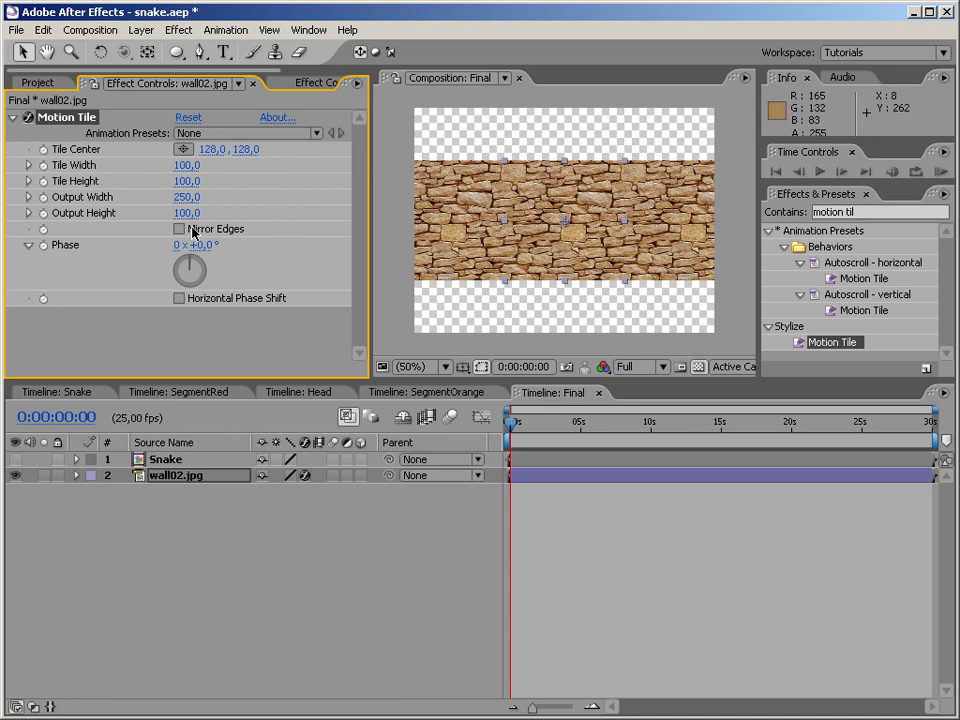
Step: Set Motion Tile's Output Height to 190 so the wall fills the frame vertically, and deselect the layer
{"action": "left_click", "coordinate": [187, 213]}
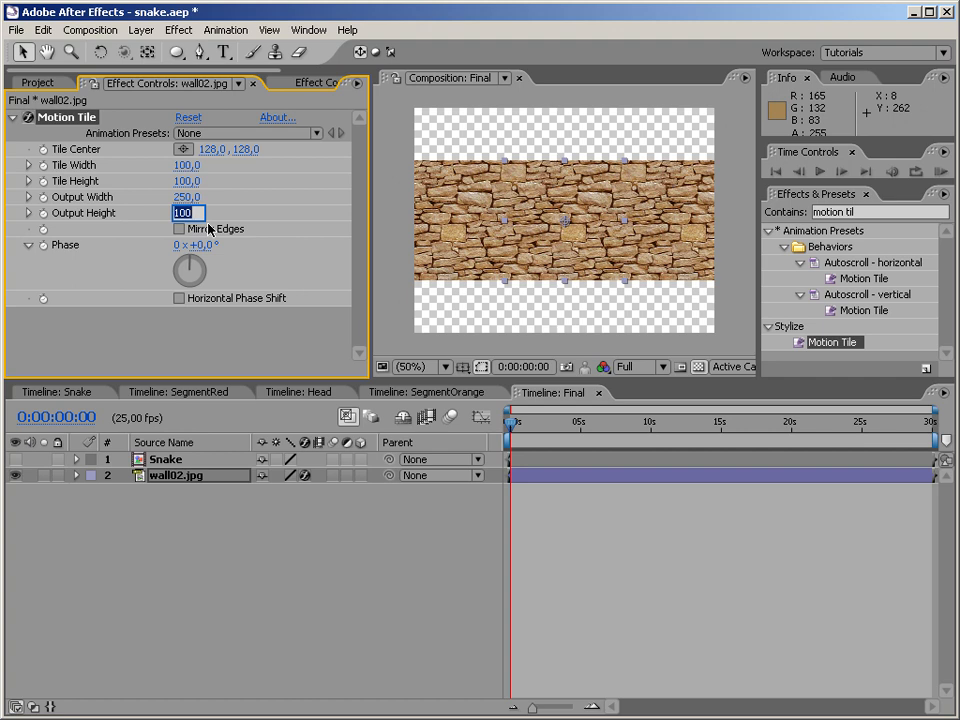
{"action": "type", "text": "1"}
{"action": "key", "text": "Return"}
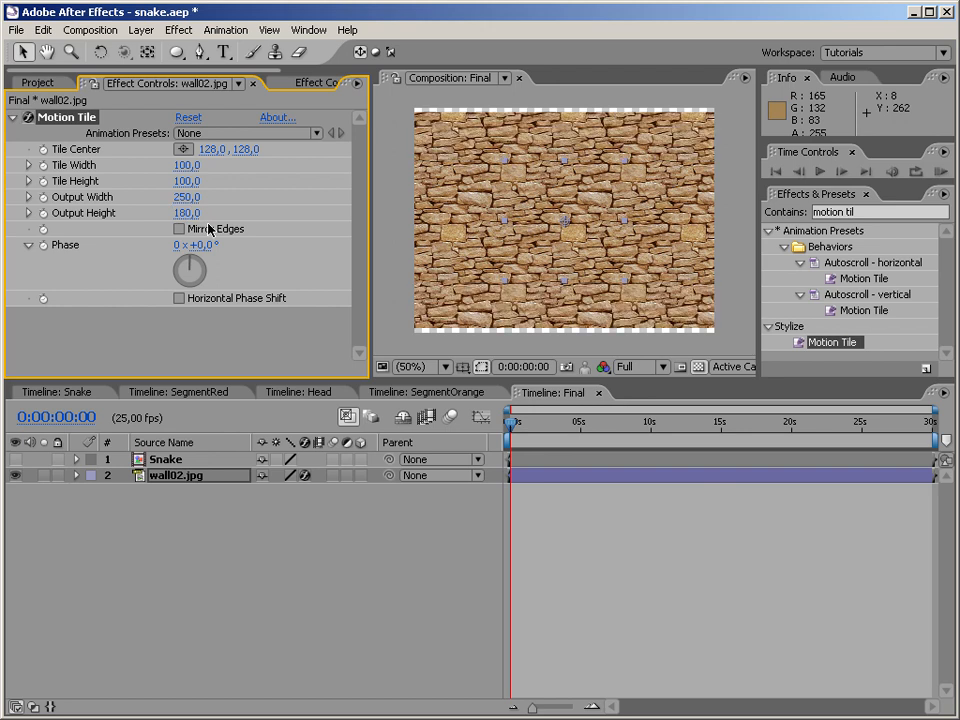
{"action": "left_click", "coordinate": [186, 213]}
{"action": "type", "text": "190"}
{"action": "key", "text": "Return"}
{"action": "left_click", "coordinate": [392, 285]}
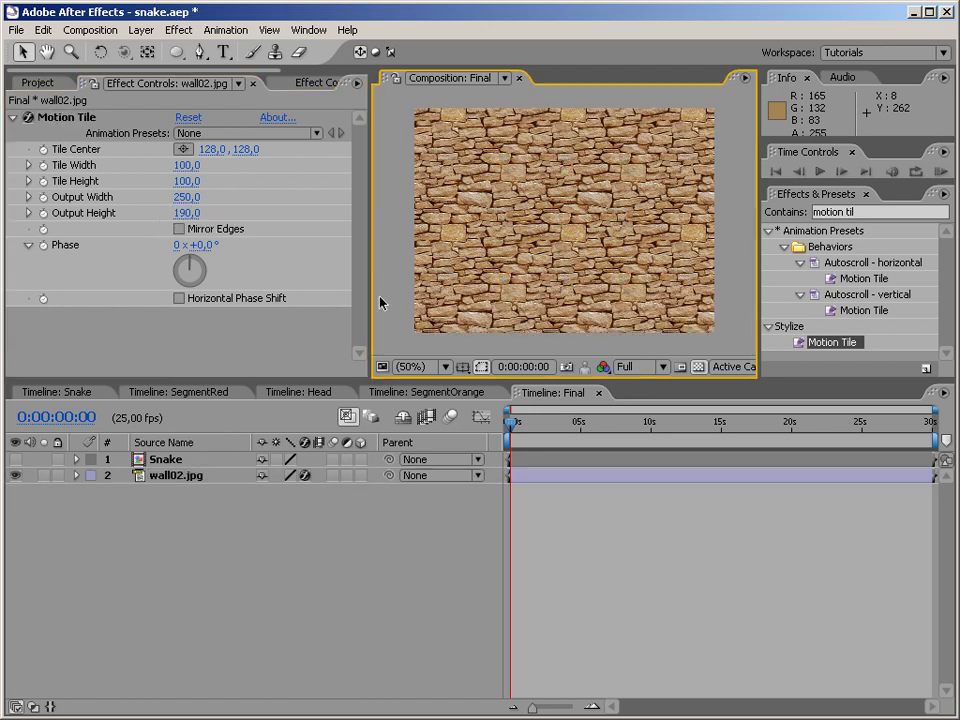
Step: Show the Snake layer again and examine the snakes over the tiled wall between about 26 s and 0:00:29:22
{"action": "left_click", "coordinate": [19, 463]}
{"action": "left_click", "coordinate": [876, 425]}
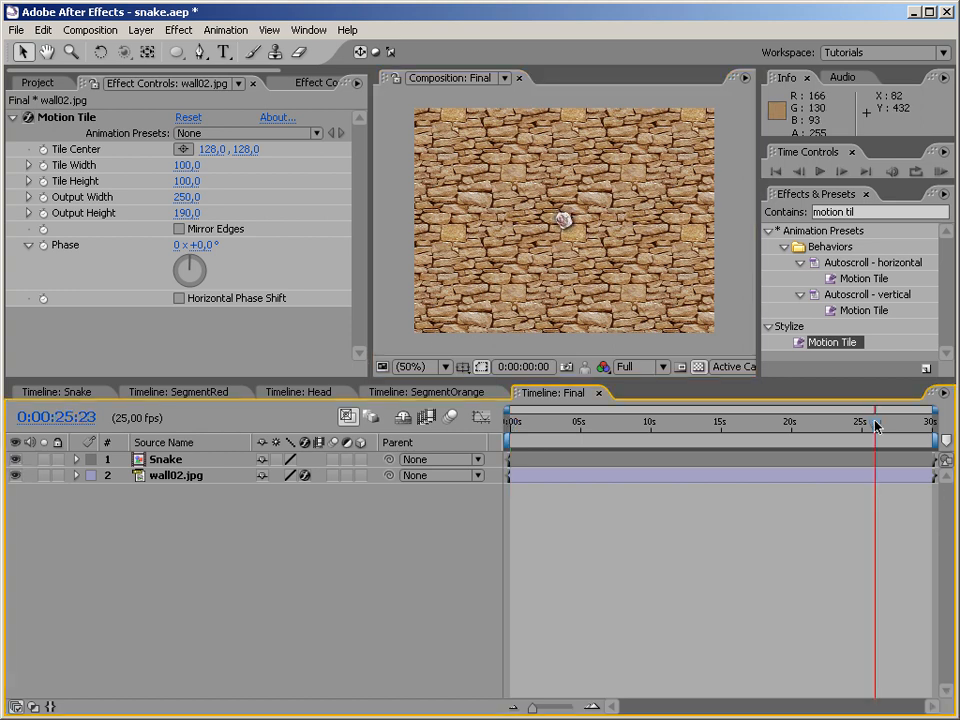
{"action": "left_click_drag", "start_coordinate": [877, 424], "coordinate": [924, 425]}
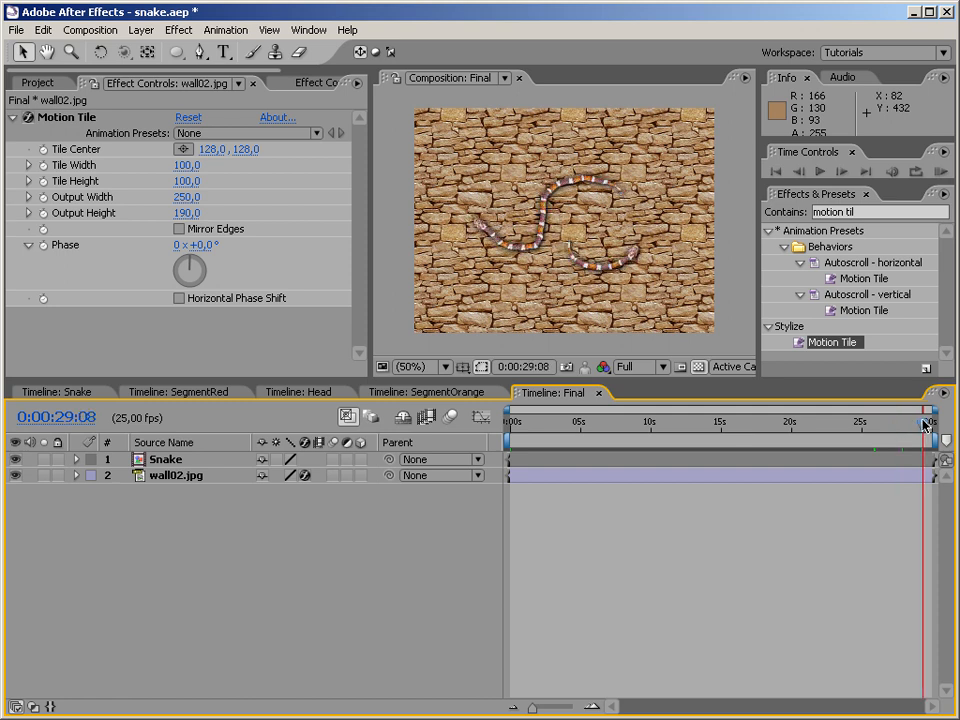
{"action": "left_click_drag", "start_coordinate": [924, 425], "coordinate": [931, 424]}
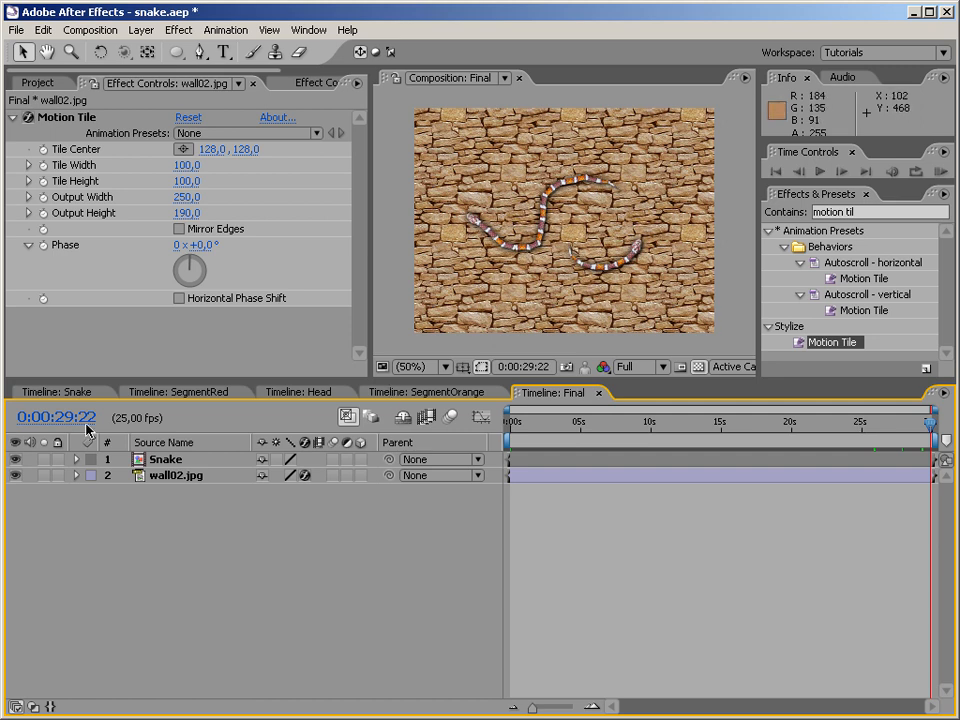
Step: Hide the Snake layer and create a composition-sized black solid above it in Final
{"action": "left_click", "coordinate": [15, 460]}
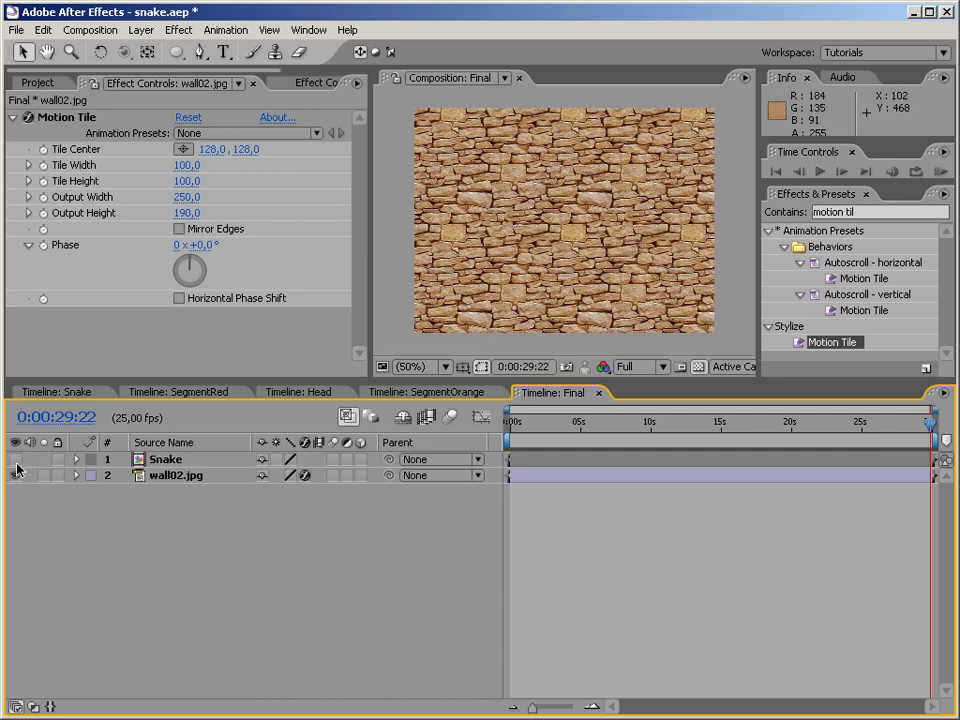
{"action": "right_click", "coordinate": [217, 511]}
{"action": "mouse_move", "coordinate": [328, 517]}
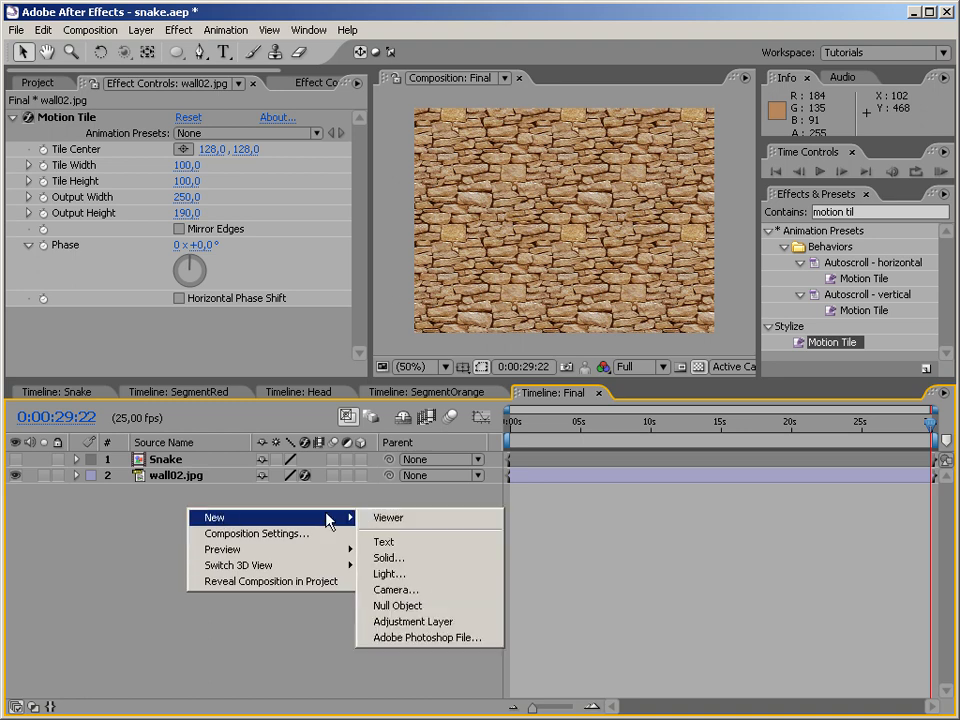
{"action": "left_click", "coordinate": [400, 558]}
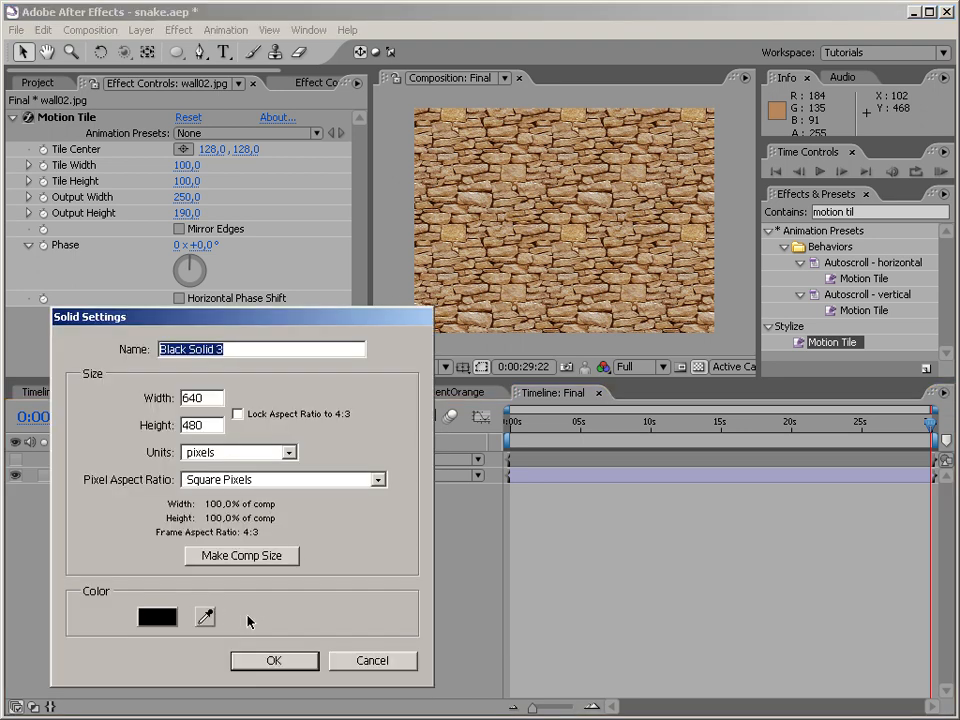
{"action": "left_click", "coordinate": [245, 560]}
{"action": "left_click", "coordinate": [276, 661]}
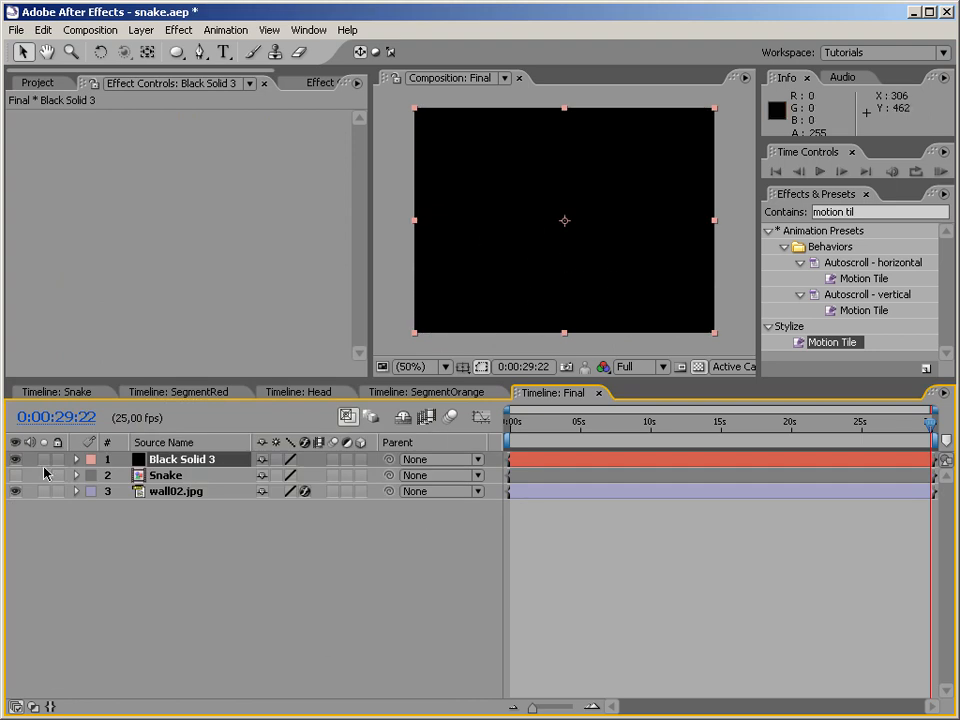
Step: Apply the Ramp effect to the black solid and run it diagonally from 10, 12 to 630, 470
{"action": "left_click", "coordinate": [880, 212]}
{"action": "left_click_drag", "start_coordinate": [880, 212], "coordinate": [753, 219]}
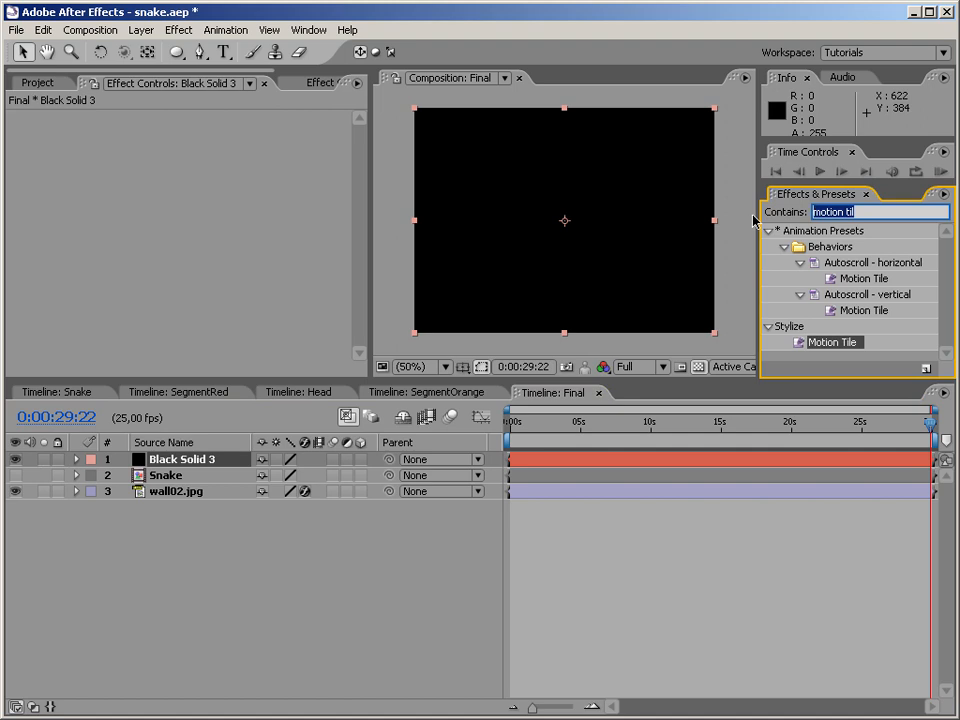
{"action": "type", "text": "ramp"}
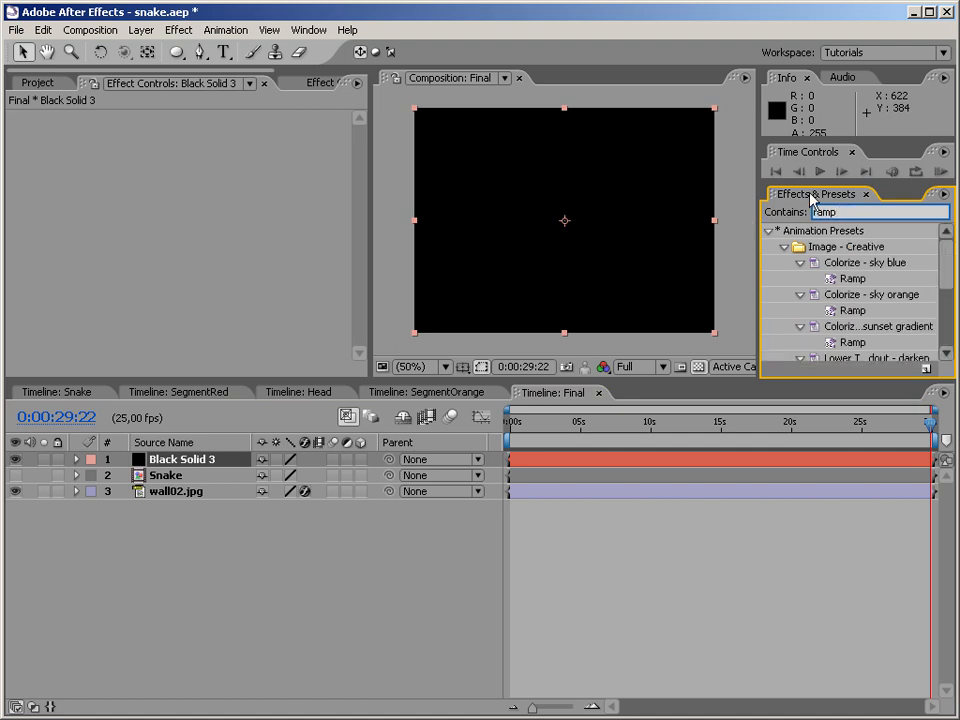
{"action": "left_click", "coordinate": [768, 230]}
{"action": "left_click_drag", "start_coordinate": [815, 262], "coordinate": [583, 270]}
{"action": "left_click_drag", "start_coordinate": [565, 332], "coordinate": [711, 333]}
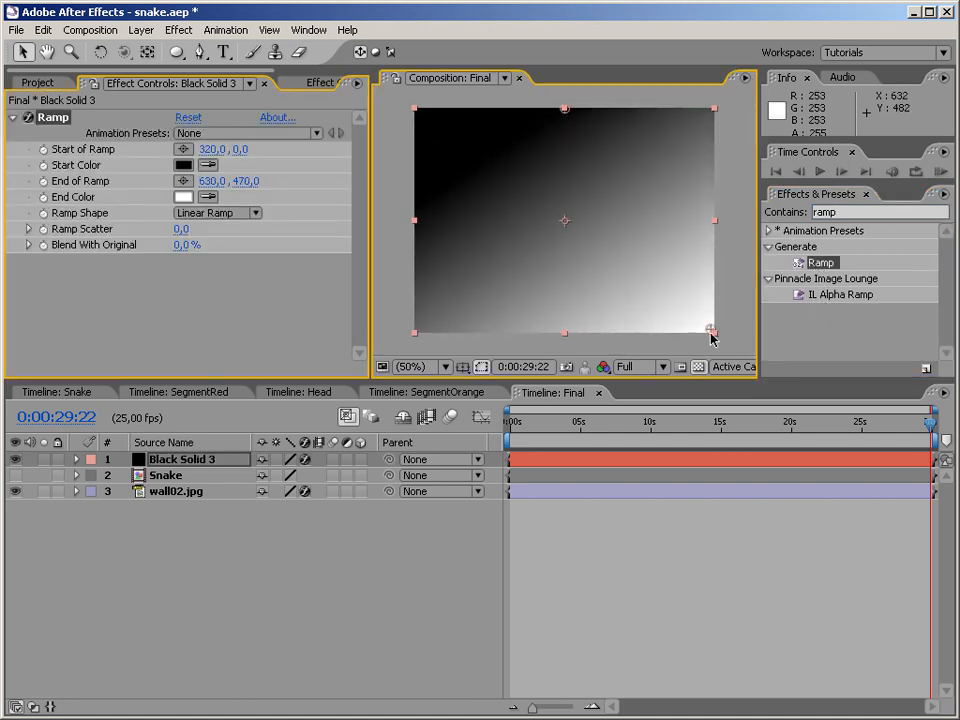
{"action": "left_click_drag", "start_coordinate": [566, 109], "coordinate": [420, 116]}
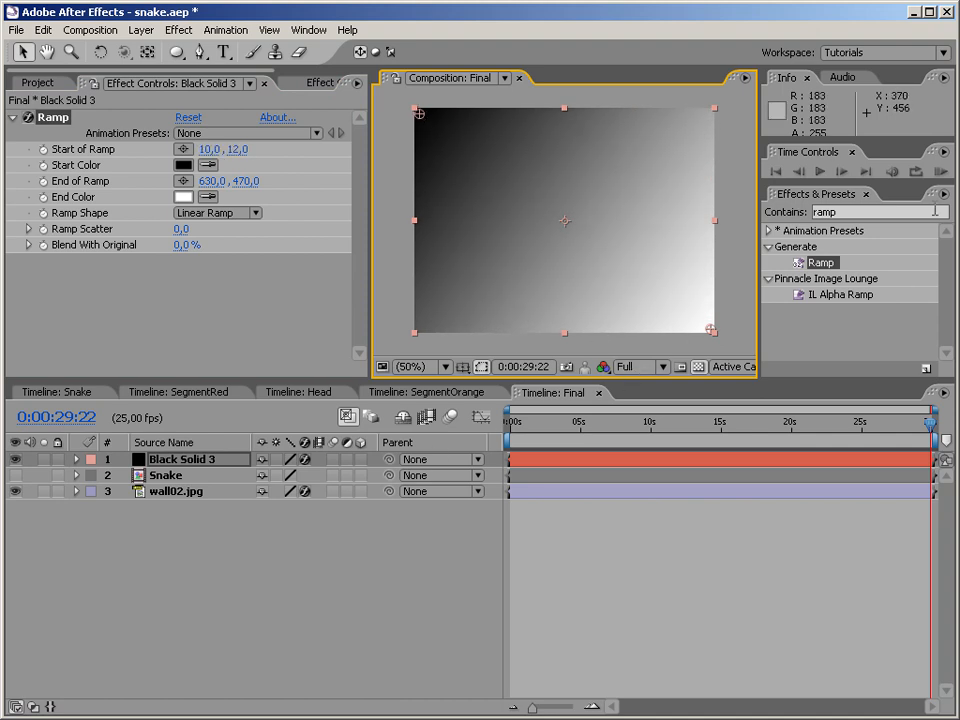
Step: Search the effects for "colorama" and apply Colorama to the black solid
{"action": "left_click", "coordinate": [880, 212]}
{"action": "type", "text": "color"}
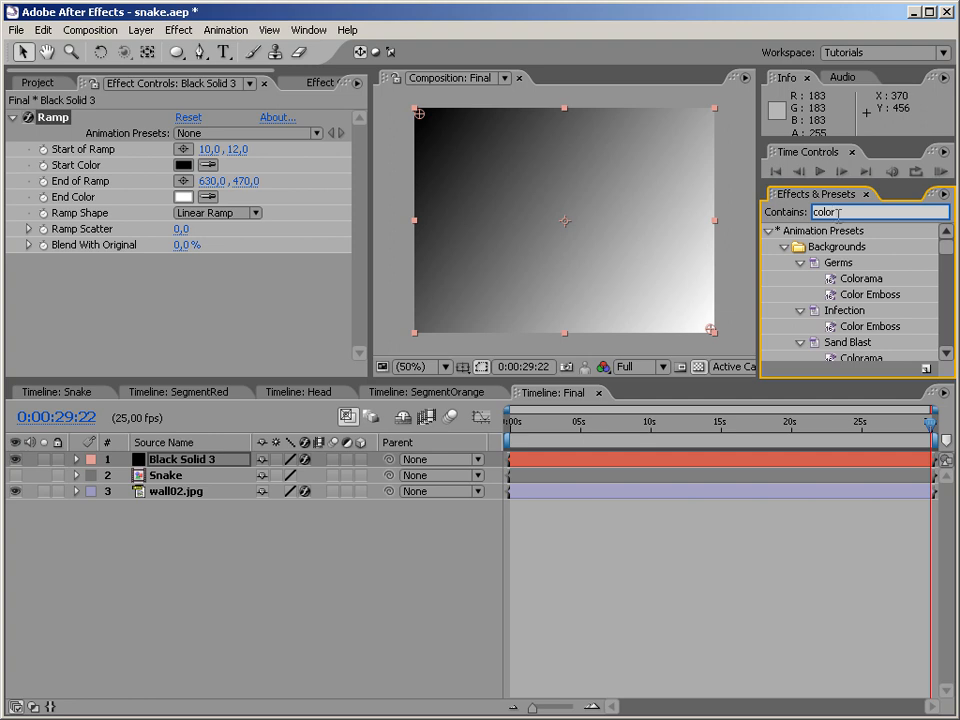
{"action": "type", "text": "ama"}
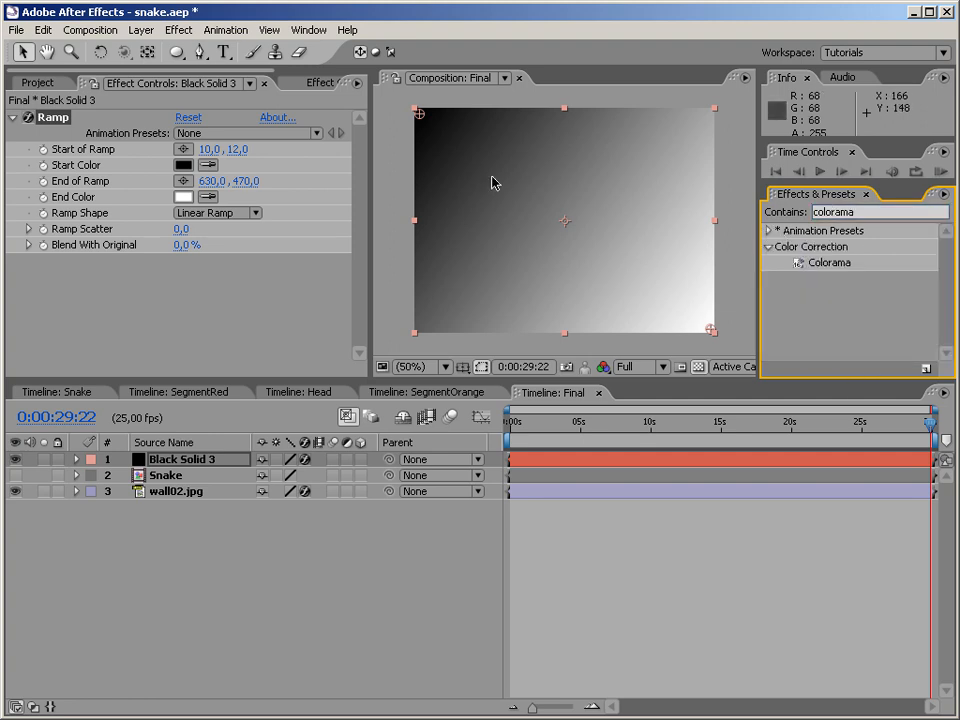
{"action": "left_click_drag", "start_coordinate": [808, 262], "coordinate": [585, 287]}
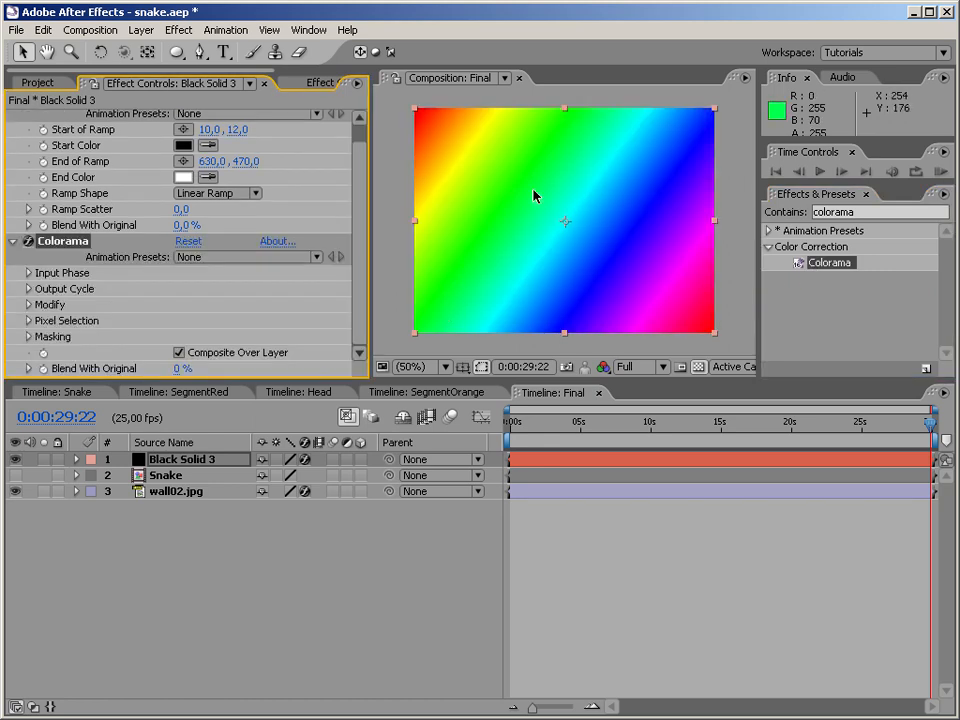
Step: Set Colorama's Output Cycle to the Granite preset palette after trying Carribean and Earthenware
{"action": "left_click", "coordinate": [28, 289]}
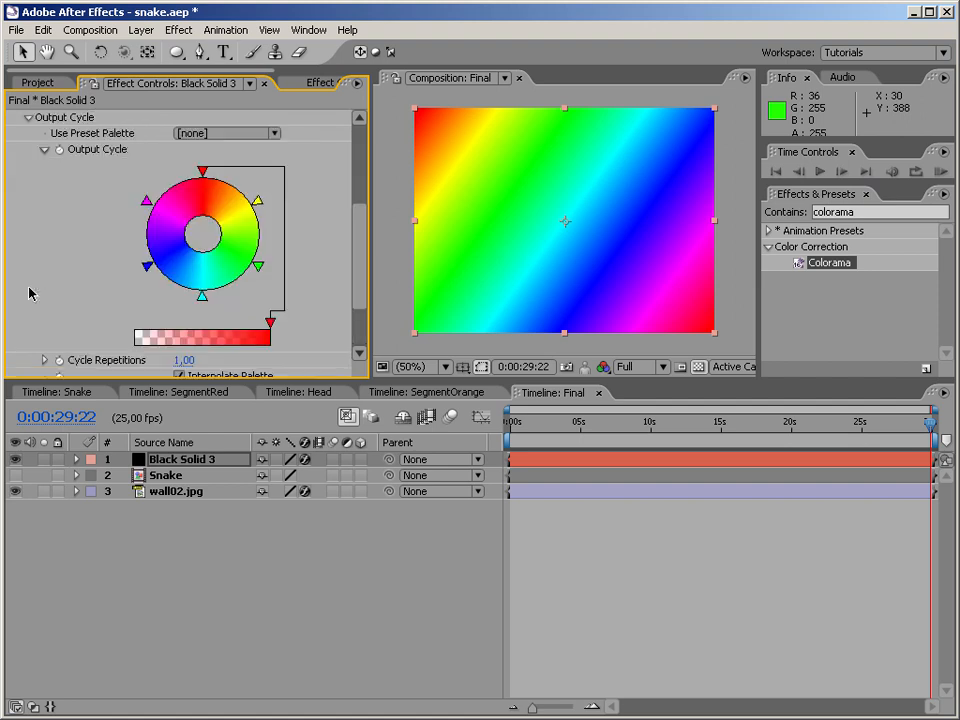
{"action": "left_click", "coordinate": [229, 135]}
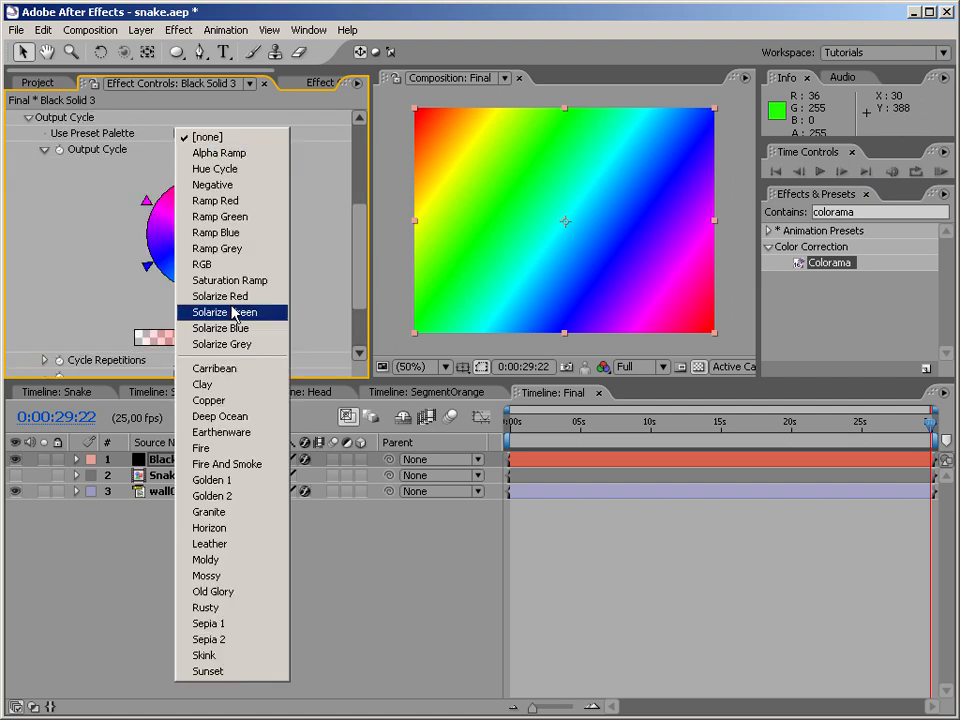
{"action": "left_click", "coordinate": [220, 370]}
{"action": "left_click", "coordinate": [236, 135]}
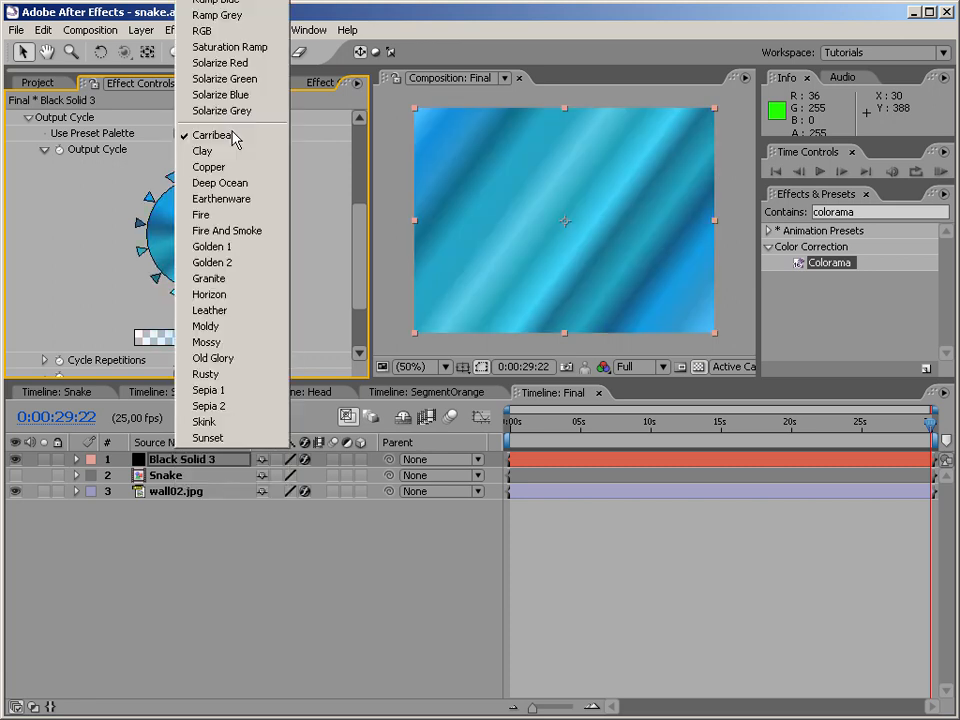
{"action": "left_click", "coordinate": [229, 200]}
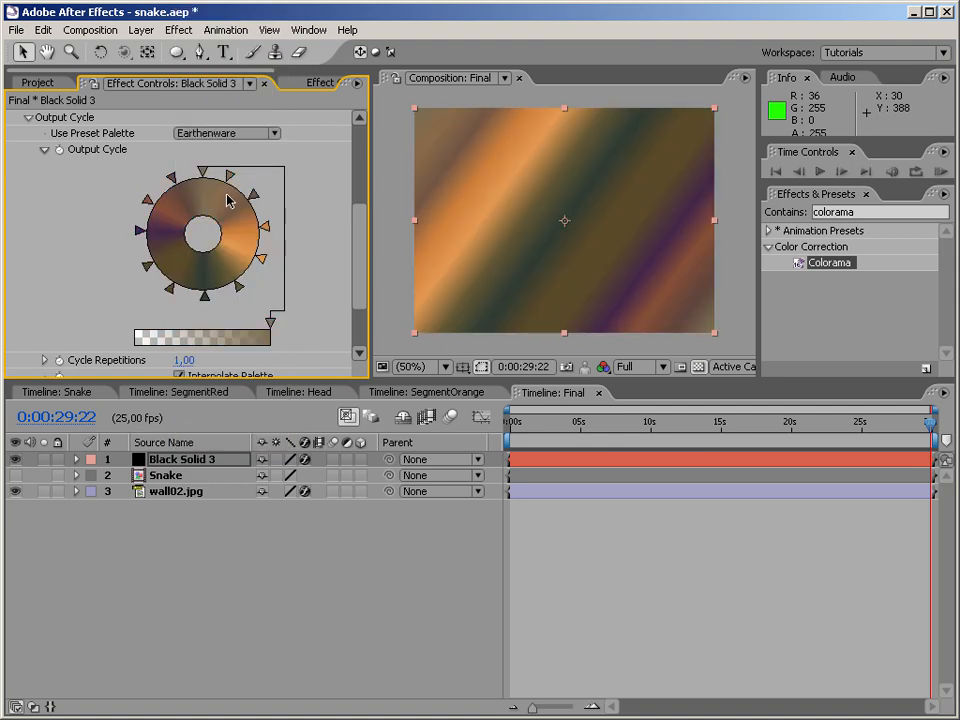
{"action": "left_click", "coordinate": [226, 133]}
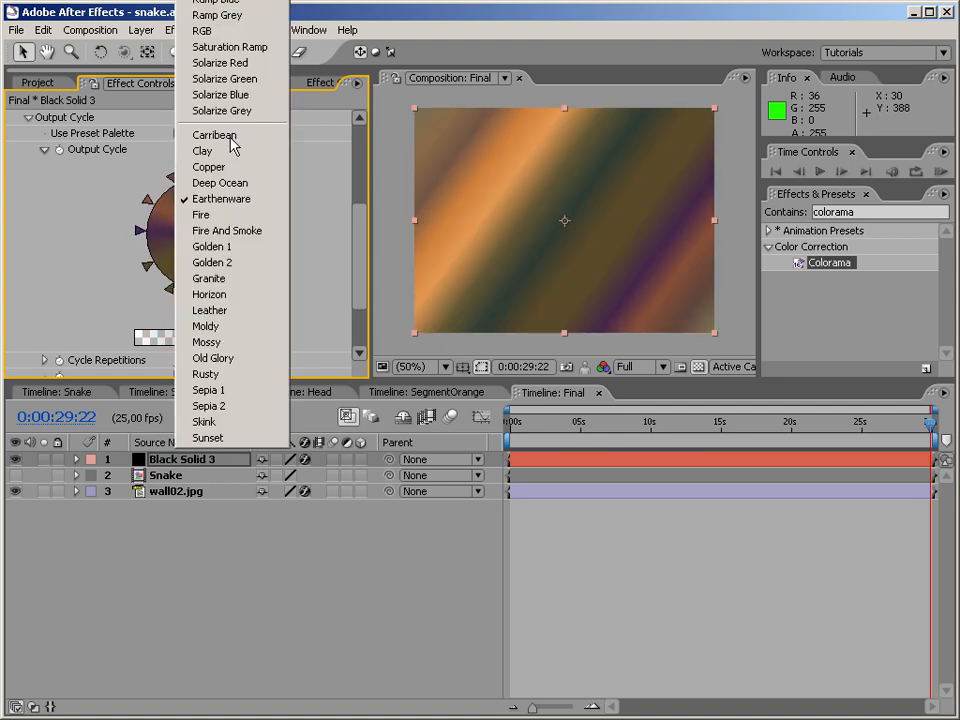
{"action": "left_click", "coordinate": [216, 280]}
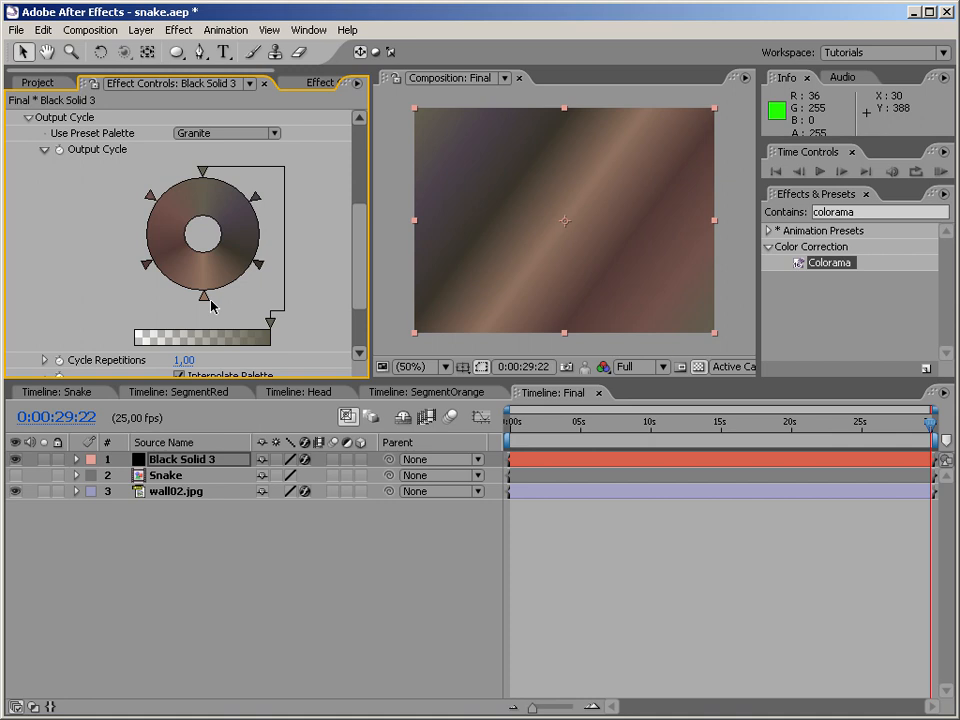
Step: Show the blending mode columns in the timeline and set the black solid to Multiply after trying Darken
{"action": "left_click", "coordinate": [204, 497]}
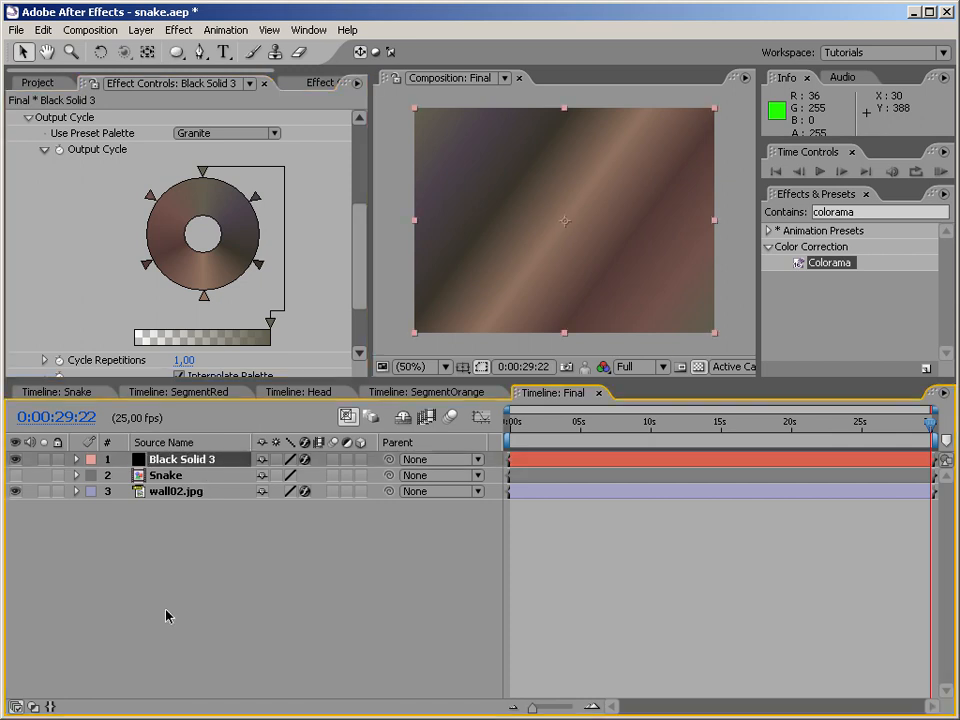
{"action": "left_click", "coordinate": [33, 706]}
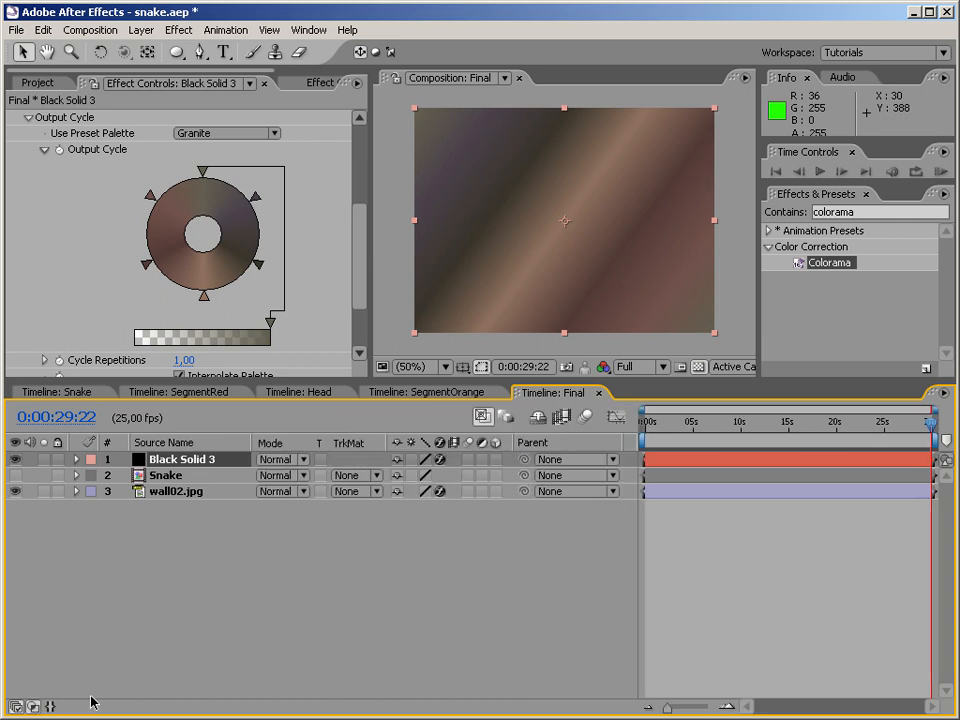
{"action": "left_click", "coordinate": [289, 460]}
{"action": "left_click", "coordinate": [313, 311]}
{"action": "left_click", "coordinate": [283, 460]}
{"action": "left_click", "coordinate": [300, 326]}
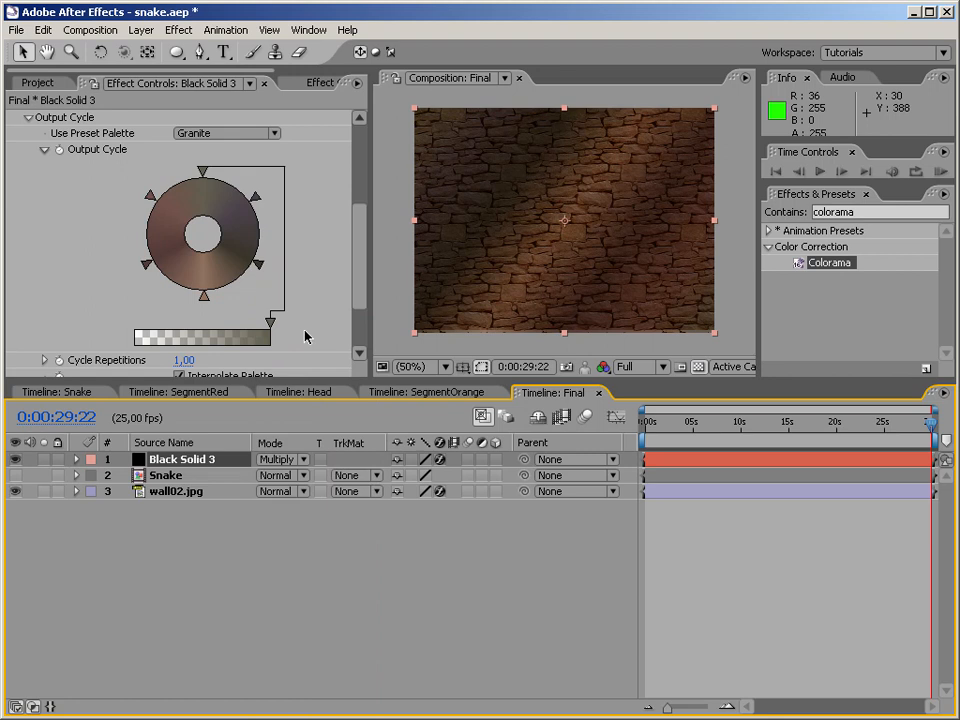
Step: Try the Linear Burn and Color Burn blending modes on the black solid
{"action": "left_click", "coordinate": [283, 461]}
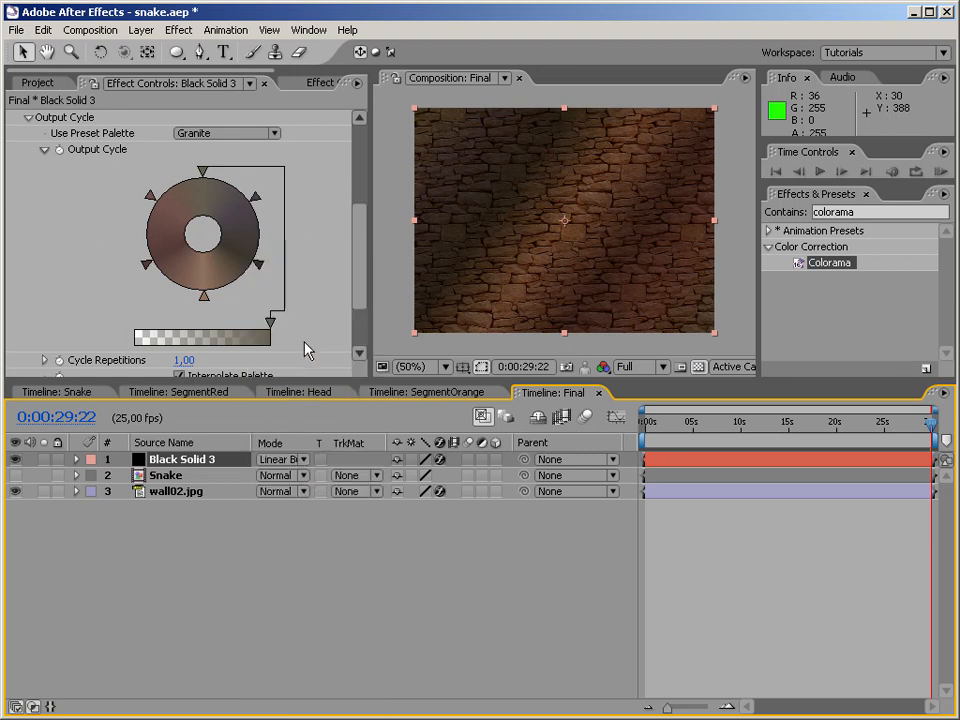
{"action": "left_click", "coordinate": [230, 340]}
{"action": "left_click", "coordinate": [302, 462]}
{"action": "left_click", "coordinate": [305, 360]}
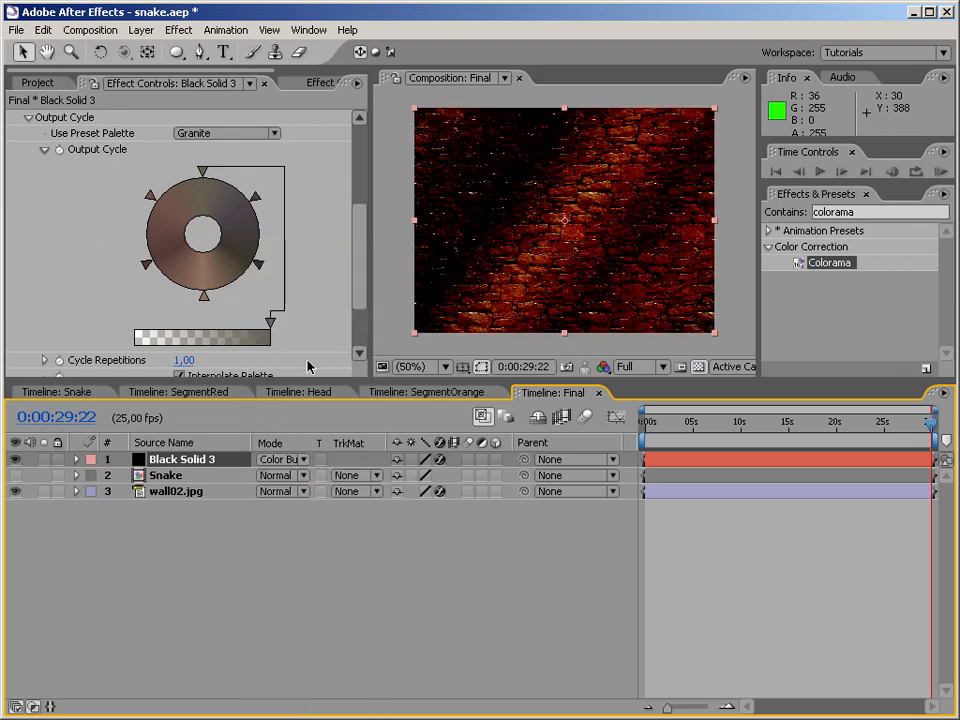
{"action": "left_click", "coordinate": [302, 461]}
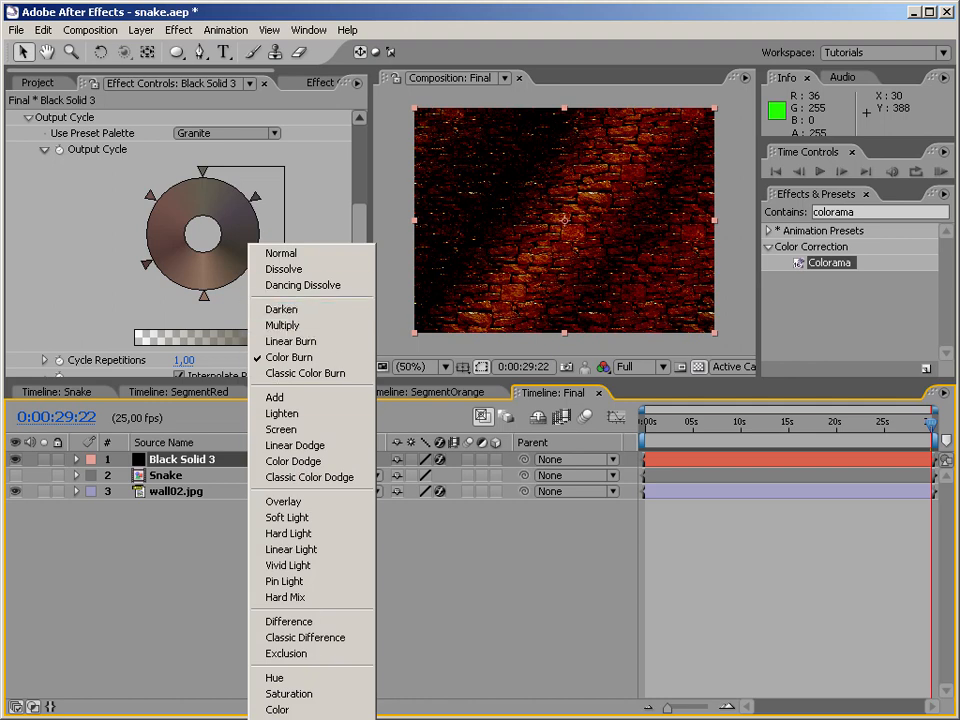
{"action": "left_click", "coordinate": [218, 579]}
Step: Try the blending modes from Classic Color Burn through Screen to Classic Color Dodge on the black solid
{"action": "left_click", "coordinate": [194, 461]}
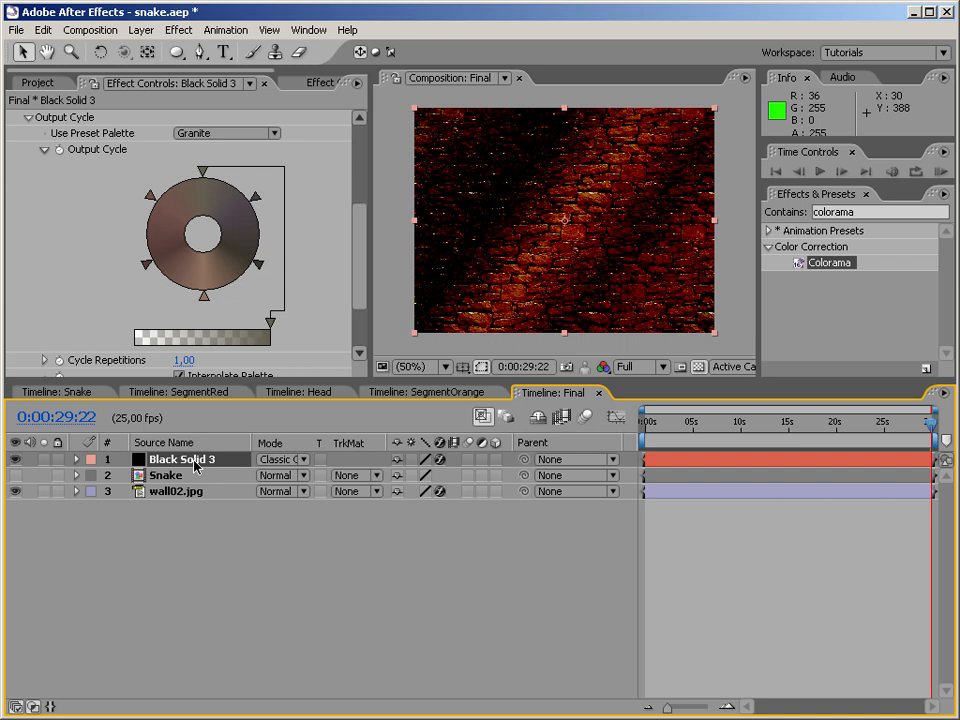
{"action": "key", "text": "shift+equal"}
{"action": "key", "text": "shift+equal"}
{"action": "key", "text": "shift+equal"}
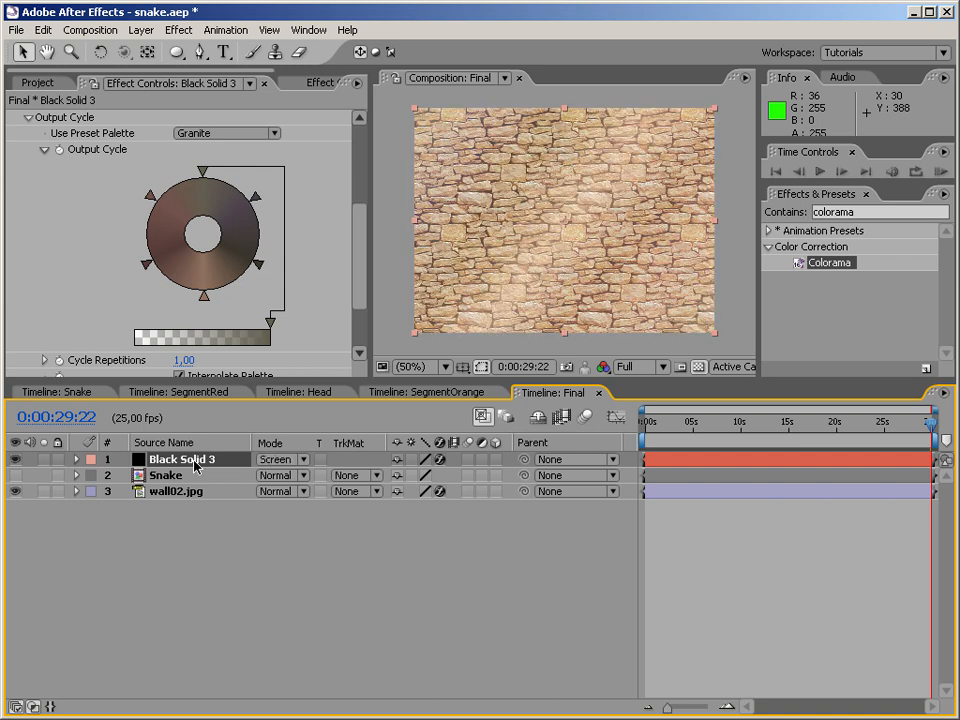
{"action": "key", "text": "shift+equal"}
{"action": "key", "text": "shift+equal"}
{"action": "key", "text": "shift+equal"}
{"action": "key", "text": "shift+minus"}
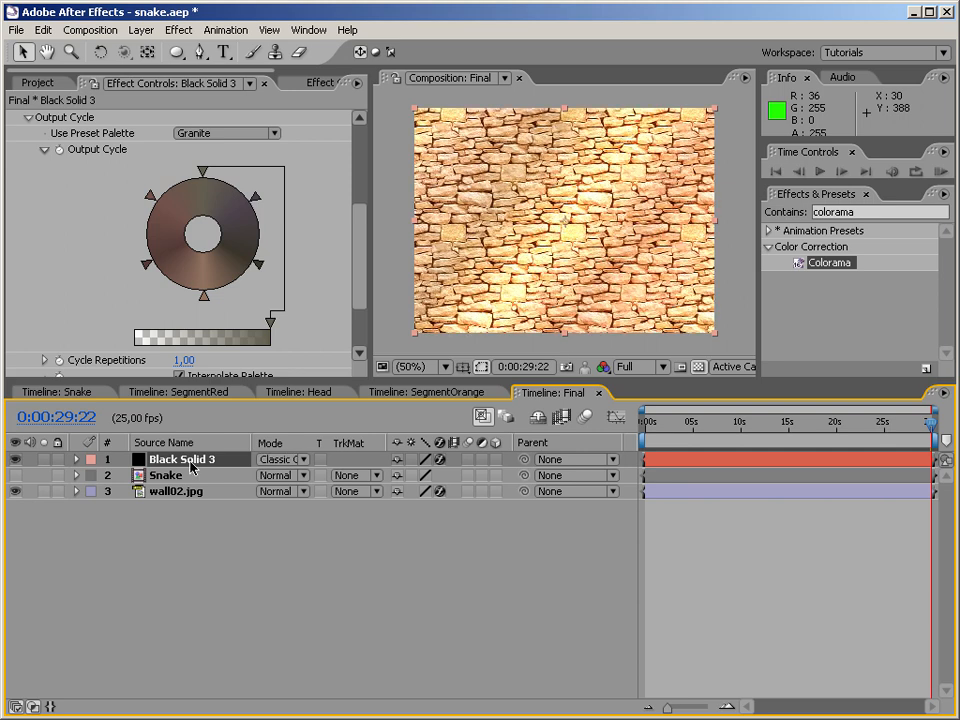
Step: Set the black solid's blending mode to Hard Light
{"action": "key", "text": "shift+equal"}
{"action": "key", "text": "shift+equal"}
{"action": "key", "text": "shift+equal"}
{"action": "key", "text": "shift+equal"}
{"action": "key", "text": "shift+equal"}
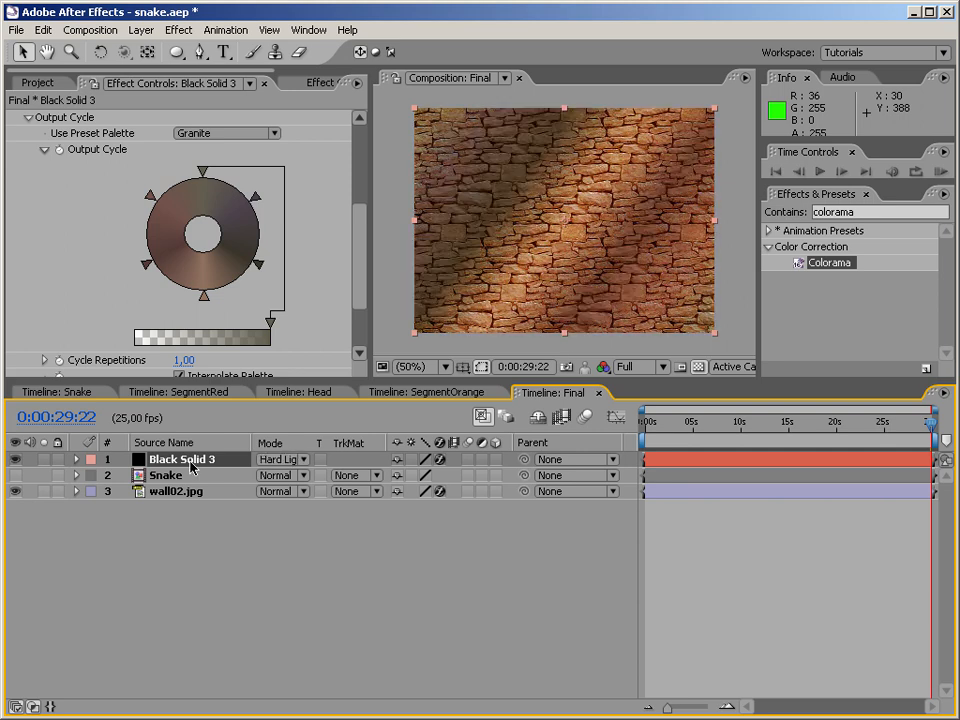
Step: Try the blending modes beyond Hard Light, including Classic Difference, on the black solid and return it to Hard Light
{"action": "key", "text": "shift+equal"}
{"action": "key", "text": "shift+equal"}
{"action": "key", "text": "shift+equal"}
{"action": "key", "text": "shift+equal"}
{"action": "key", "text": "shift+equal"}
{"action": "key", "text": "shift+equal"}
{"action": "key", "text": "shift+equal"}
{"action": "key", "text": "shift+equal"}
{"action": "key", "text": "shift+equal"}
{"action": "key", "text": "shift+equal"}
{"action": "key", "text": "shift+minus"}
{"action": "key", "text": "shift+minus"}
{"action": "key", "text": "shift+minus"}
{"action": "key", "text": "shift+minus"}
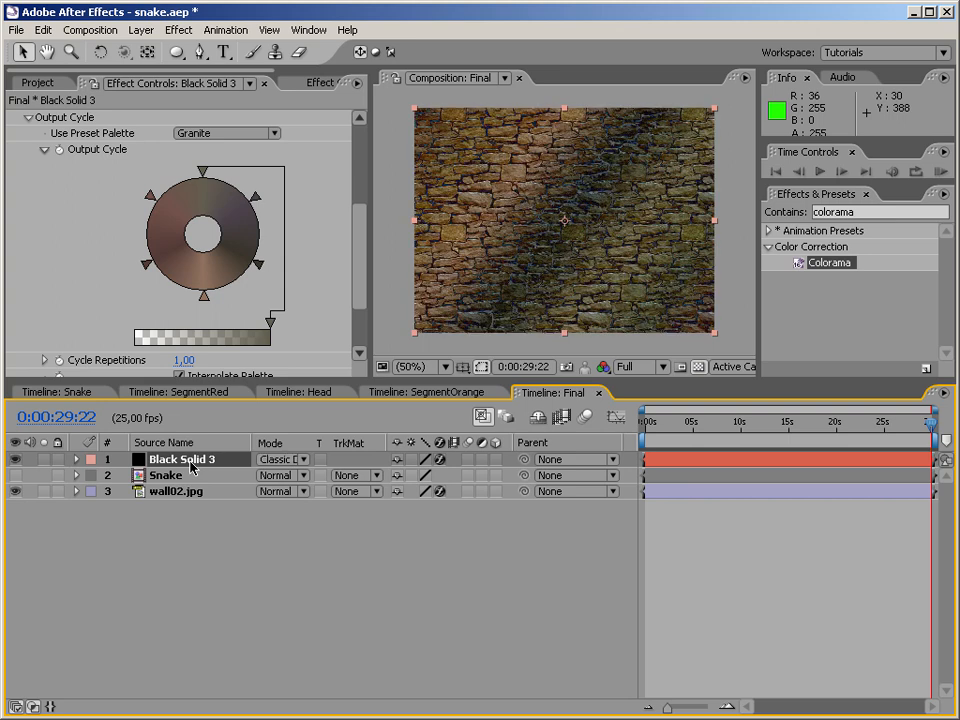
{"action": "key", "text": "shift+equal"}
{"action": "key", "text": "shift+equal"}
{"action": "key", "text": "shift+minus"}
{"action": "key", "text": "shift+minus"}
{"action": "key", "text": "shift+minus"}
{"action": "key", "text": "shift+minus"}
{"action": "key", "text": "shift+minus"}
{"action": "key", "text": "shift+minus"}
{"action": "key", "text": "shift+minus"}
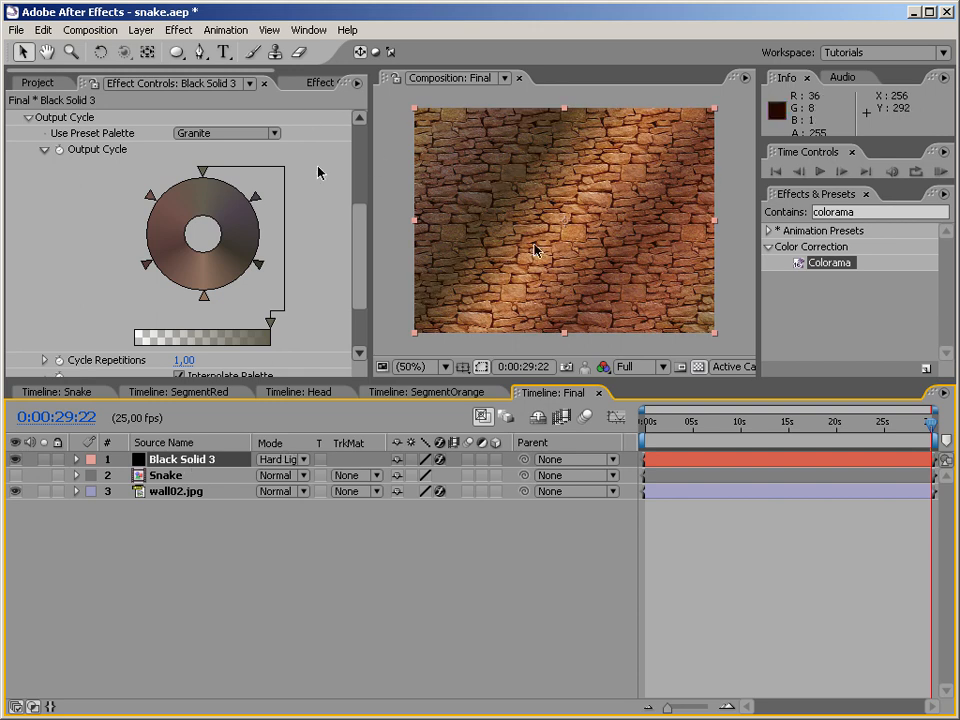
Step: Adjust Colorama's Output Cycle by moving the wheel's lower-left and bottom color markers clockwise and removing one marker on its right side
{"action": "left_click", "coordinate": [141, 243]}
{"action": "left_click_drag", "start_coordinate": [140, 242], "coordinate": [139, 225]}
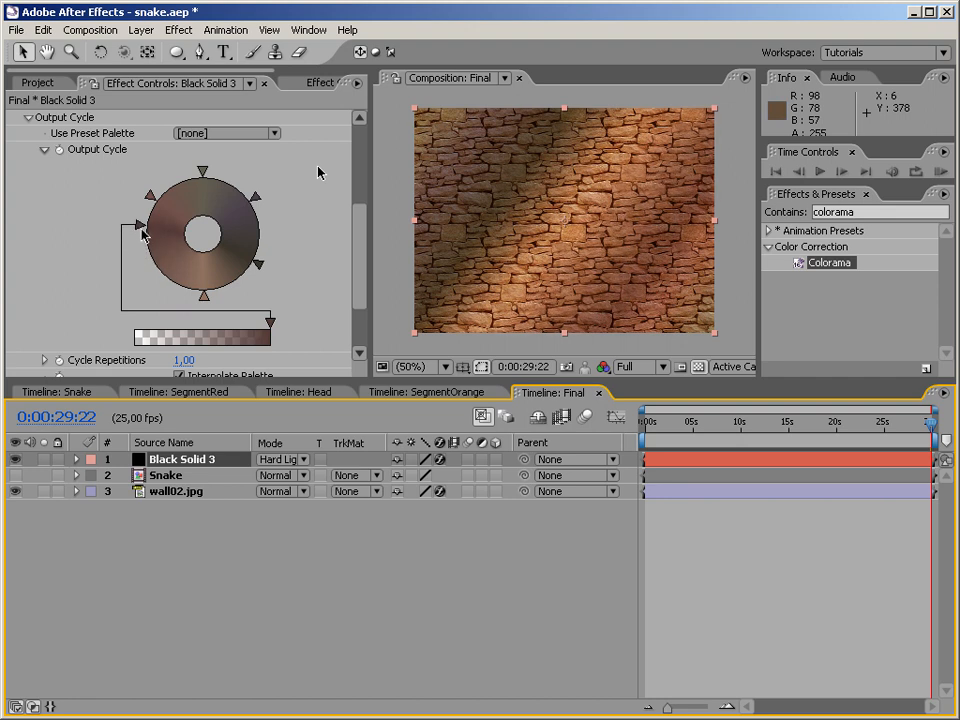
{"action": "left_click_drag", "start_coordinate": [204, 296], "coordinate": [196, 298]}
{"action": "mouse_move", "coordinate": [154, 279]}
{"action": "left_mouse_down"}
{"action": "mouse_move", "coordinate": [143, 268]}
{"action": "mouse_move", "coordinate": [246, 306]}
{"action": "mouse_move", "coordinate": [242, 279]}
{"action": "mouse_move", "coordinate": [250, 287]}
{"action": "mouse_move", "coordinate": [211, 282]}
{"action": "mouse_move", "coordinate": [232, 290]}
{"action": "mouse_move", "coordinate": [240, 282]}
{"action": "mouse_move", "coordinate": [258, 258]}
{"action": "mouse_move", "coordinate": [262, 220]}
{"action": "mouse_move", "coordinate": [280, 296]}
{"action": "mouse_move", "coordinate": [253, 302]}
{"action": "mouse_move", "coordinate": [291, 351]}
{"action": "left_mouse_up"}
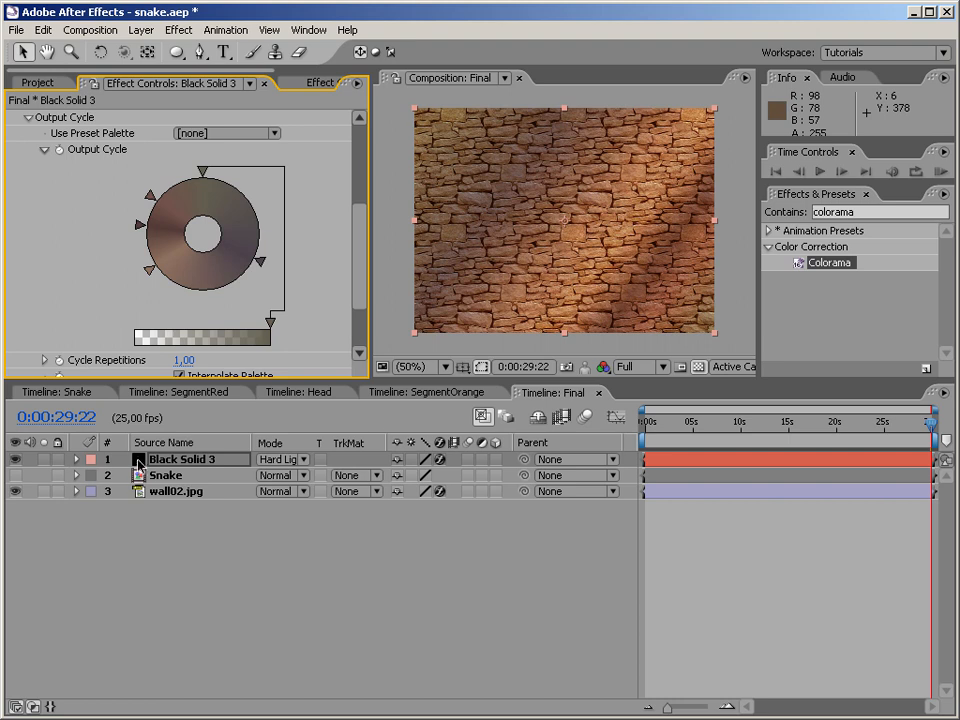
Step: Make the Snake layer visible again and view the Final composition at 100% magnification
{"action": "left_click", "coordinate": [15, 478]}
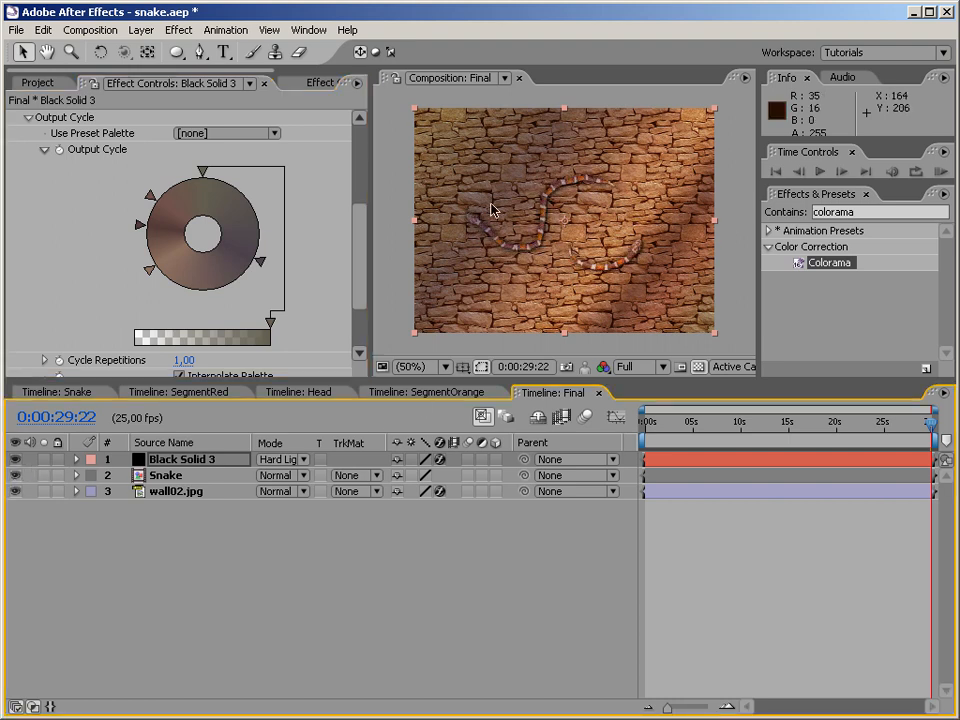
{"action": "left_click", "coordinate": [432, 366]}
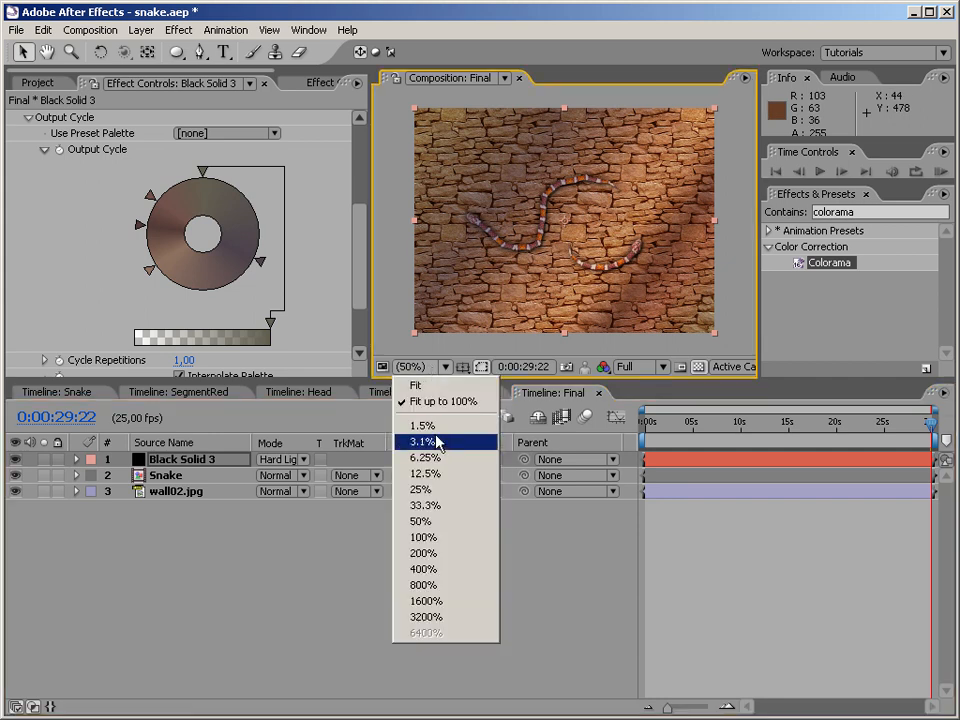
{"action": "left_click", "coordinate": [455, 540]}
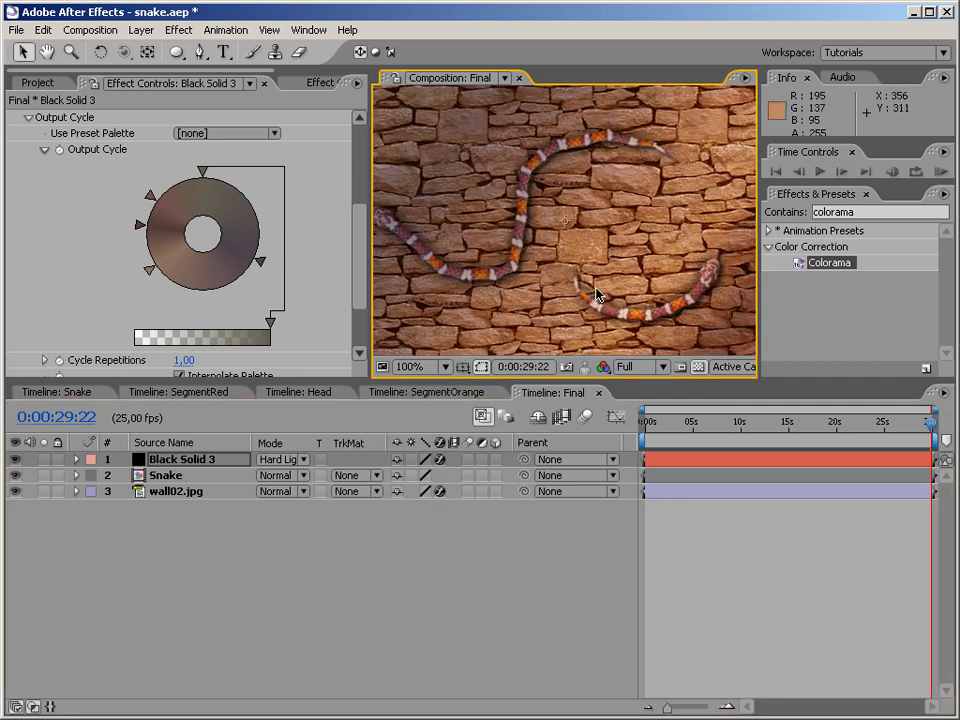